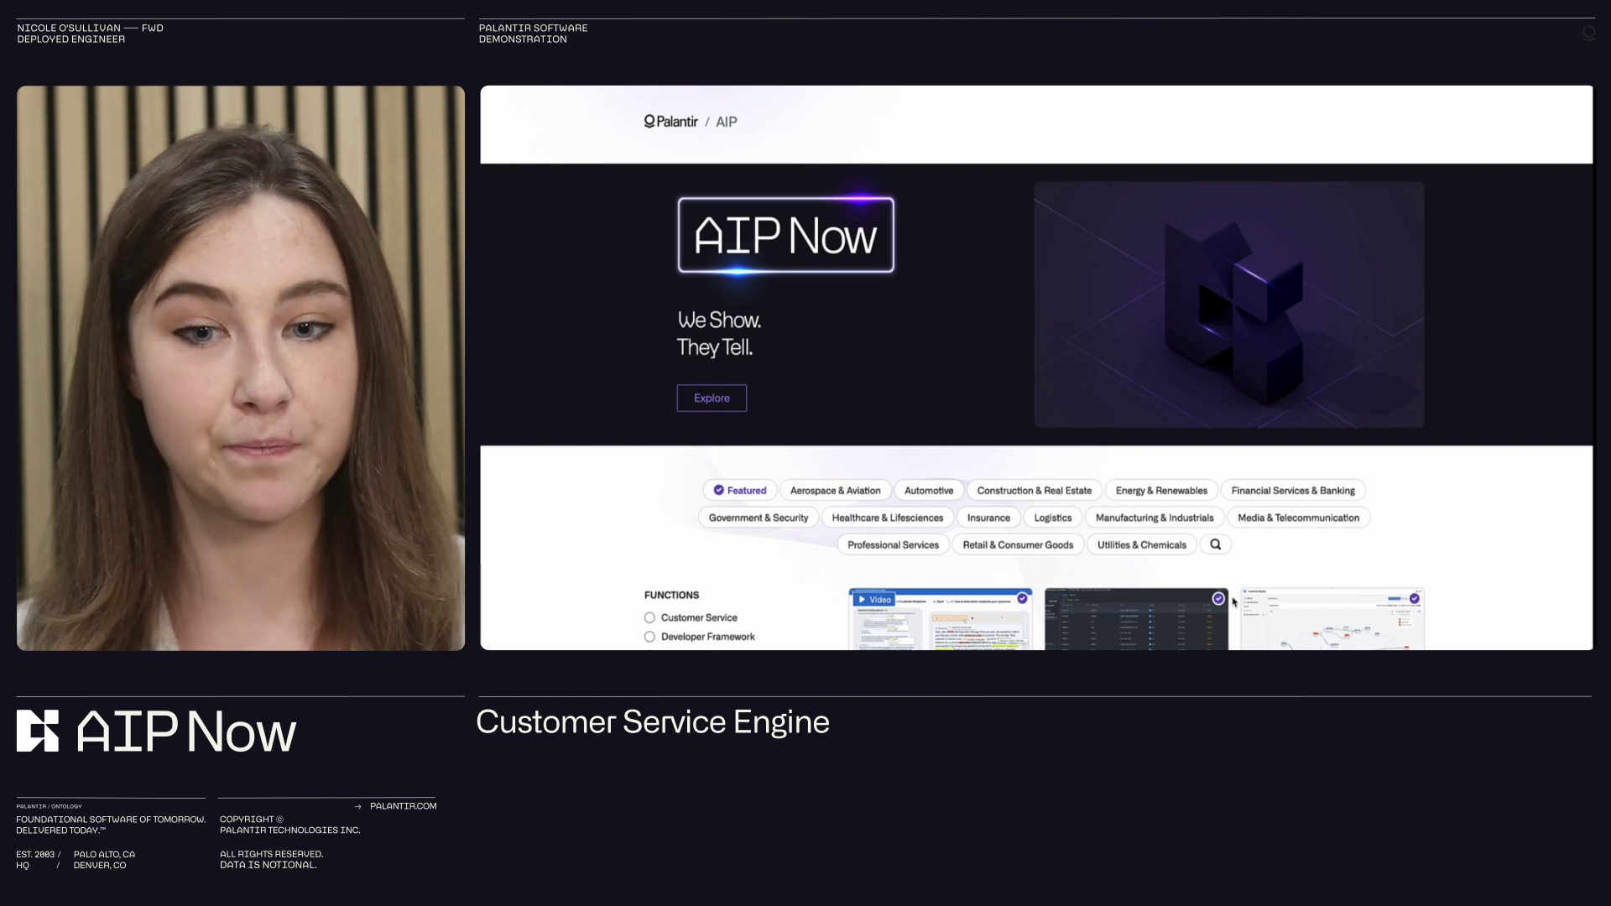
Step: Scroll down the AIP Now homepage to the Functions filter and featured solution cards
scroll(1233, 601, "down", 5)
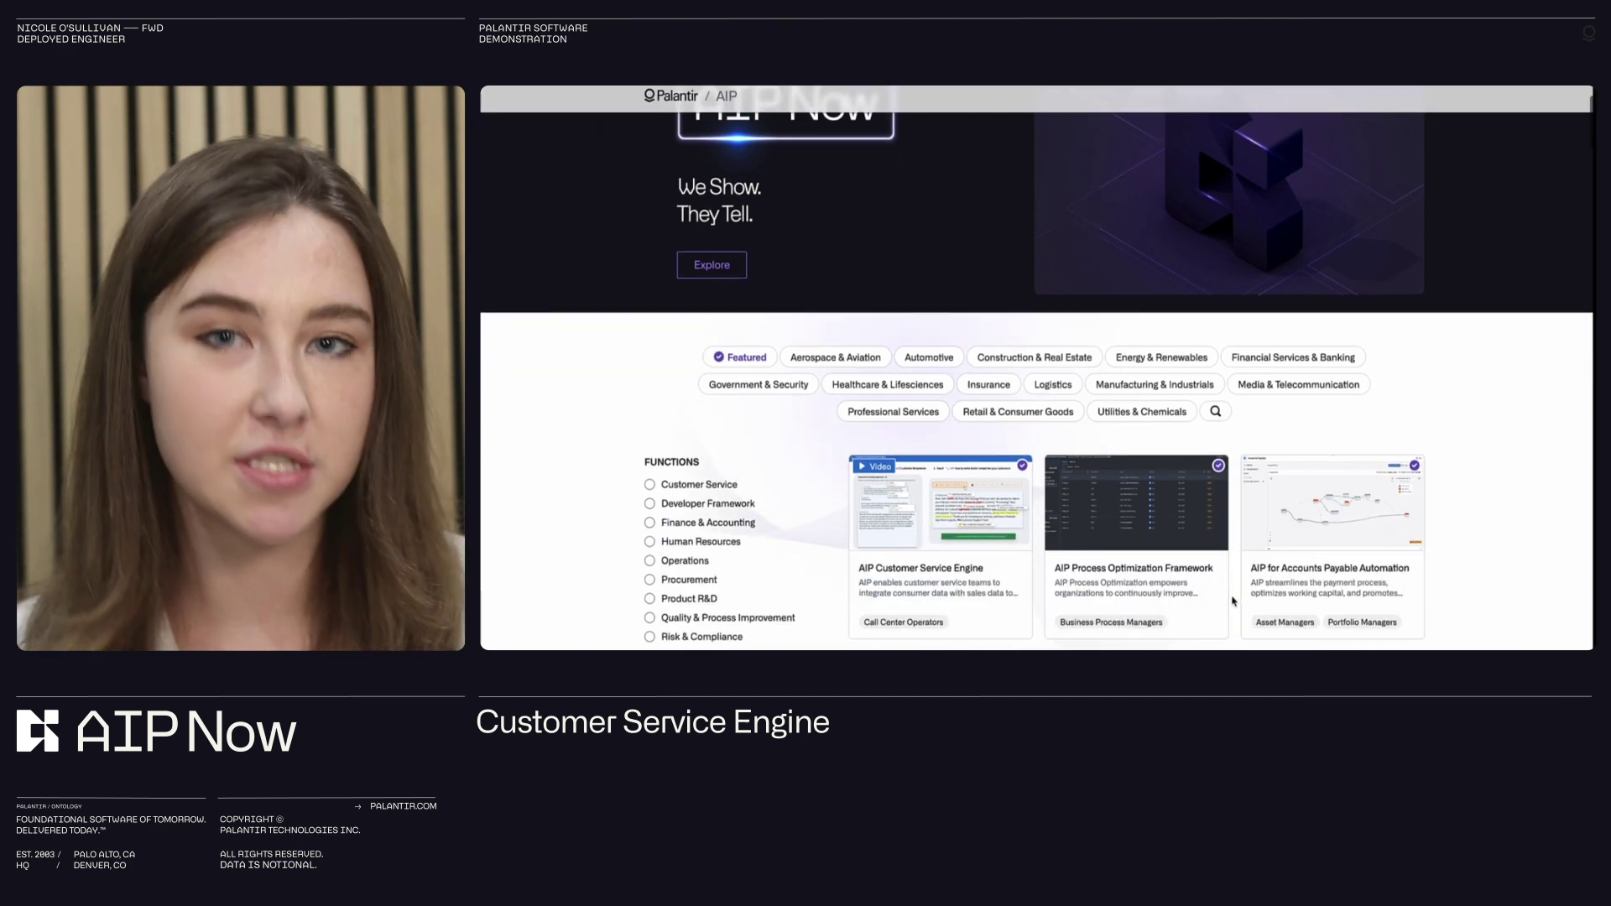
scroll(1232, 601, "down", 1)
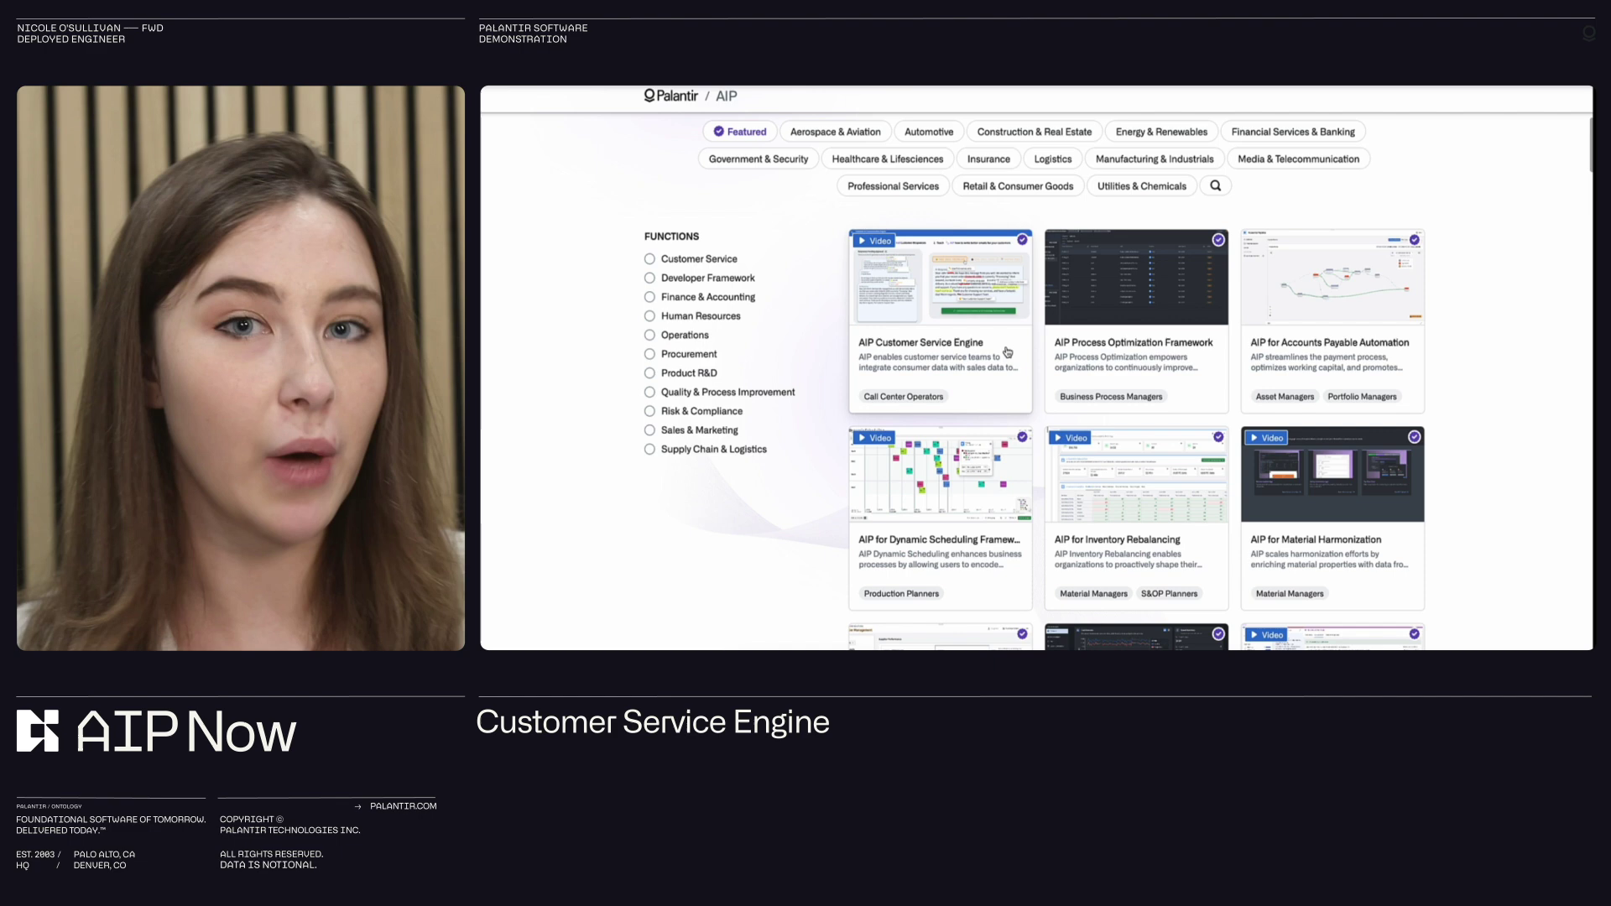
Step: Open the AIP Customer Service Engine page and close its request access form
left_click(947, 349)
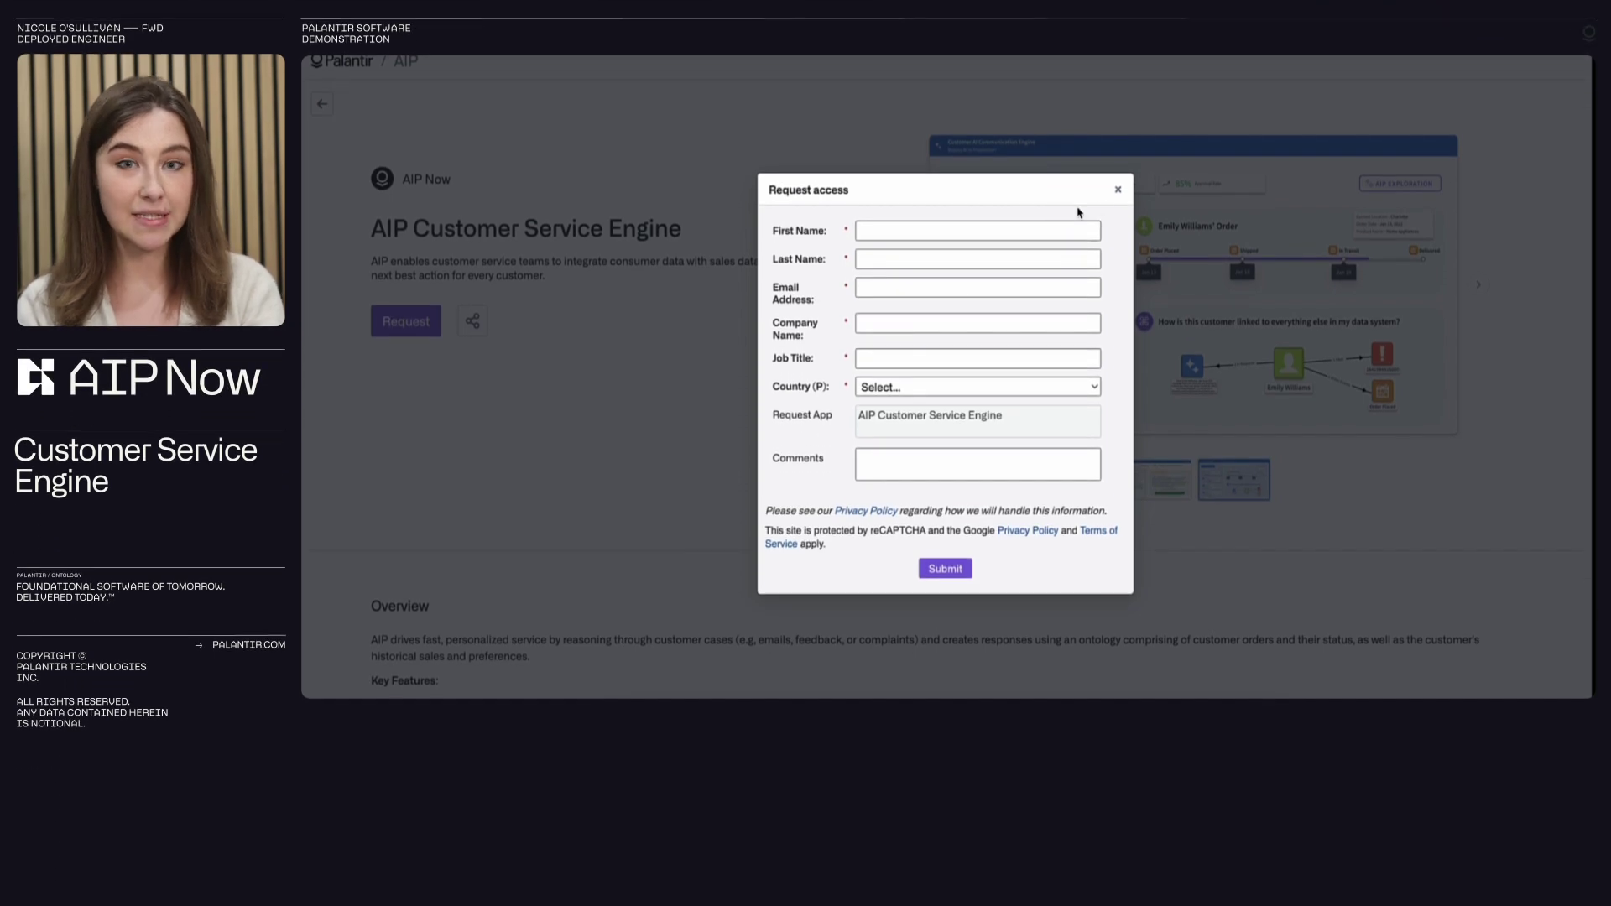
left_click(1116, 191)
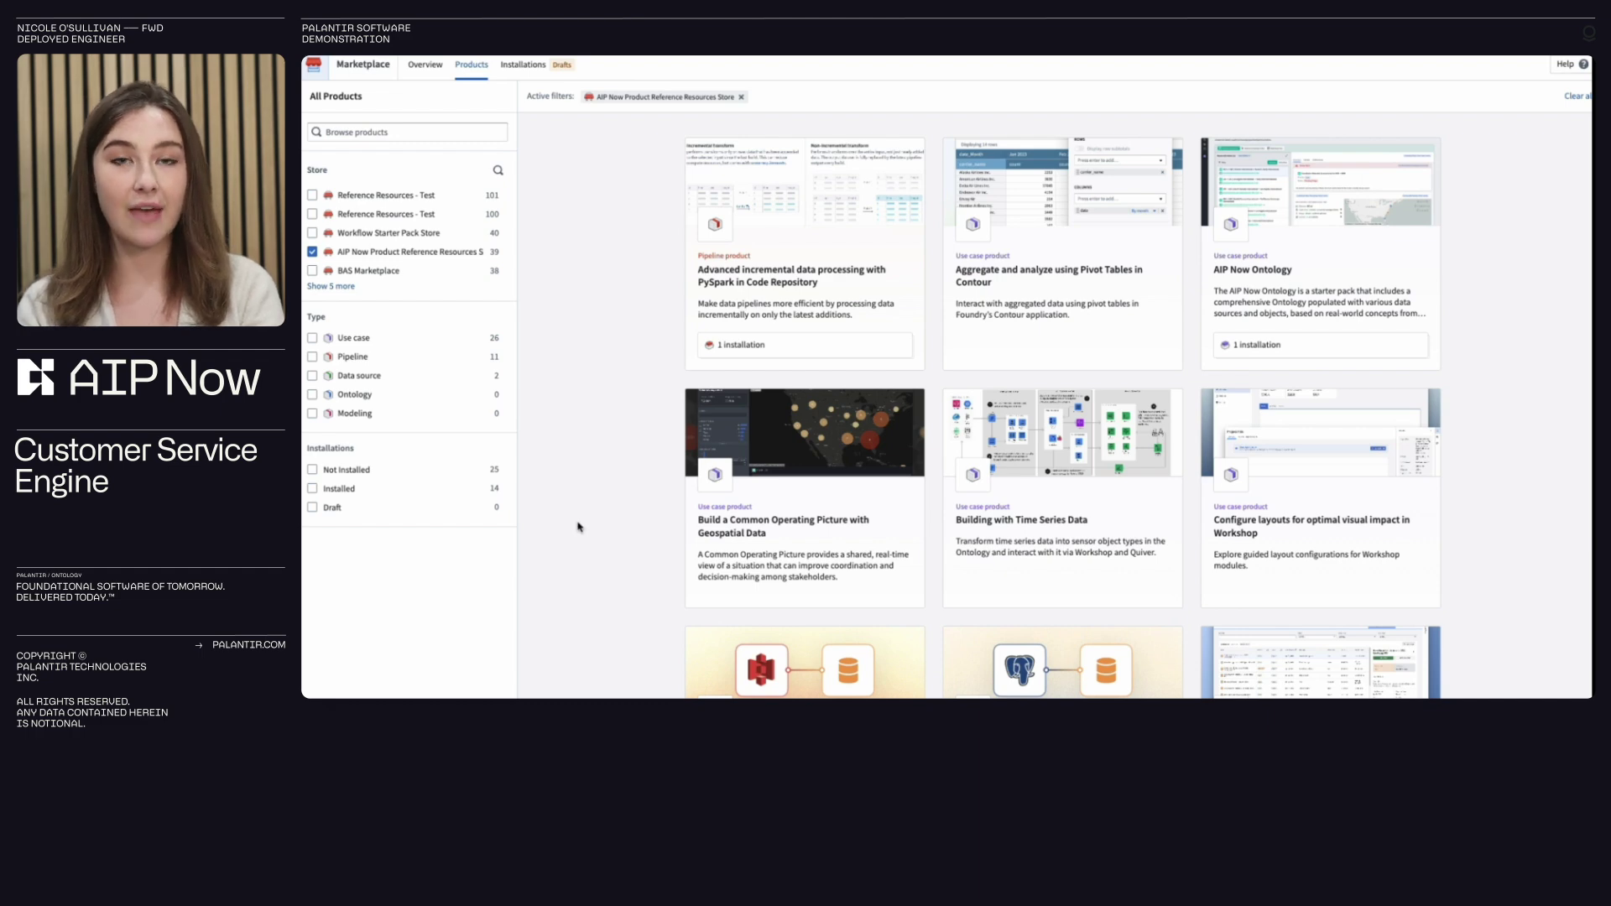
Step: Scroll the AIP Now store's product grid down to the Jupyter and Notepad examples
scroll(578, 527, "down", 3)
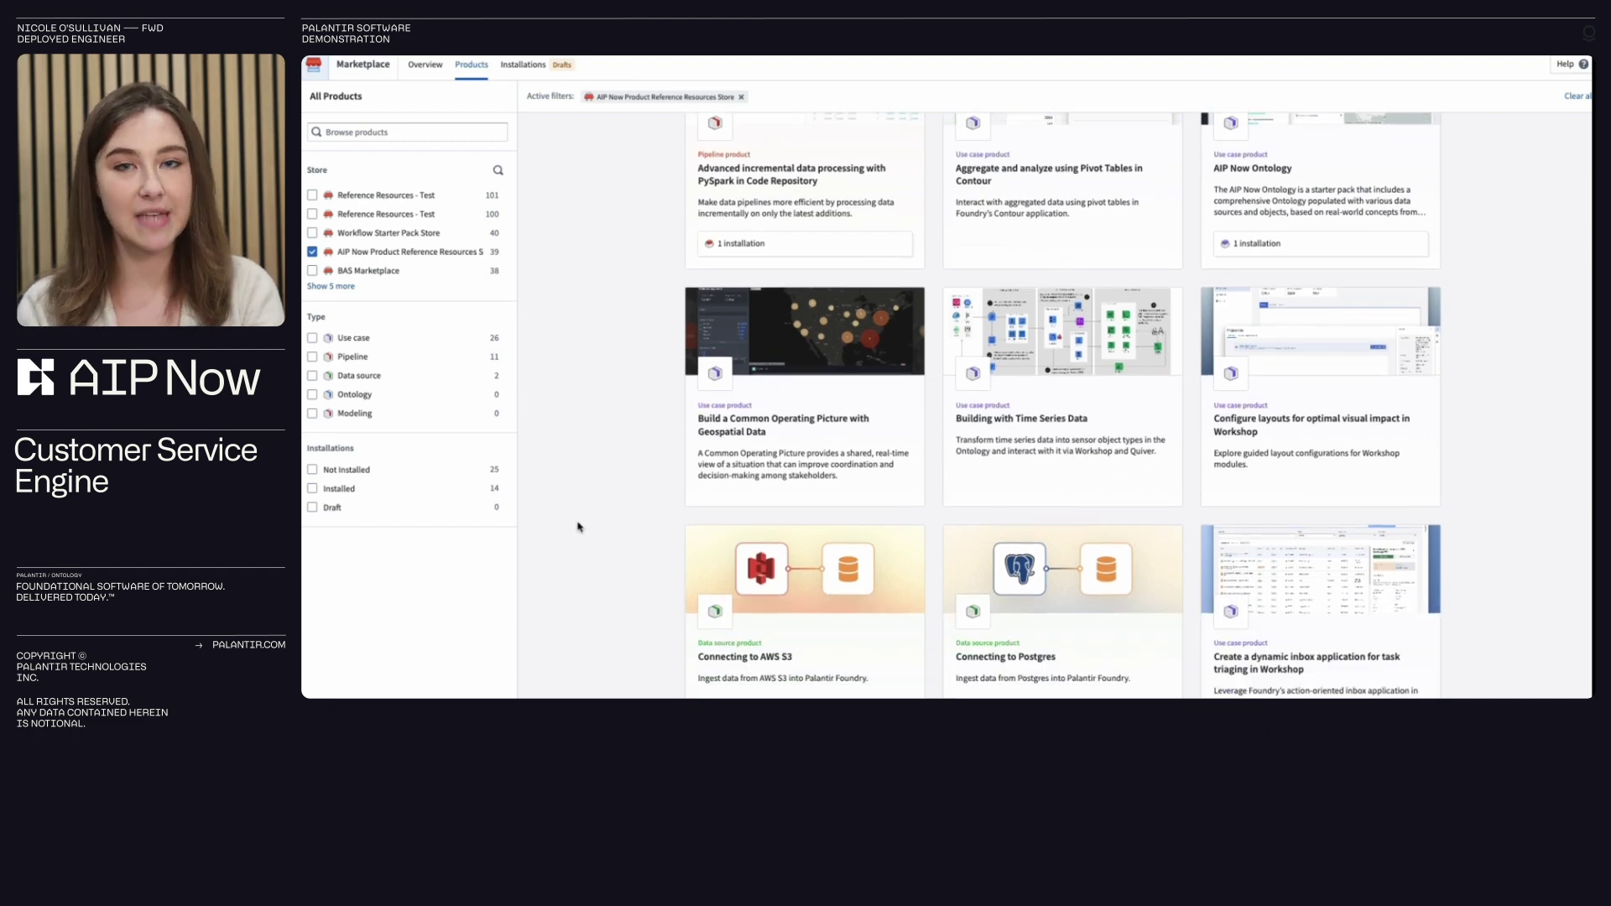
scroll(578, 527, "down", 3)
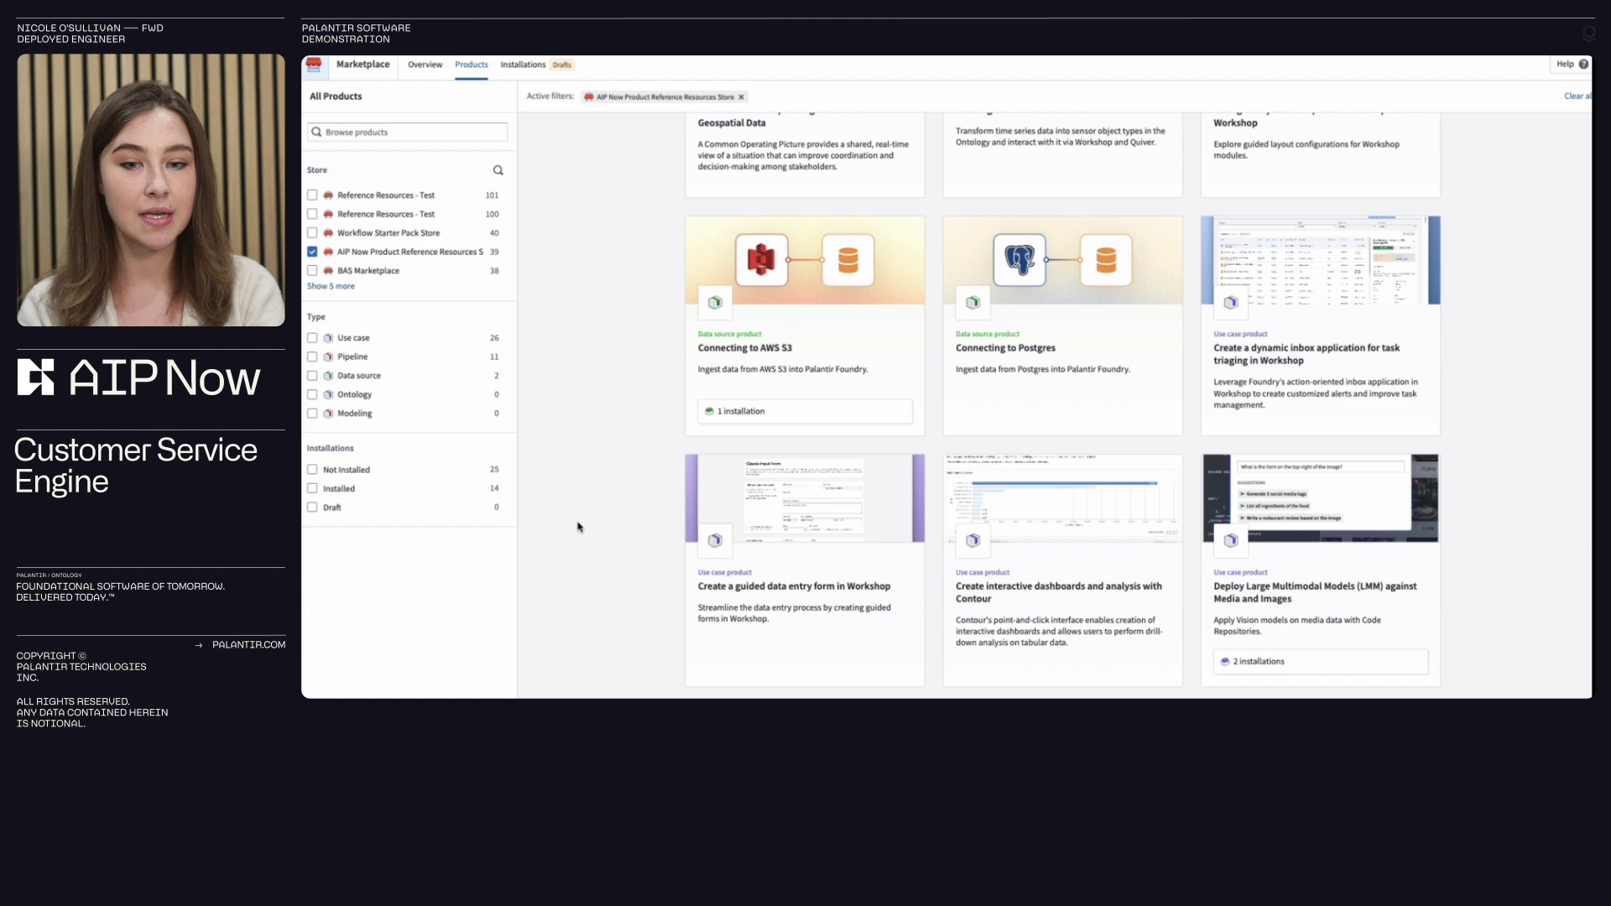
scroll(578, 527, "down", 3)
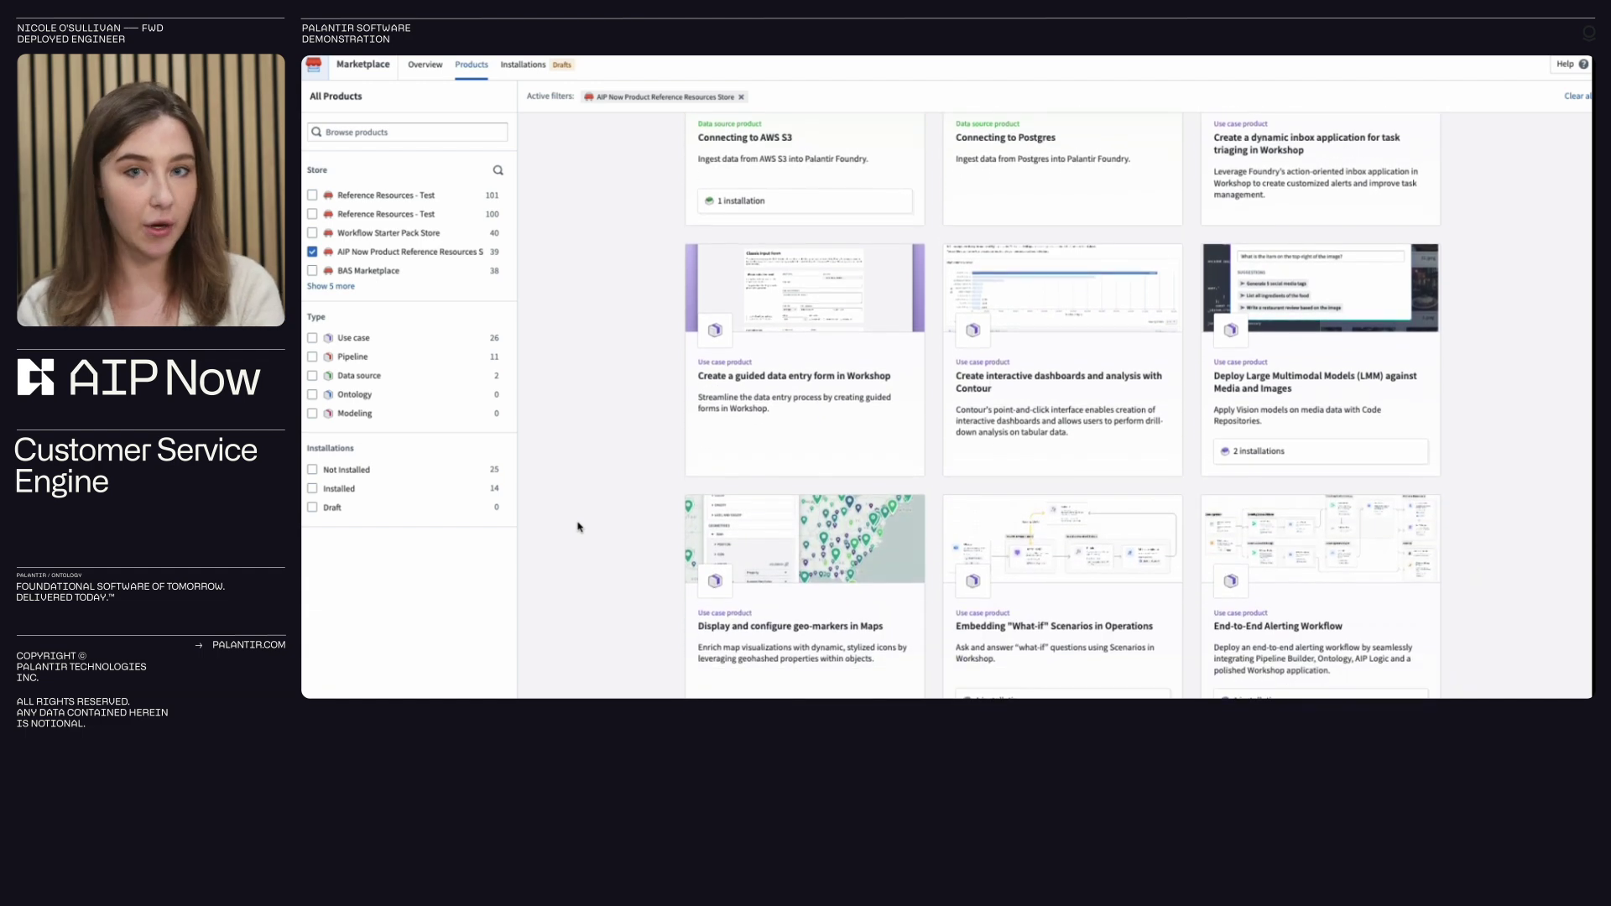
scroll(578, 527, "down", 2)
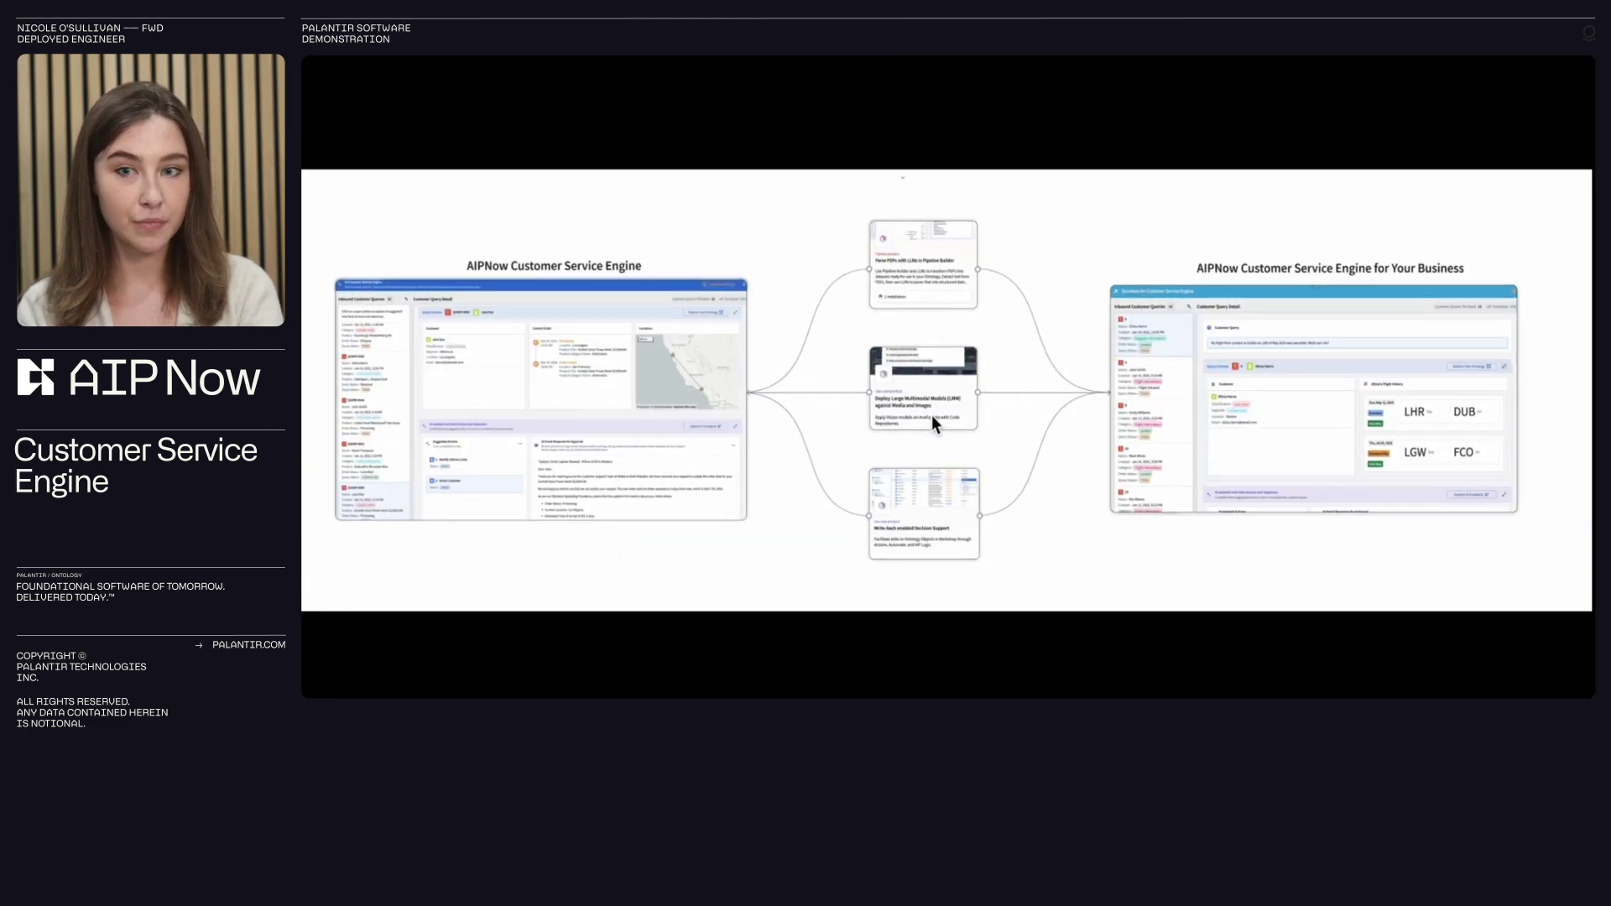
Step: Scroll up and down over the LMM, Parse PDFs and Write-back product cards
scroll(931, 414, "up", 5)
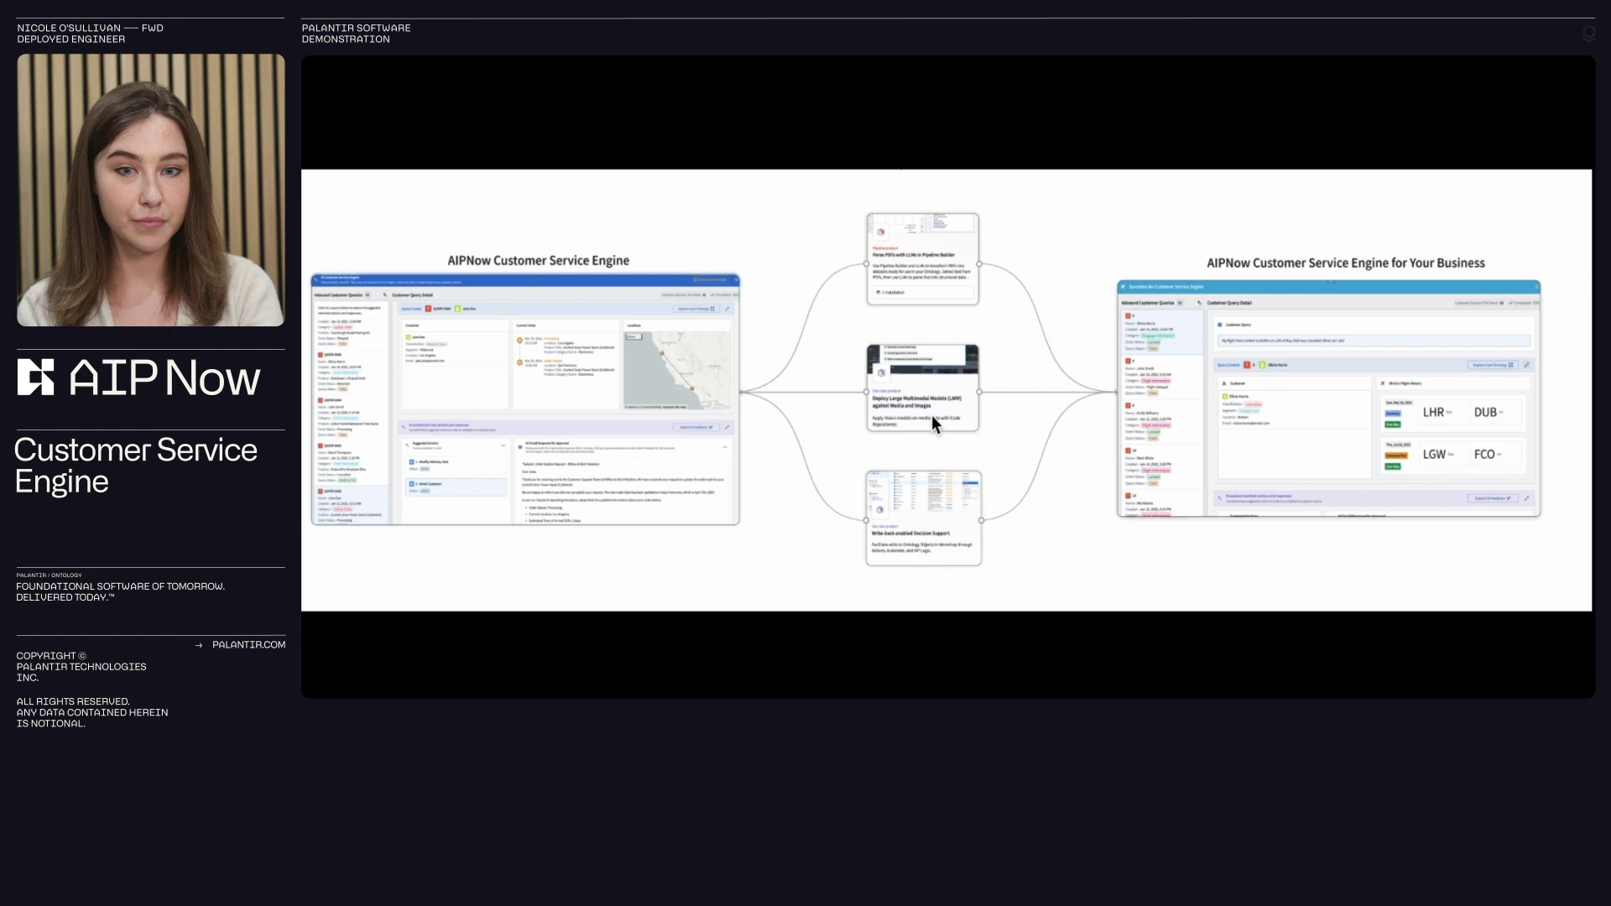
scroll(931, 415, "up", 3)
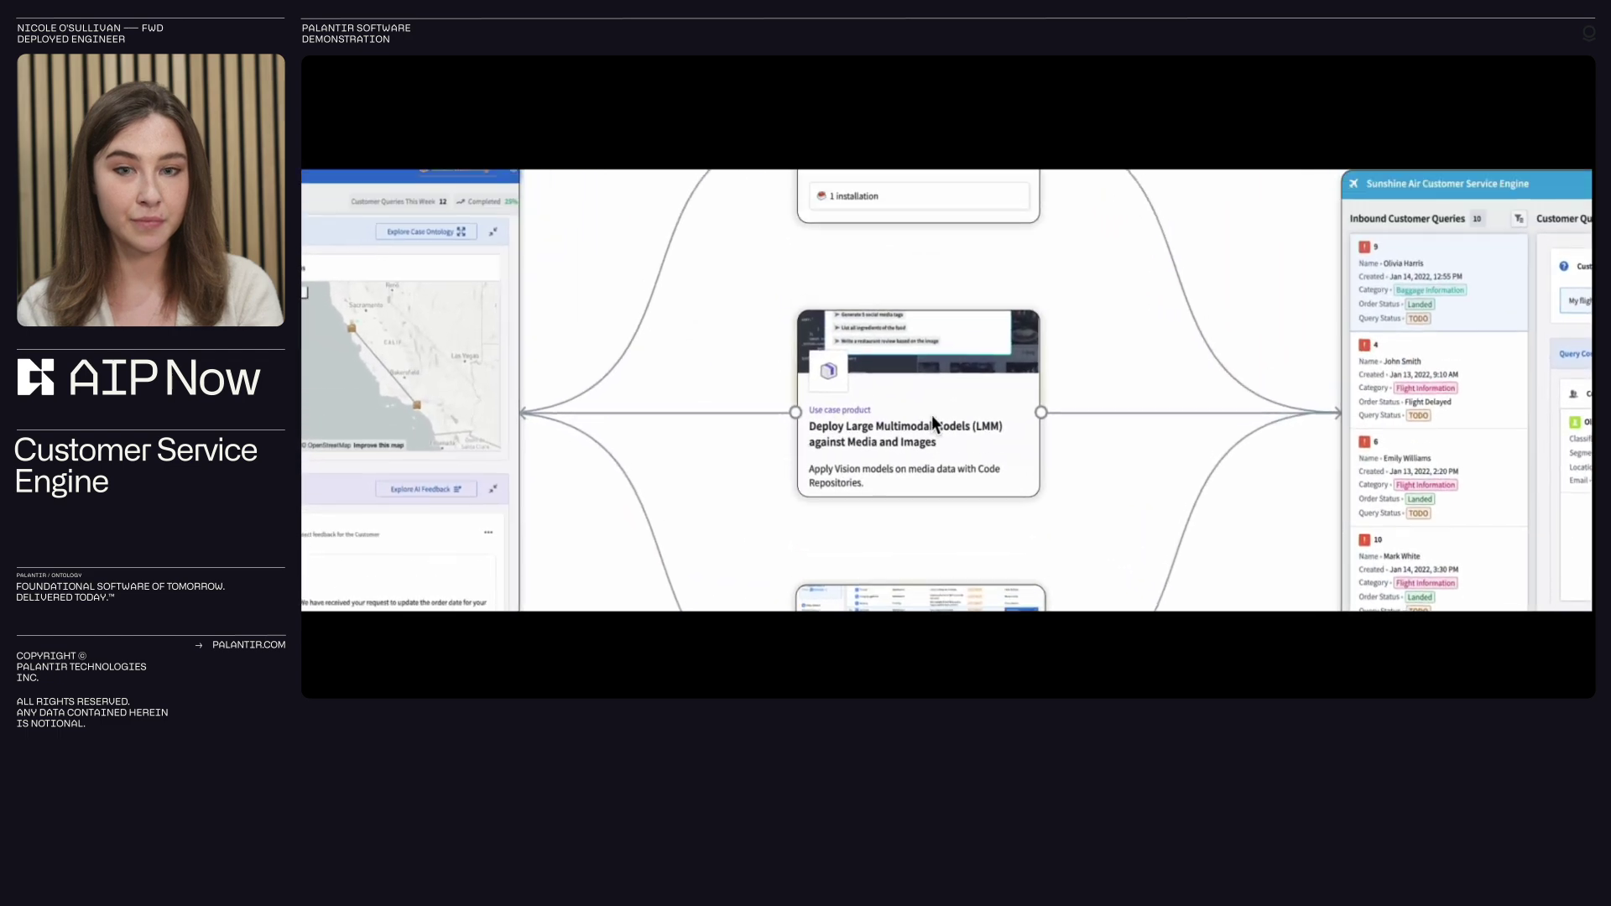
scroll(931, 414, "down", 5)
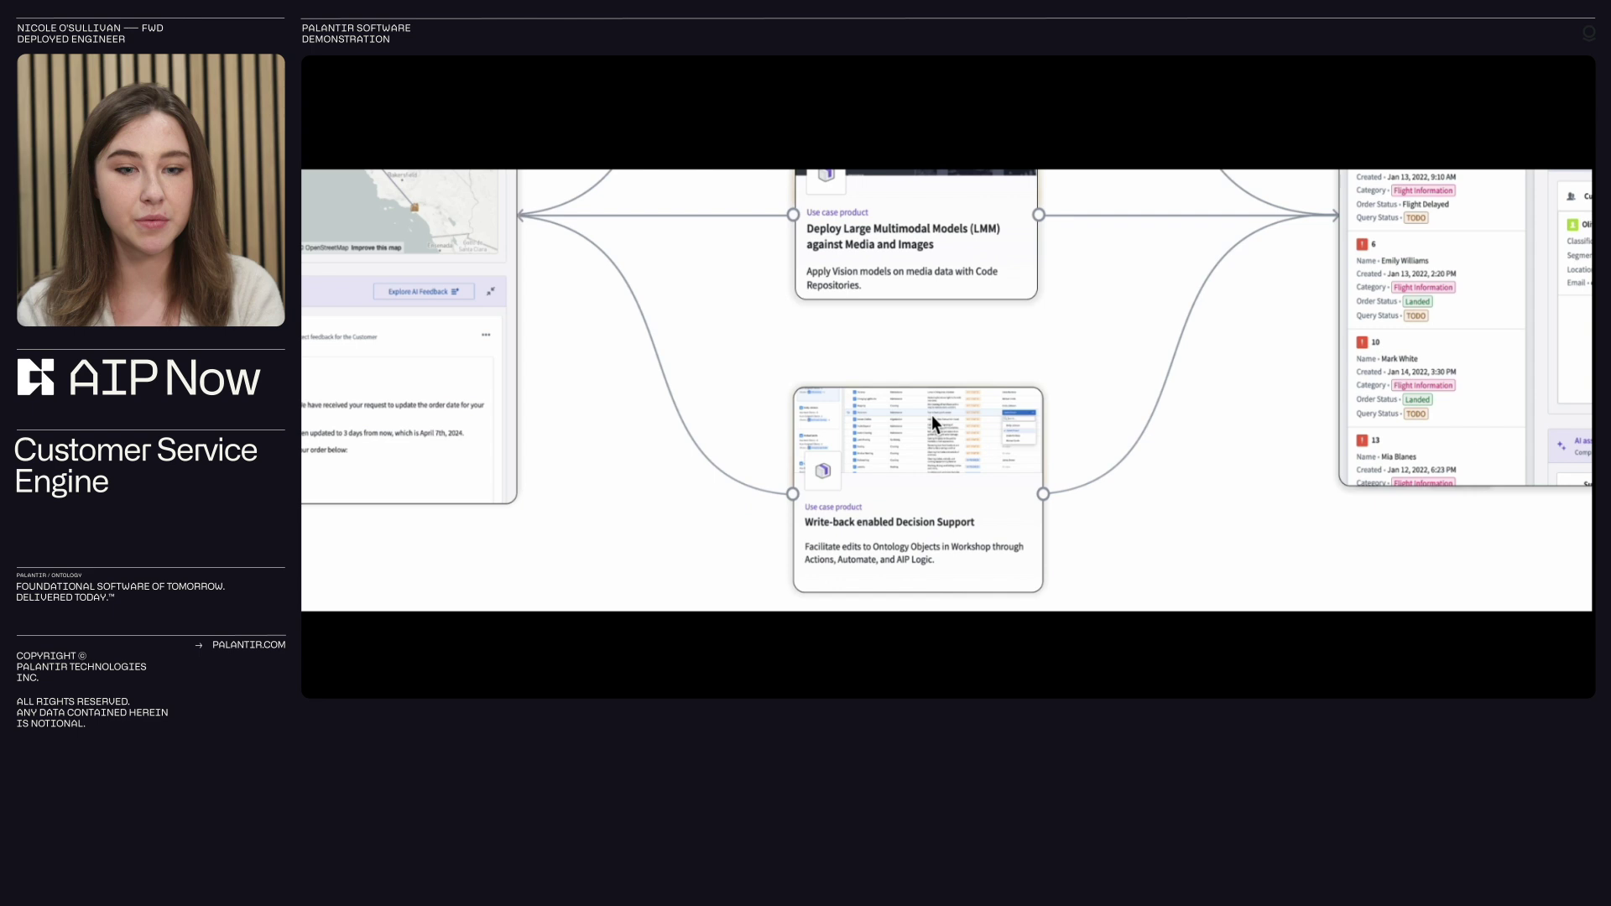
scroll(931, 414, "up", 3)
scroll(931, 415, "down", 1)
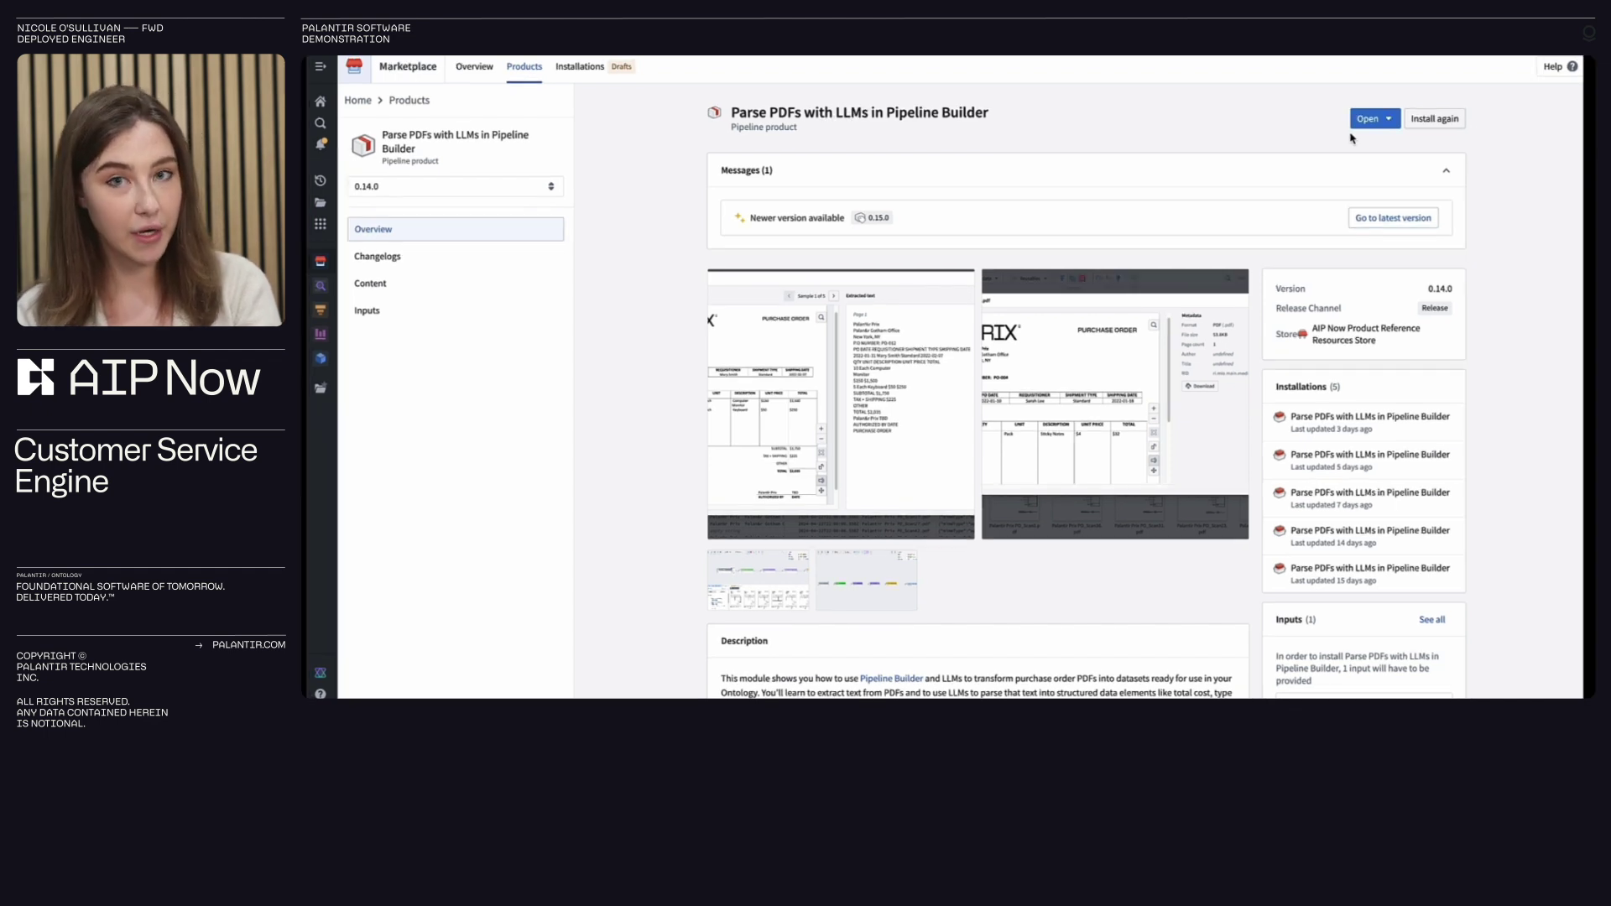
Step: Start installing Parse PDFs with LLMs into the Proof Of Concept namespace
left_click(1413, 123)
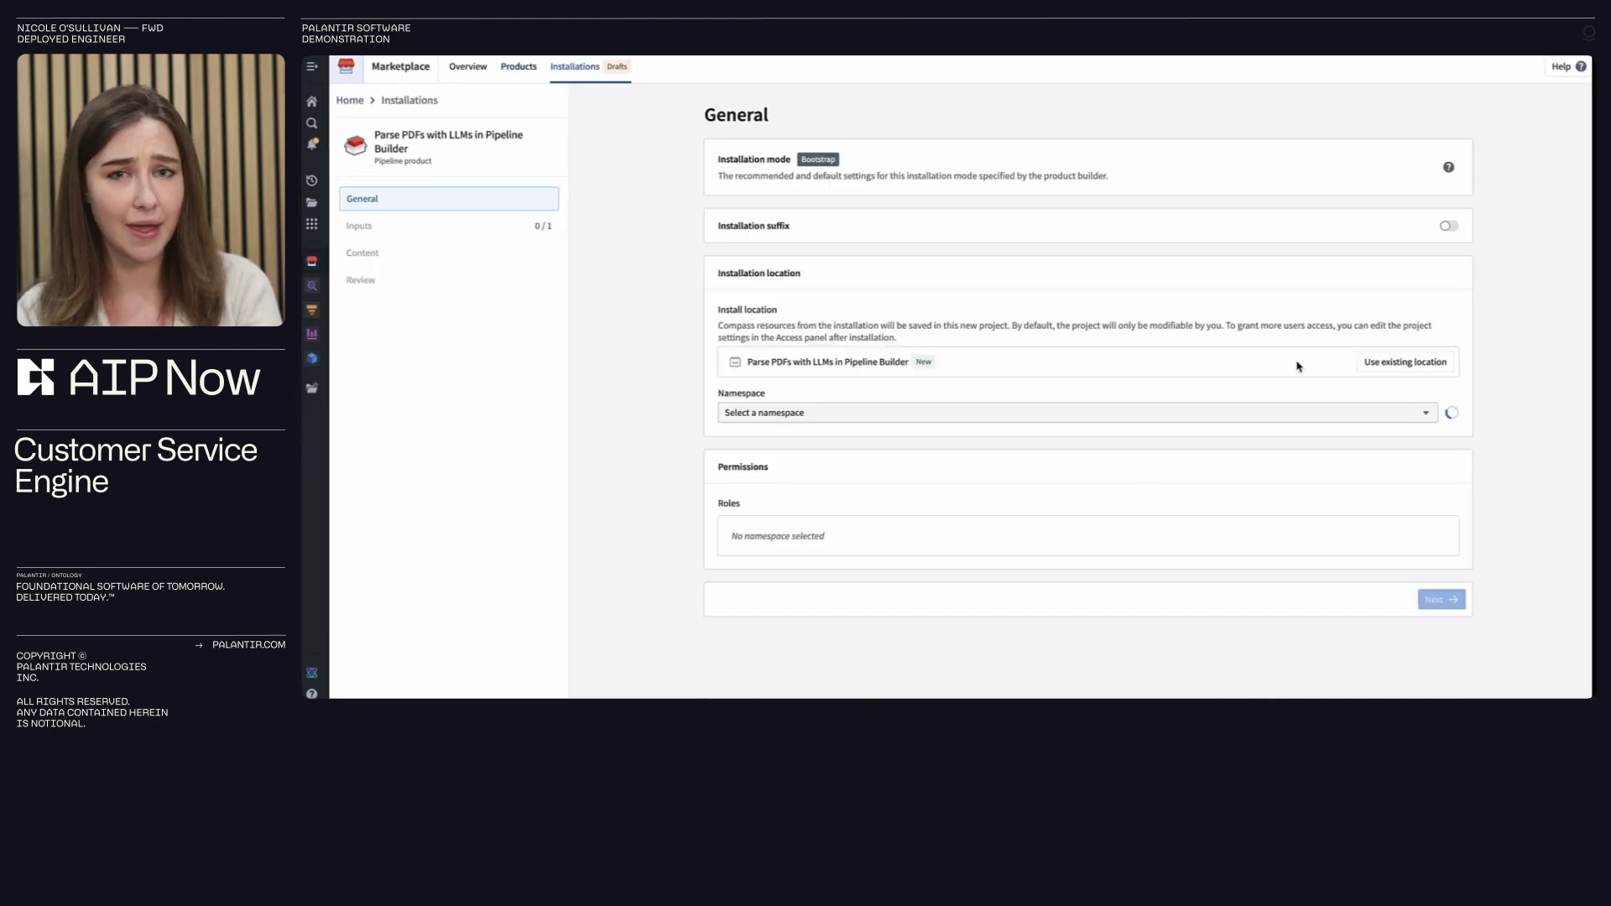
left_click(1301, 415)
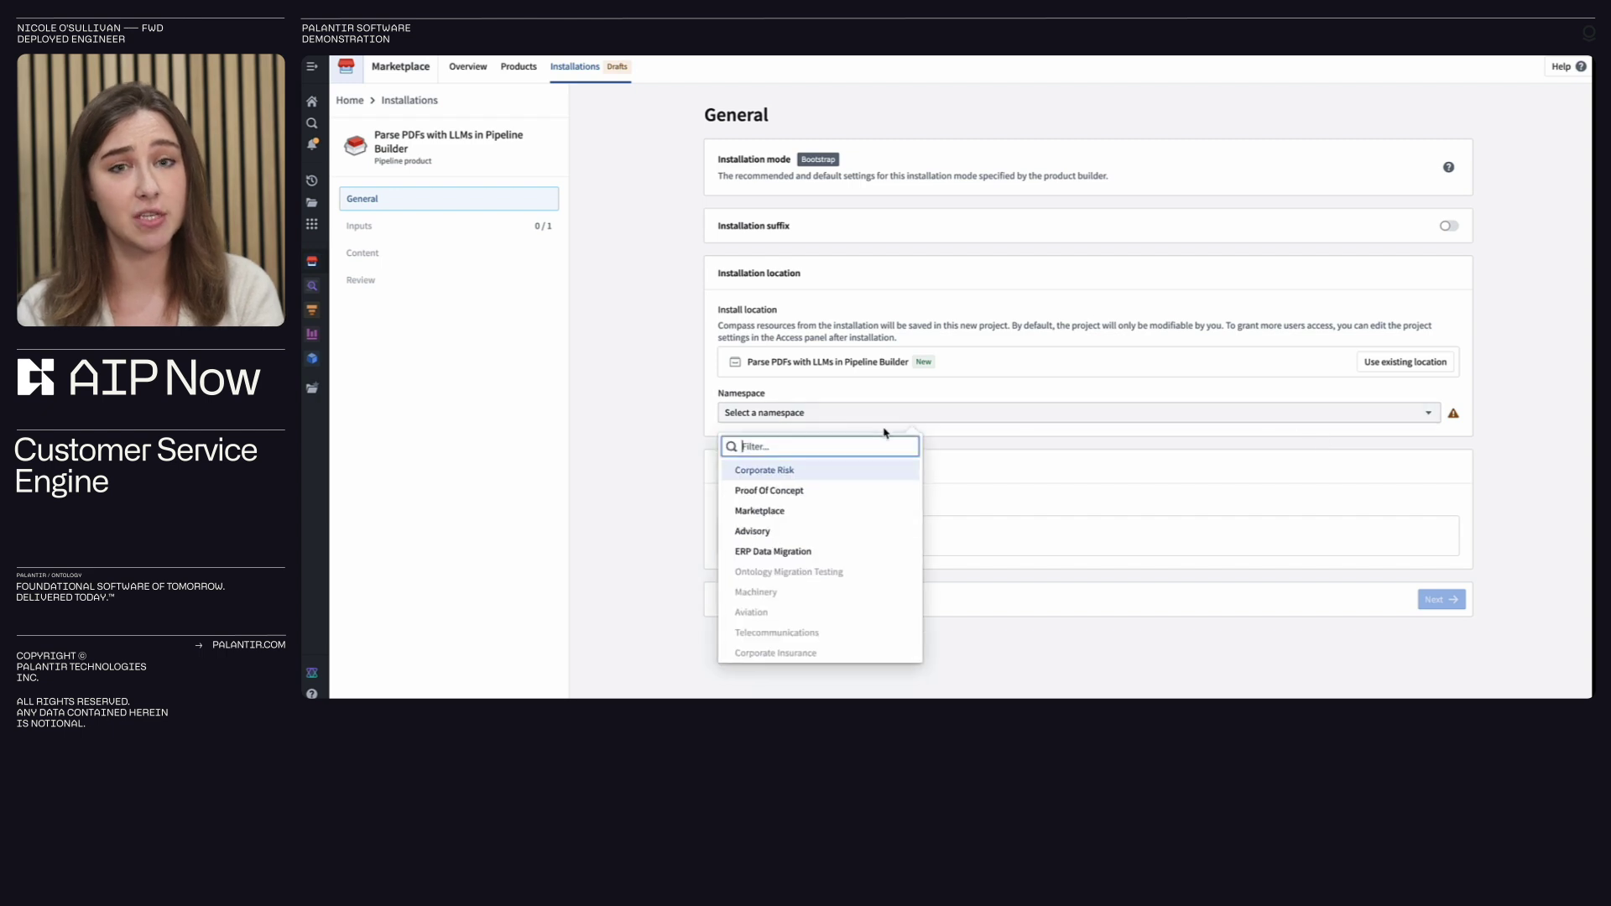
left_click(799, 491)
left_click(1456, 676)
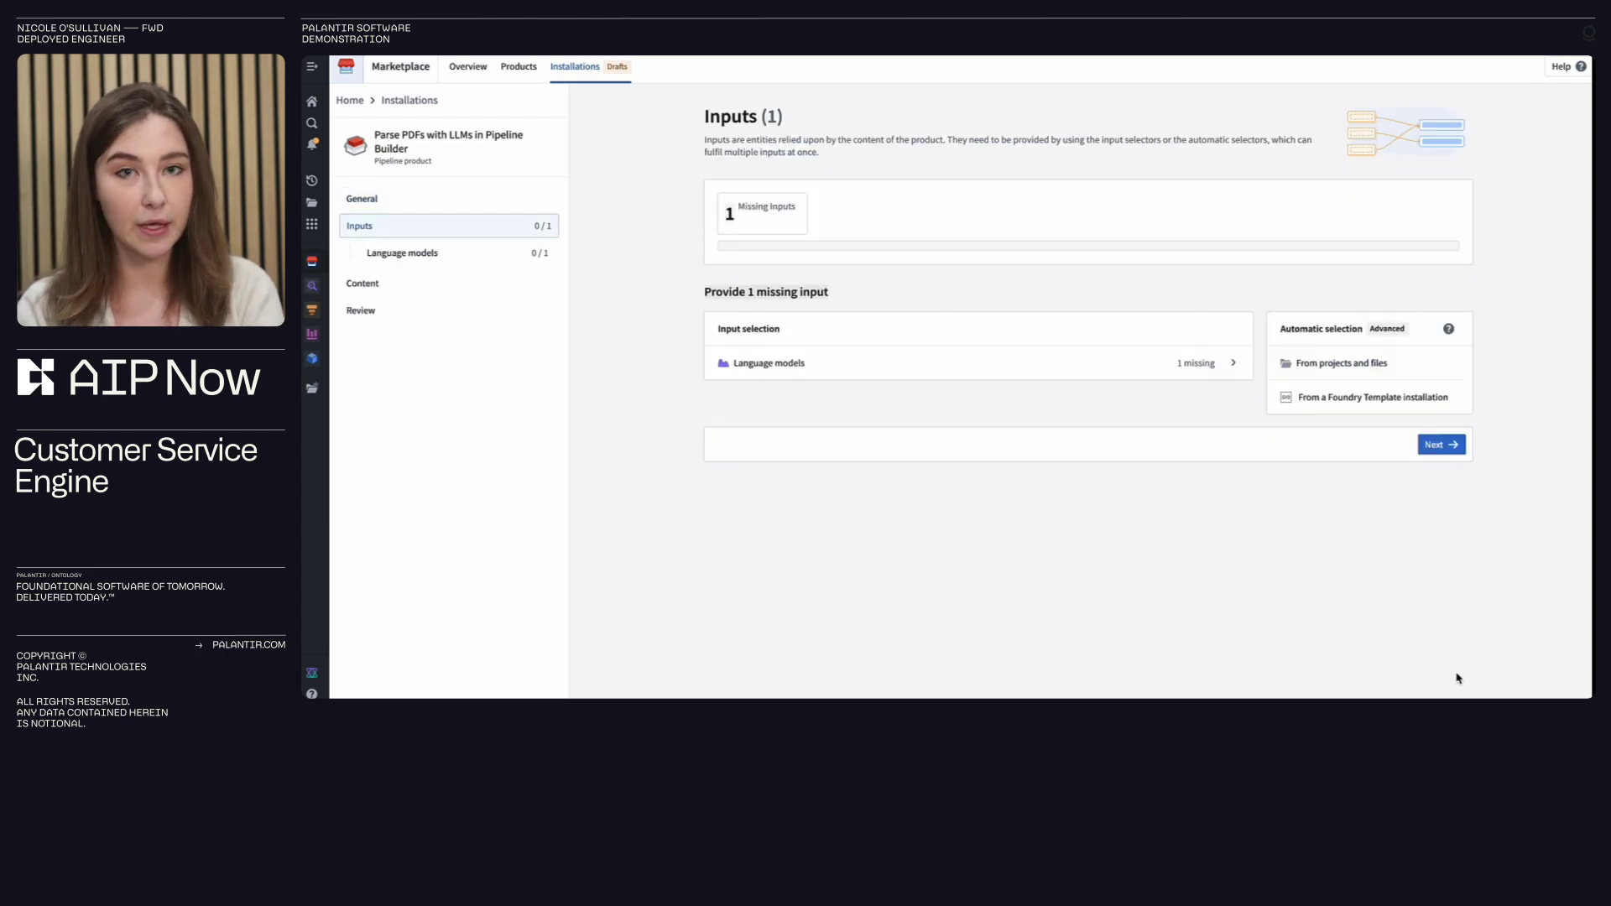
Step: Set GPT-4 as the language model input and advance to the review step
left_click(1174, 365)
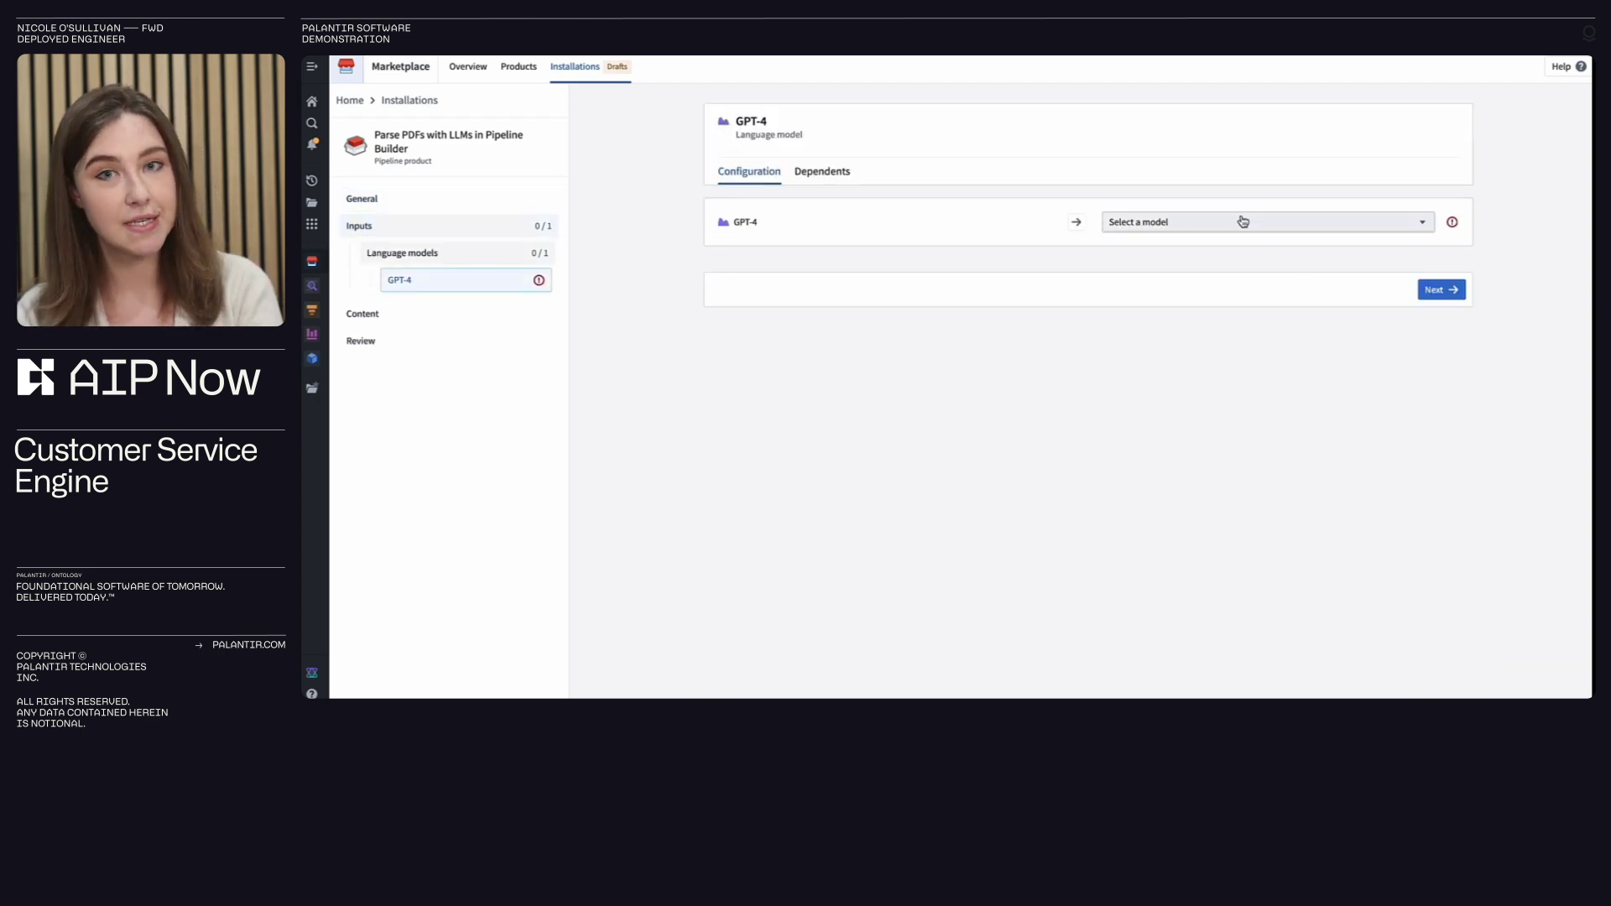
left_click(1242, 221)
left_click(1204, 317)
left_click(1434, 289)
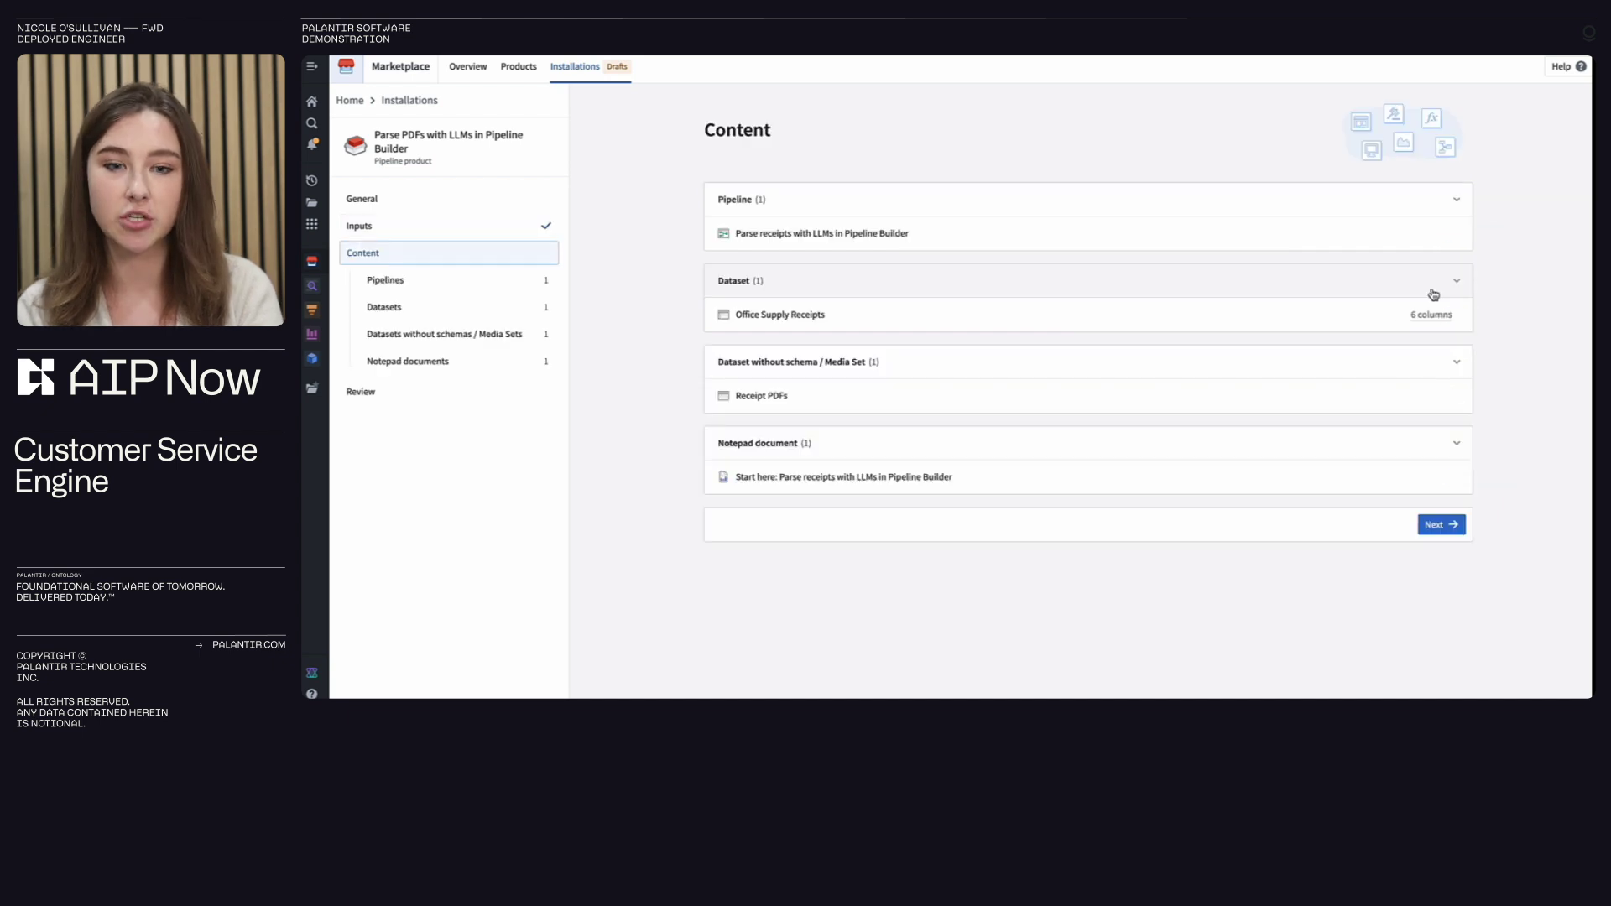
left_click(1452, 528)
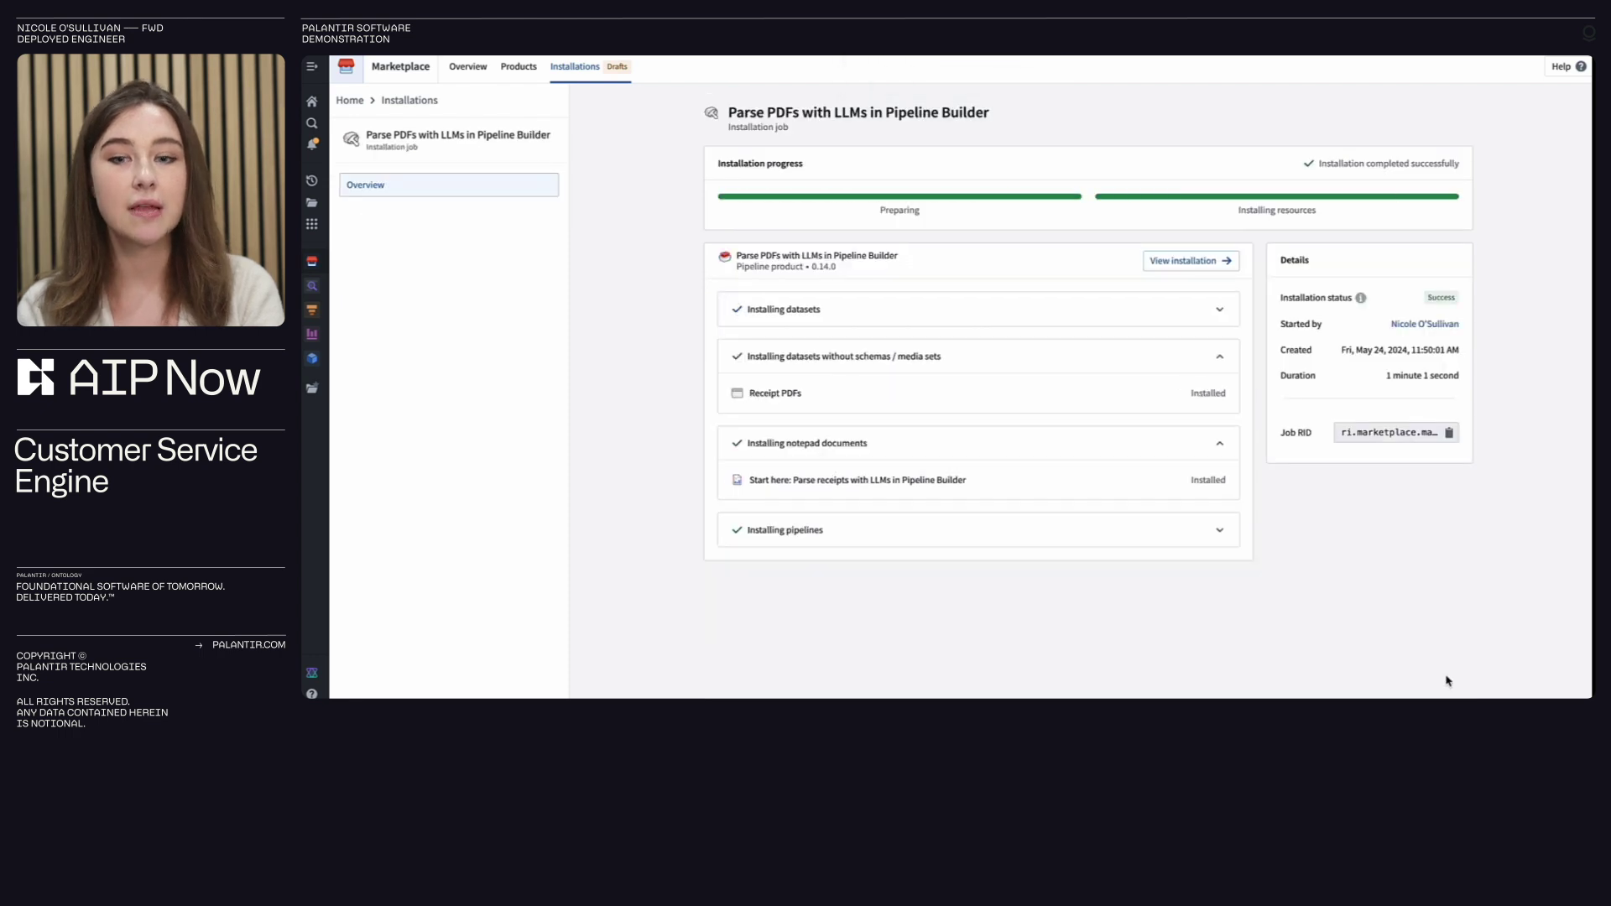
Step: Open the installed pipeline and add the Sunshine Air SOPs dataset, found by searching 'SUNSHIN'
left_click(1184, 260)
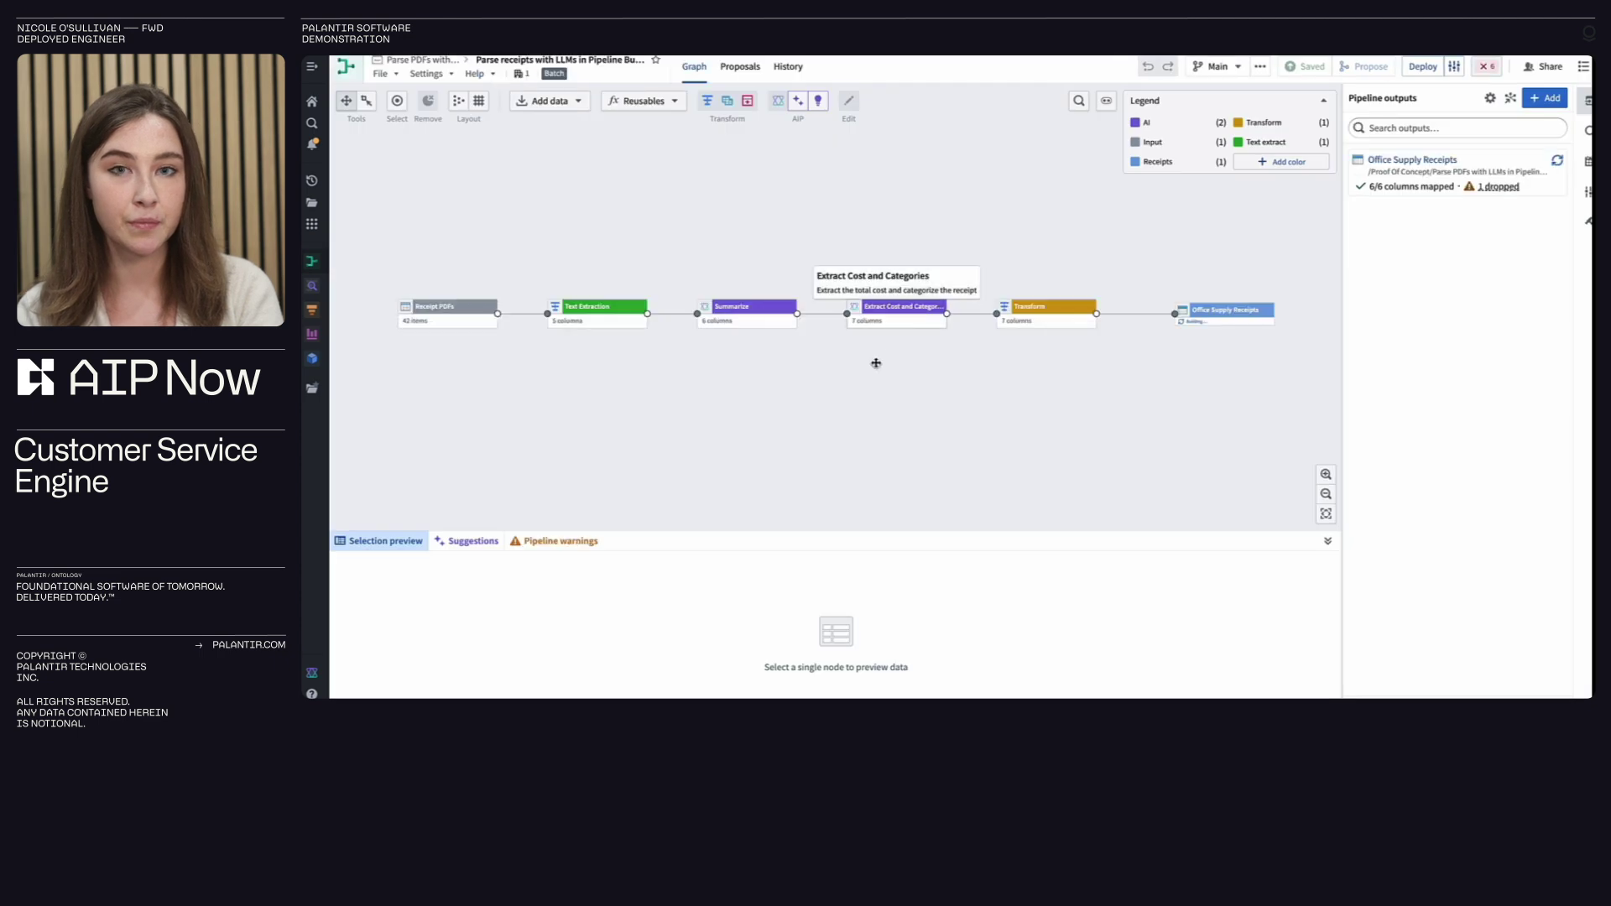
left_click_drag(668, 374, 697, 381)
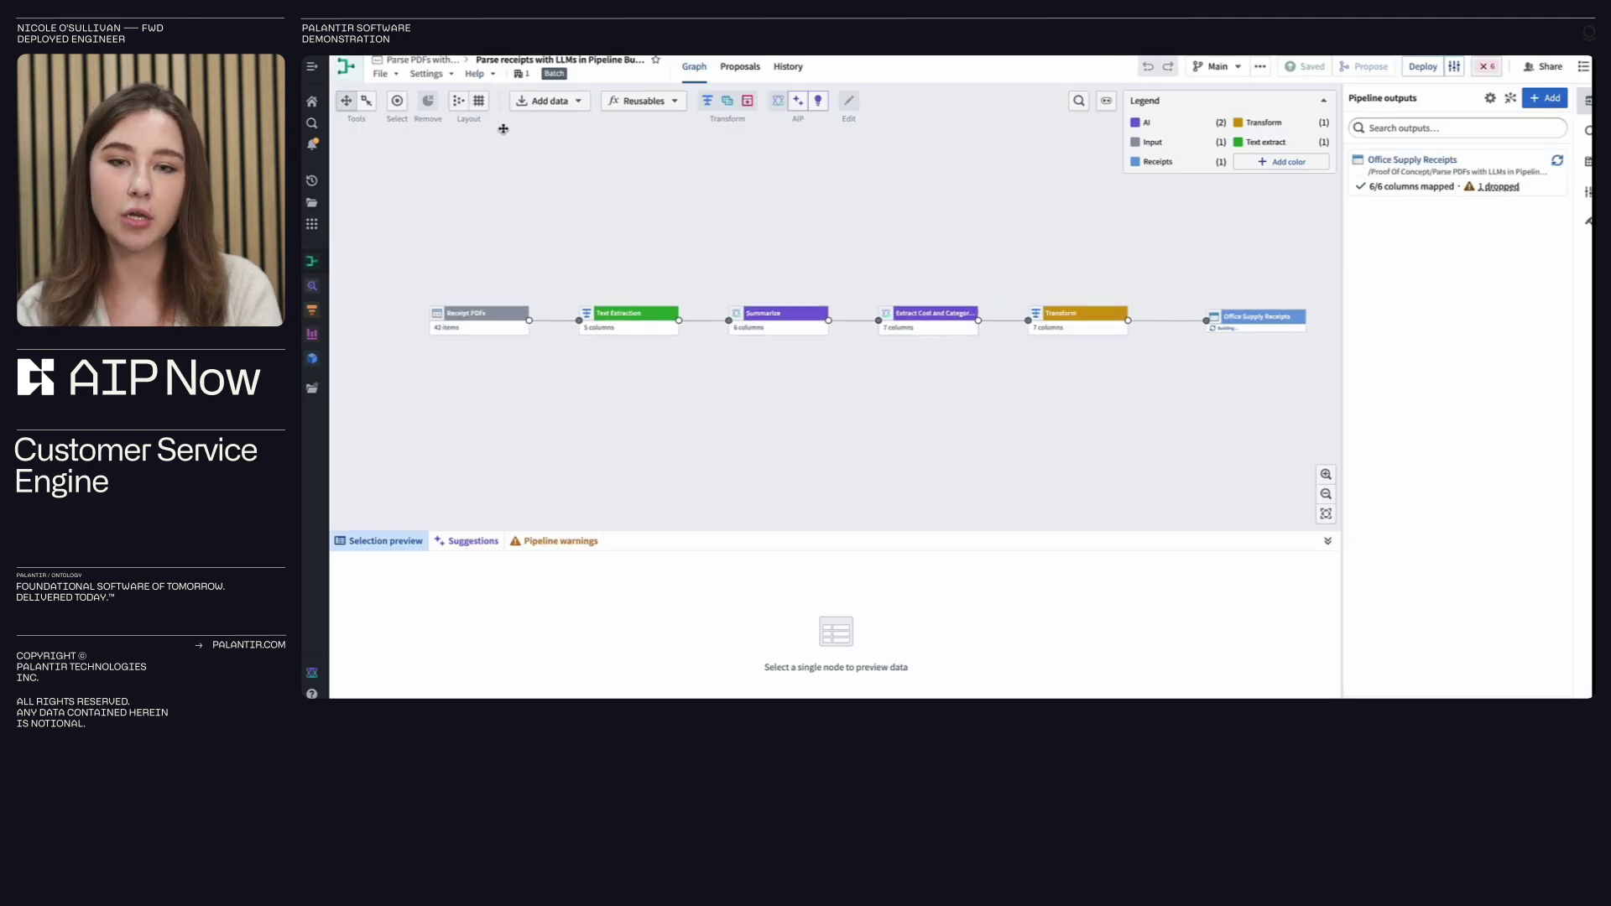
left_click(543, 103)
left_click(780, 225)
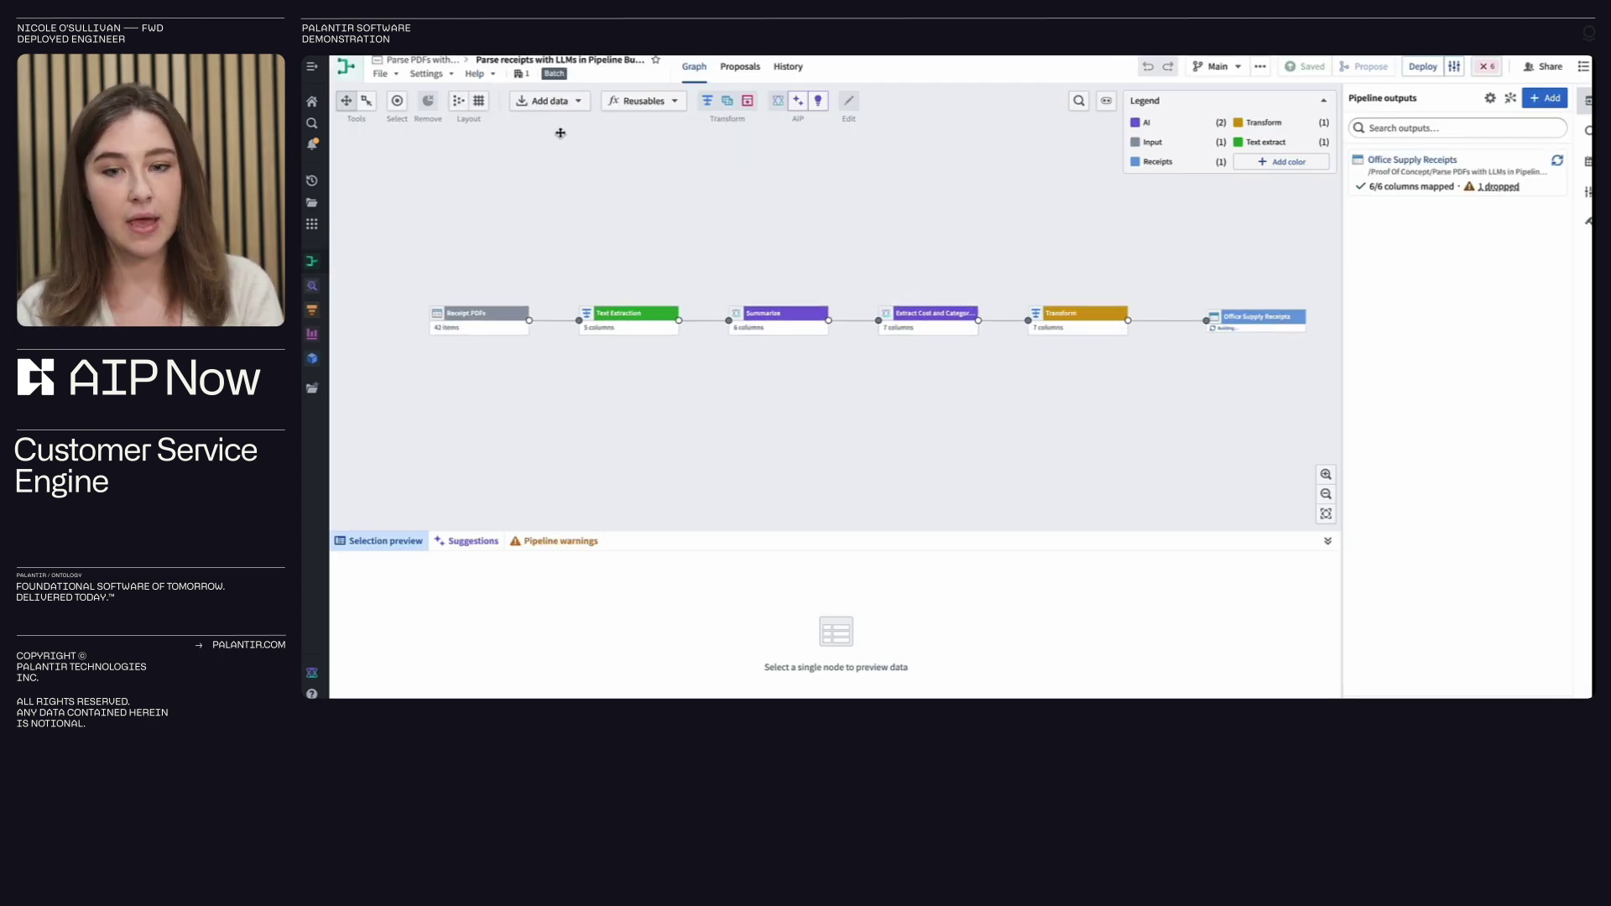
left_click(550, 101)
left_click(529, 135)
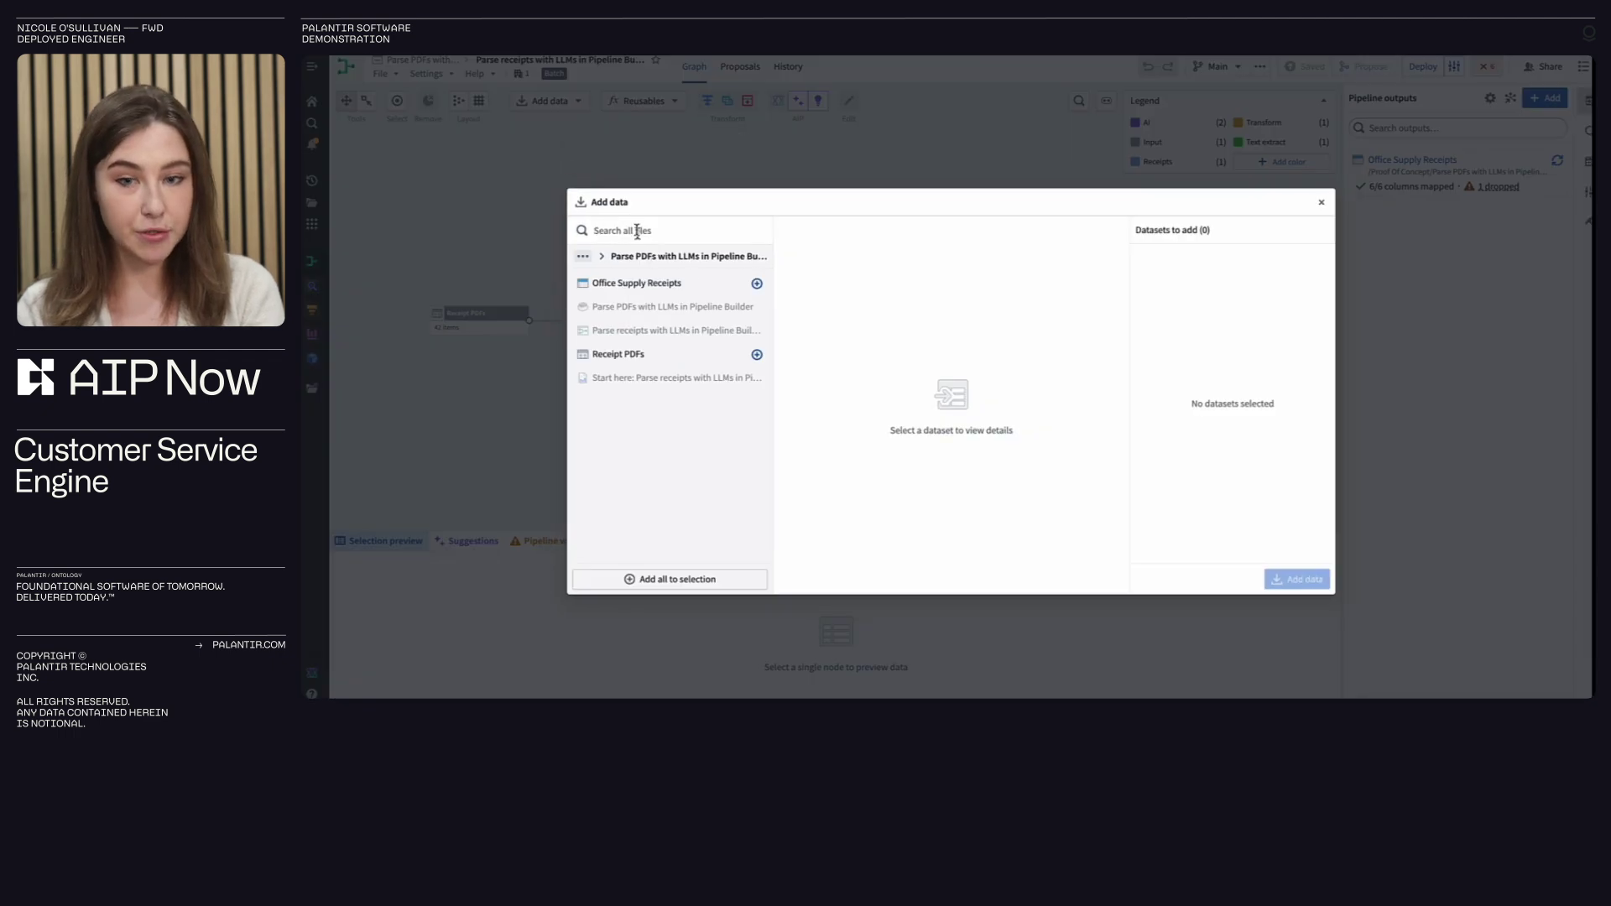
type("SUNSHINE")
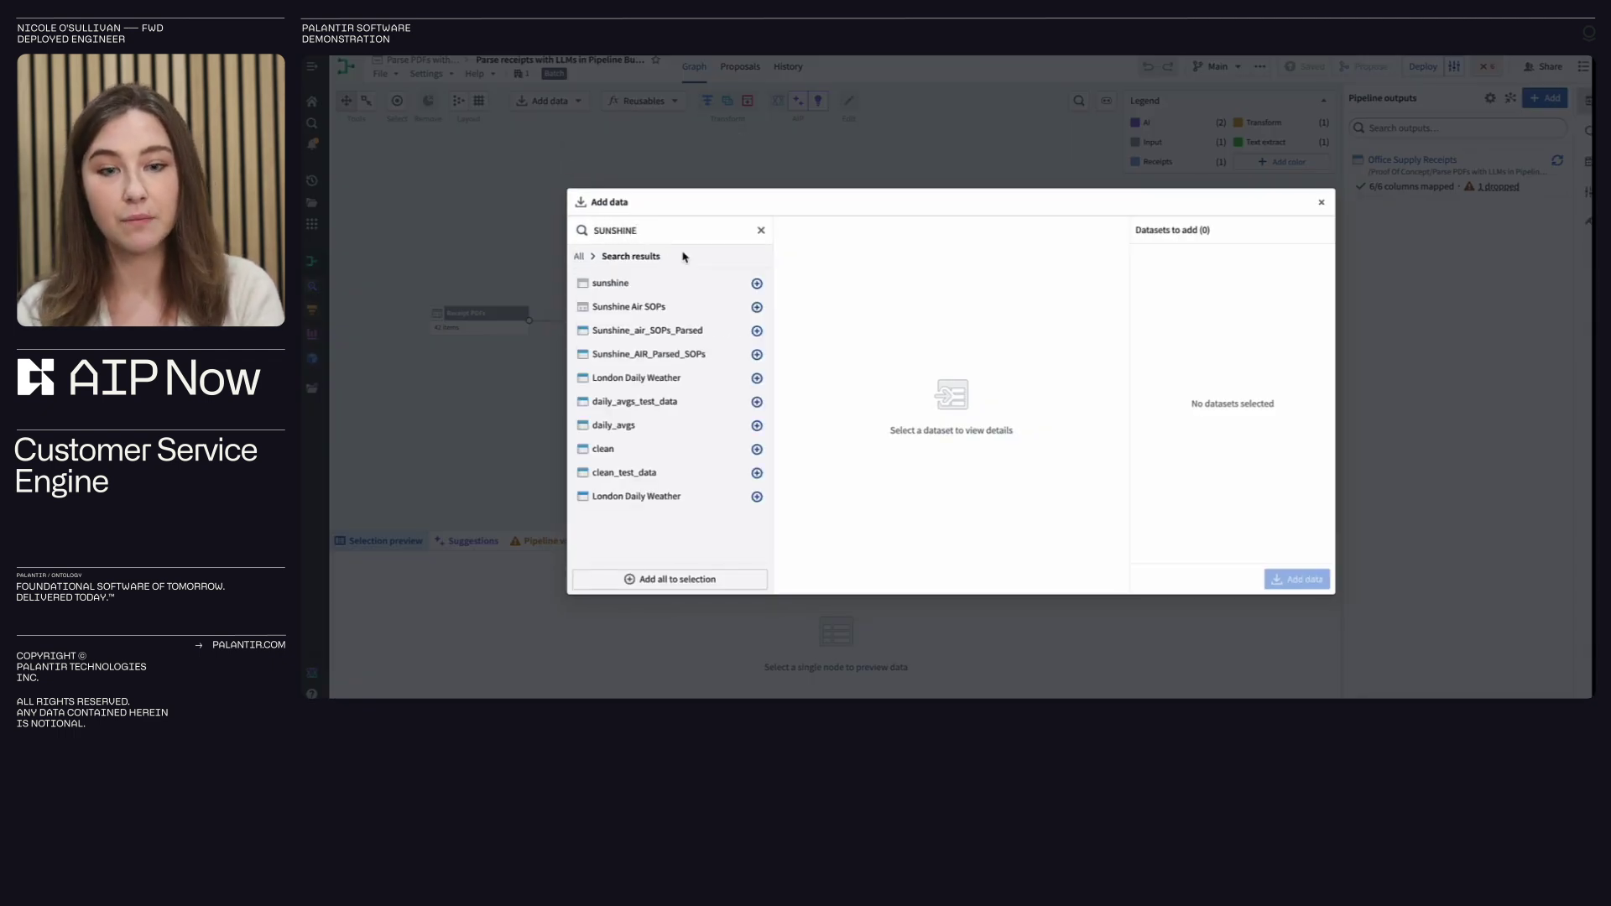
left_click(756, 307)
left_click(1297, 578)
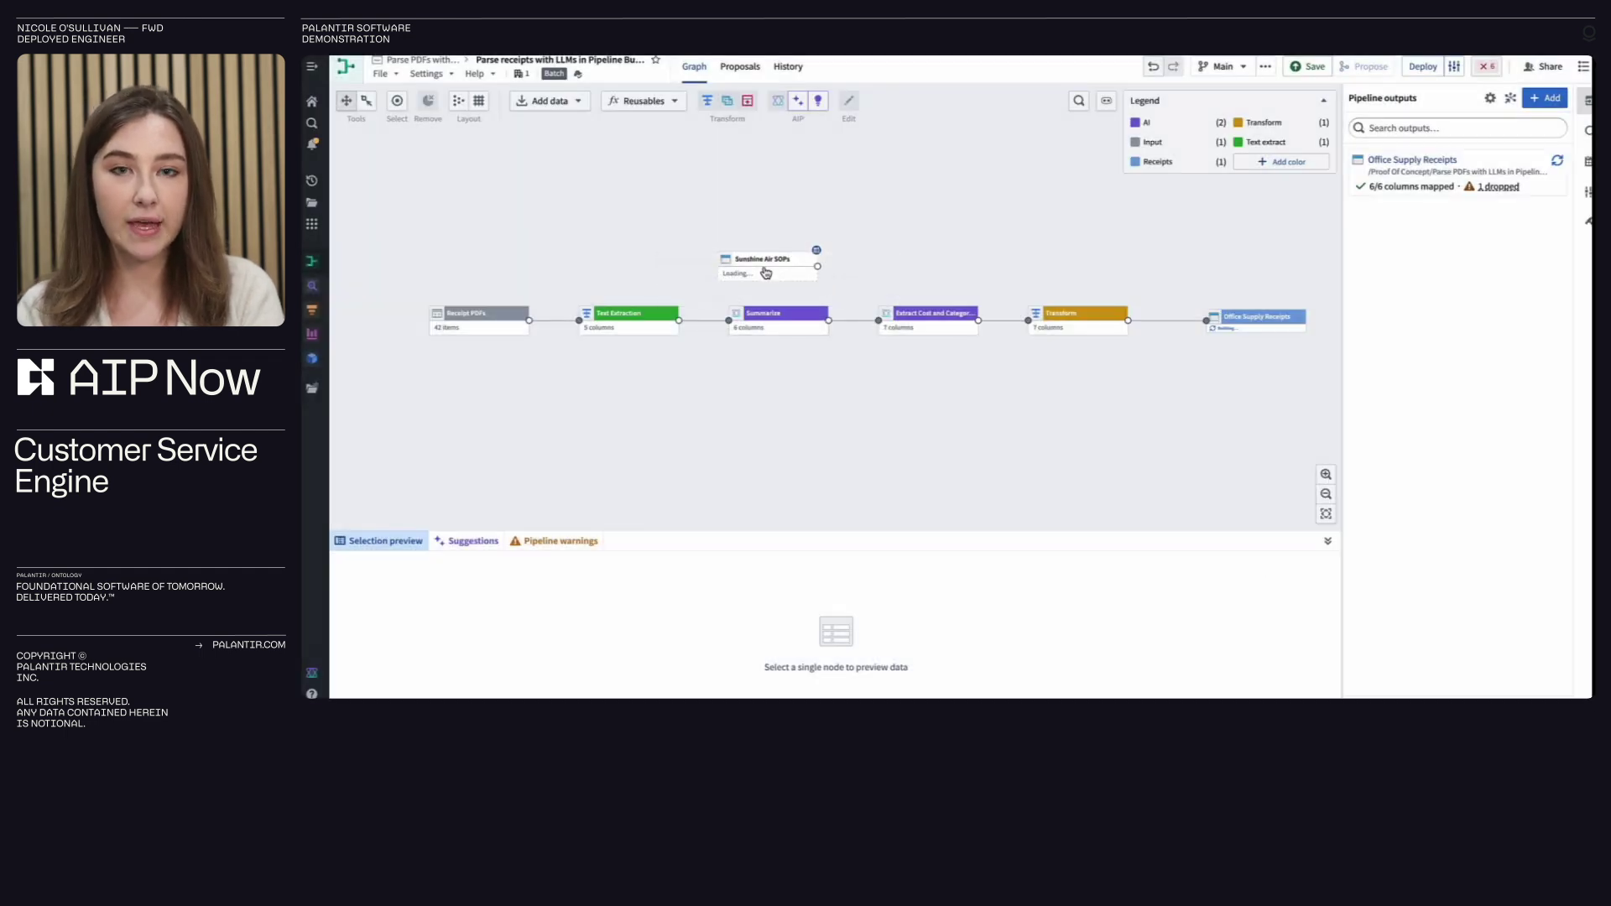
left_click(491, 392)
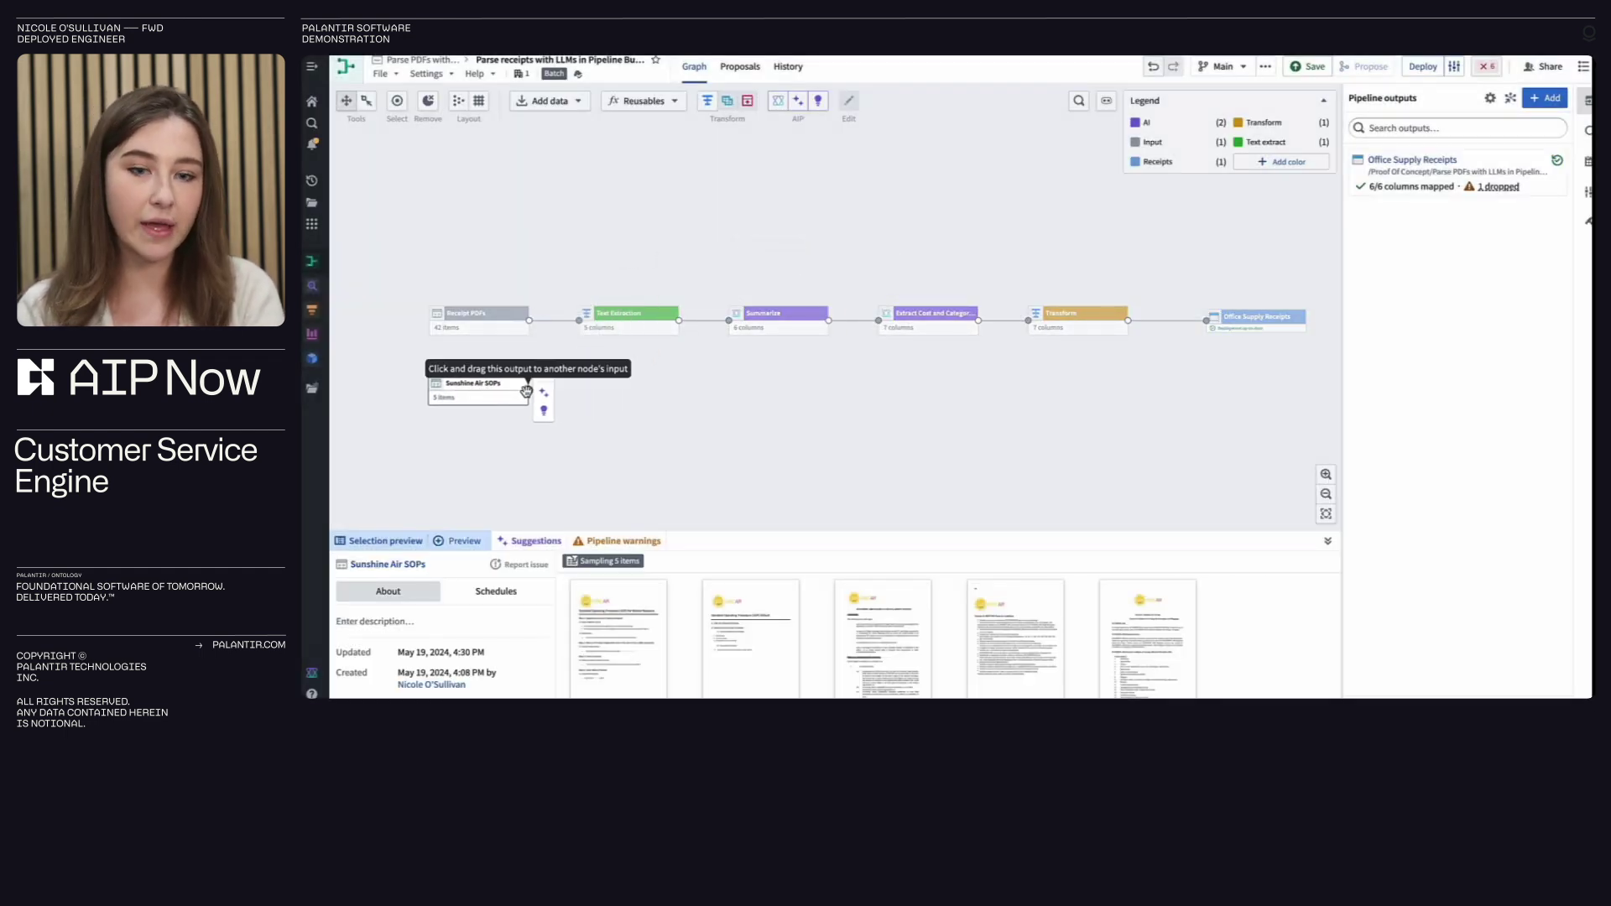
Step: Feed Sunshine Air SOPs into Text Extraction and page through its PDF previews
left_click_drag(527, 392, 579, 320)
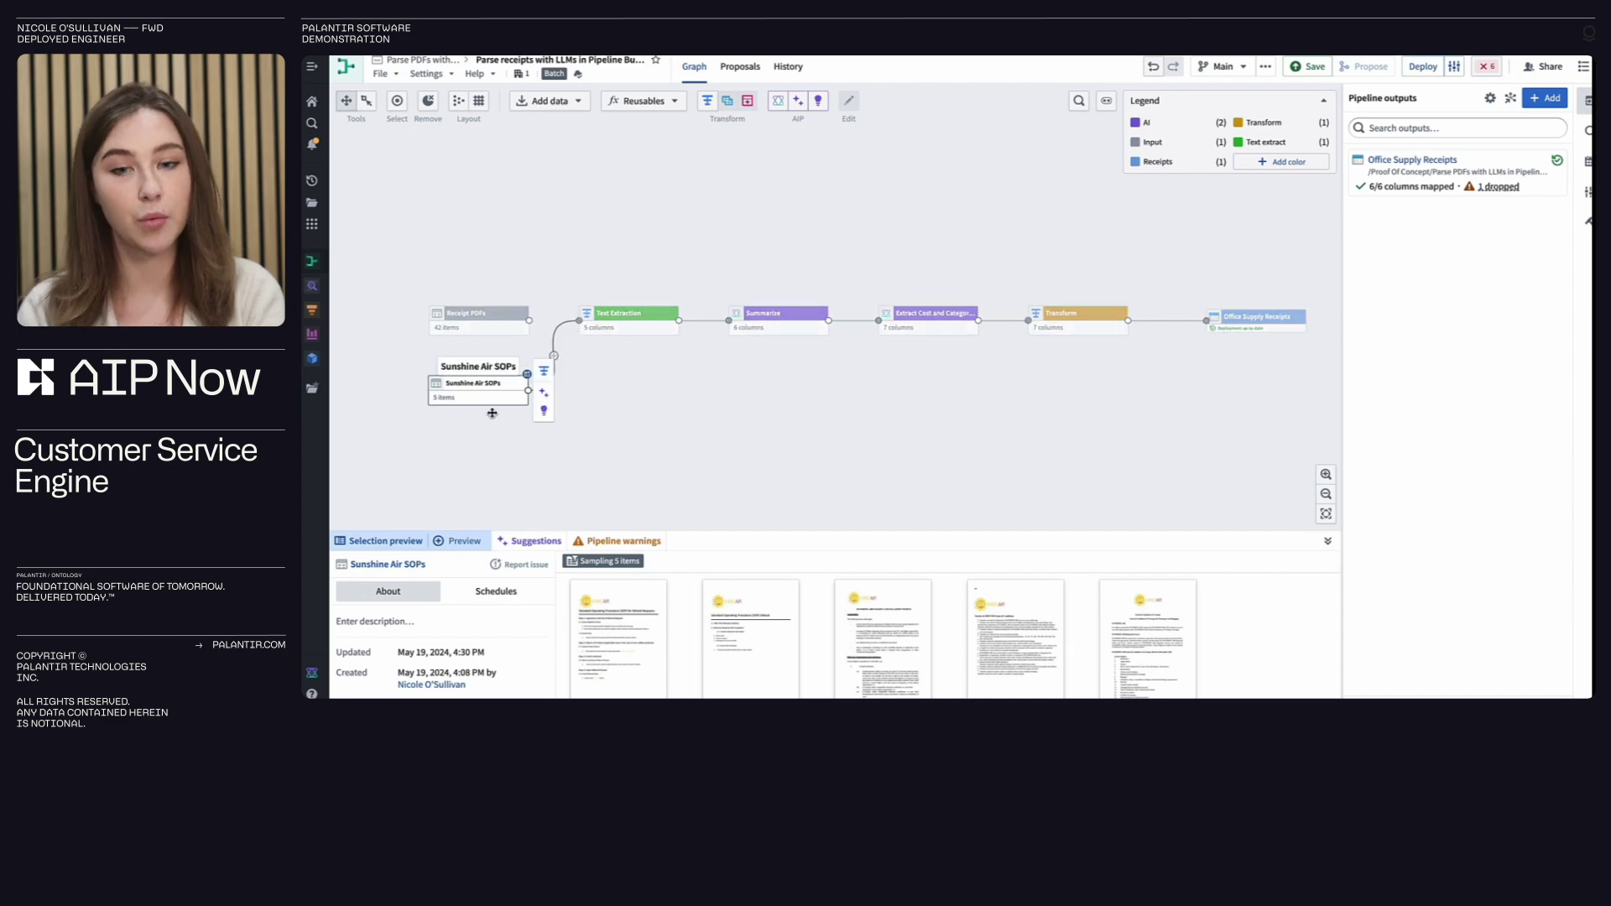
left_click(633, 622)
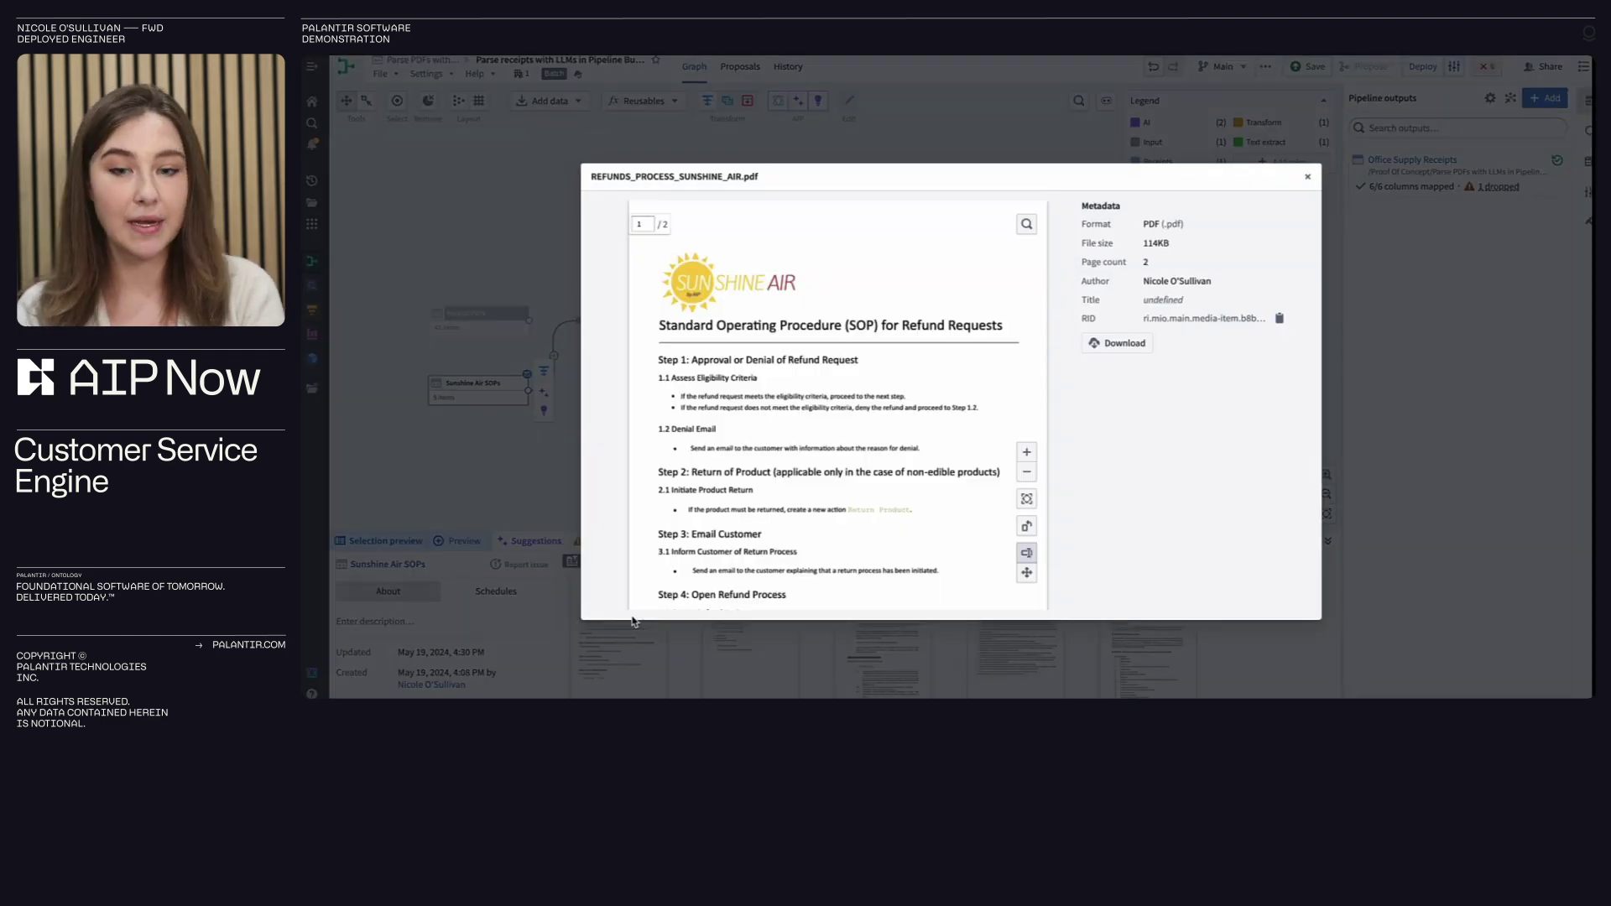
key("Right")
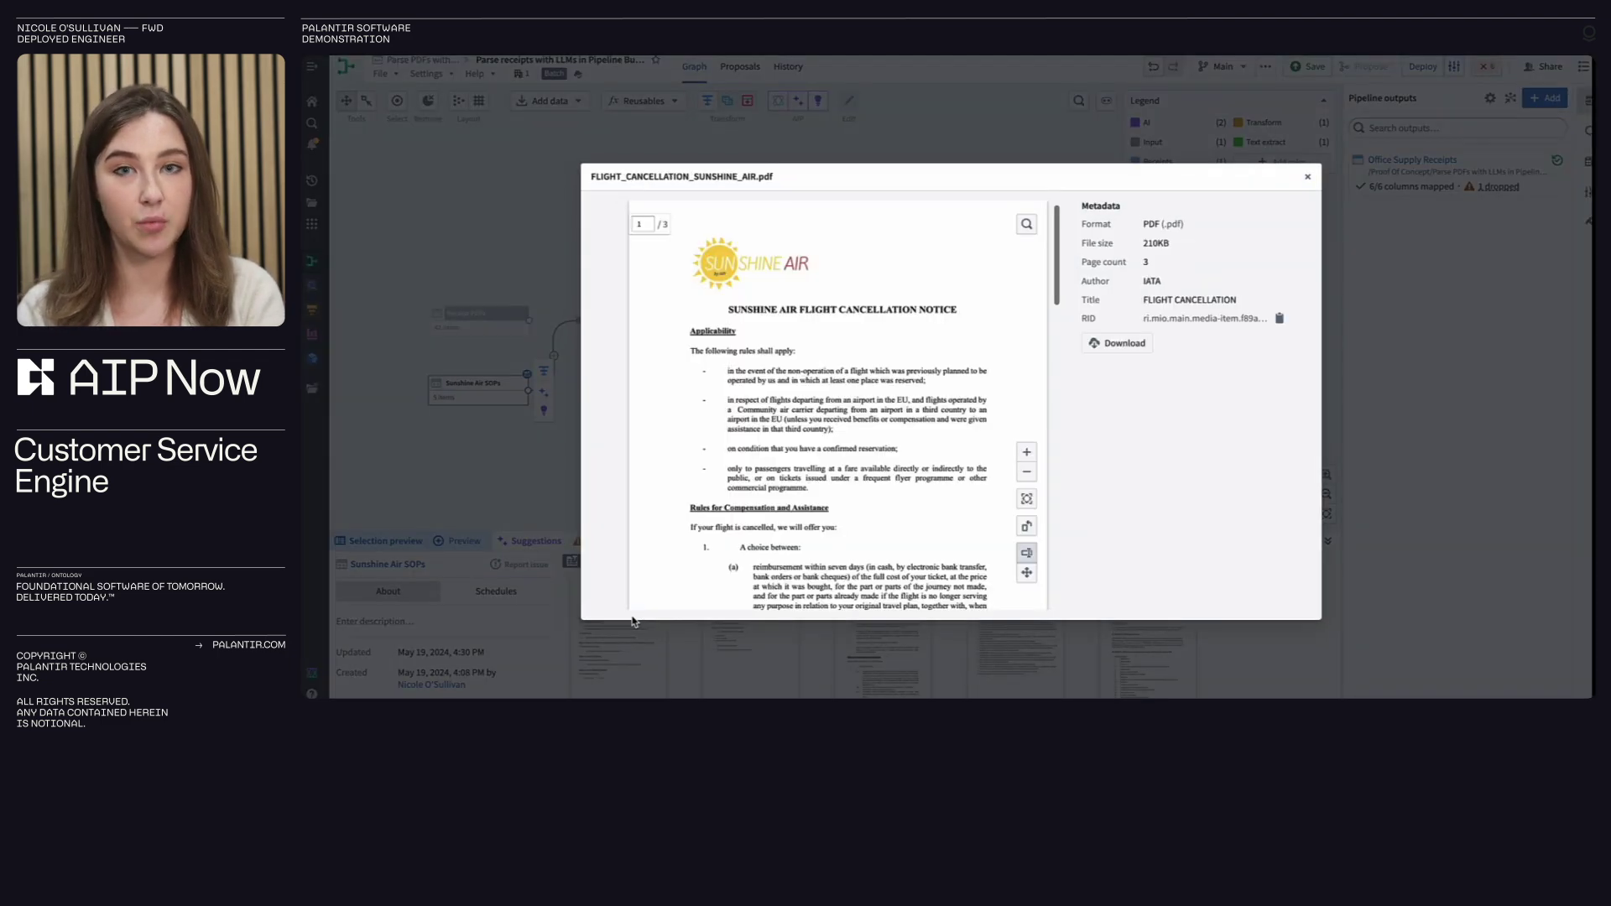
key("Right")
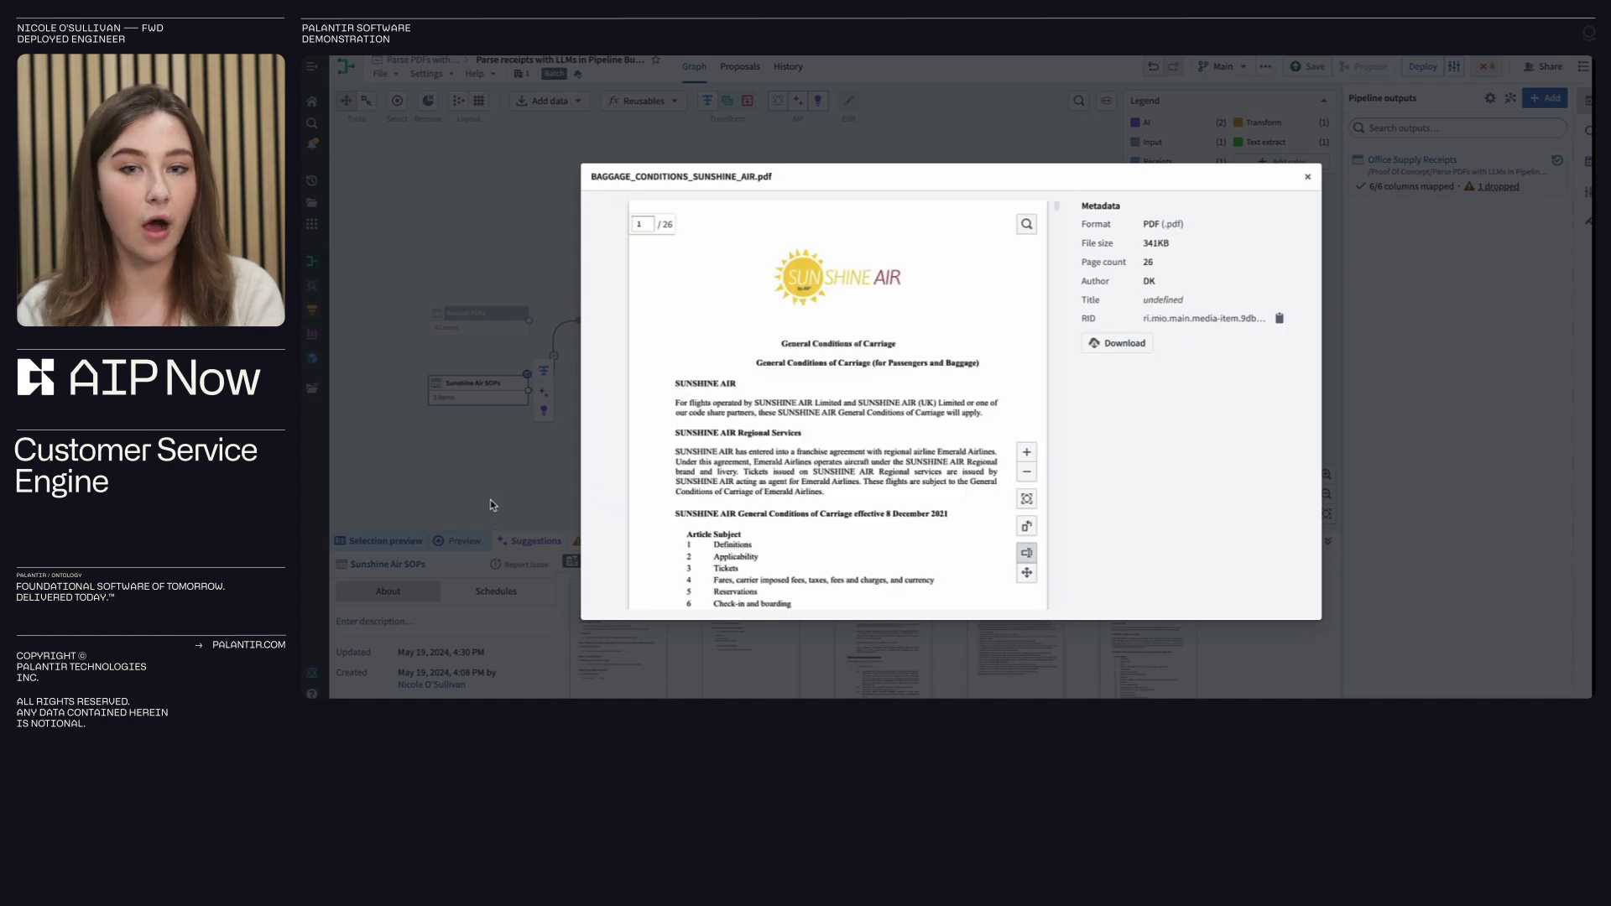
left_click(489, 484)
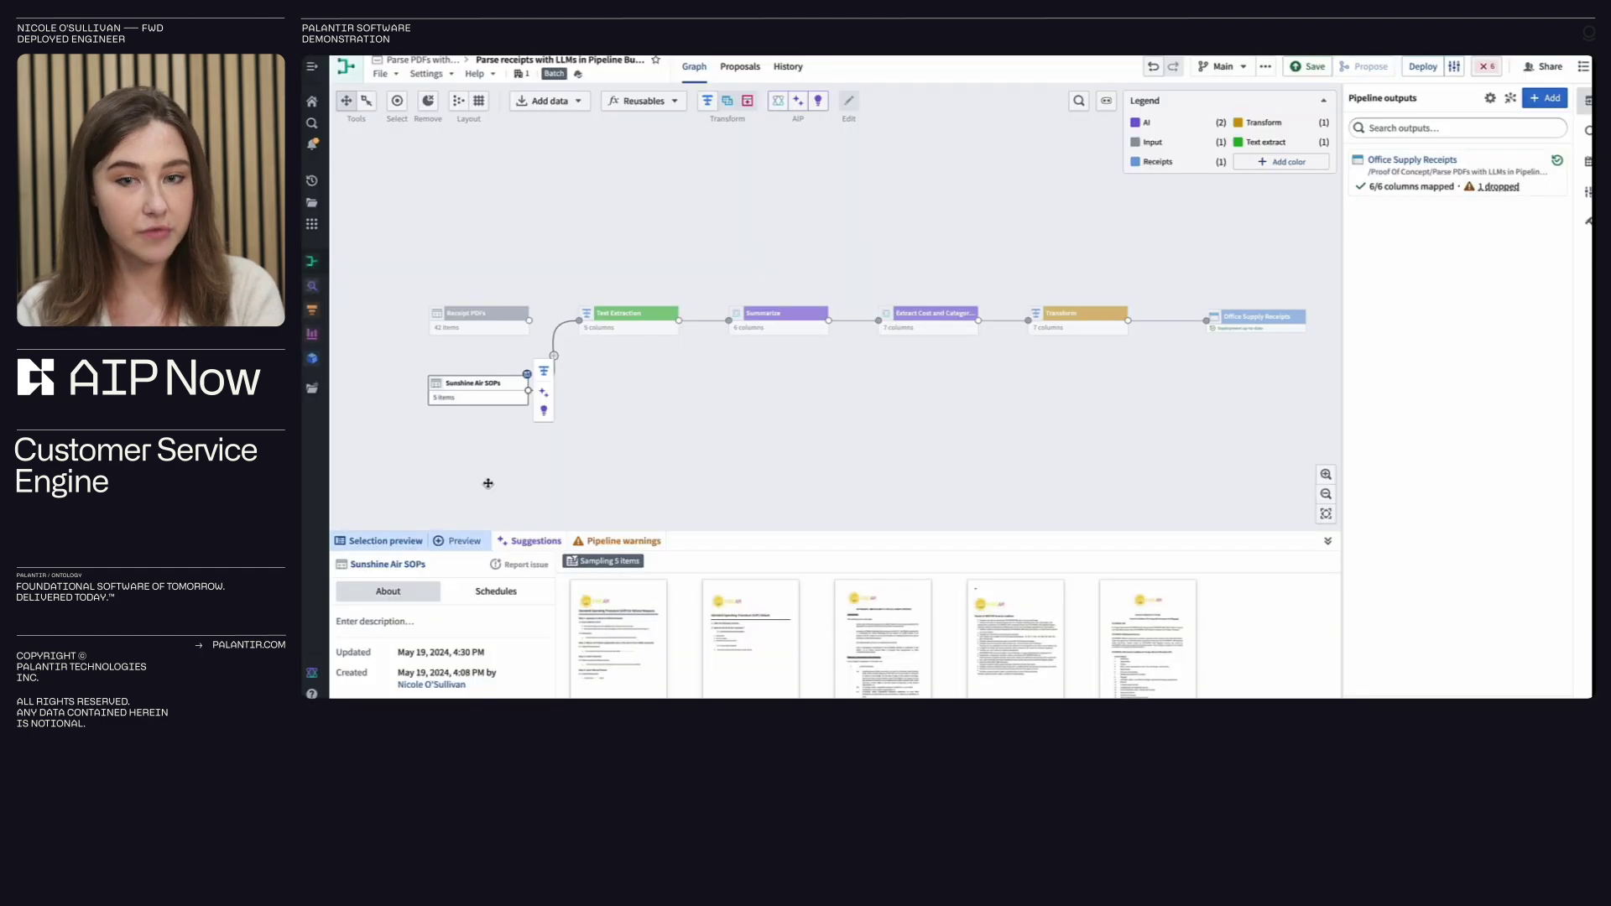
Step: Inspect the Text Extraction, Summarize and Extract Cost and Categories steps
double_click(640, 324)
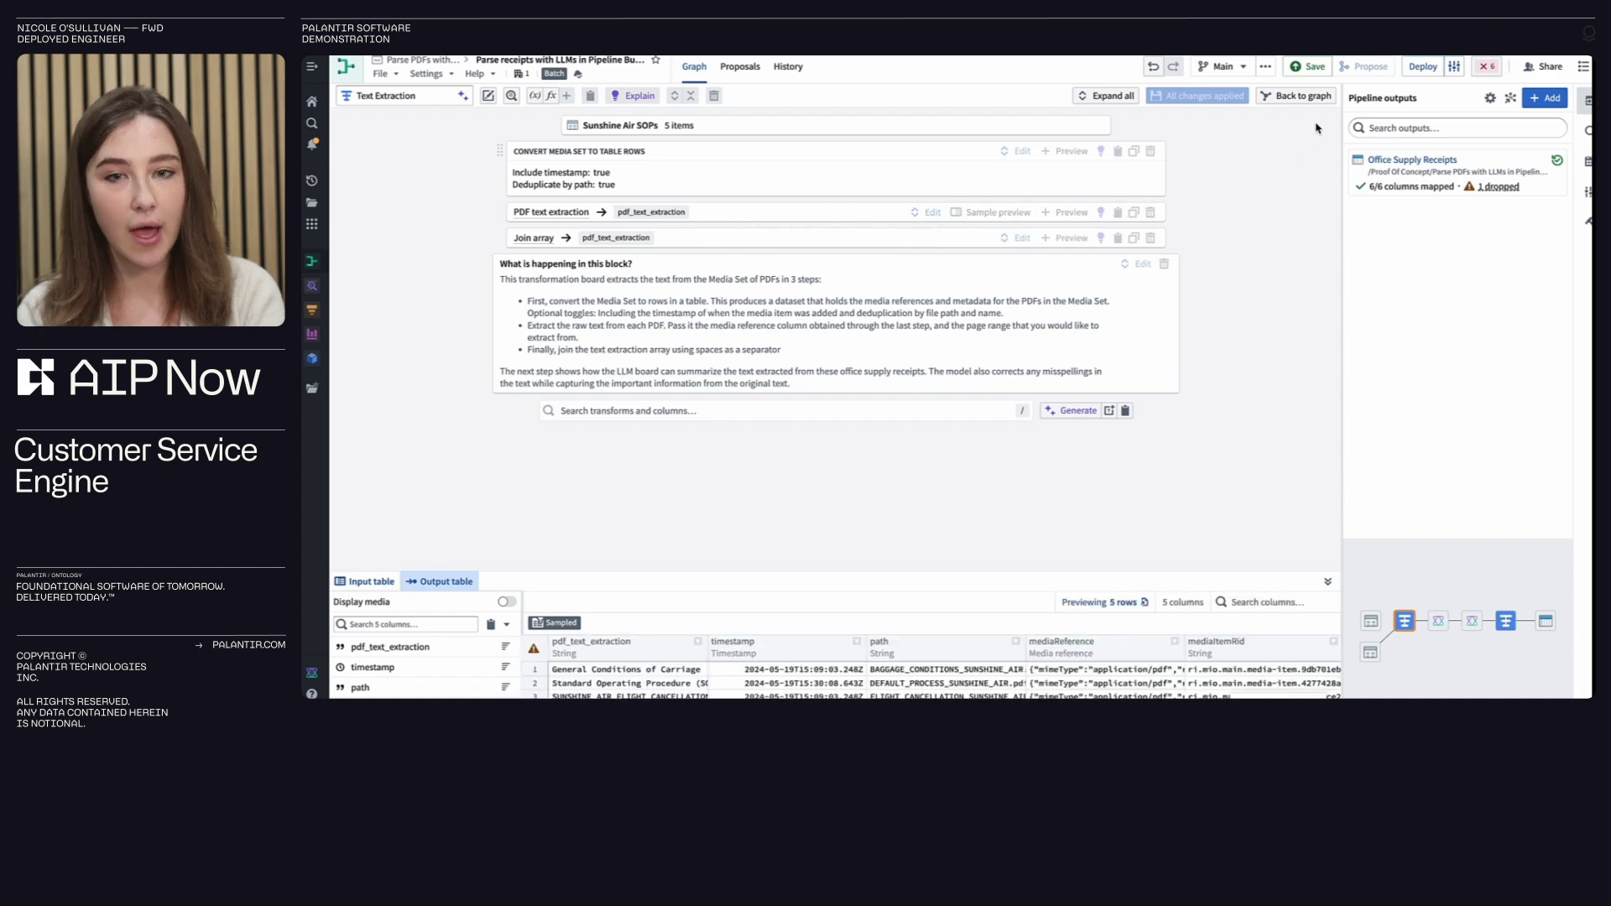
left_click(1295, 95)
left_click(776, 323)
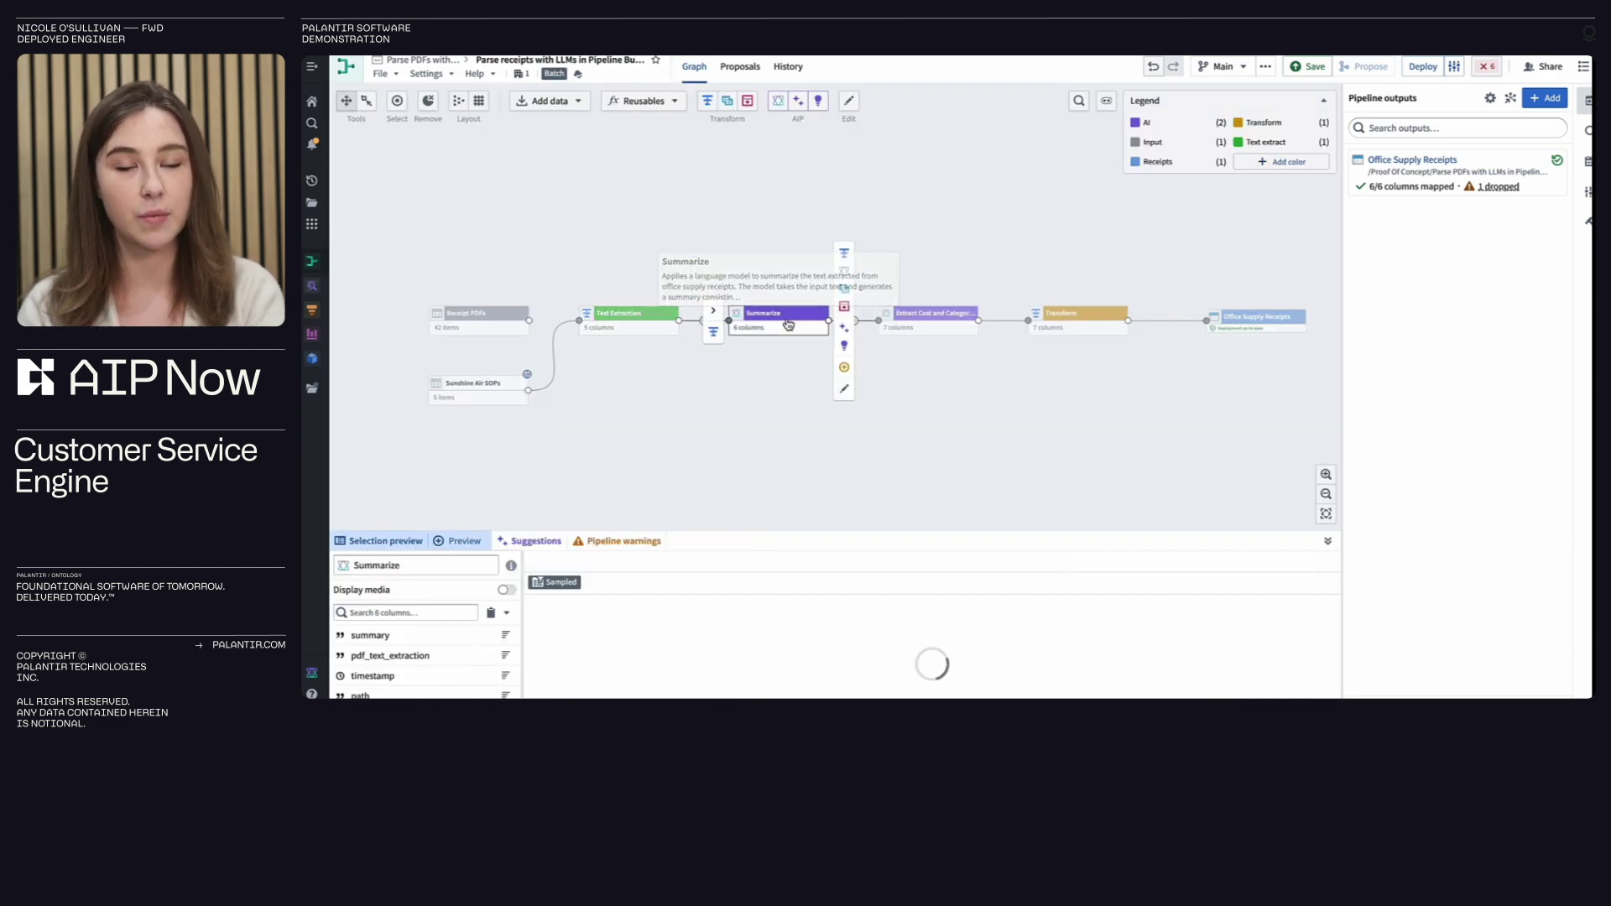
left_click(918, 323)
double_click(918, 324)
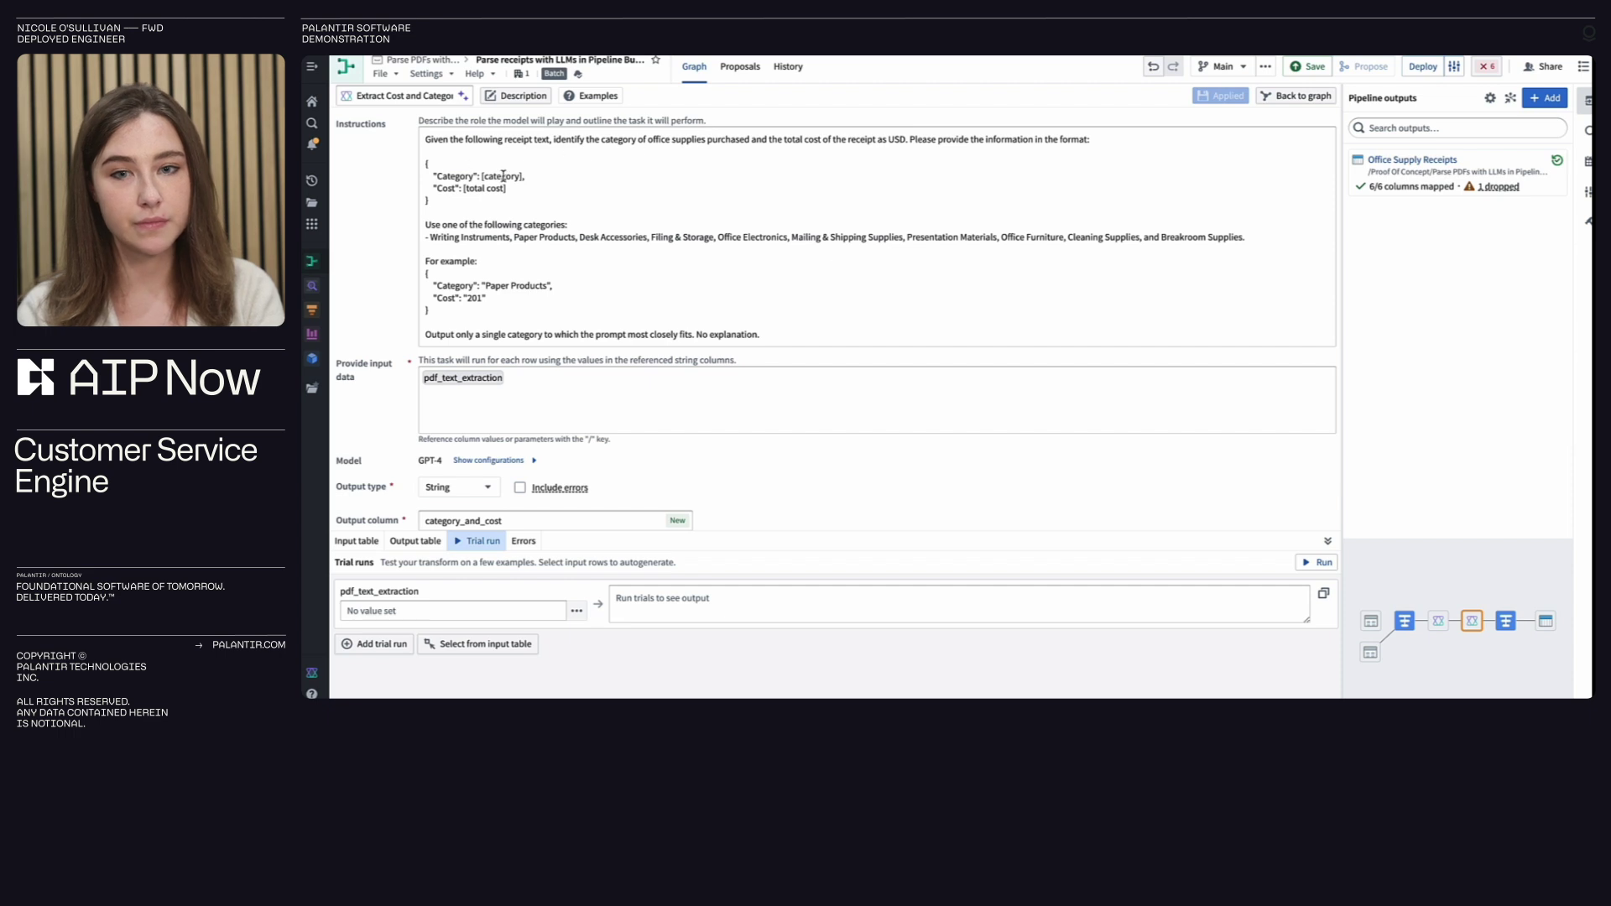
left_click(1297, 96)
Step: Delete Extract Cost and Categories and connect Summarize's output to Transform
right_click(923, 319)
left_click(864, 313)
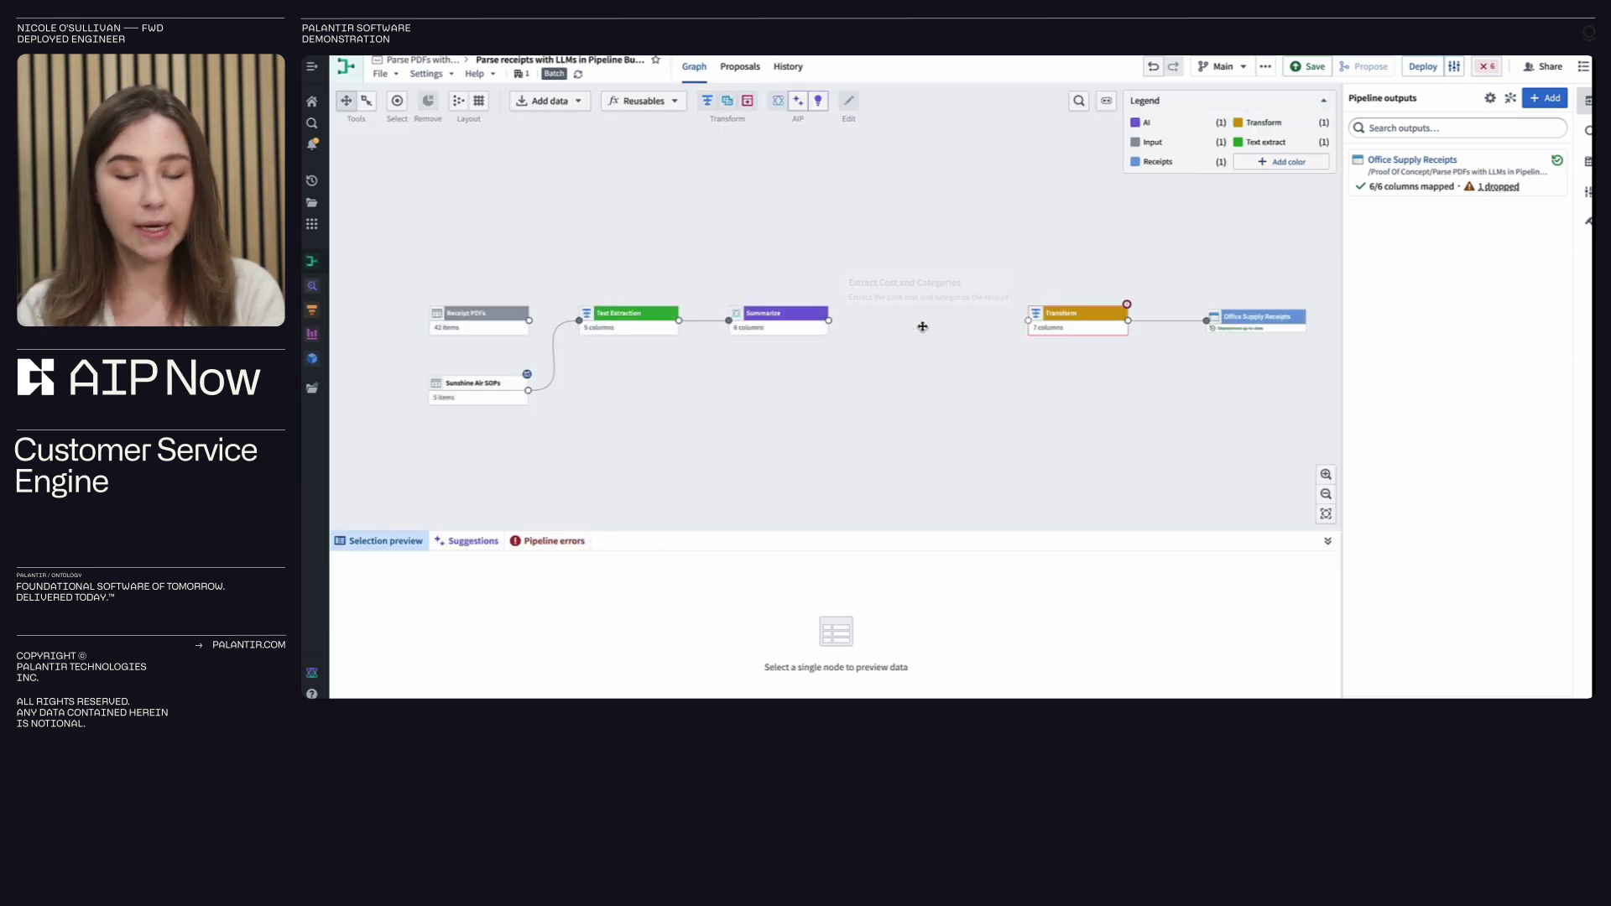
left_click_drag(937, 391, 786, 387)
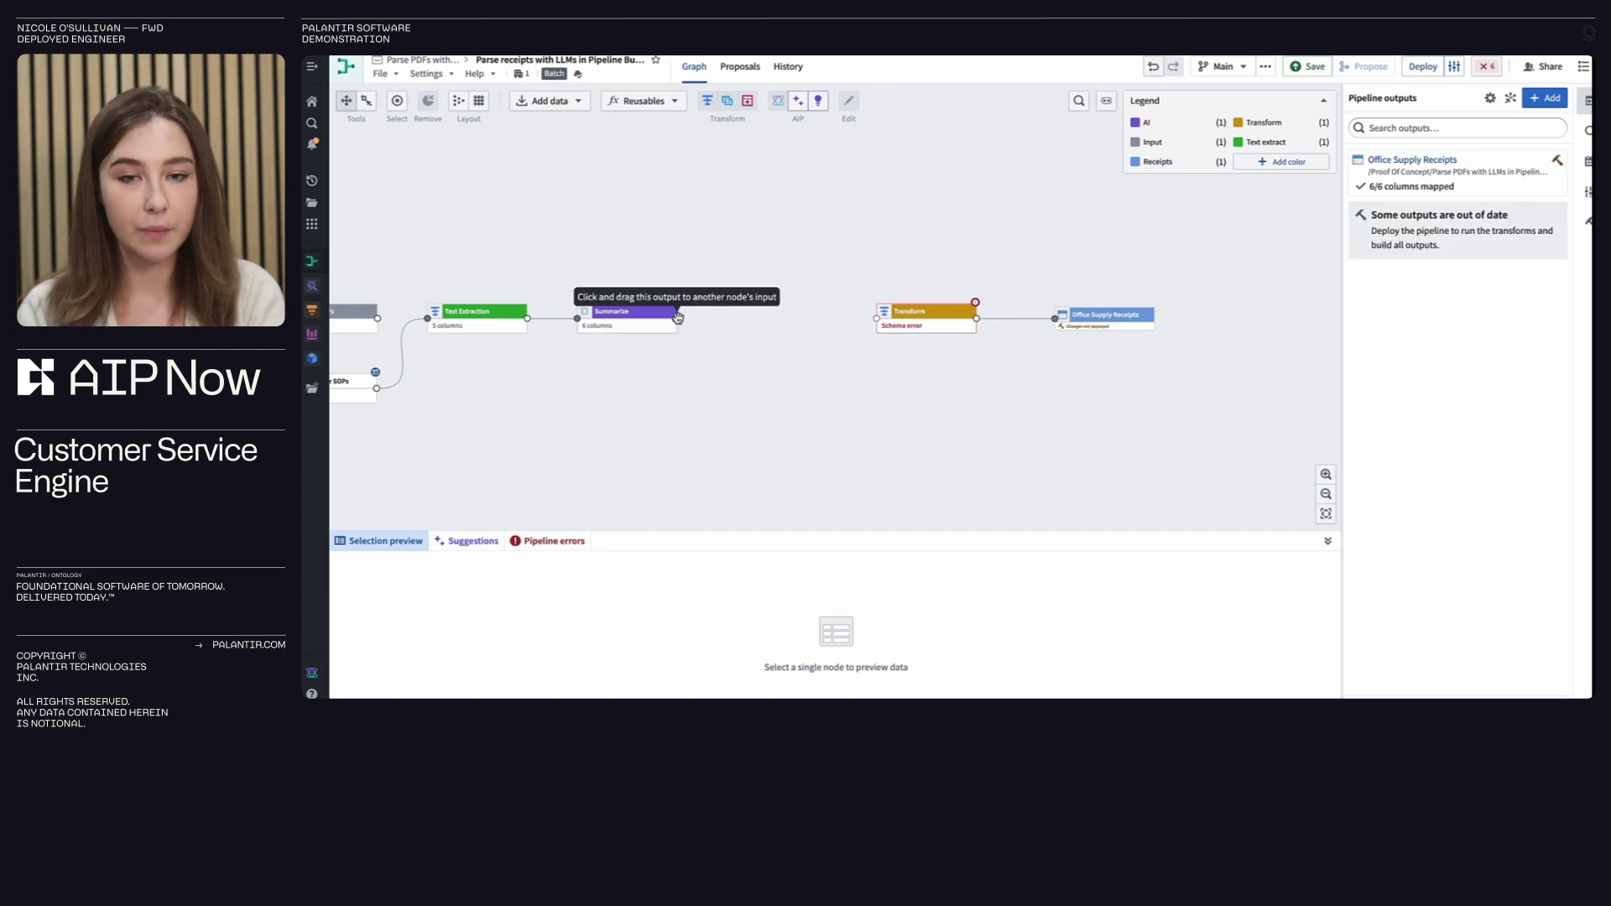
left_click_drag(676, 318, 876, 322)
Step: Add a Sorted Window transform ordered by timestamp descending to the Transform board
double_click(908, 323)
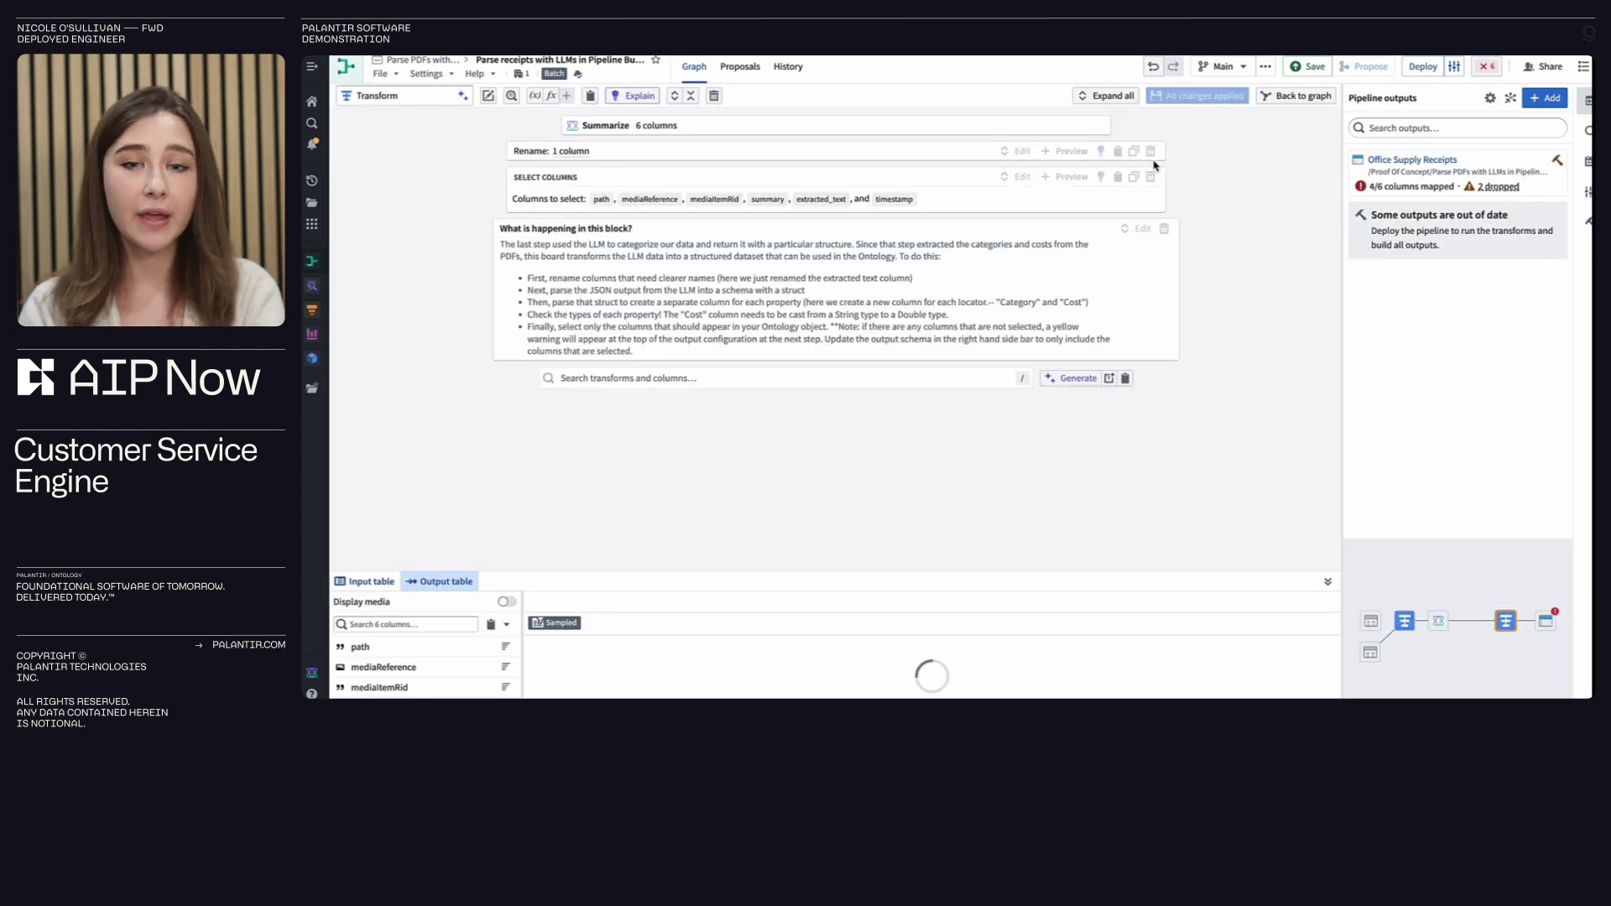
left_click(776, 378)
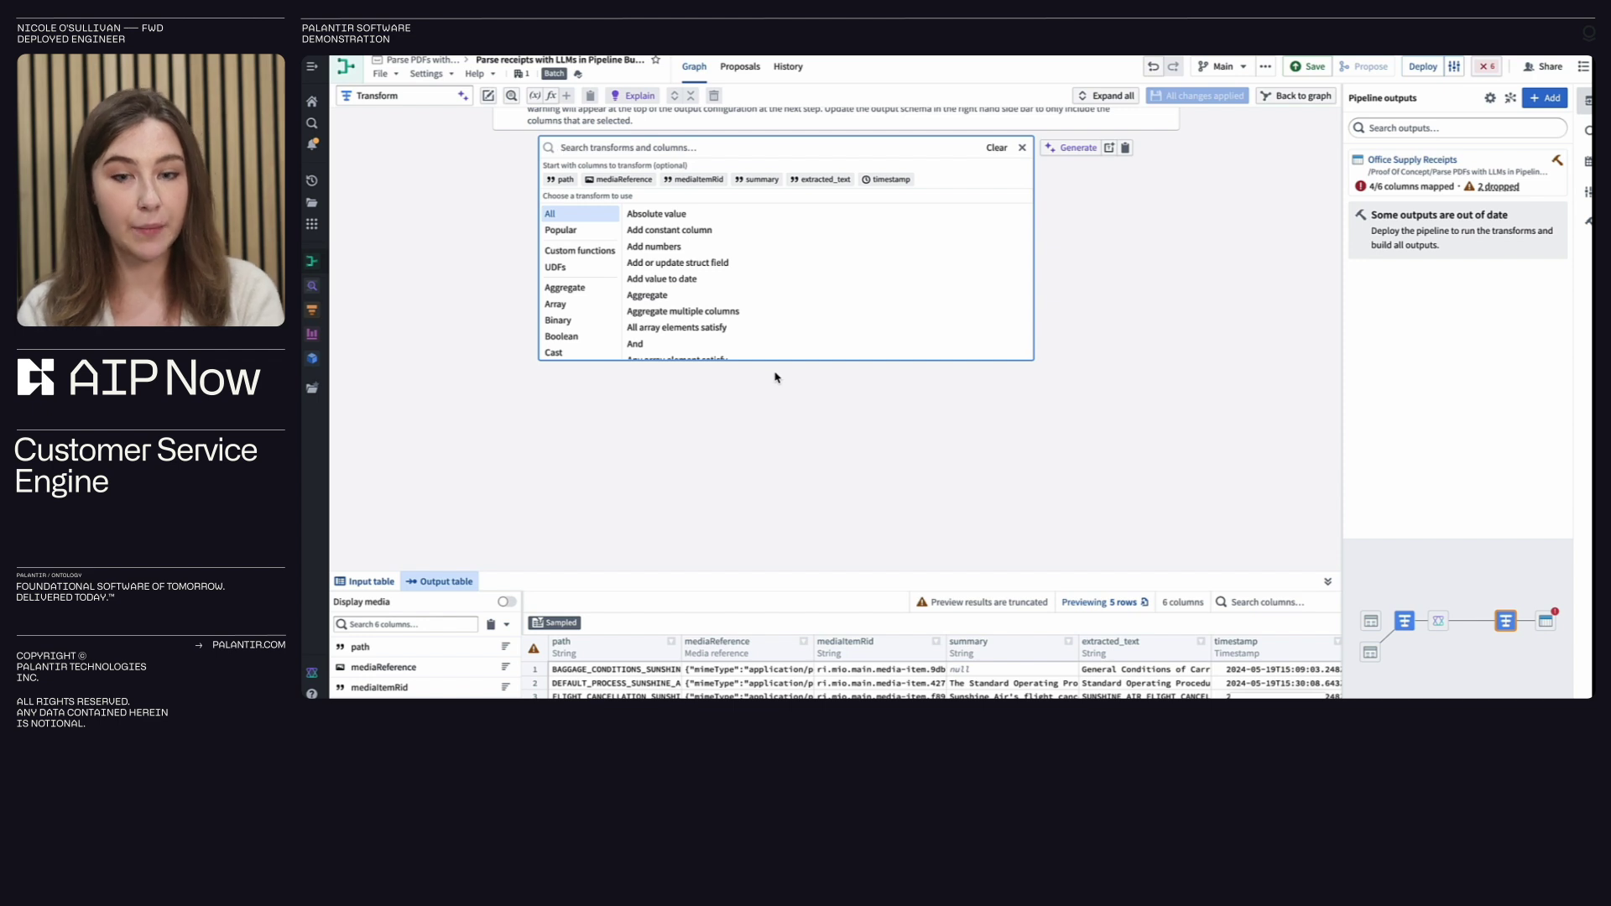
type("WINDO")
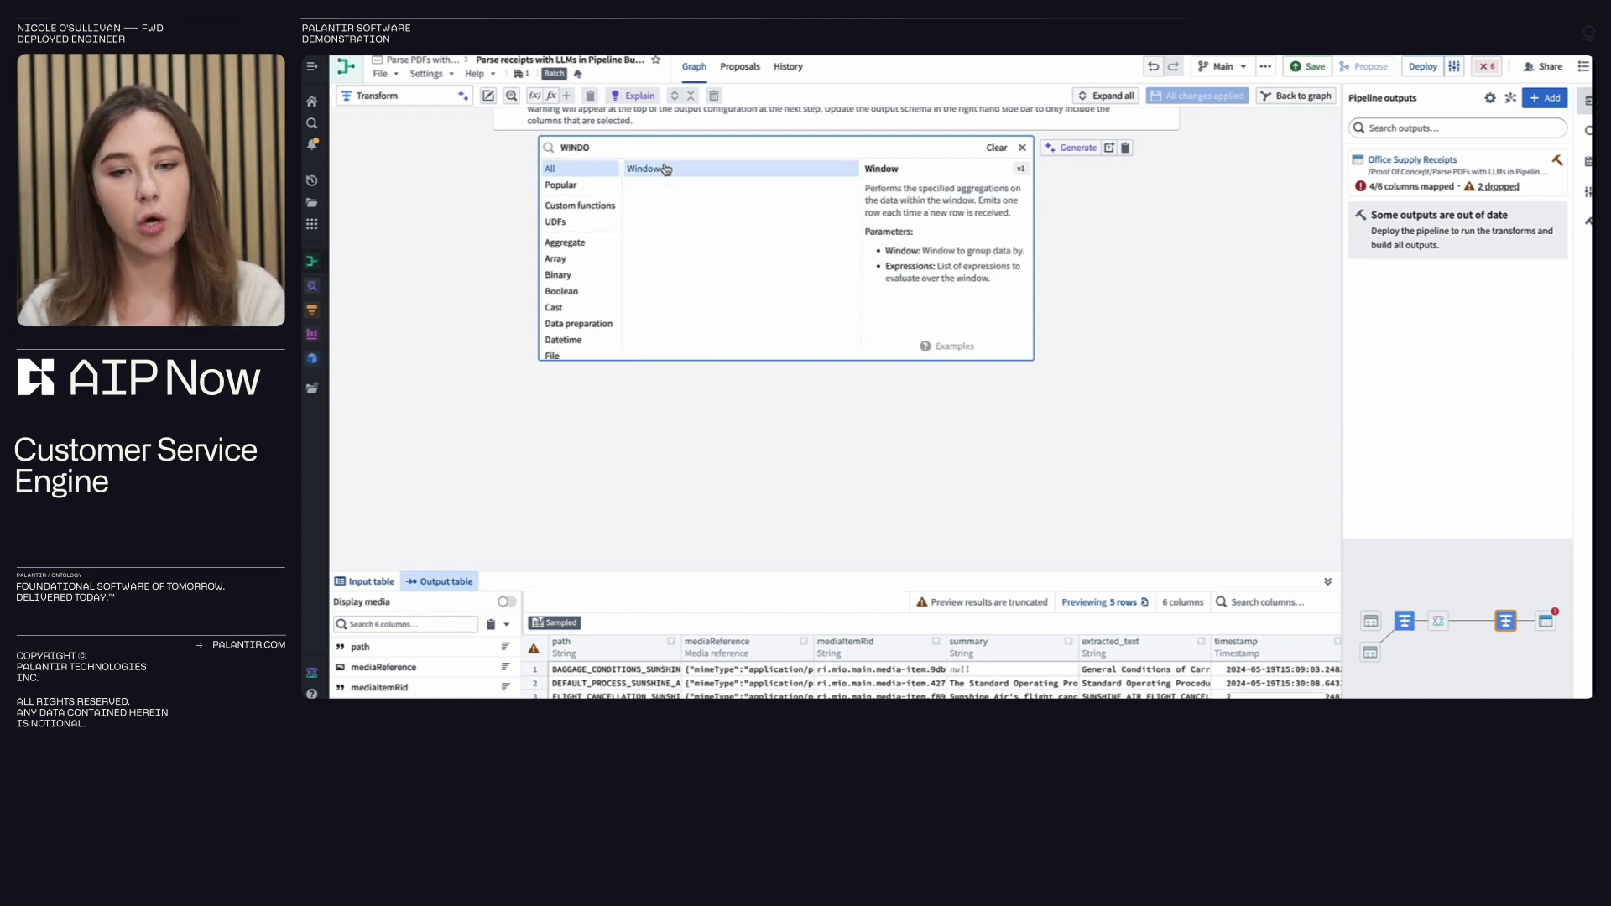
left_click(663, 169)
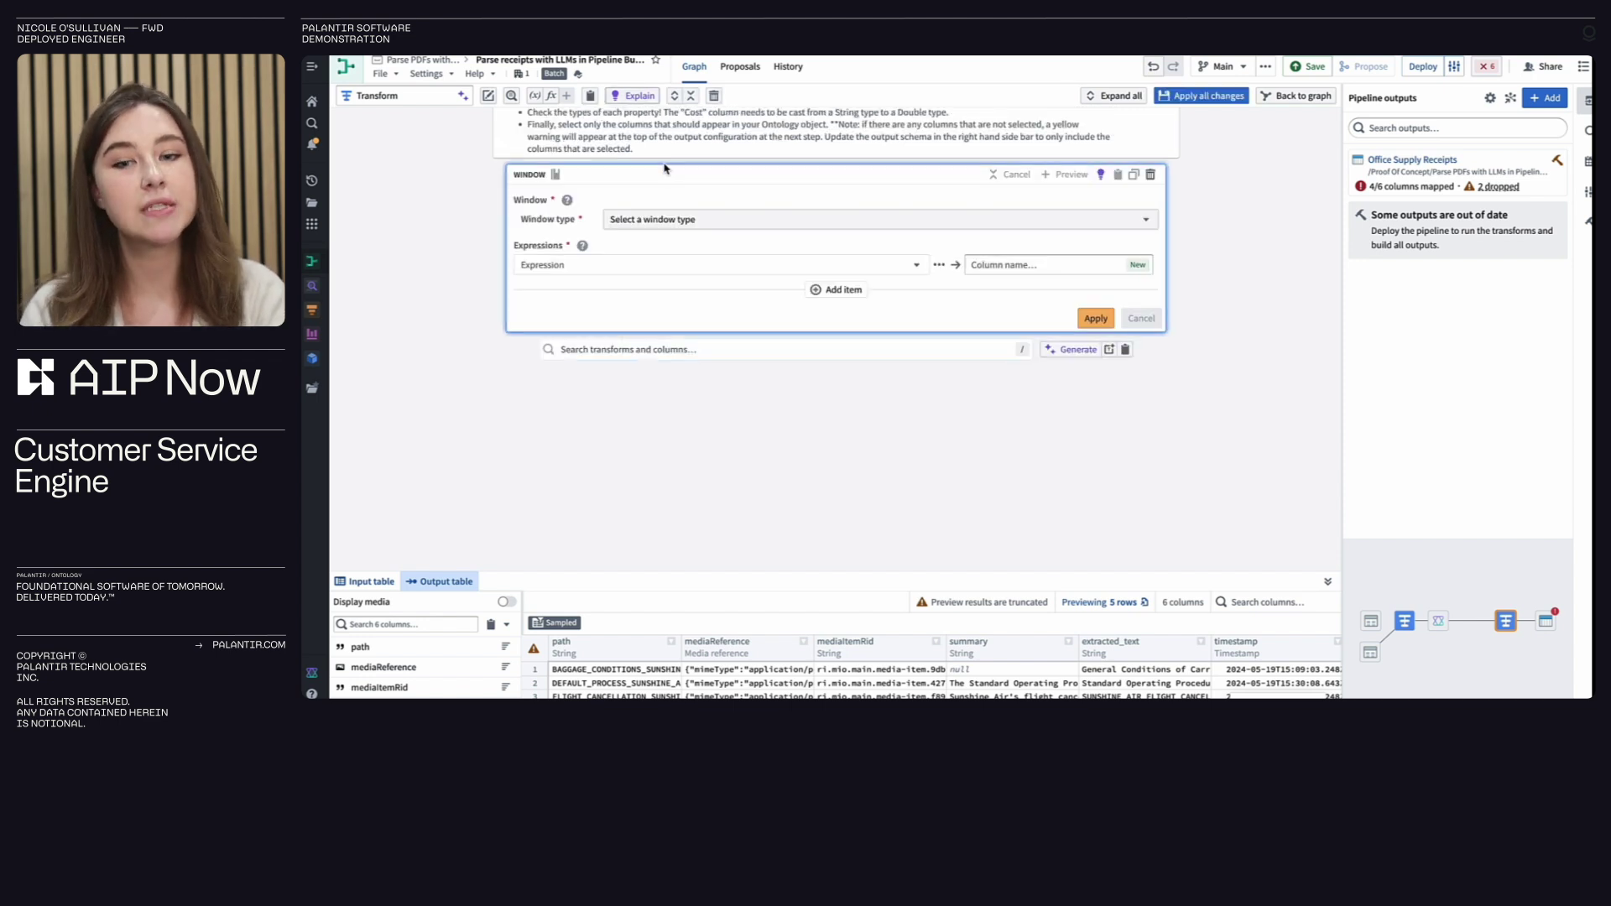
left_click(678, 219)
left_click(646, 402)
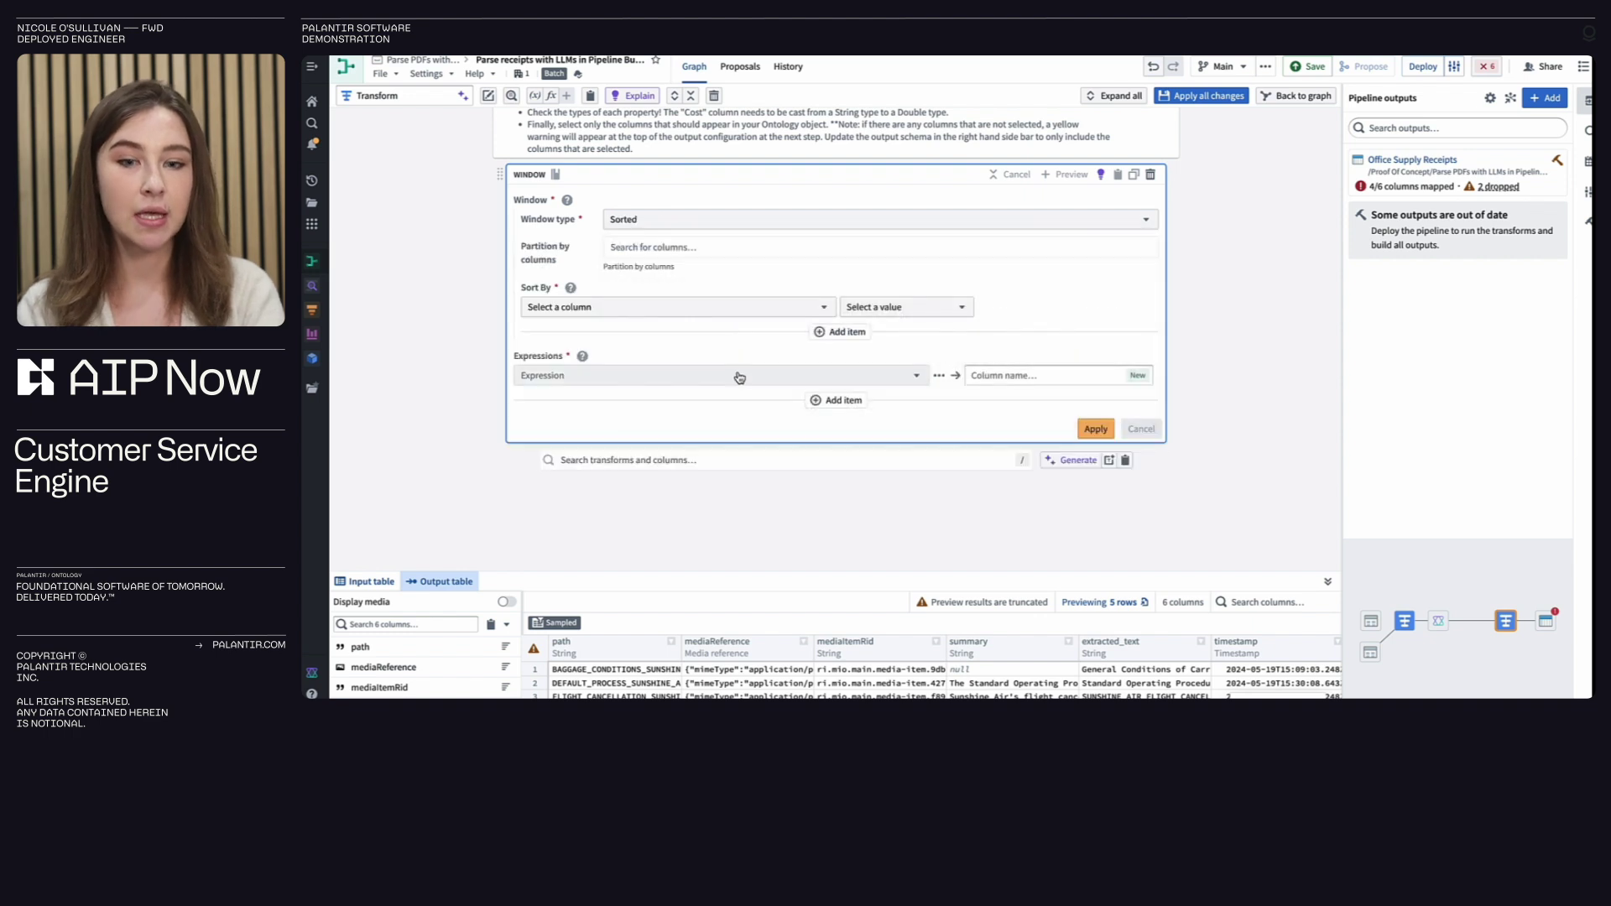
left_click(650, 307)
left_click(609, 461)
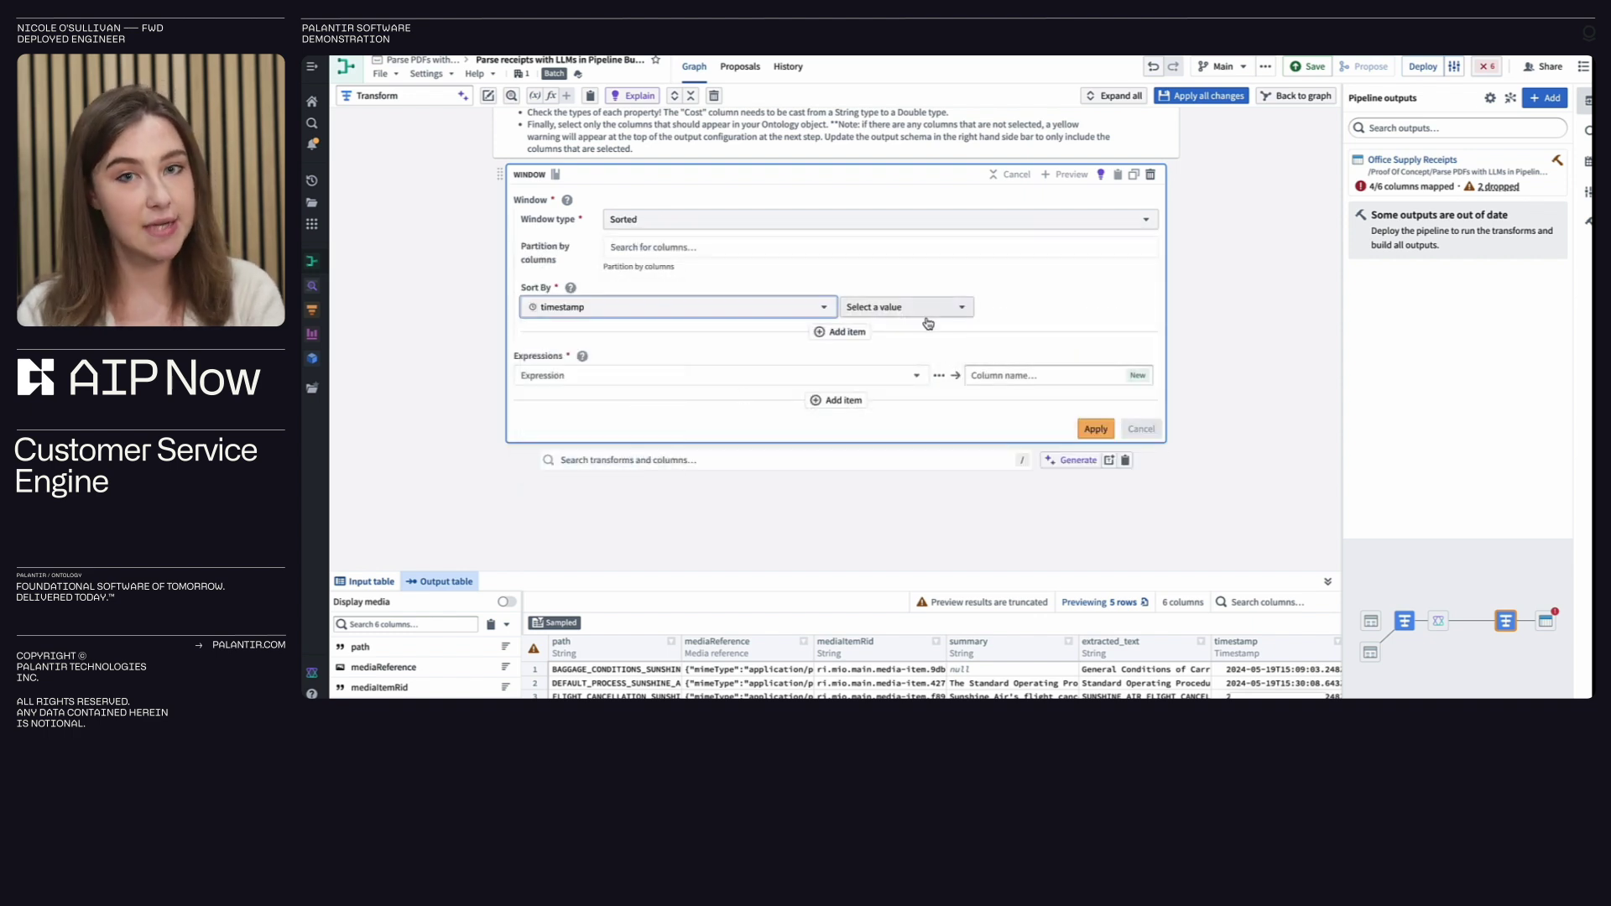
left_click(898, 308)
left_click(915, 361)
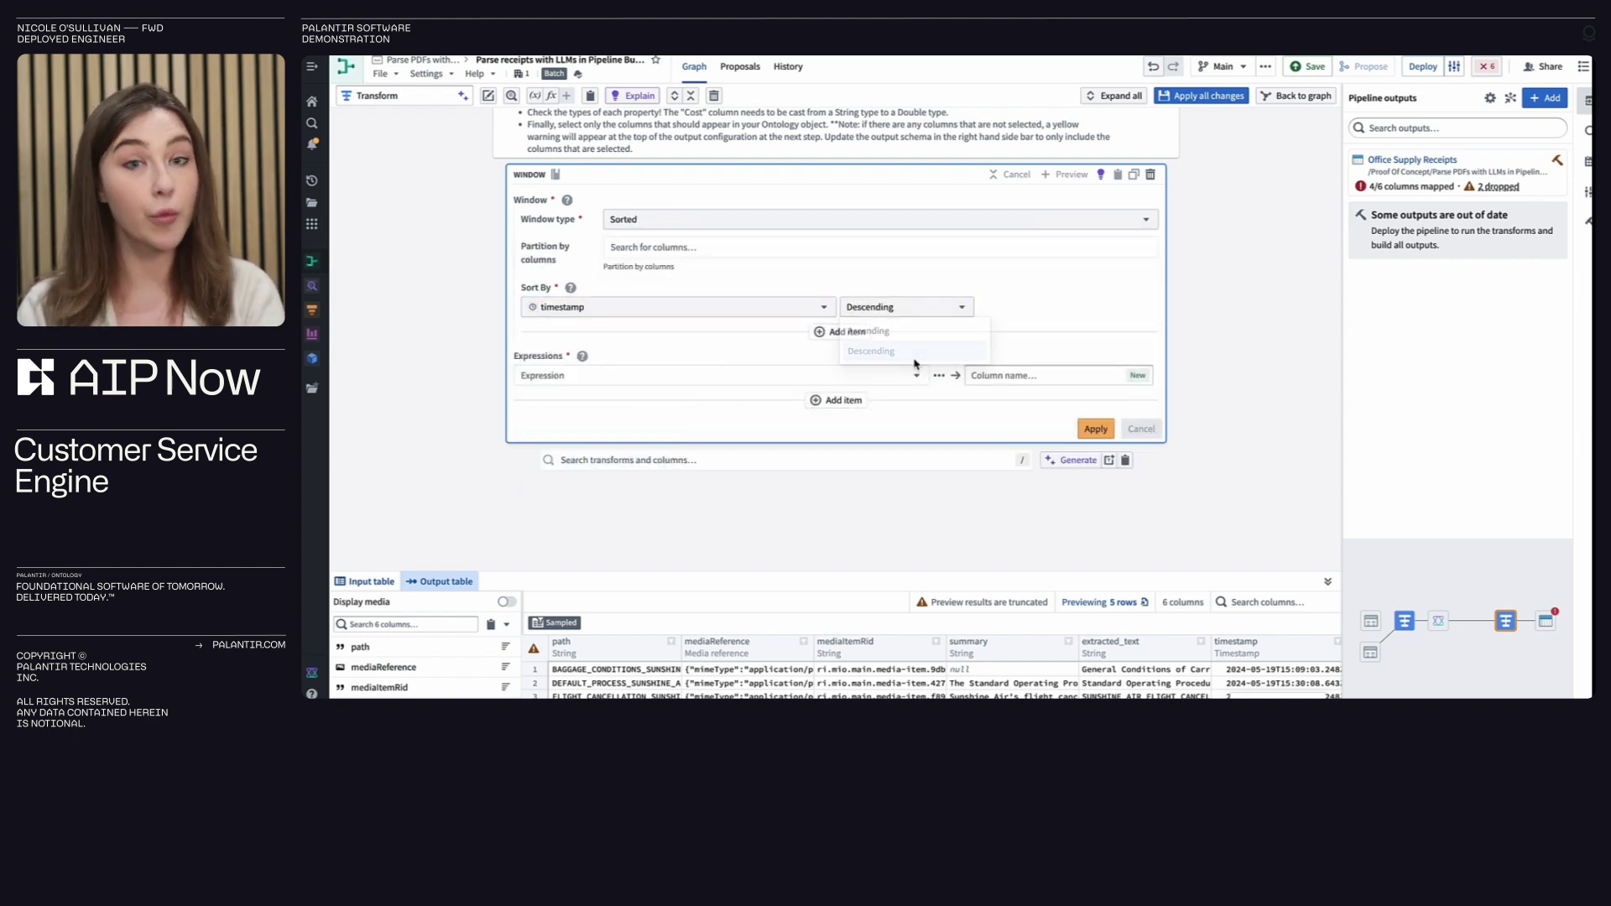
Step: Use Row number as the window expression, name the new column id, and apply
left_click(689, 380)
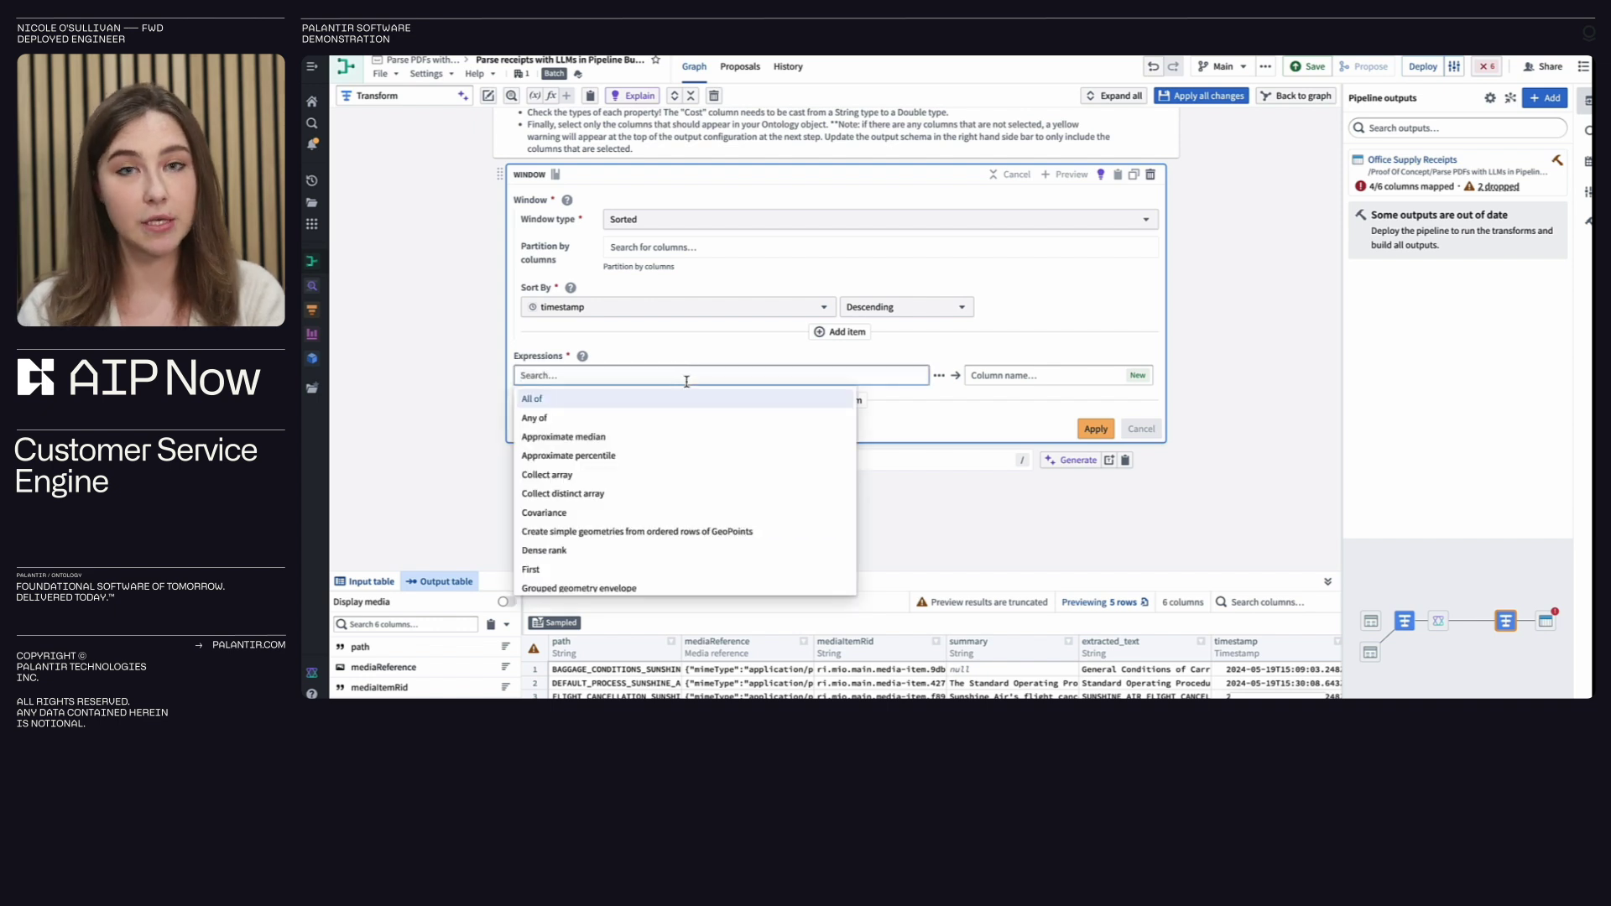
scroll(660, 474, "down", 5)
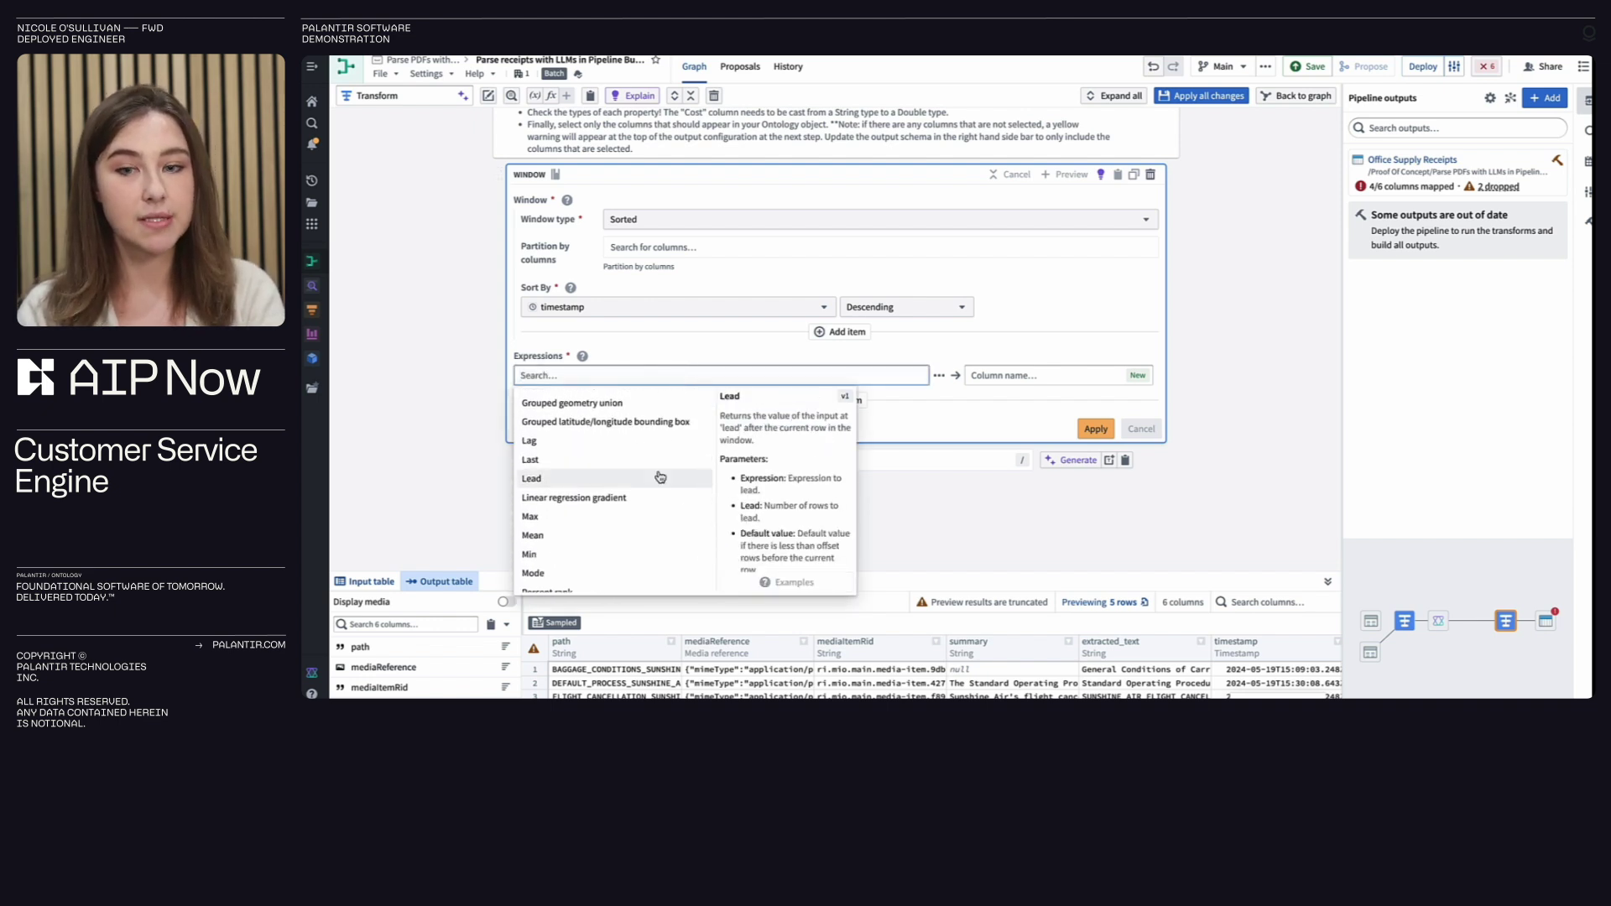
scroll(662, 503, "down", 4)
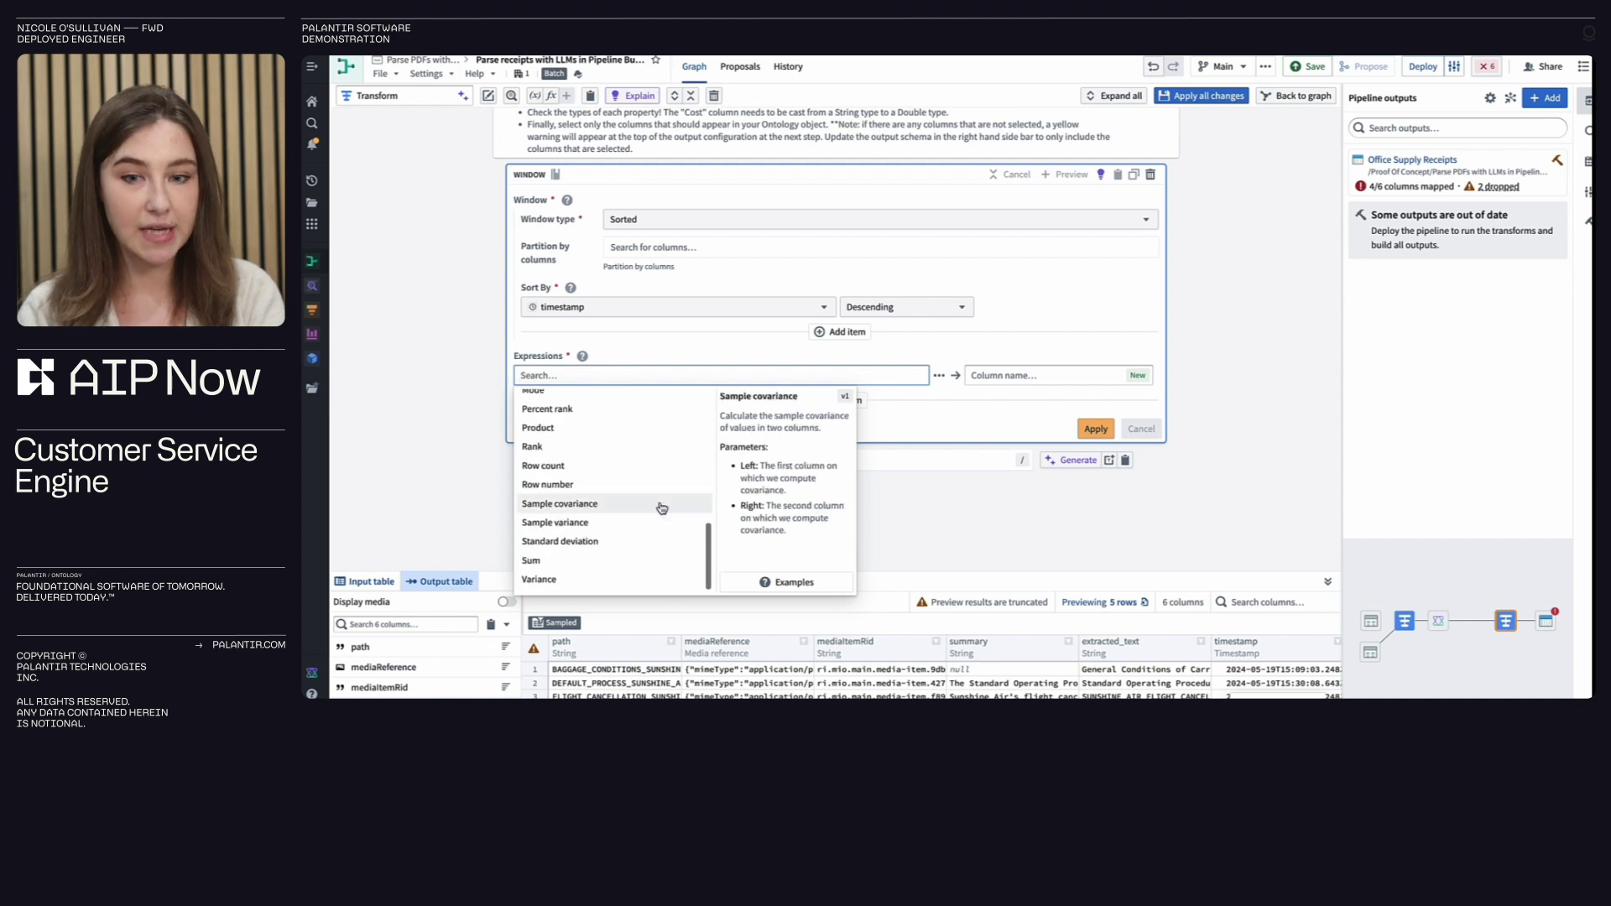
left_click(627, 485)
double_click(1049, 375)
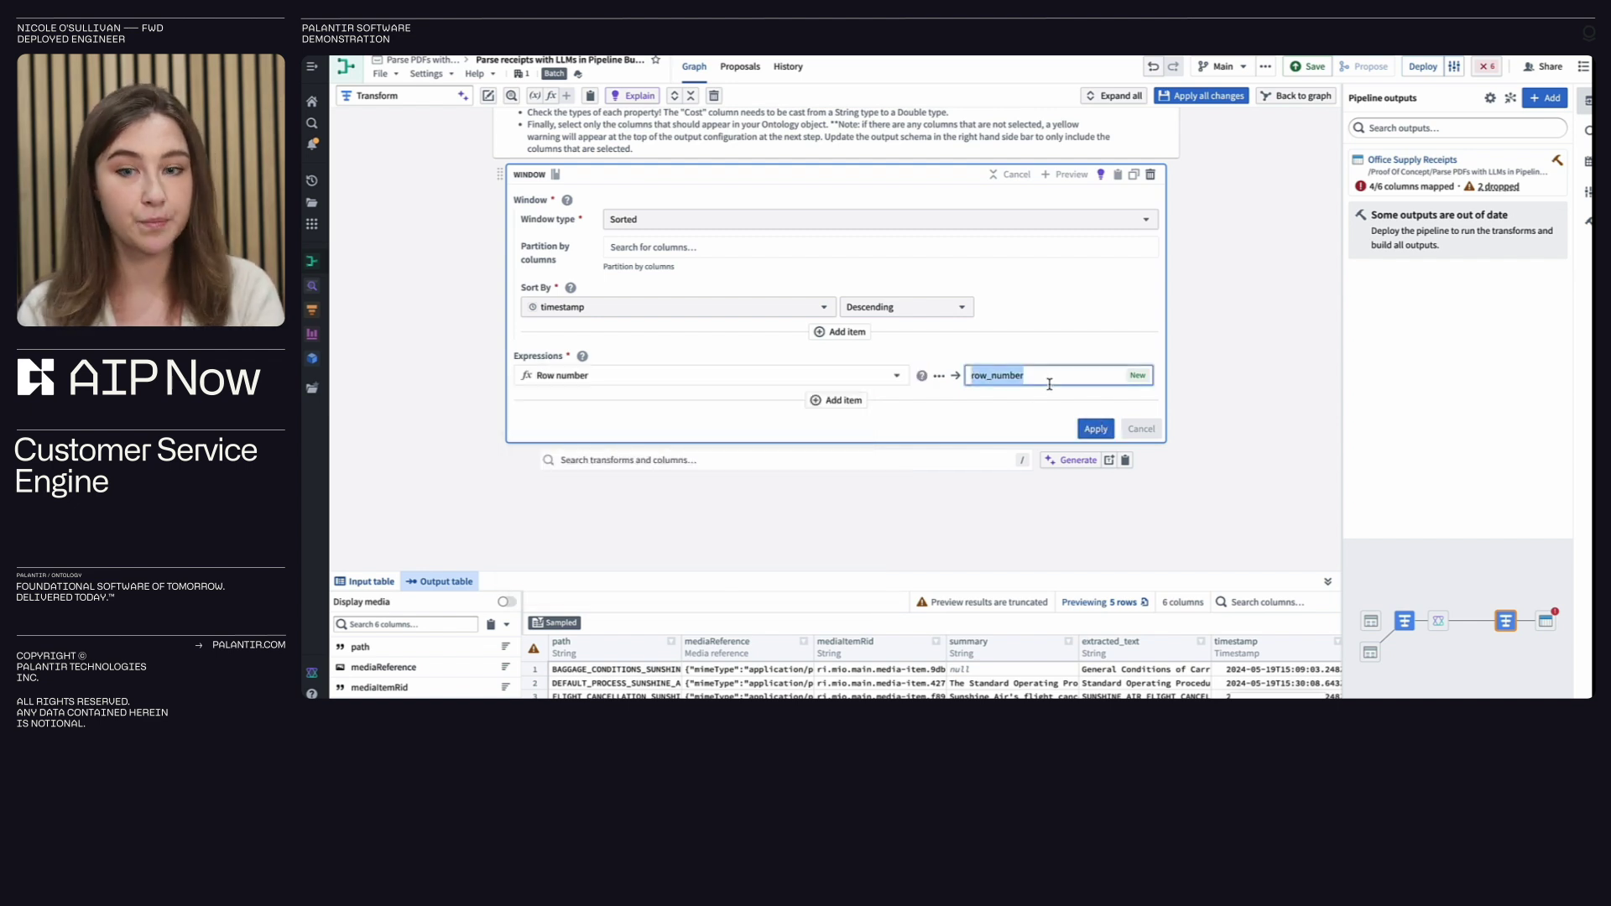
key("BackSpace")
type("ID")
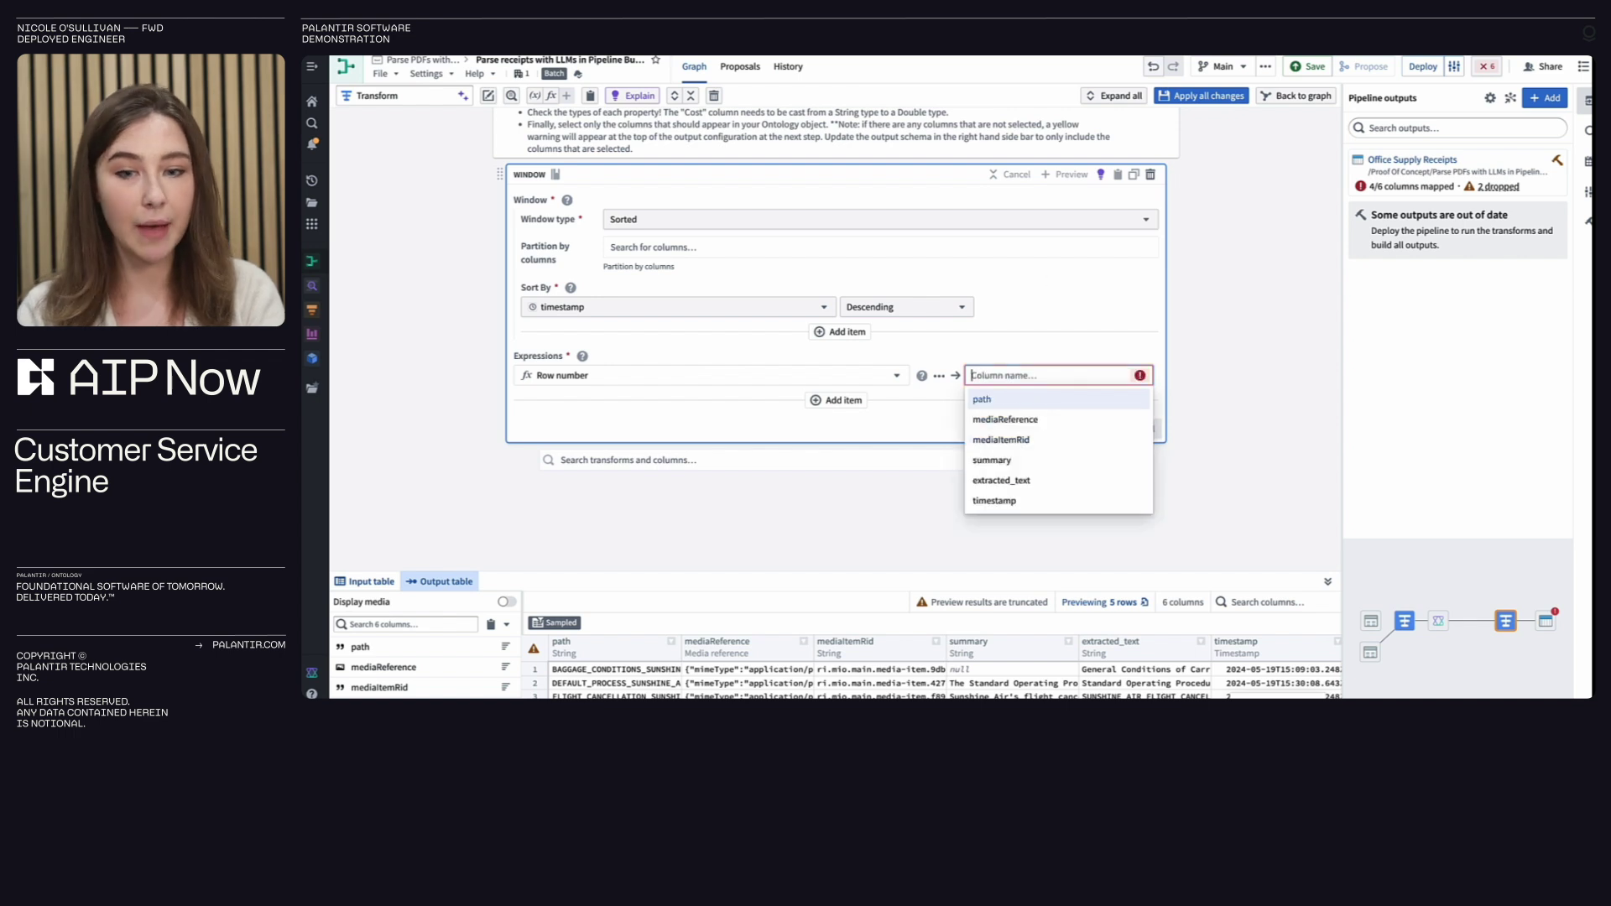
type("id")
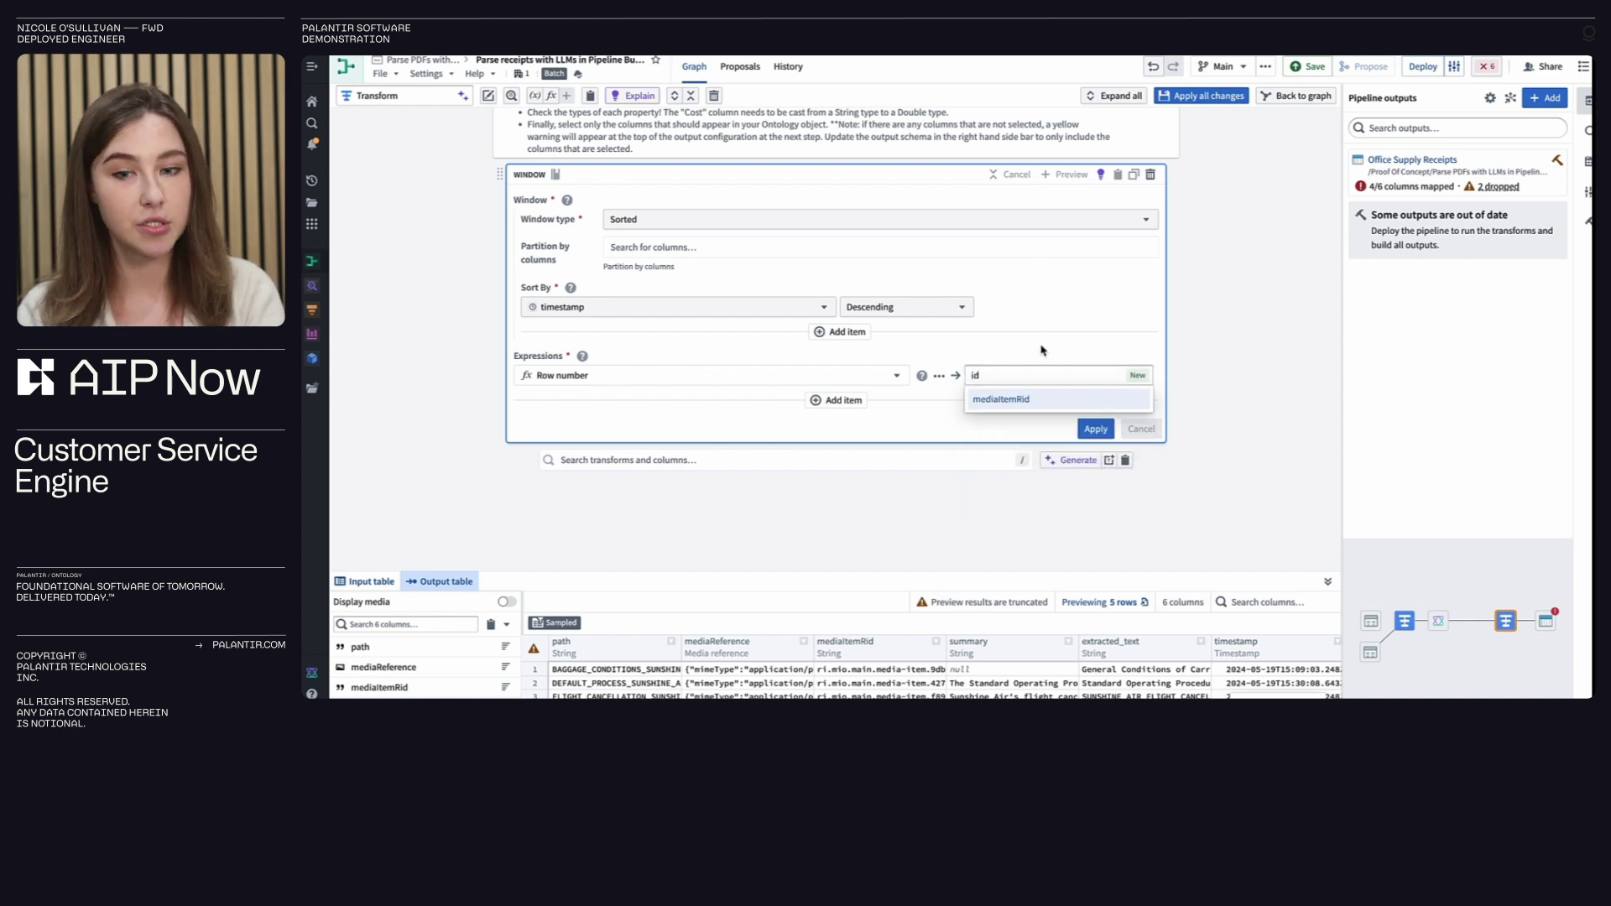
left_click(1096, 429)
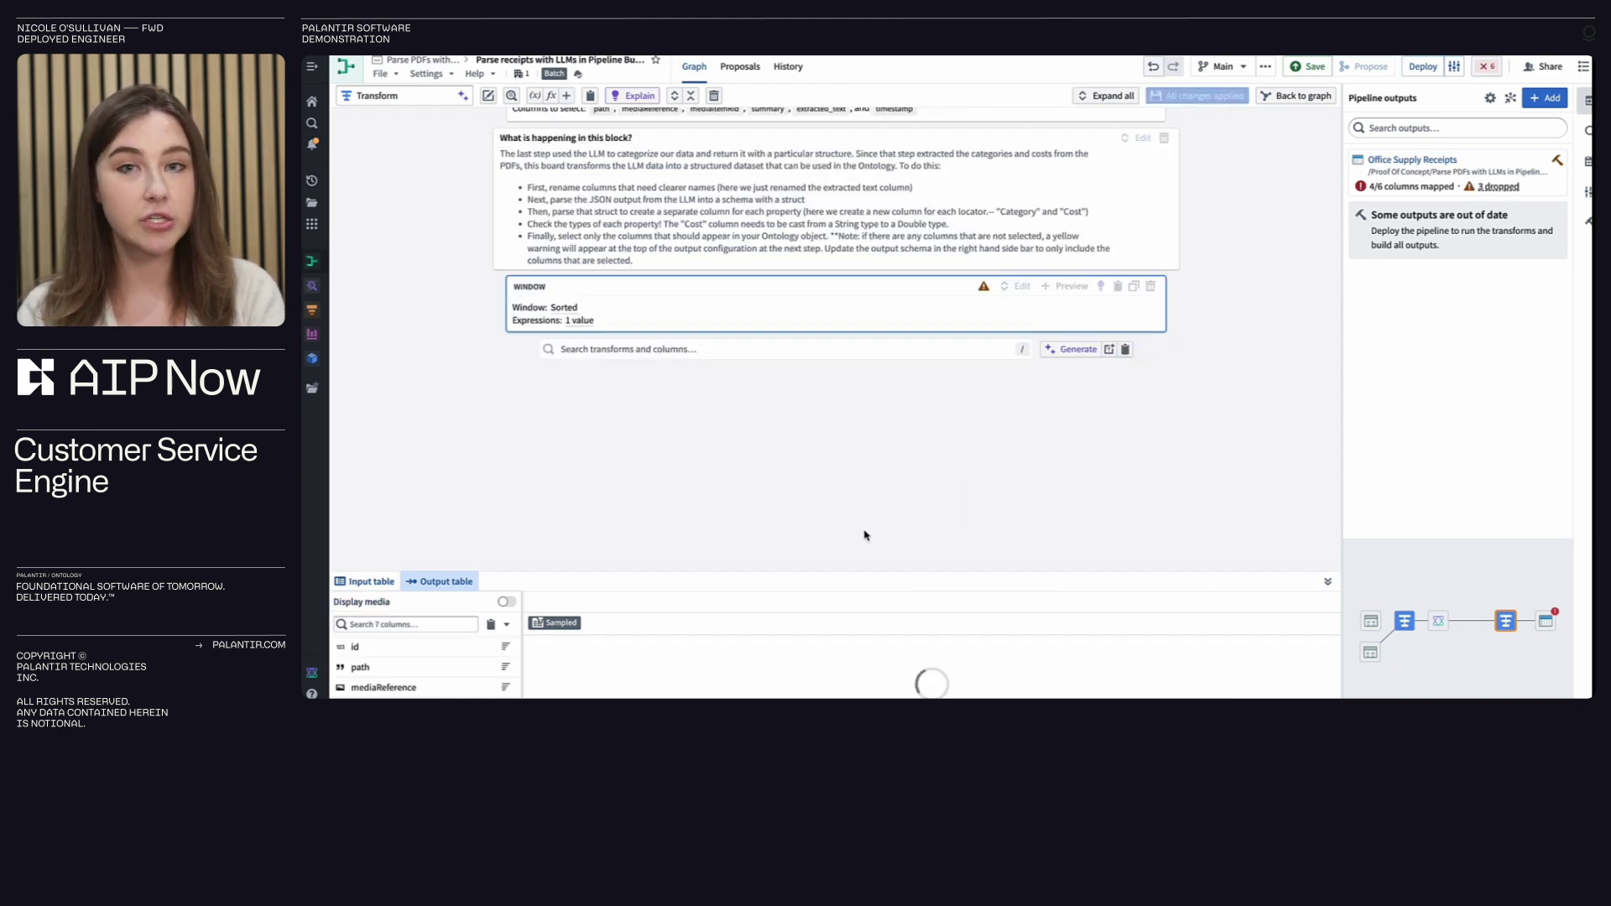
left_click_drag(841, 566, 854, 395)
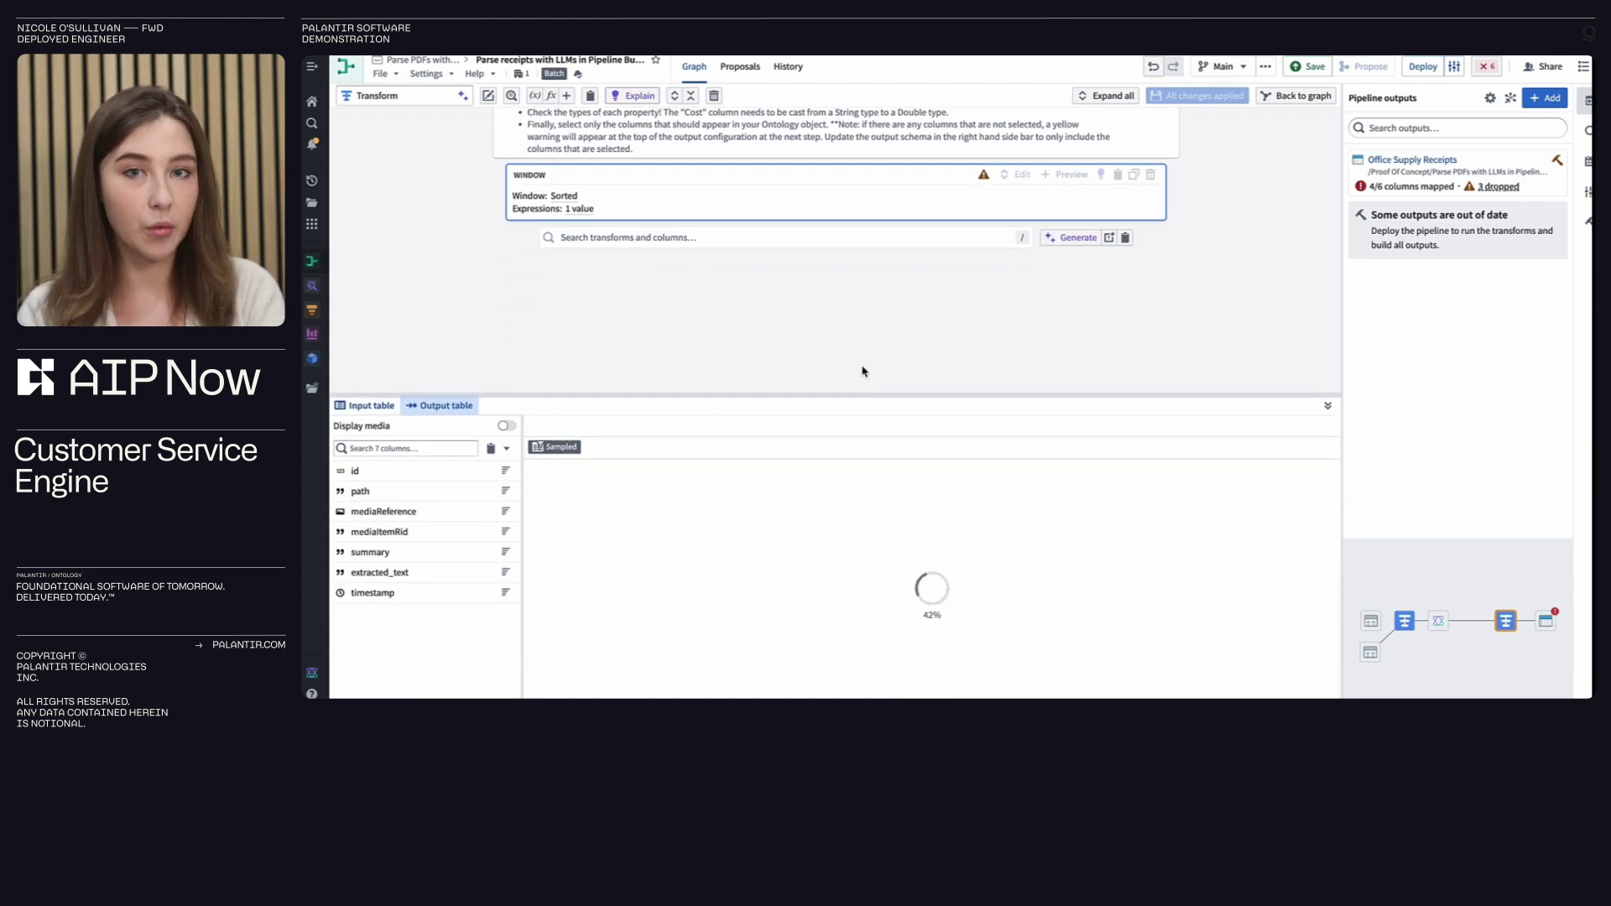
scroll(860, 356, "up", 3)
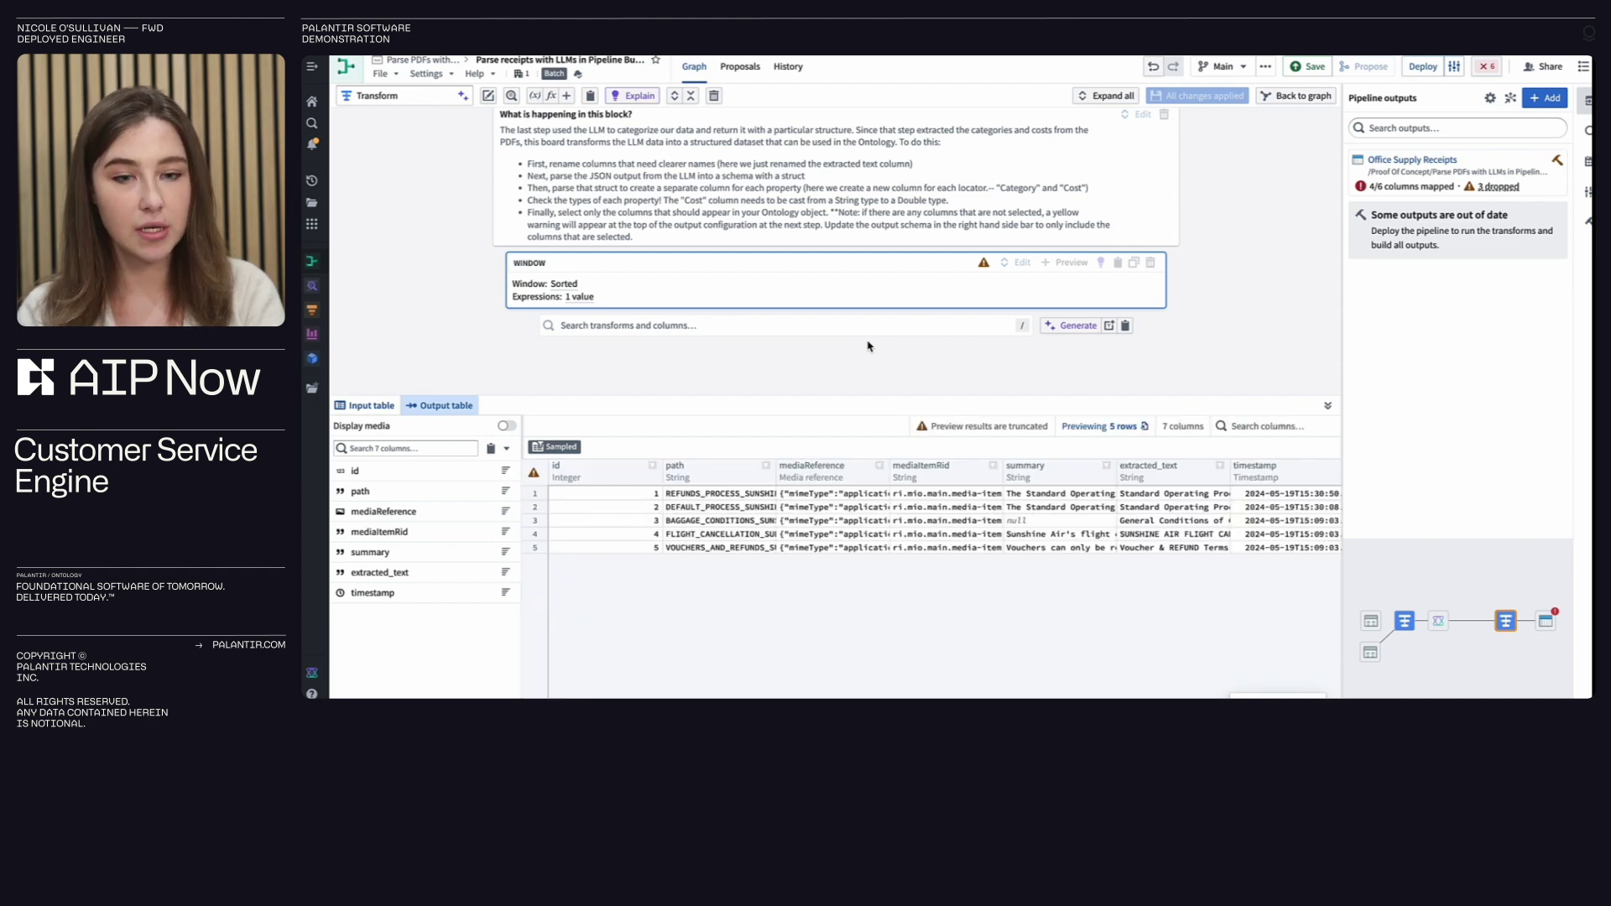
Step: Delete the Office Supply Receipts output and add a new dataset output after Transform
left_click(1296, 96)
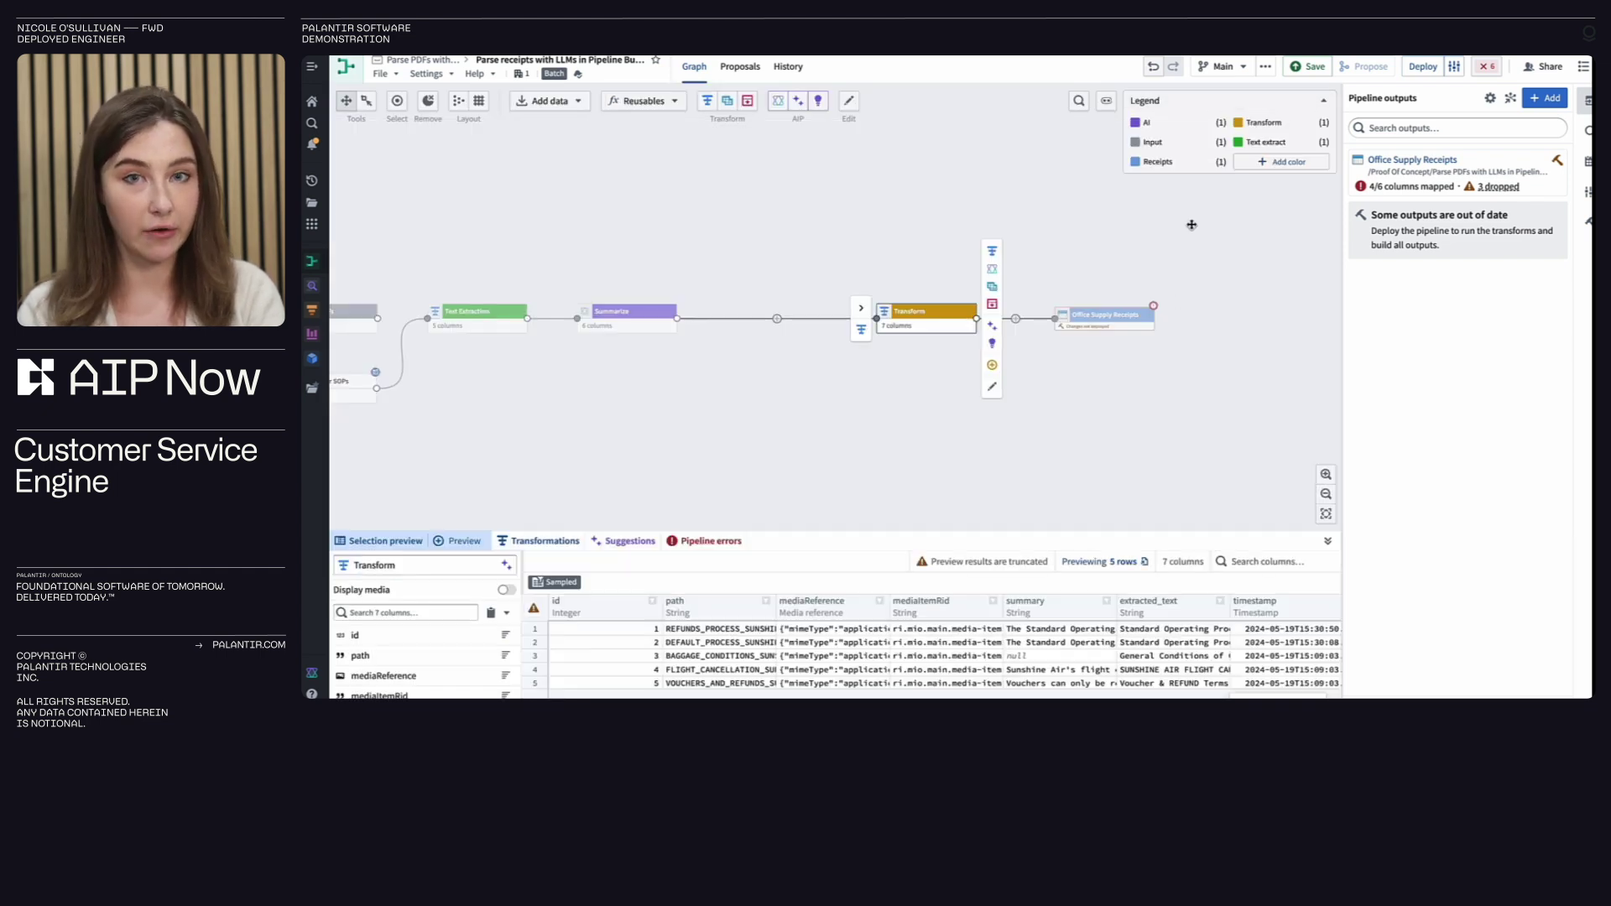
left_click(1014, 314)
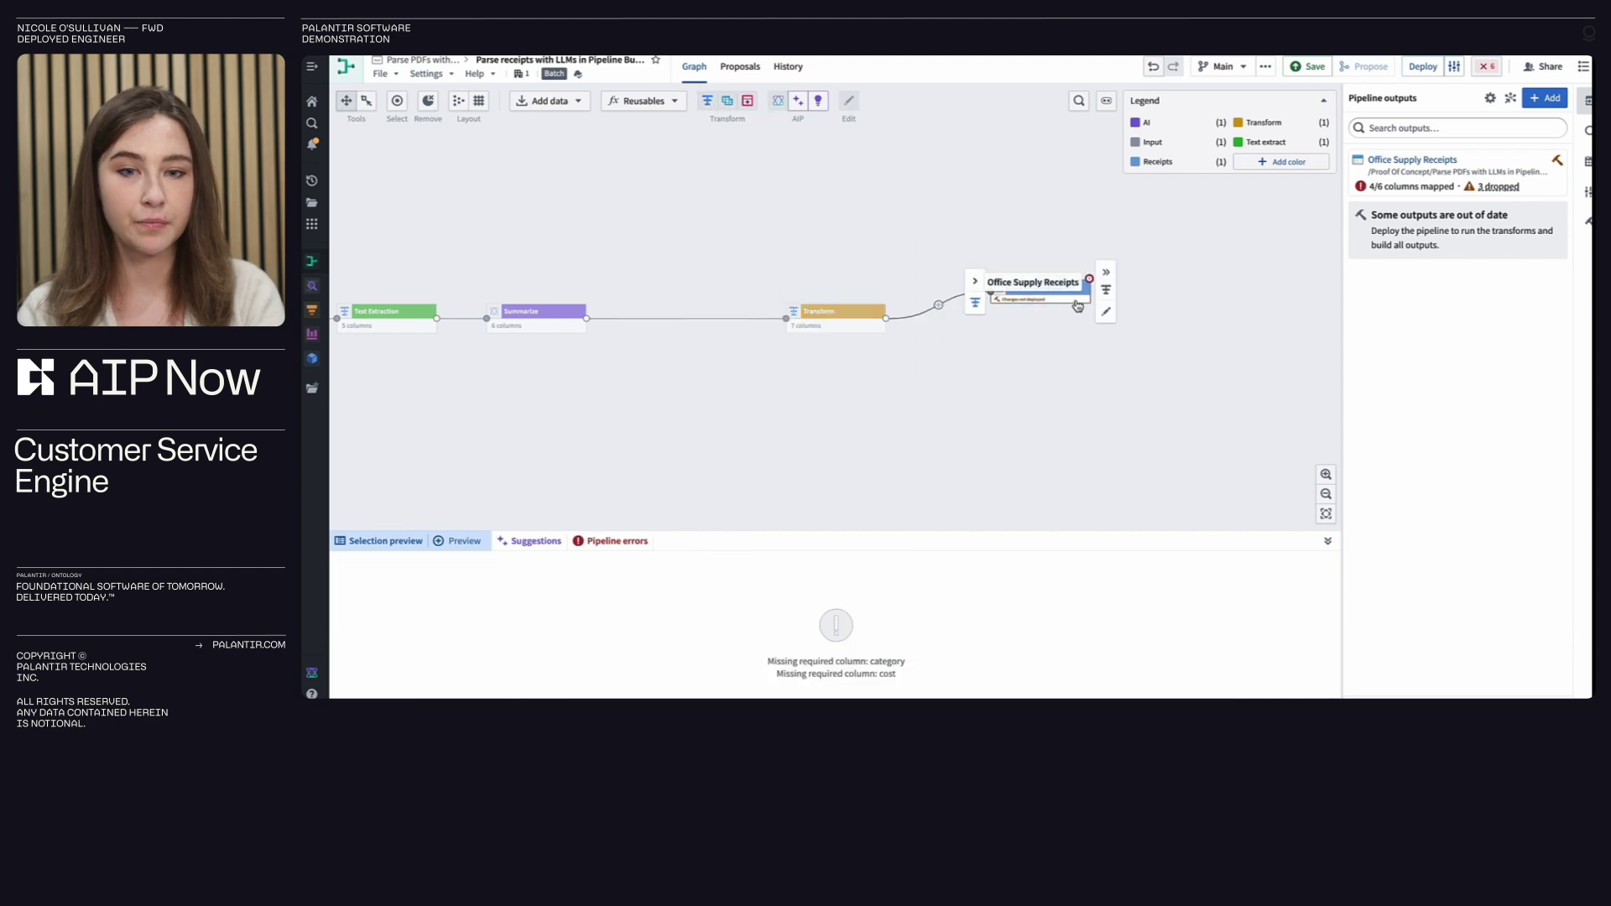
key("Delete")
left_click(877, 318)
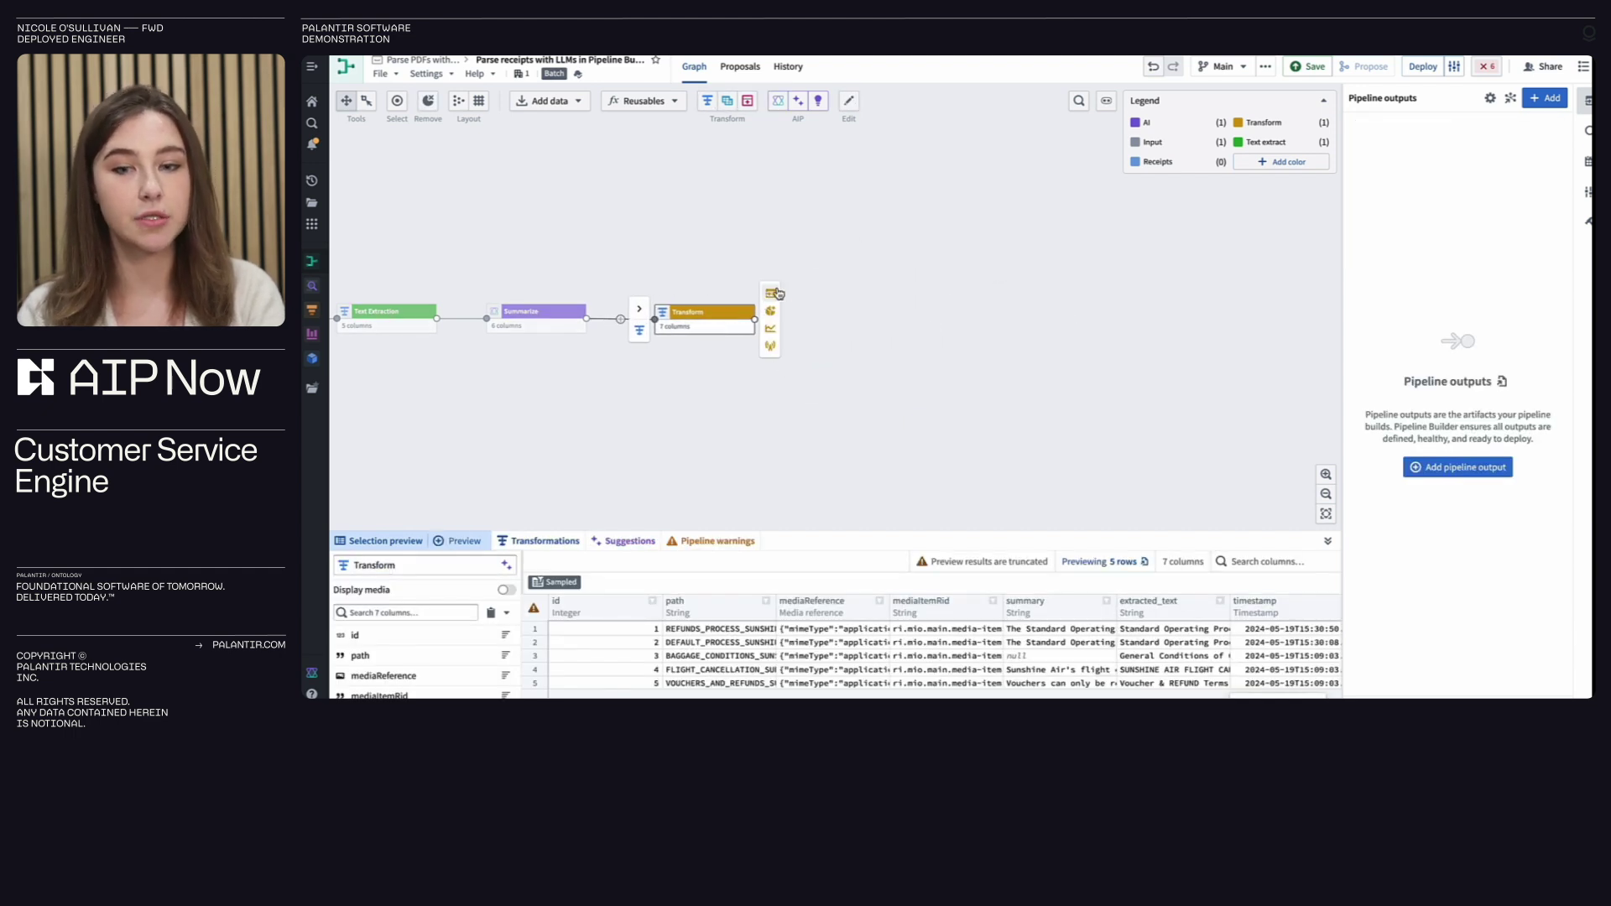
left_click(814, 293)
Step: Name the new output Sunshine_Parsed_SOPs, save the pipeline, and open deployment
triple_click(1410, 124)
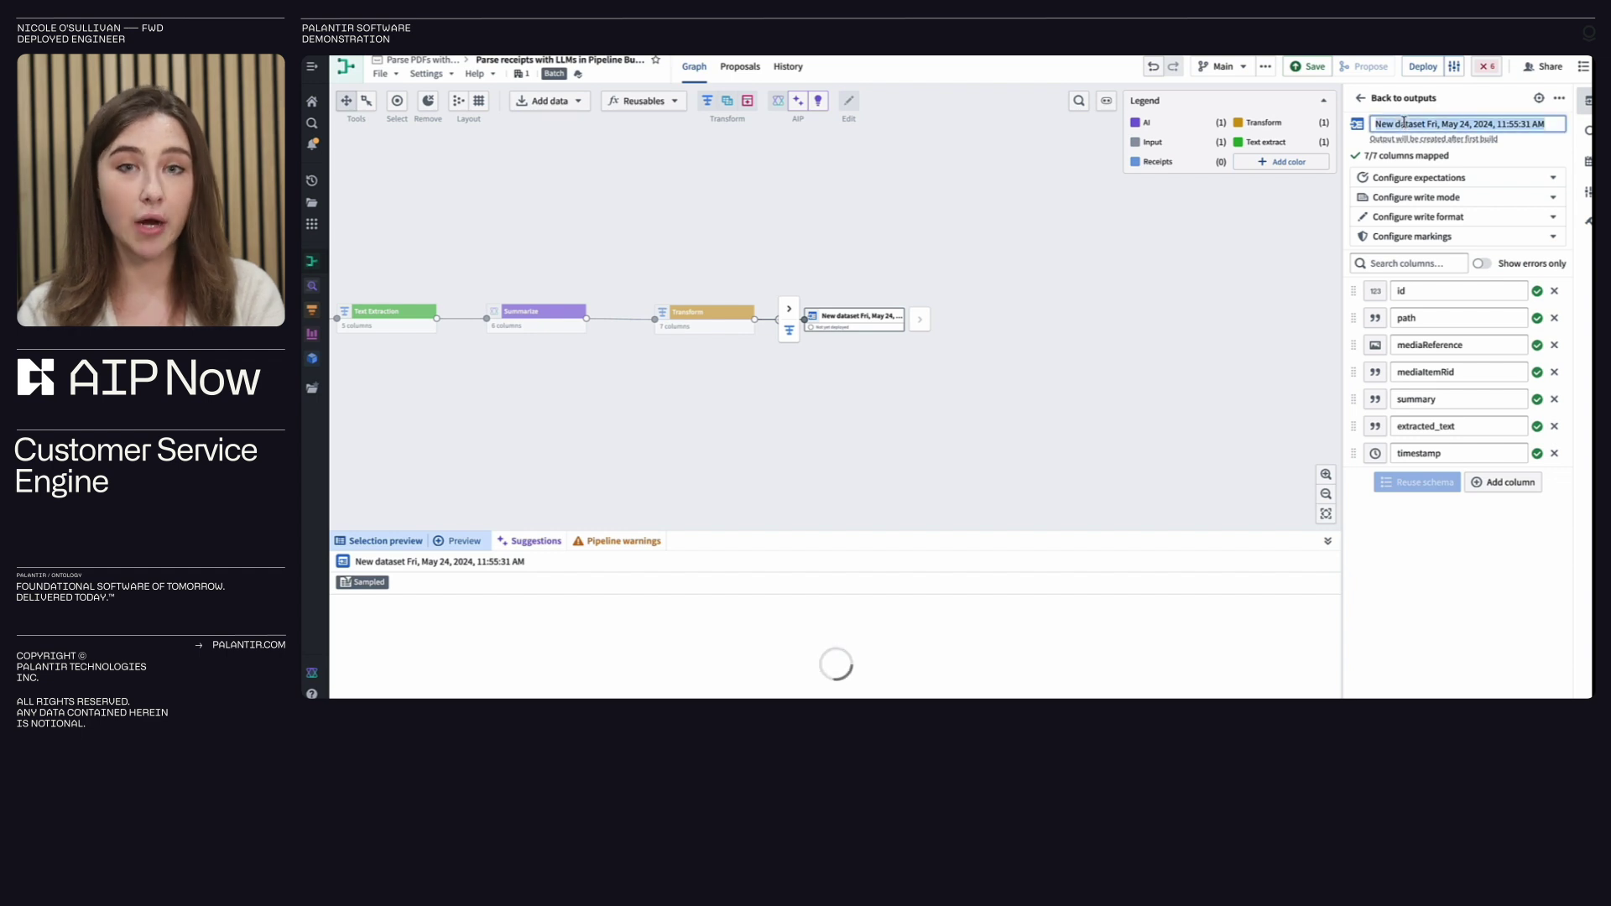
type("Sunshine_")
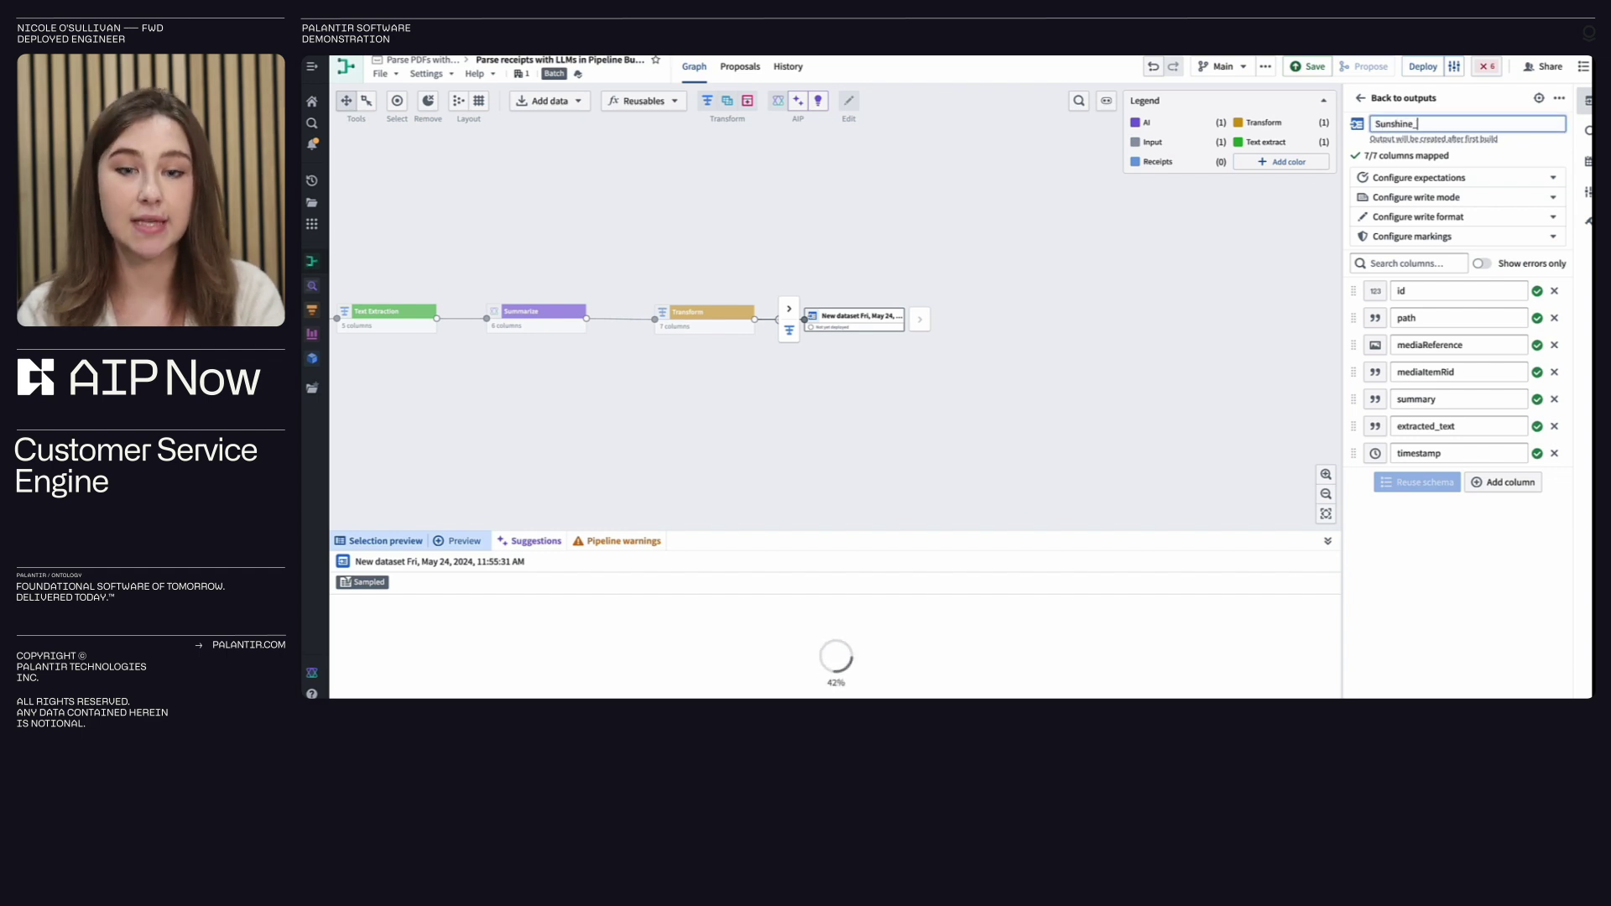
type("Parsed_SOPs")
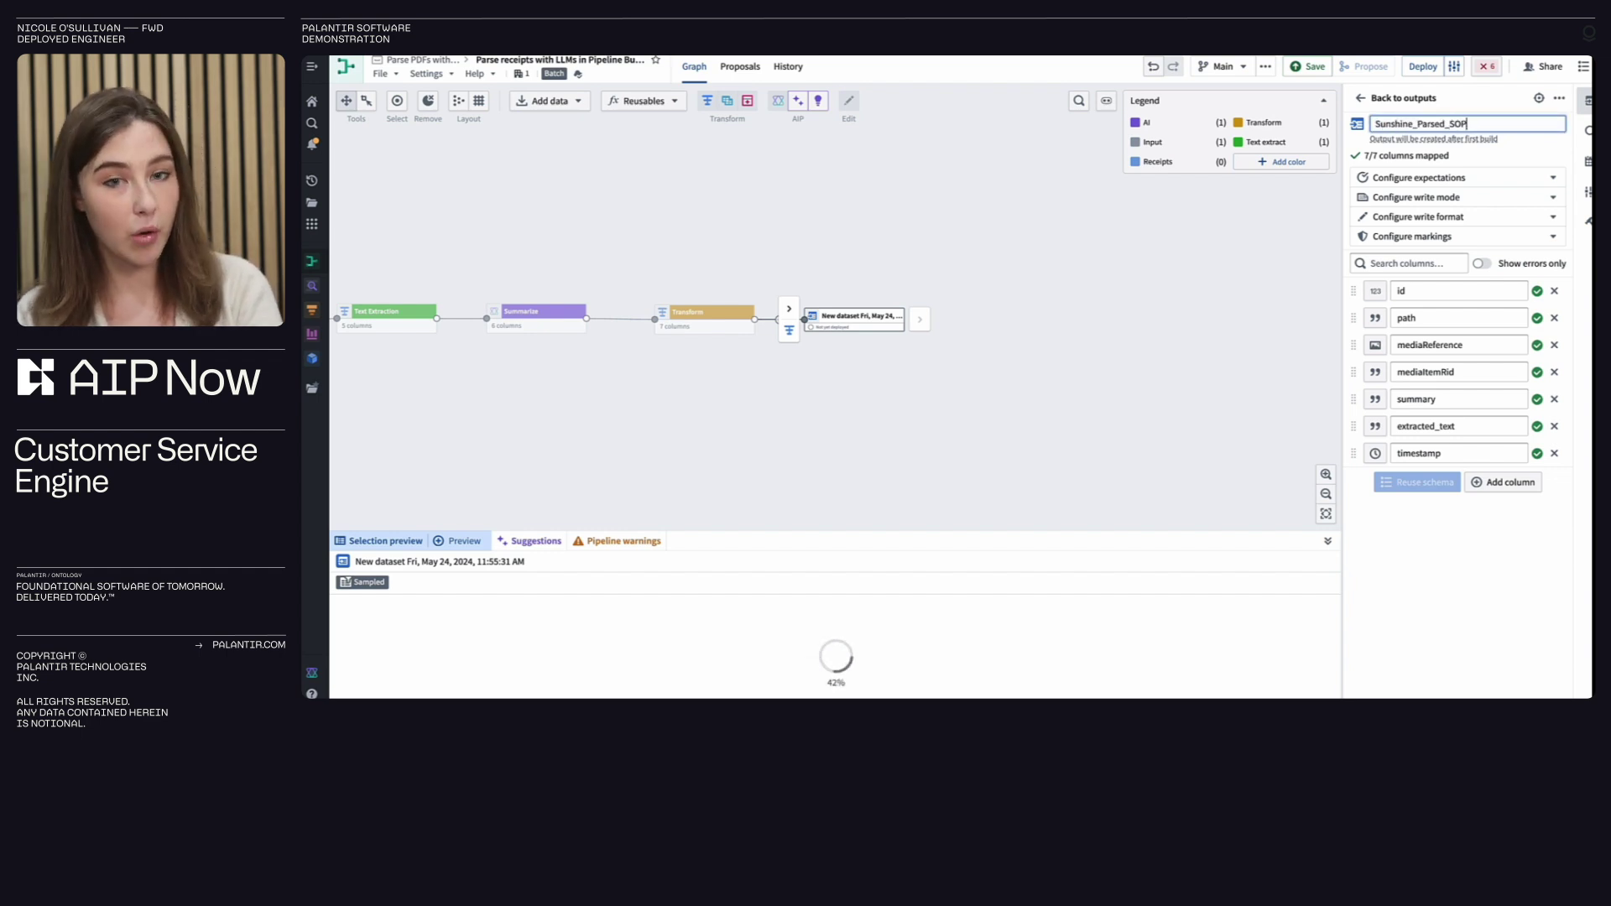
left_click(1256, 210)
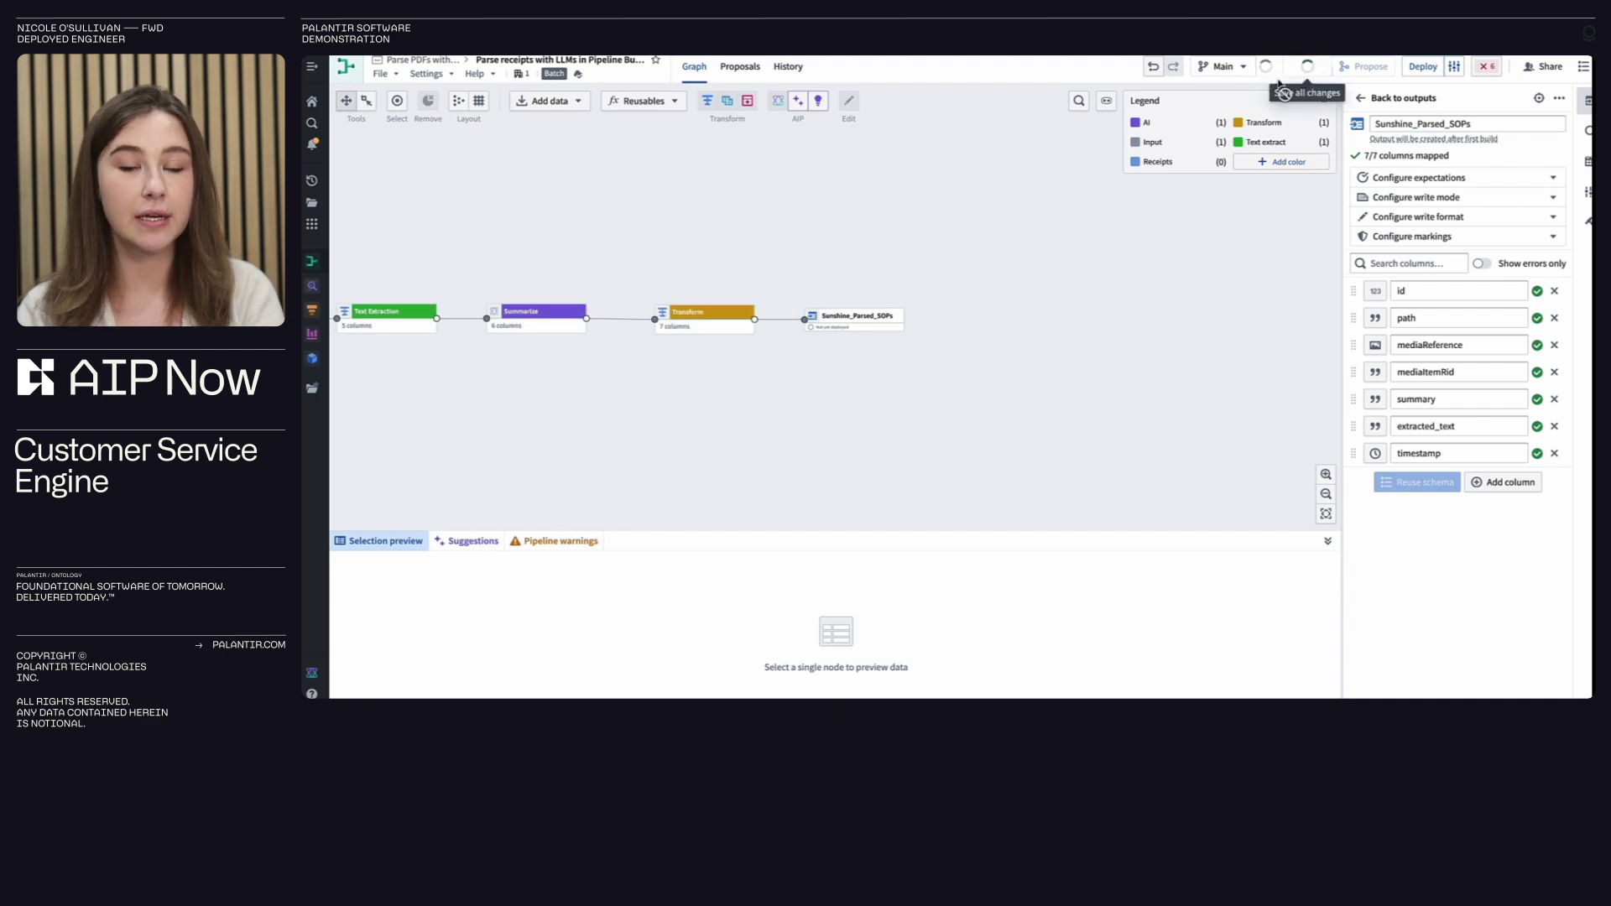
left_click(1307, 66)
left_click(1421, 67)
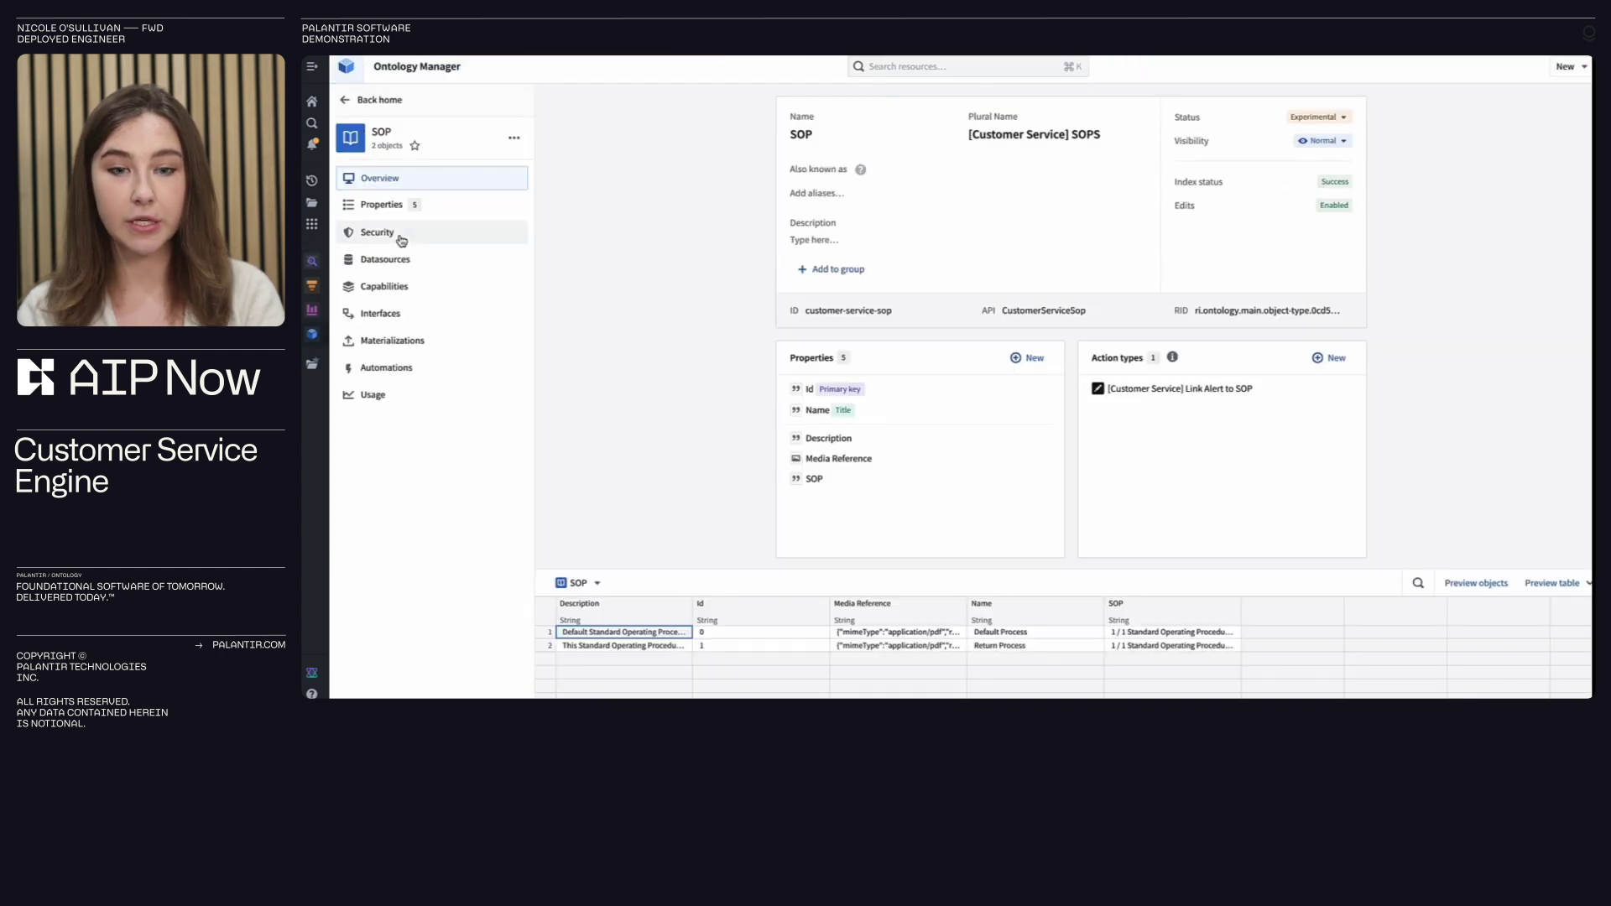
Step: Replace the SOP object type's backing datasource with Sunshine_Parsed_SOPs, searched as 'Sunshine_'
left_click(387, 259)
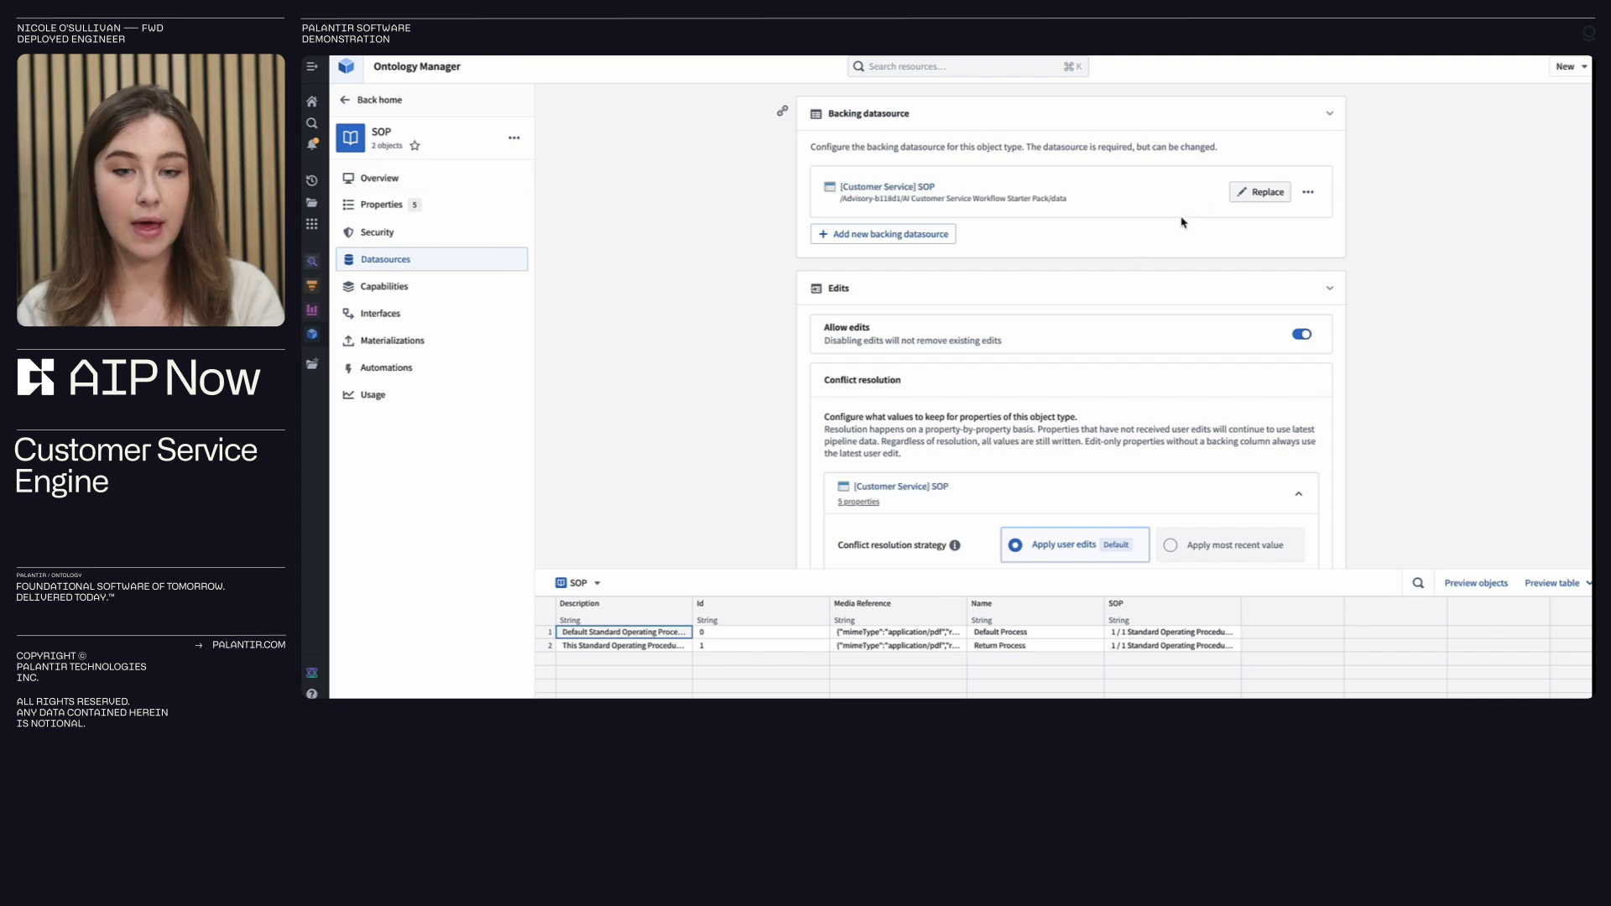
left_click(1260, 192)
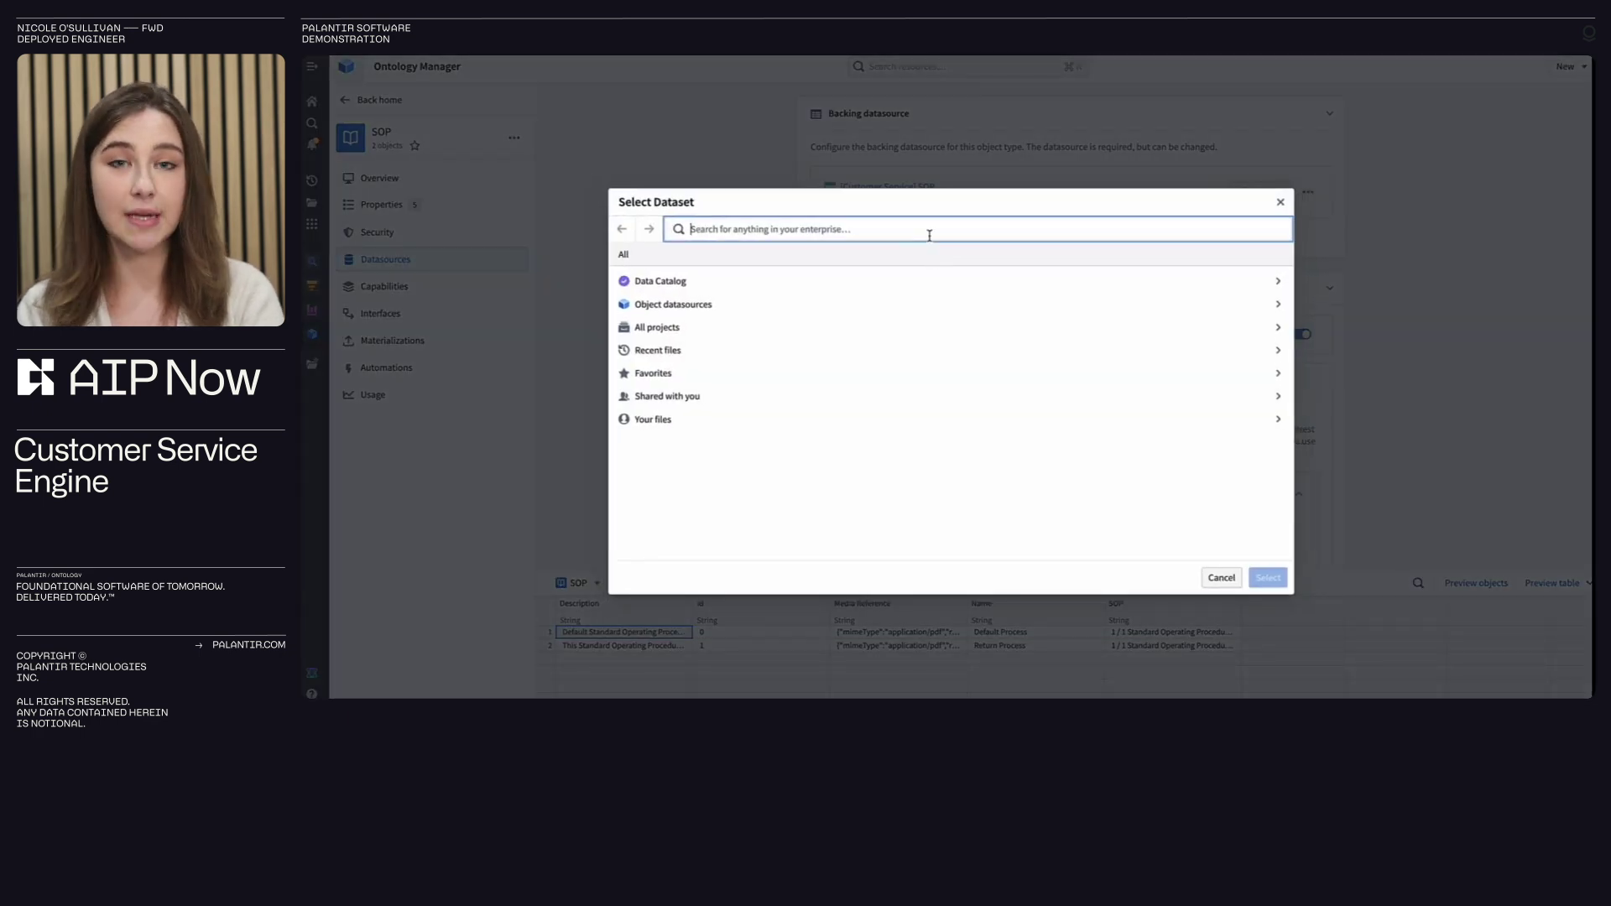
type("Sunshine_")
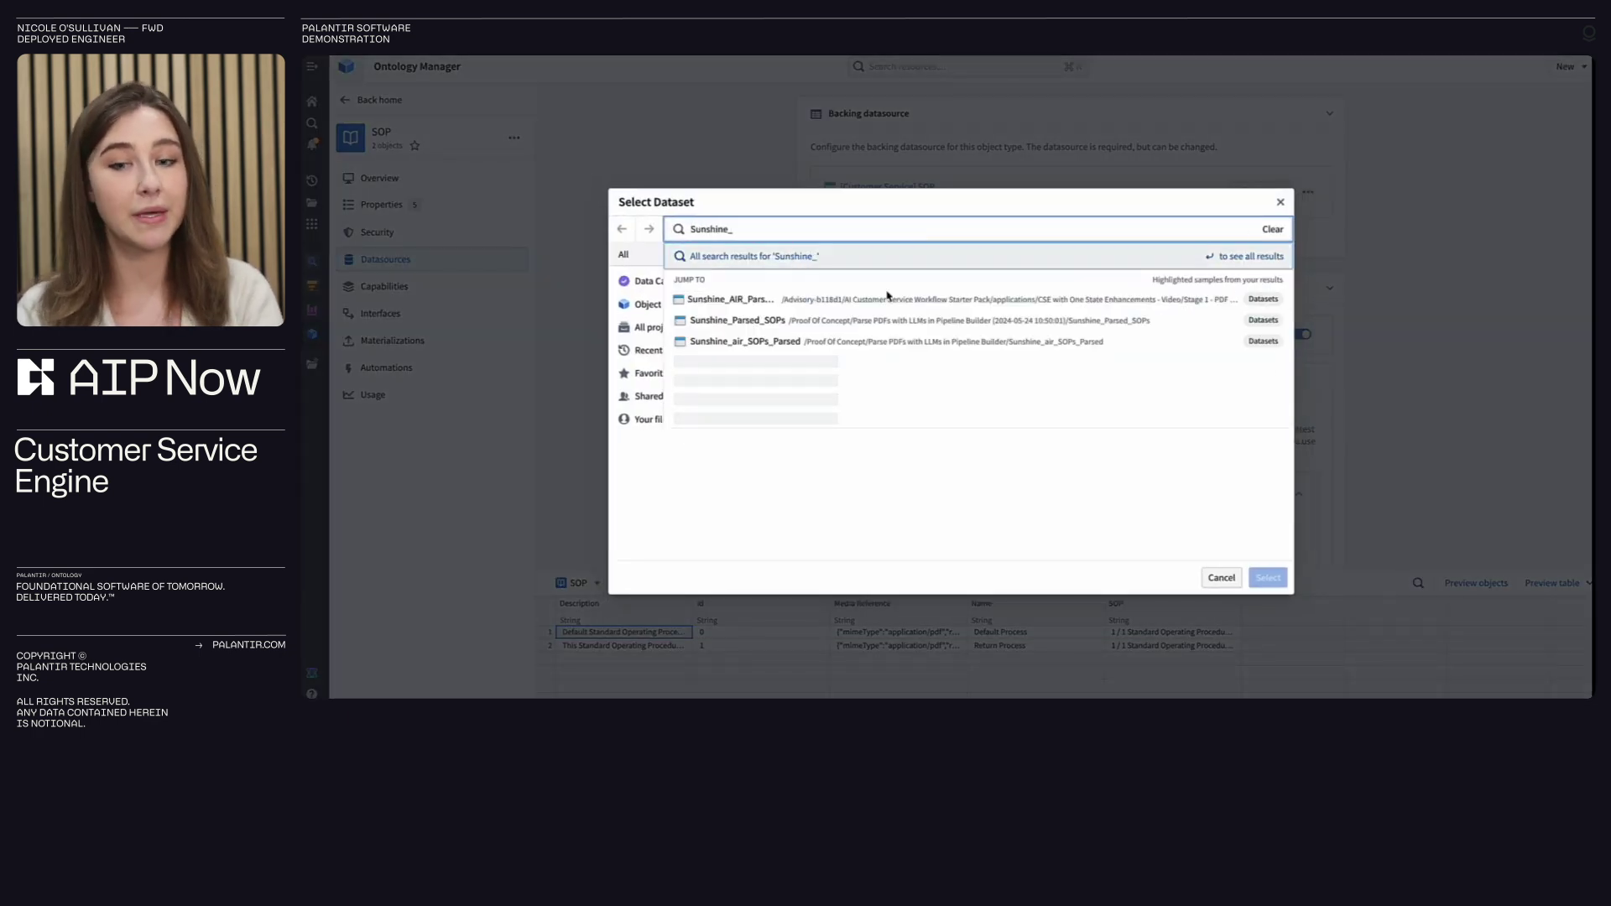
left_click(738, 319)
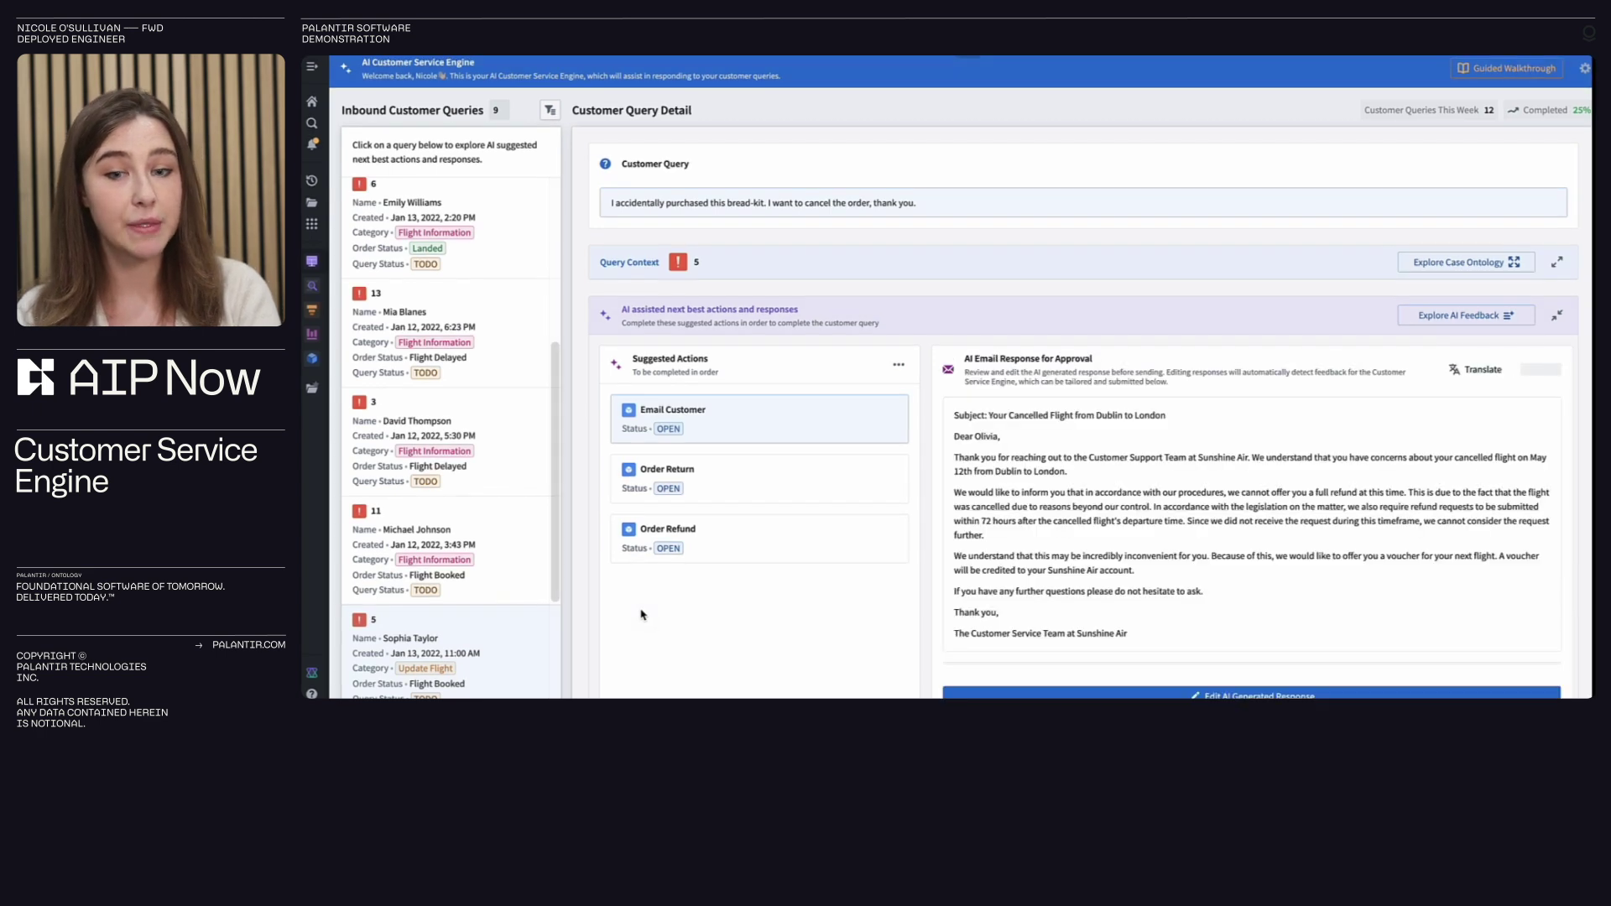
Step: Open lost-baggage query 10 and read the Sunshine Air Voucher & Refund SOP behind its suggested actions
scroll(460, 379, "up", 4)
left_click(453, 231)
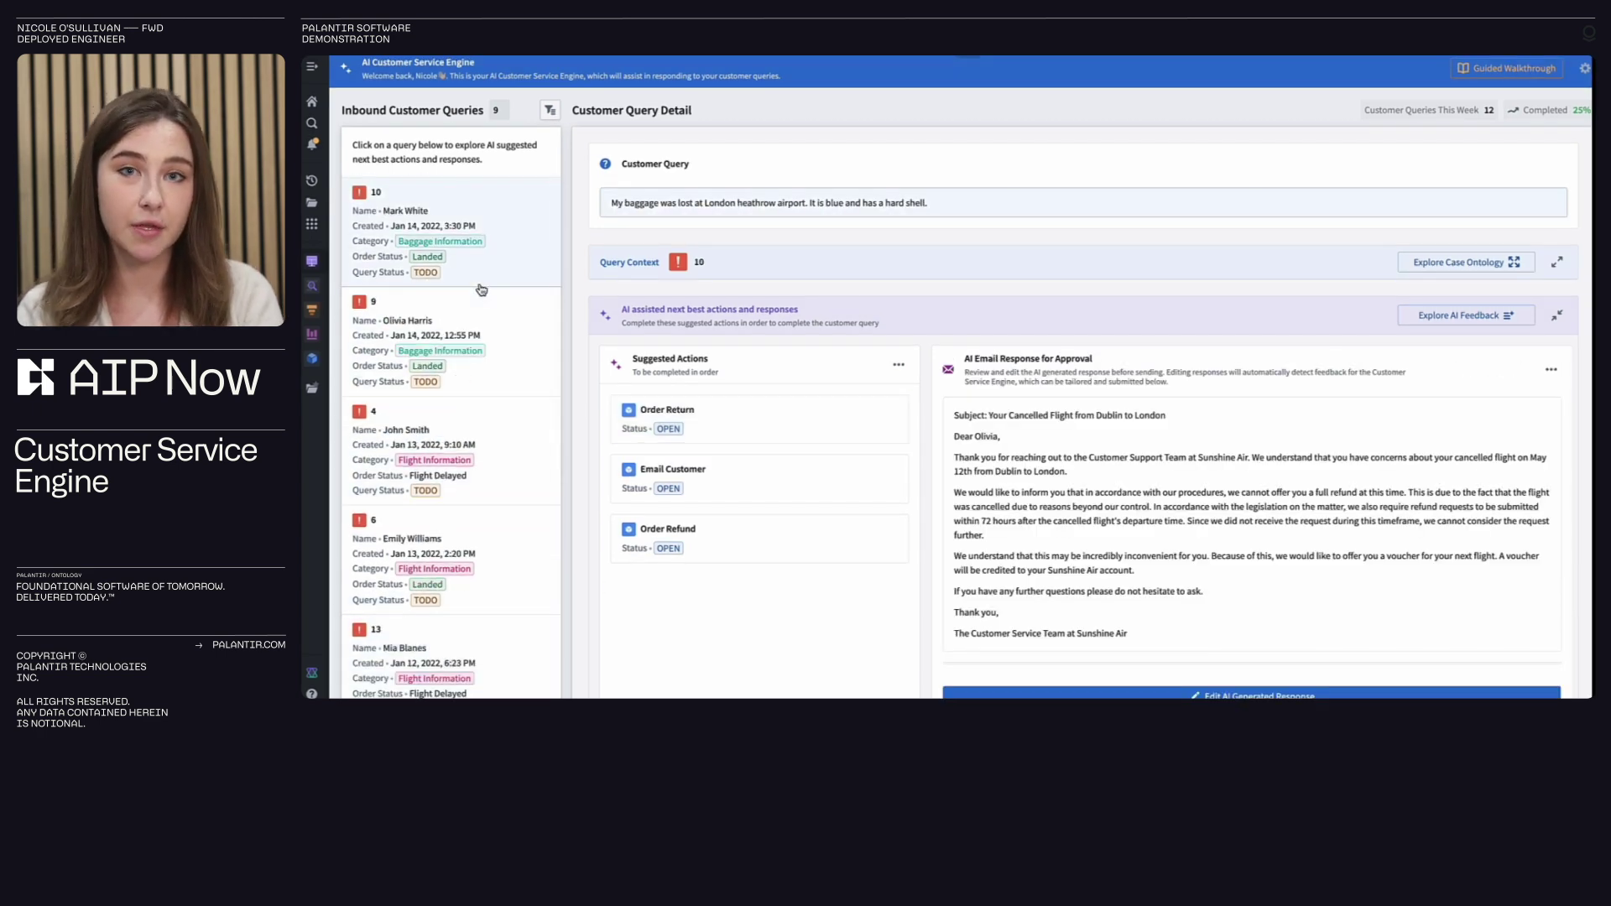
left_click(897, 366)
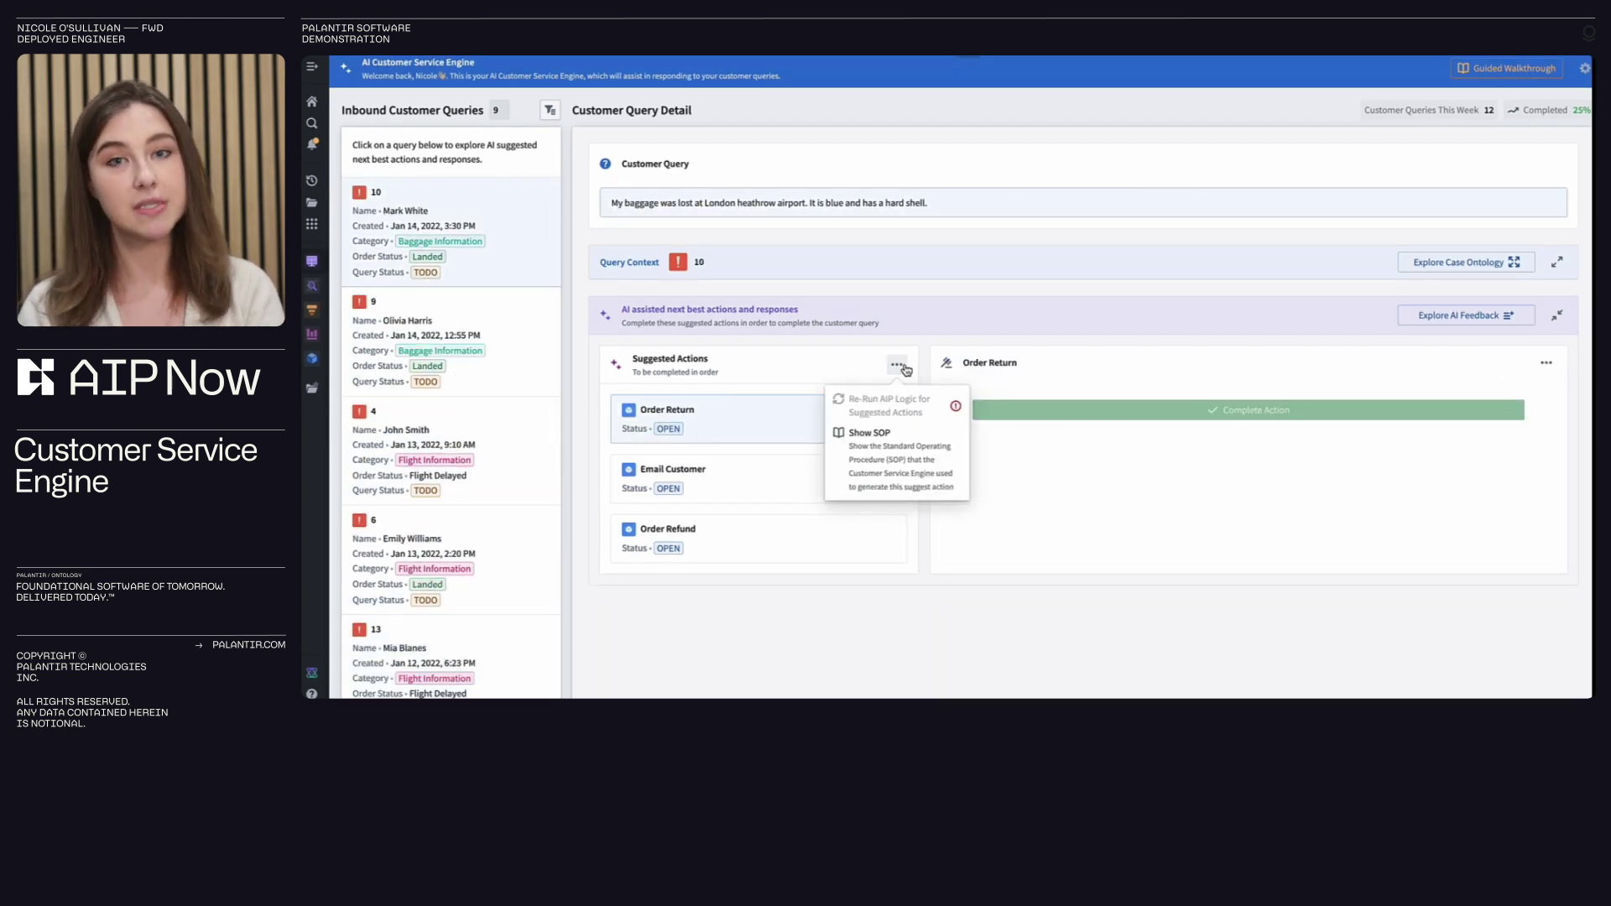
left_click(920, 460)
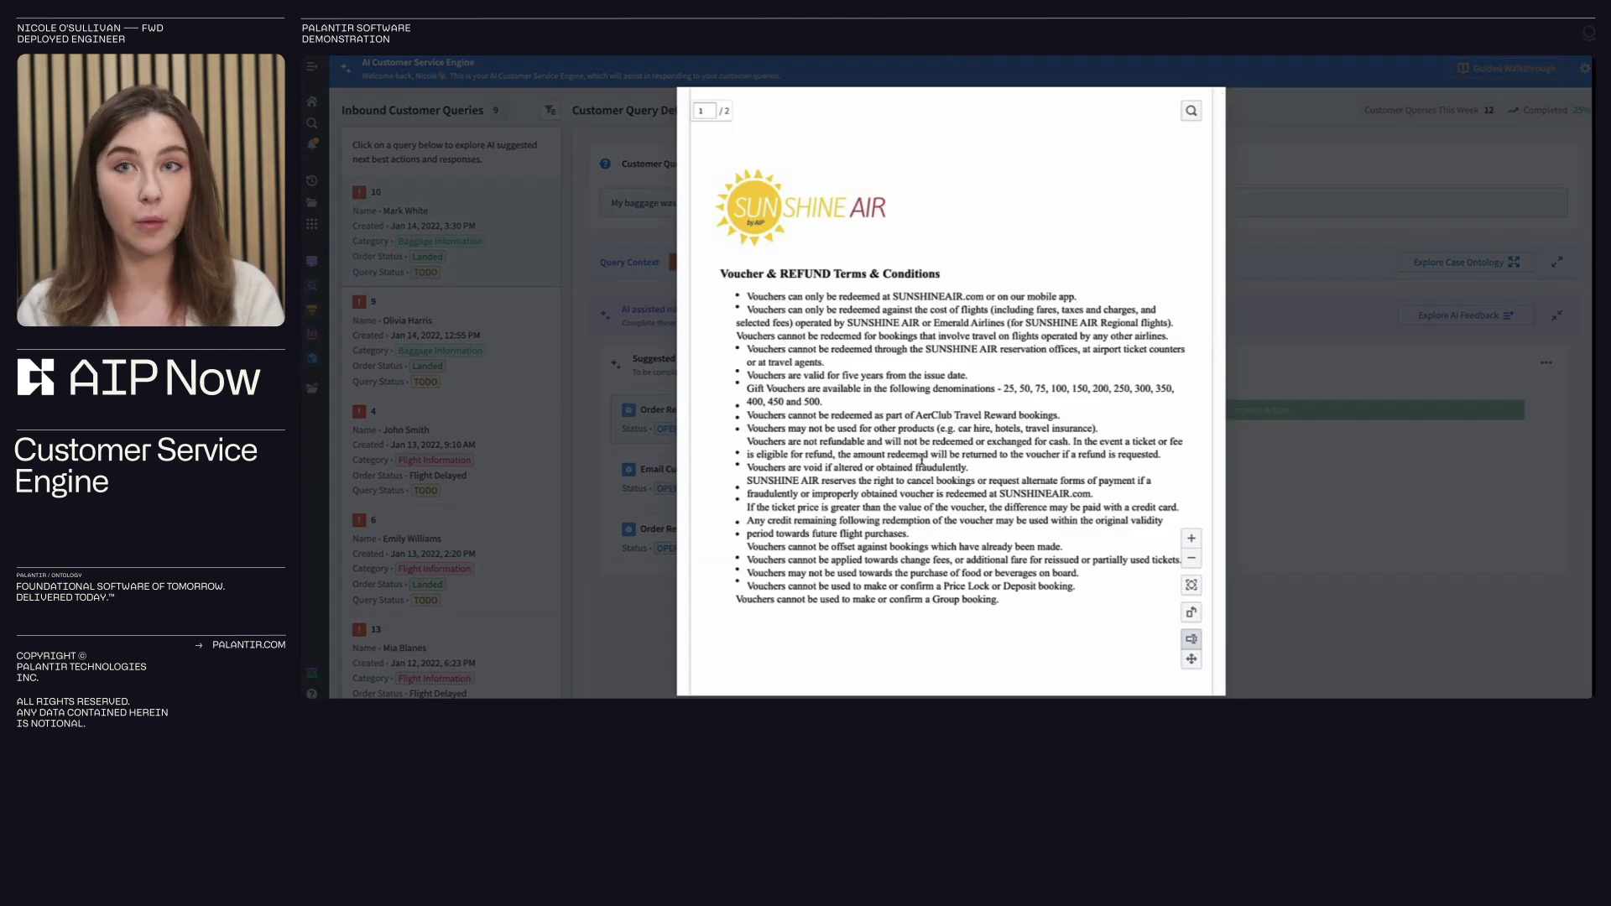
scroll(922, 461, "down", 5)
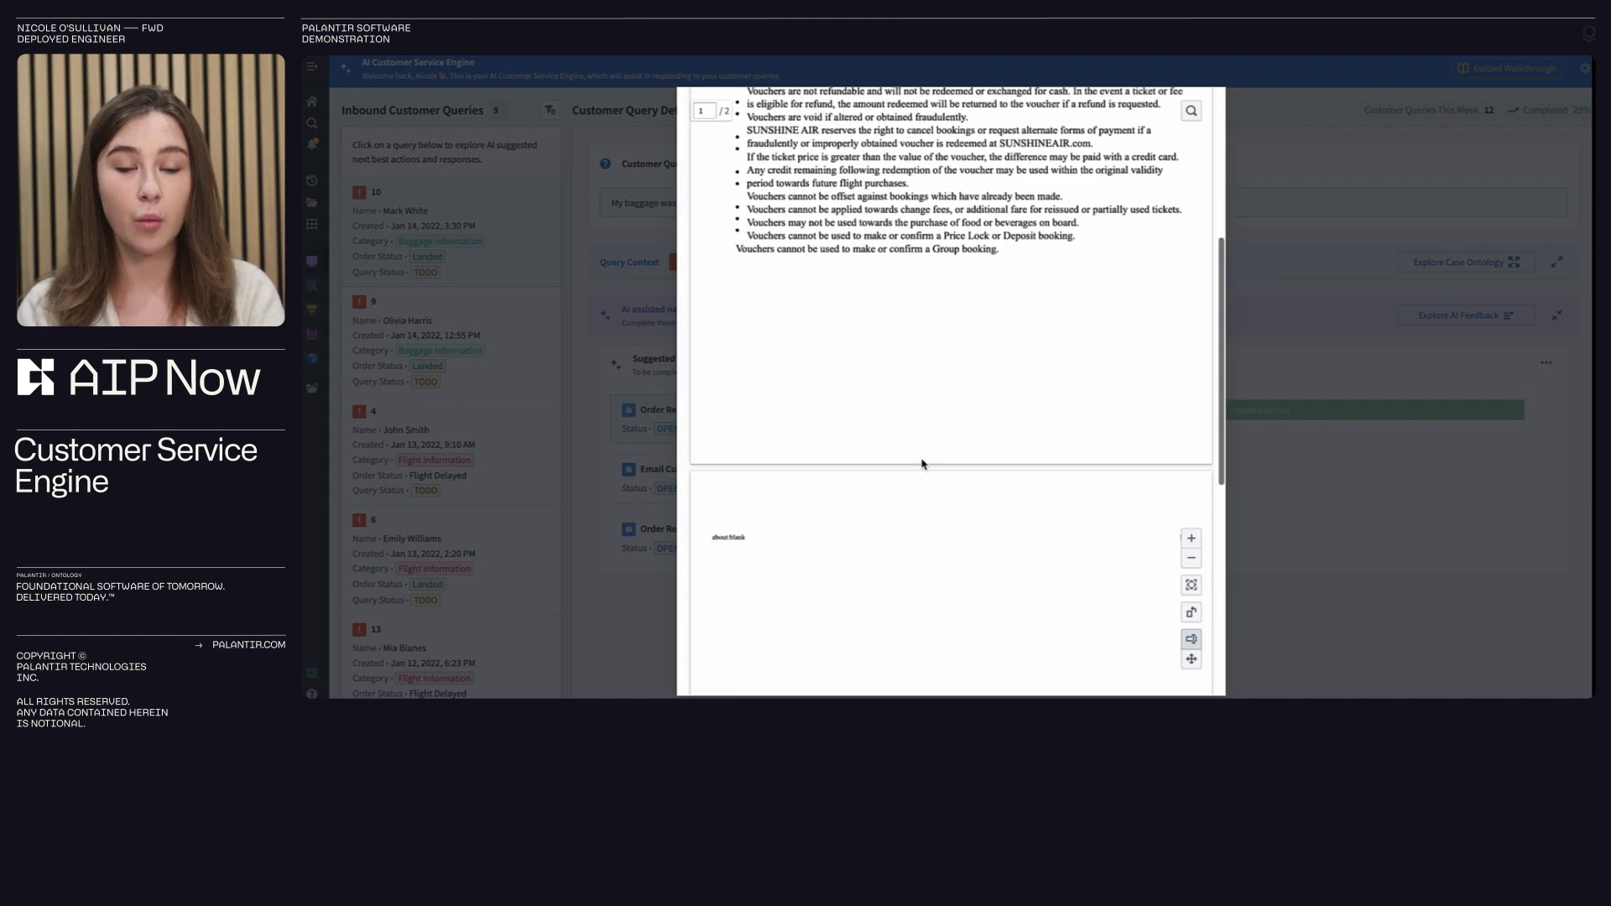
scroll(921, 464, "down", 4)
scroll(921, 464, "up", 7)
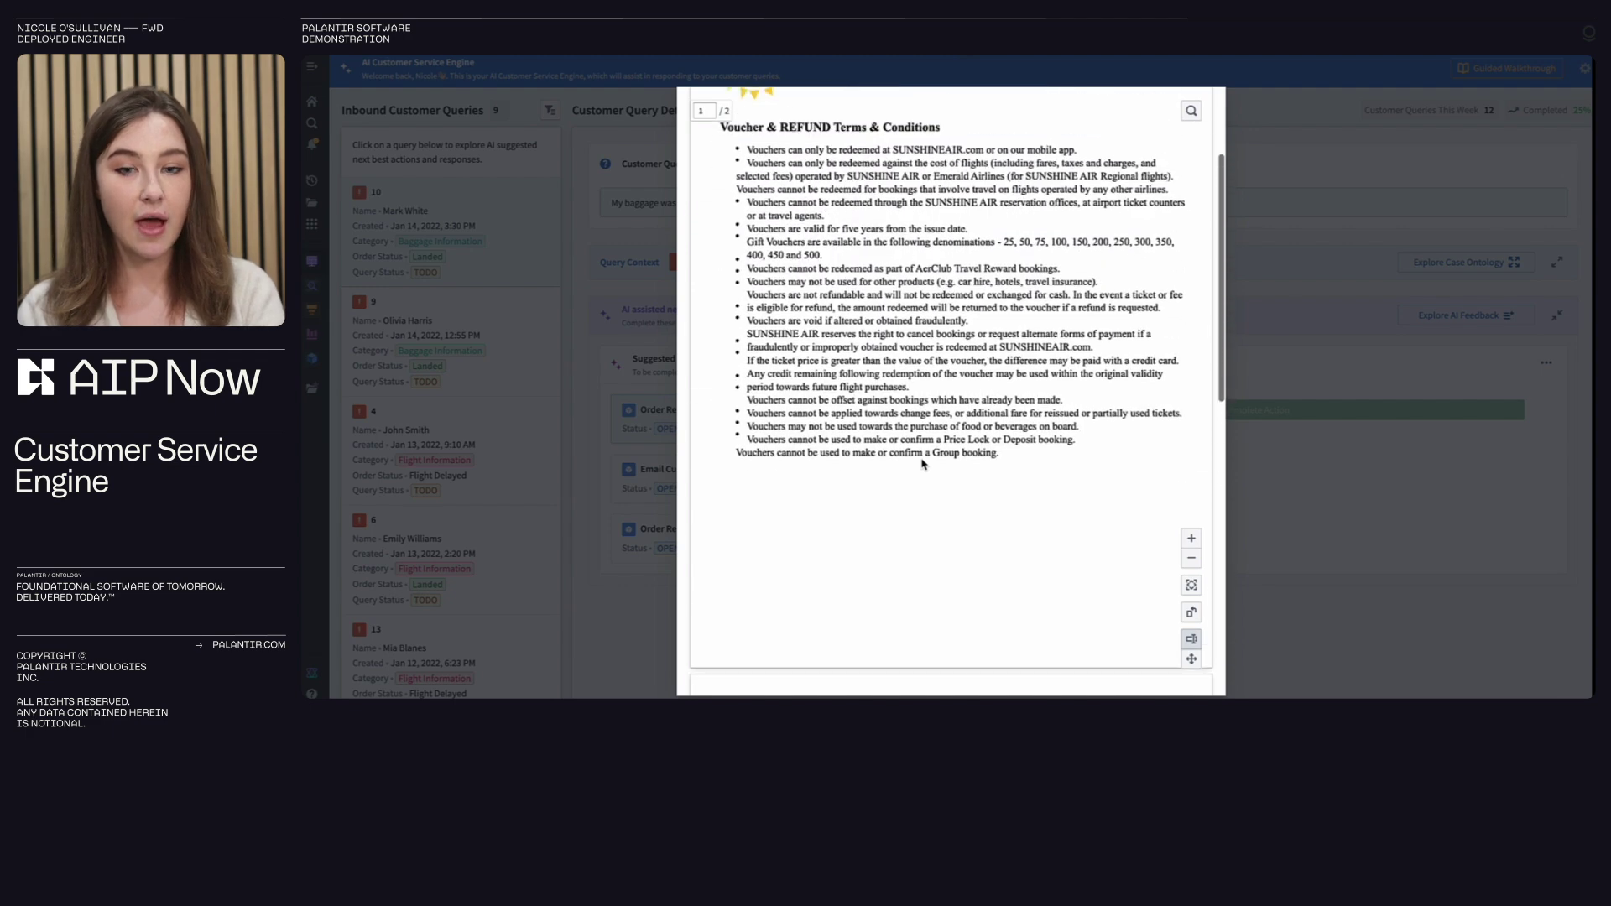
scroll(921, 464, "up", 2)
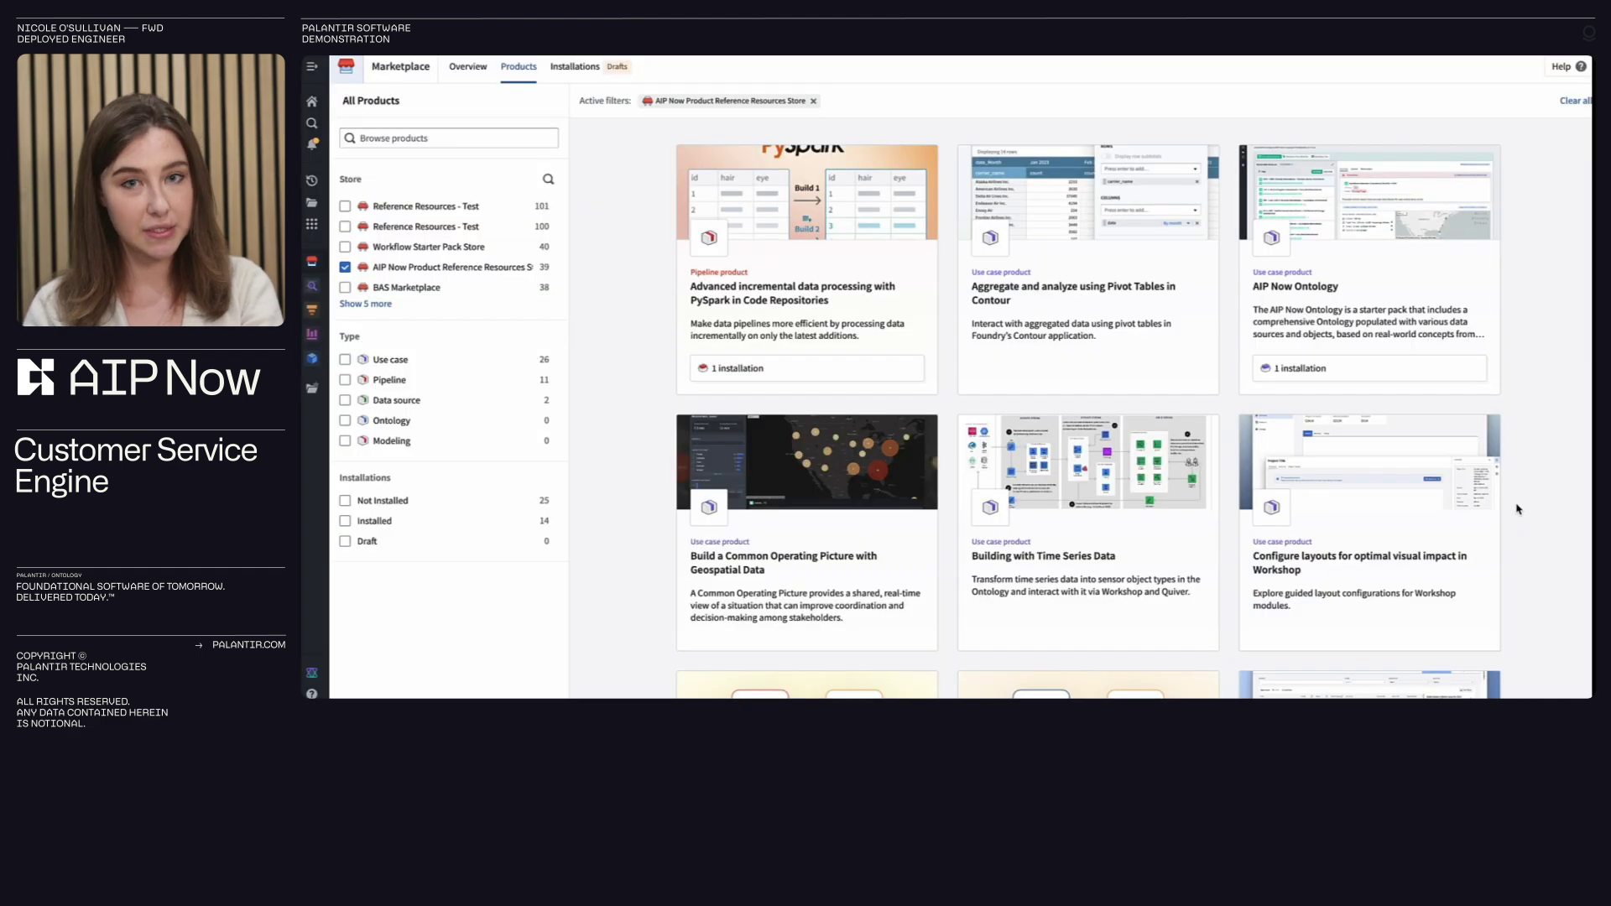
Step: Open the 'Deploy Large Multimodal Models (LMM) against Media and Images' product card
scroll(1515, 513, "down", 5)
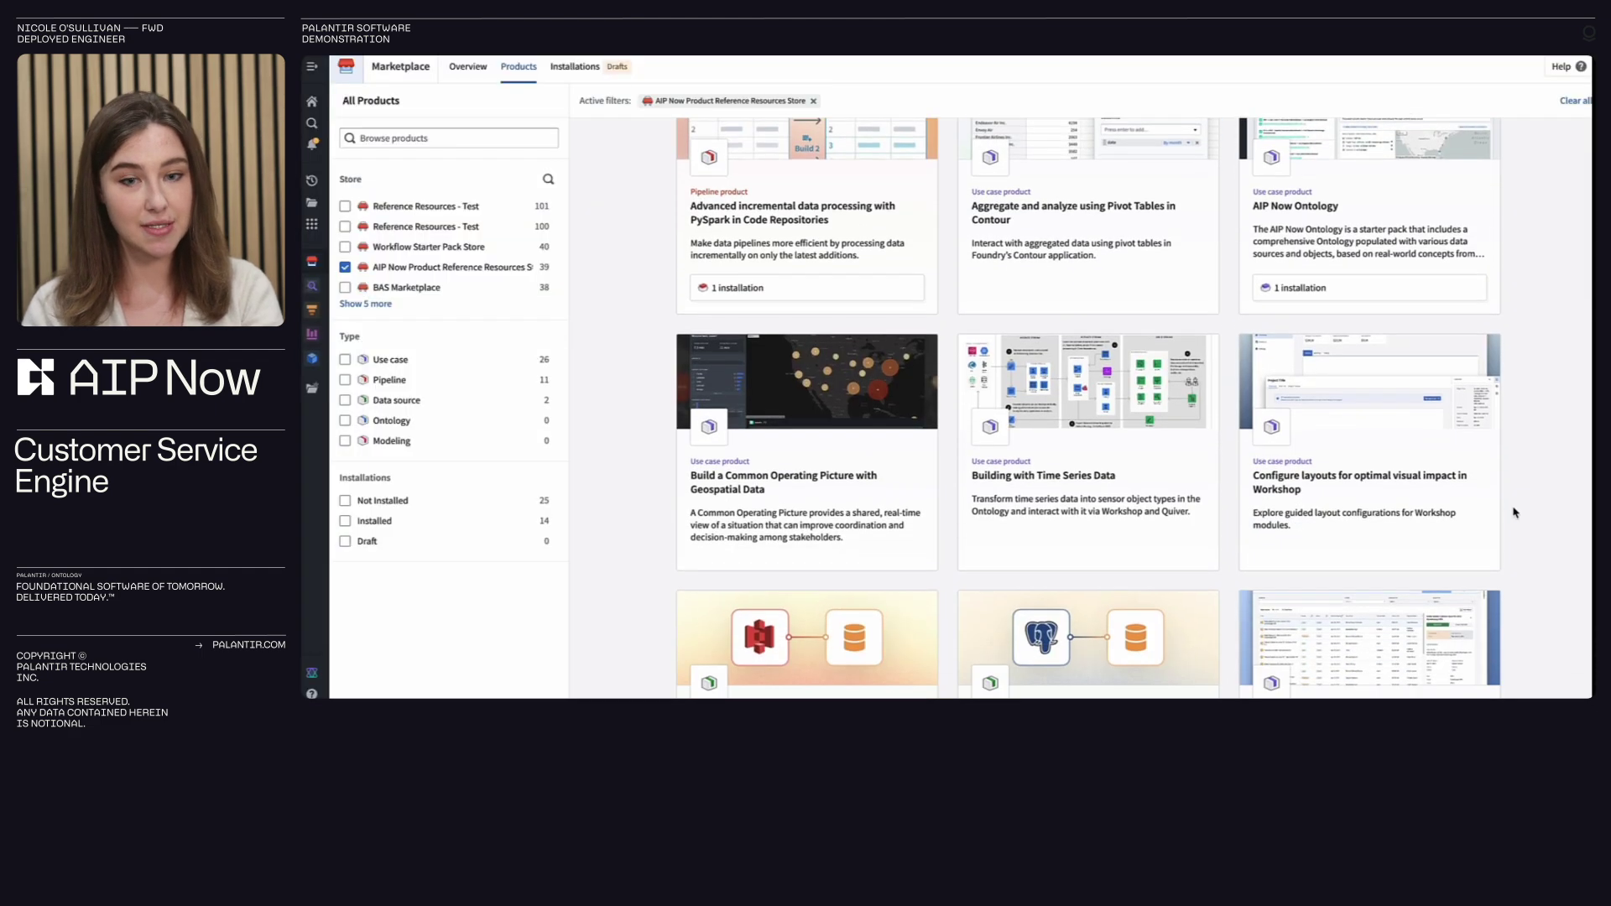
scroll(1515, 513, "down", 5)
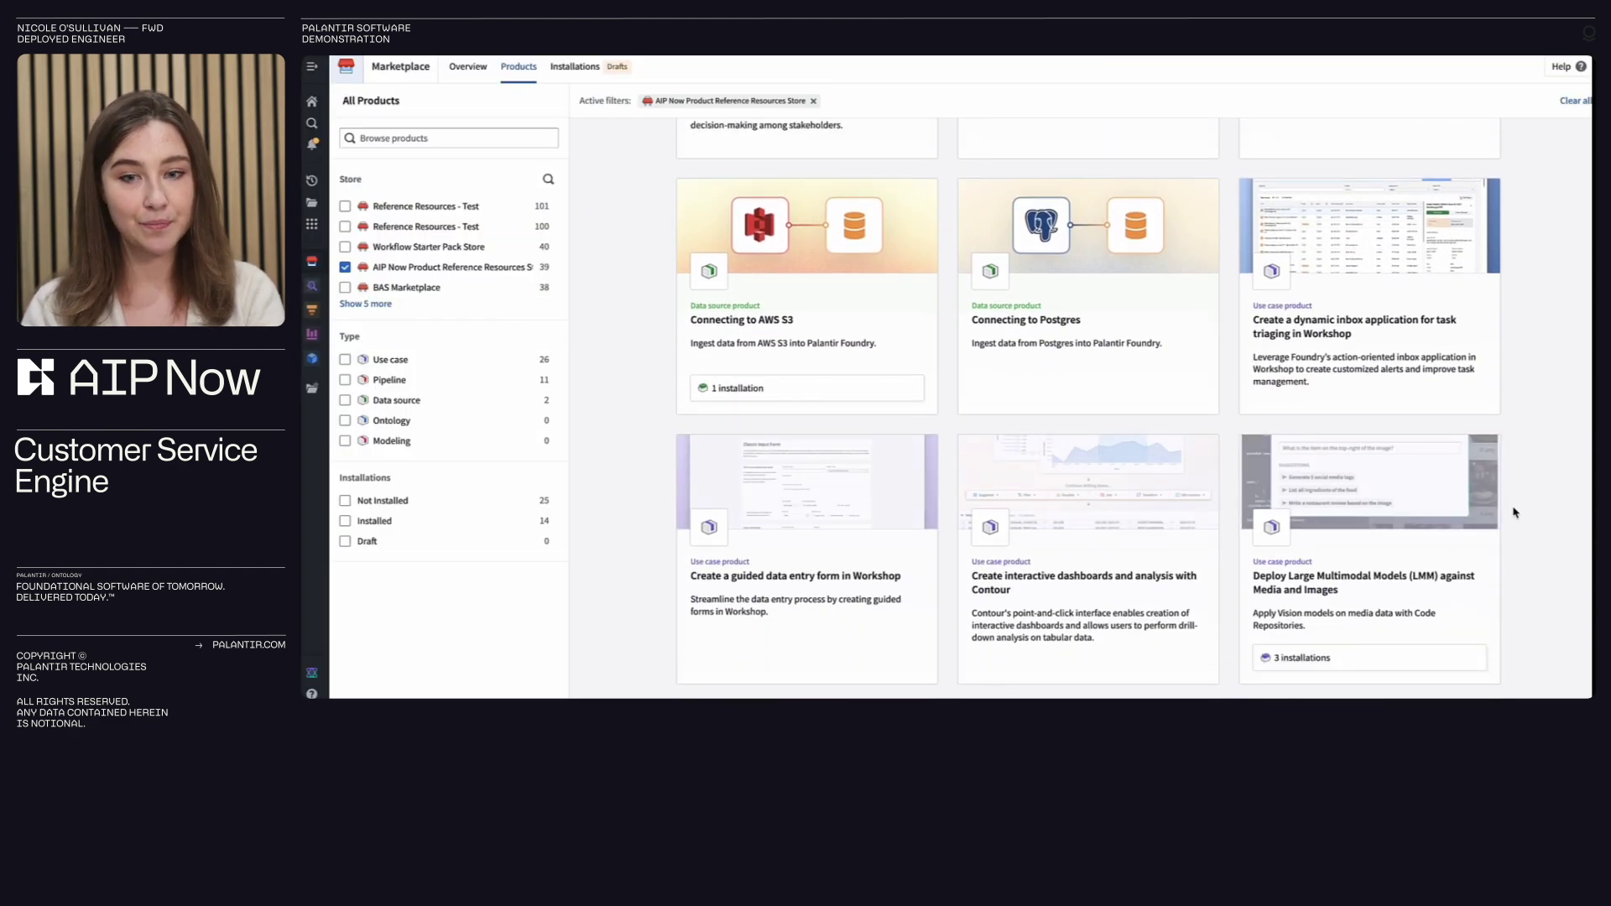
left_click(1349, 417)
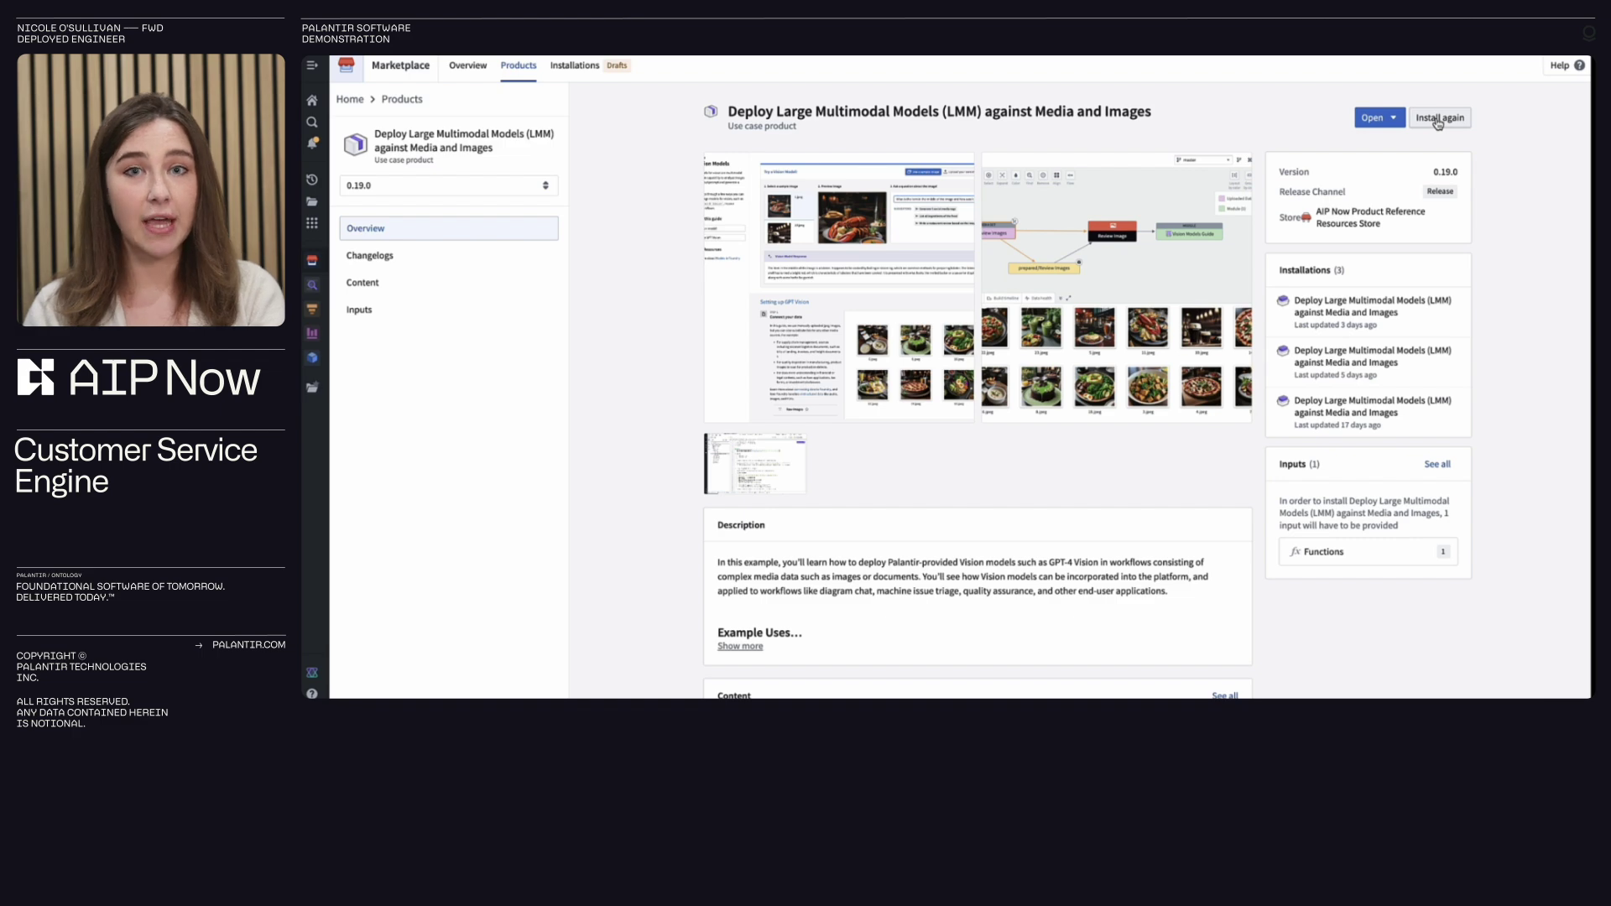
Step: Start a new installation in the Proof Of Concept namespace on the Retail ontology
left_click(1437, 119)
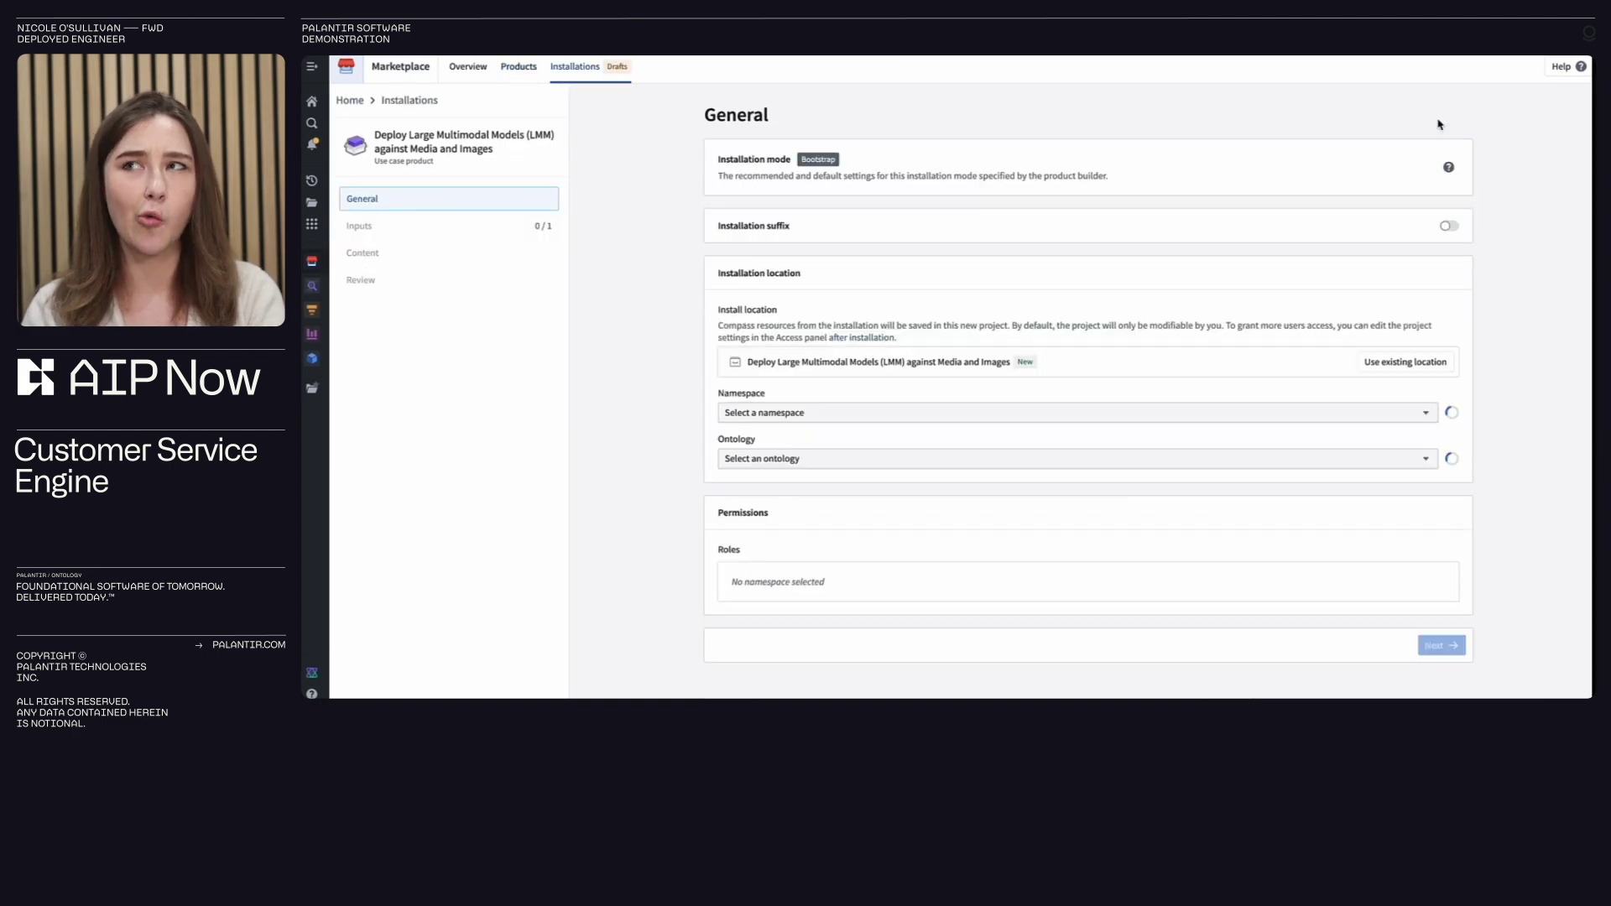
left_click(839, 412)
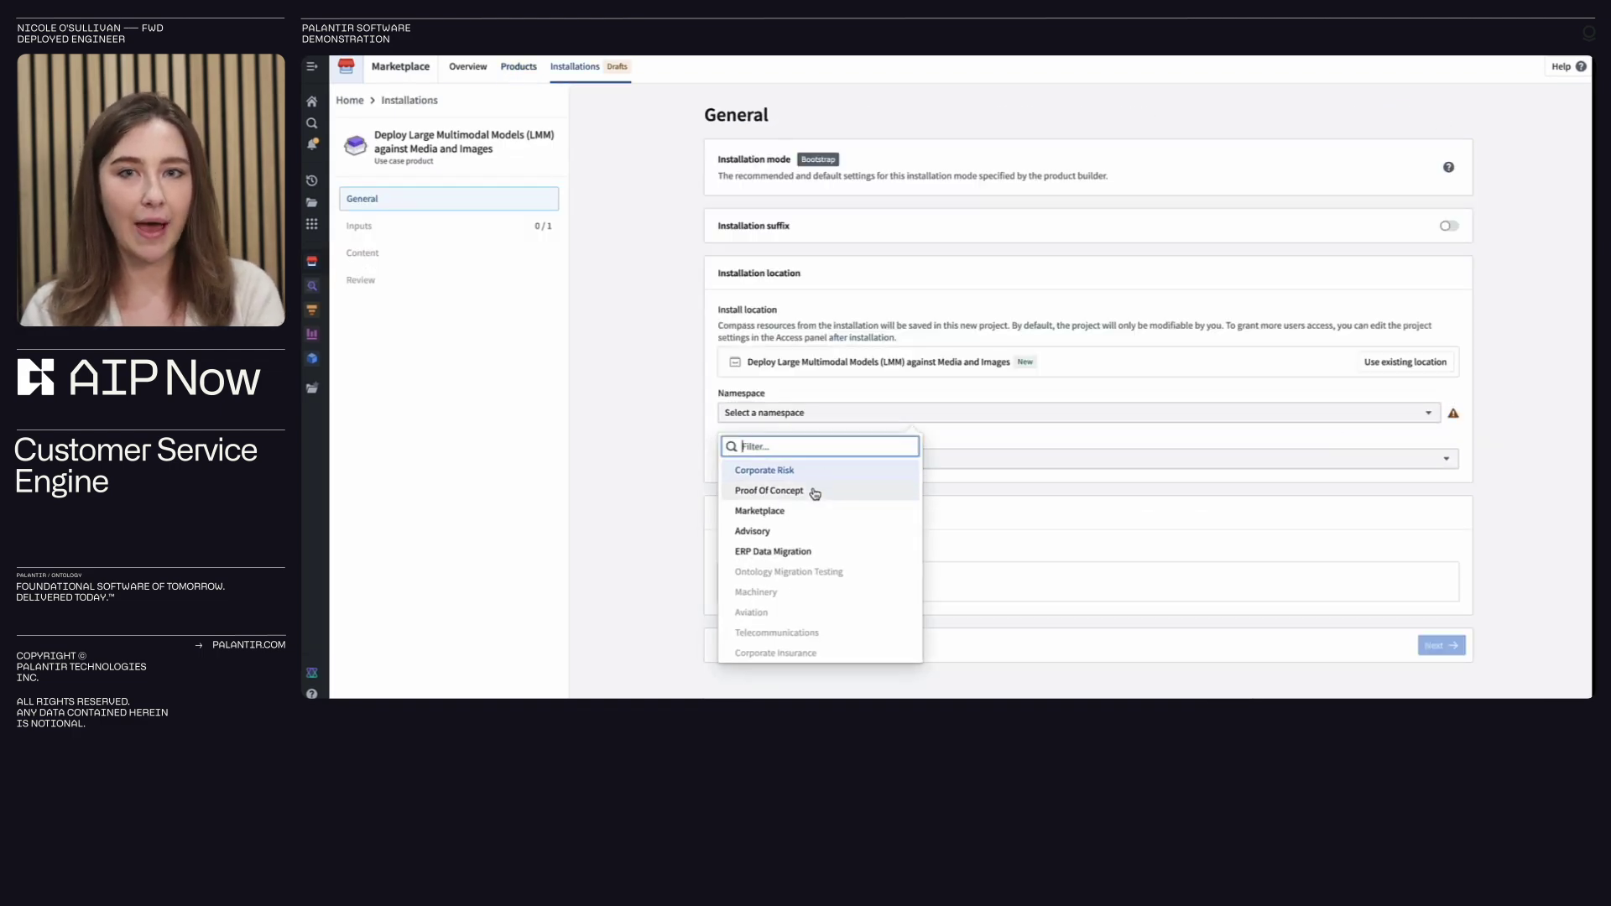
left_click(805, 493)
left_click(831, 459)
scroll(820, 680, "down", 1)
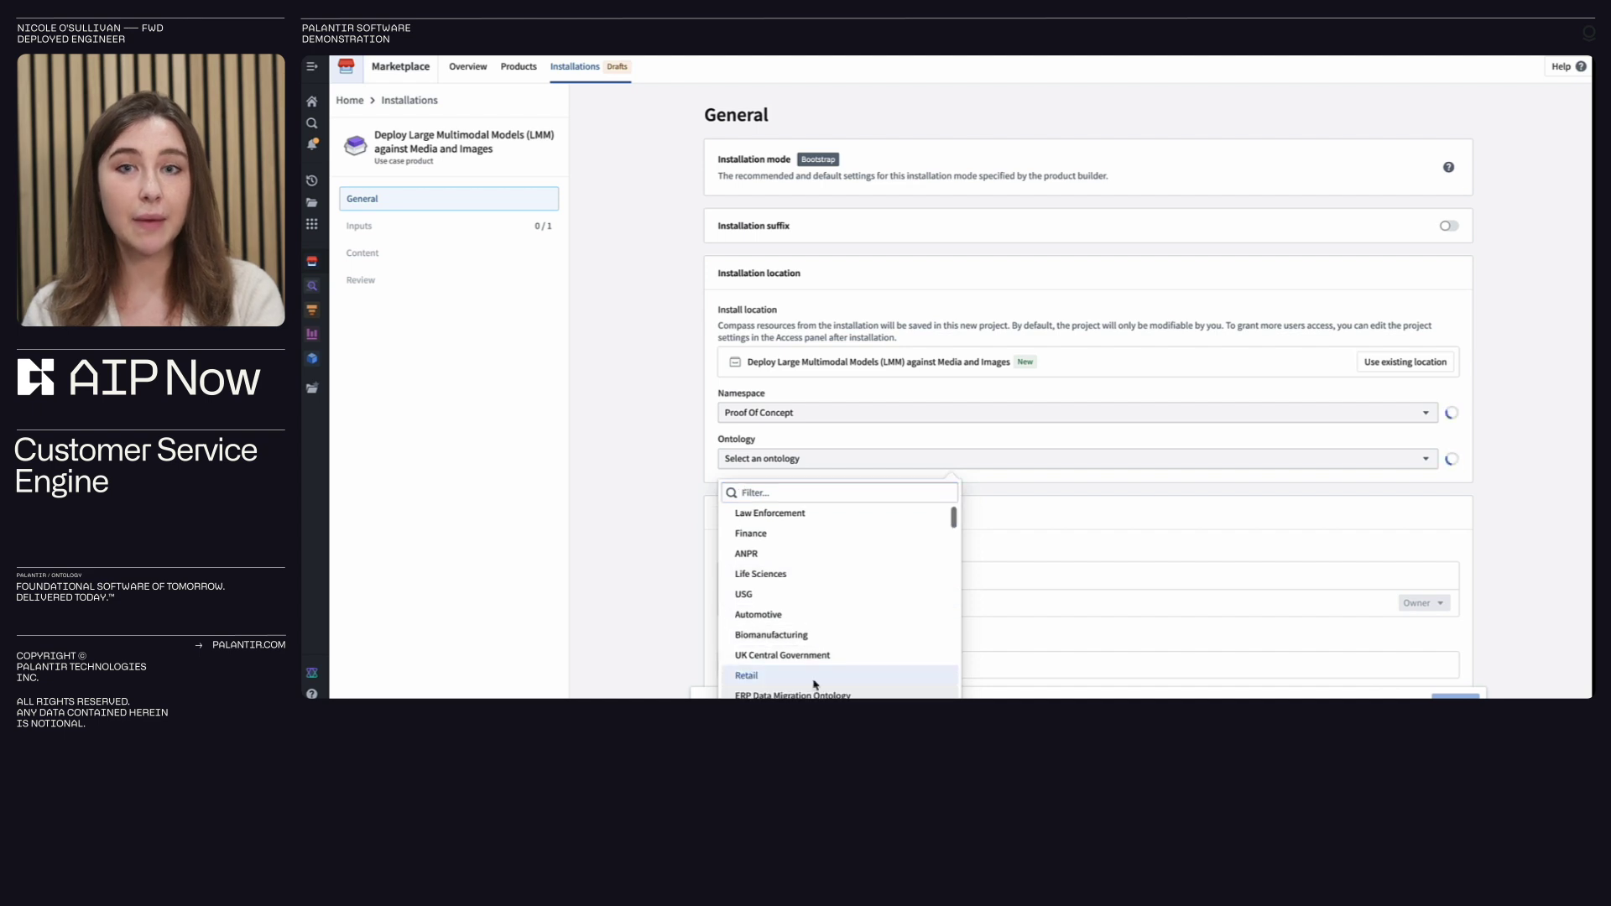
left_click(763, 680)
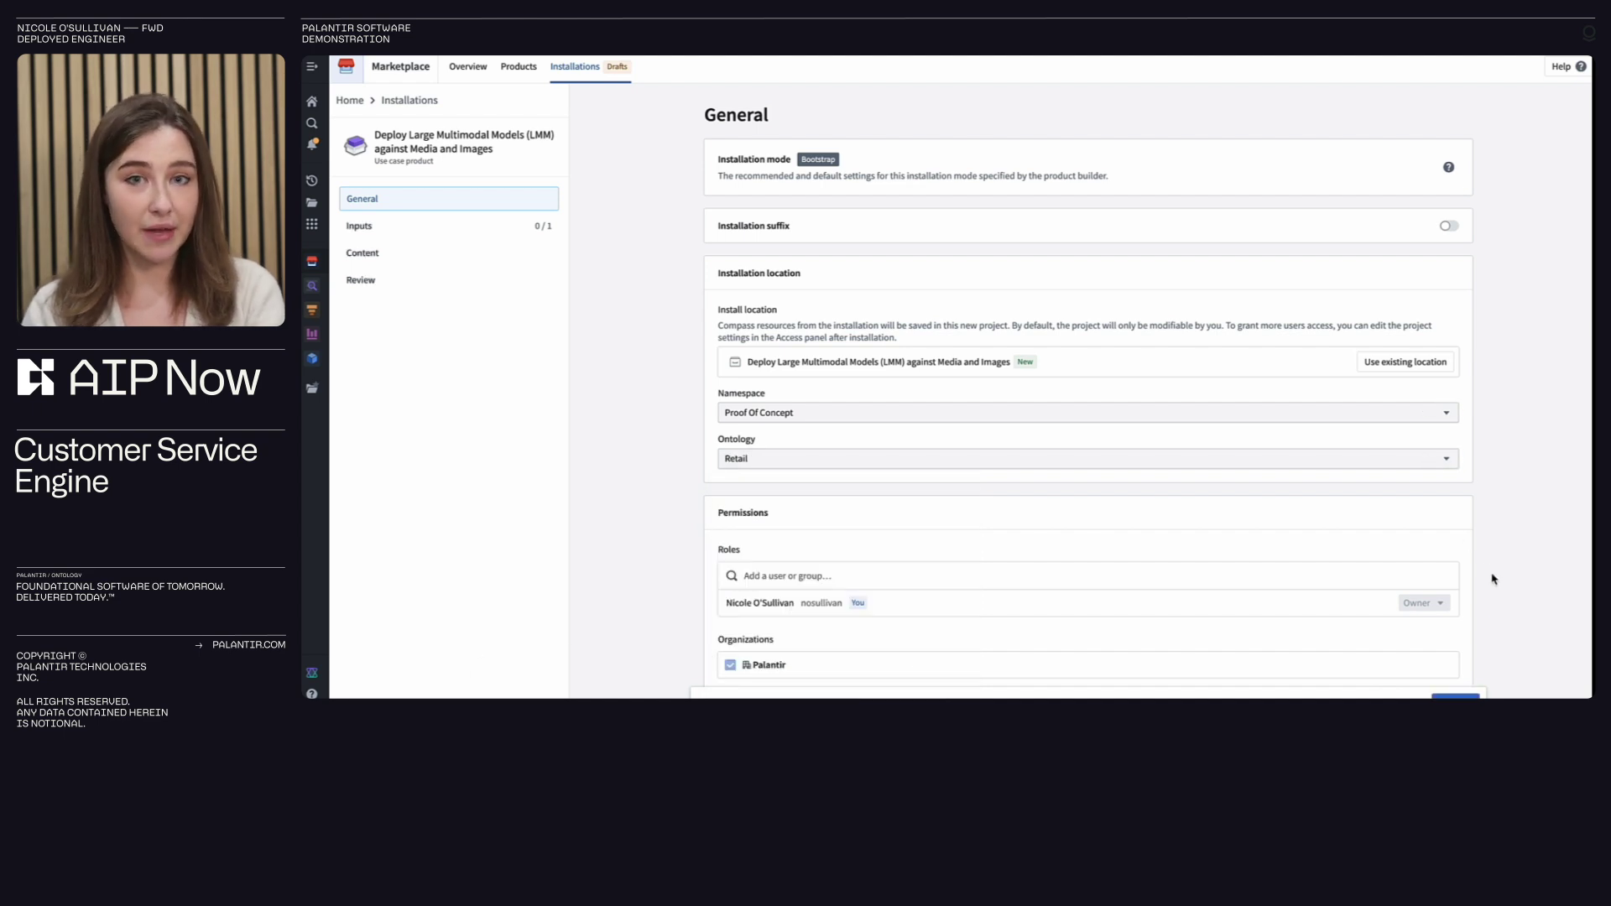
left_click(1456, 696)
Step: Set GPT-4 Turbo with Vision as the function input and run the installation
left_click(1069, 358)
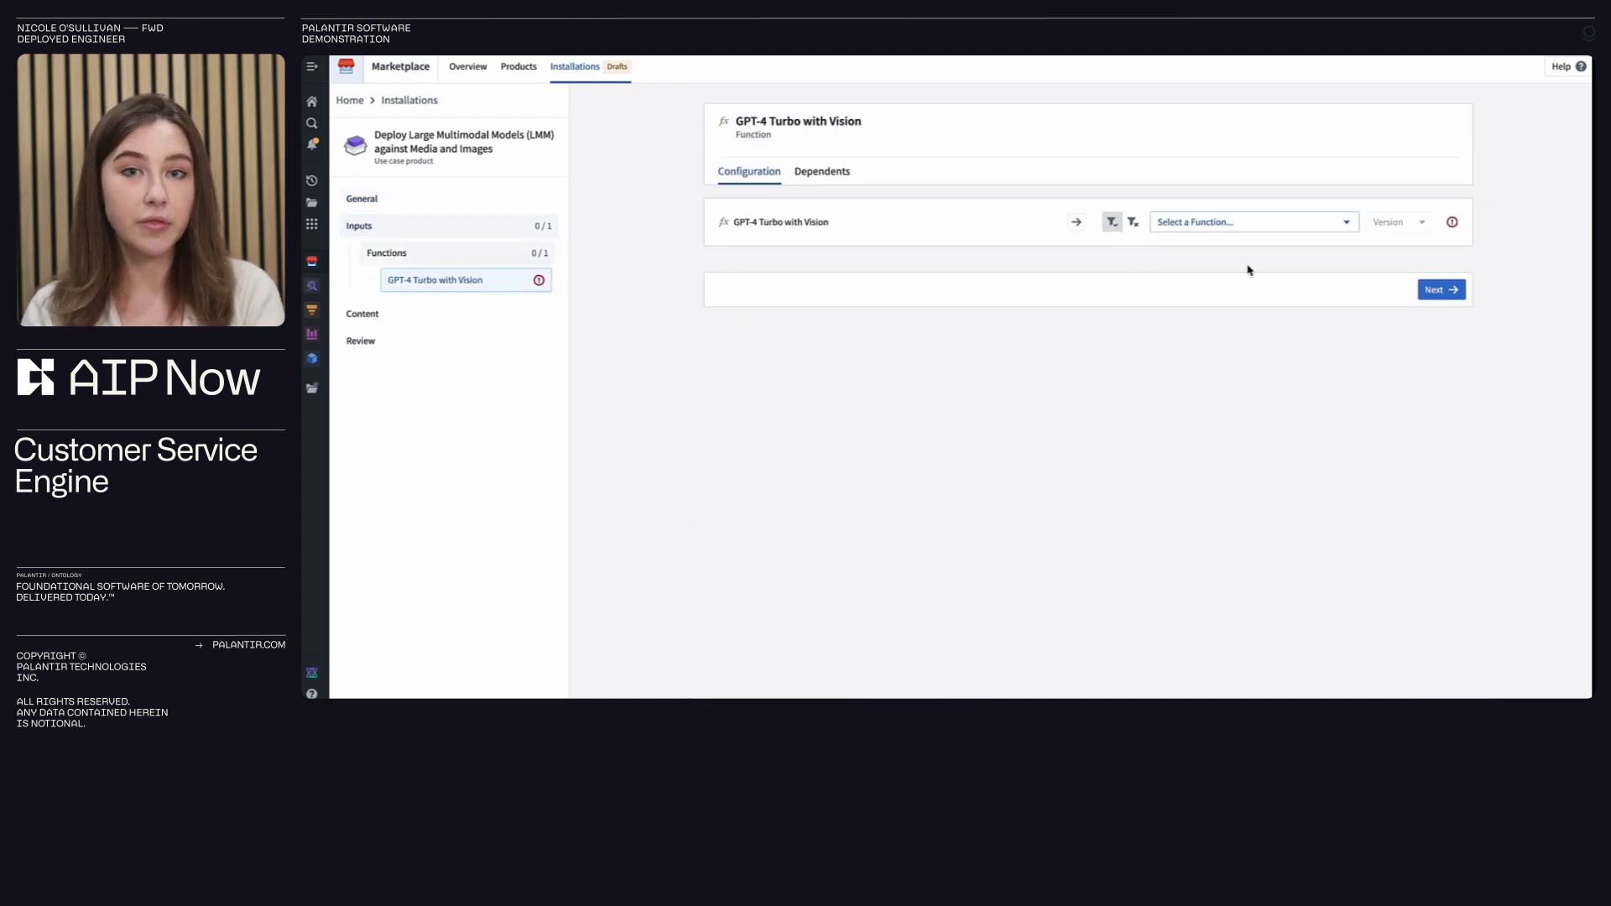
left_click(1208, 221)
left_click(1218, 295)
left_click(1441, 289)
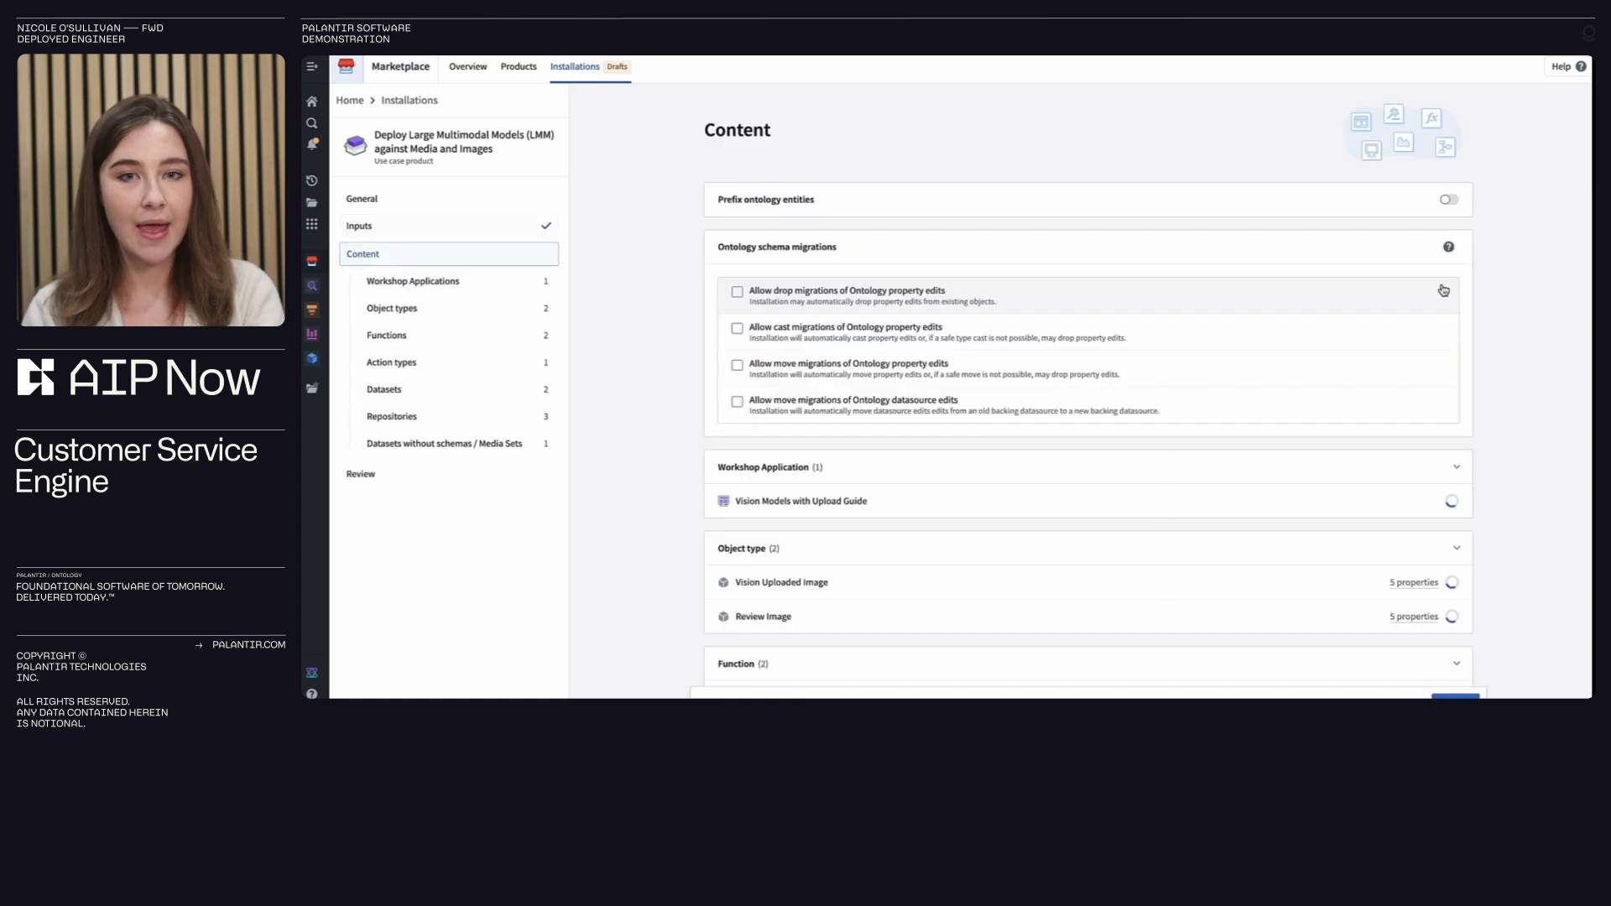
scroll(1493, 620, "down", 10)
left_click(1456, 696)
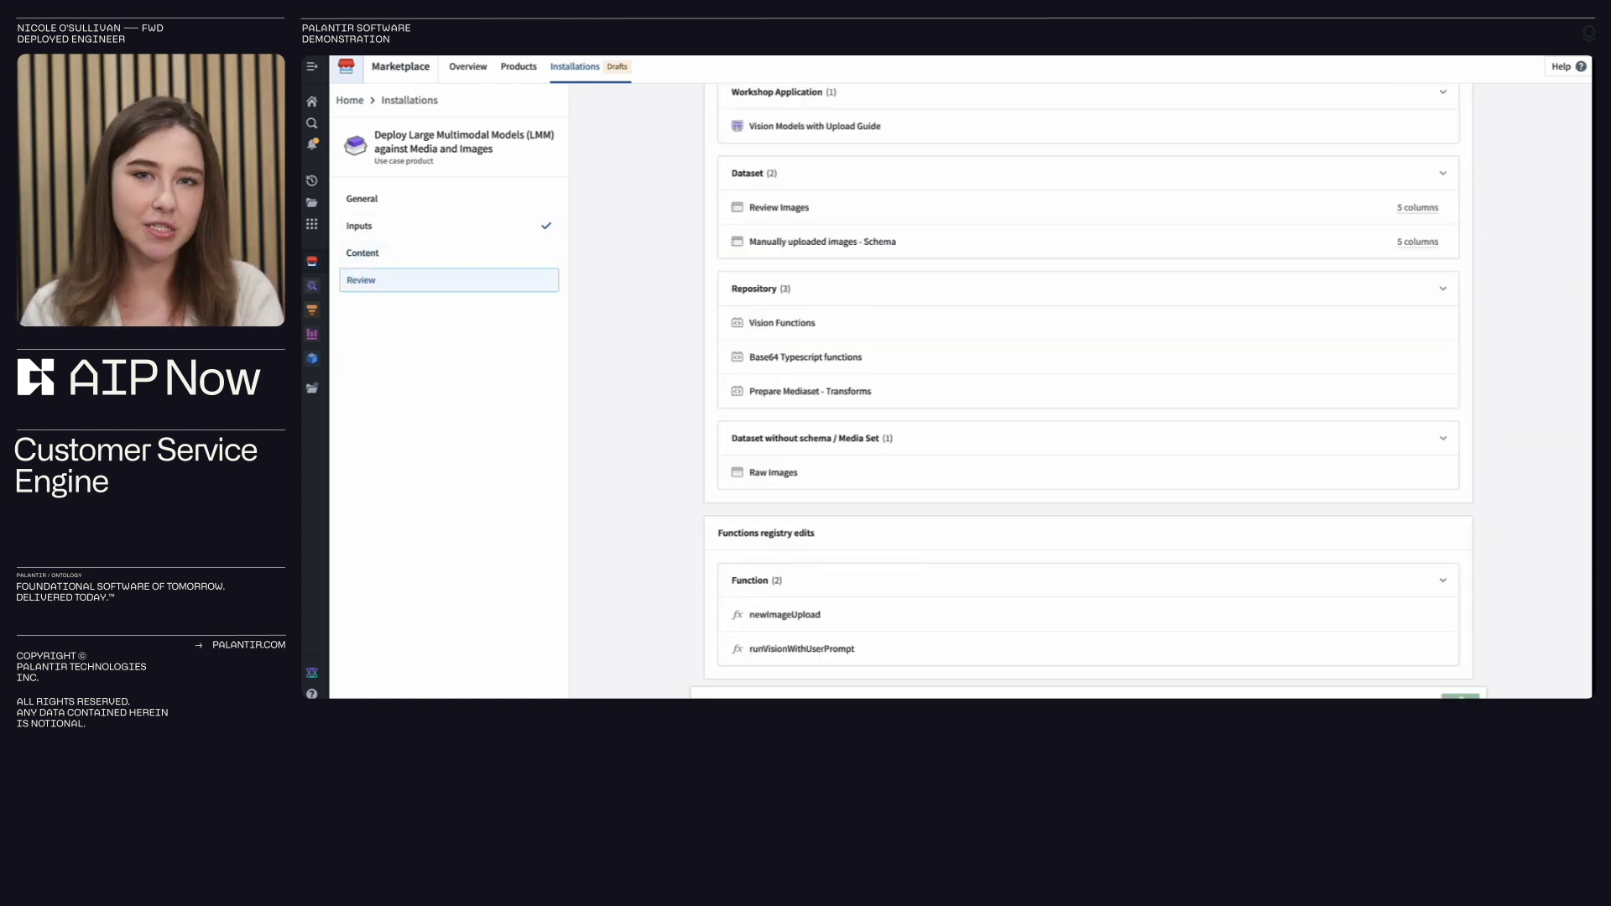
left_click(1460, 696)
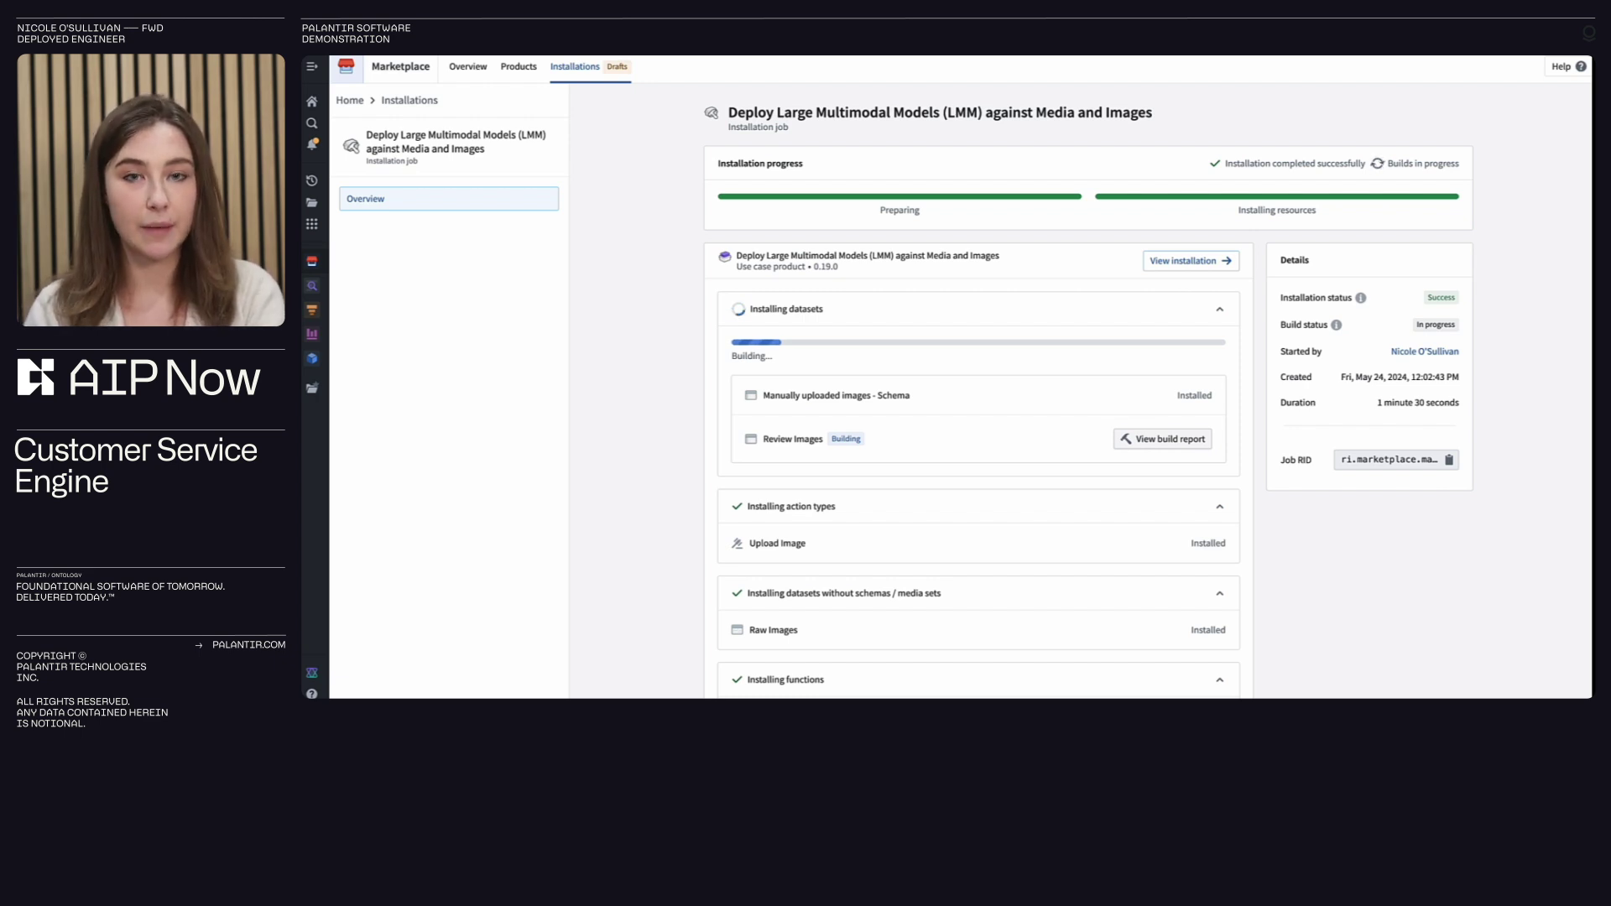
Step: Go from the installation overview to the installed project's logic folder and the Vision Functions repository
left_click(1166, 262)
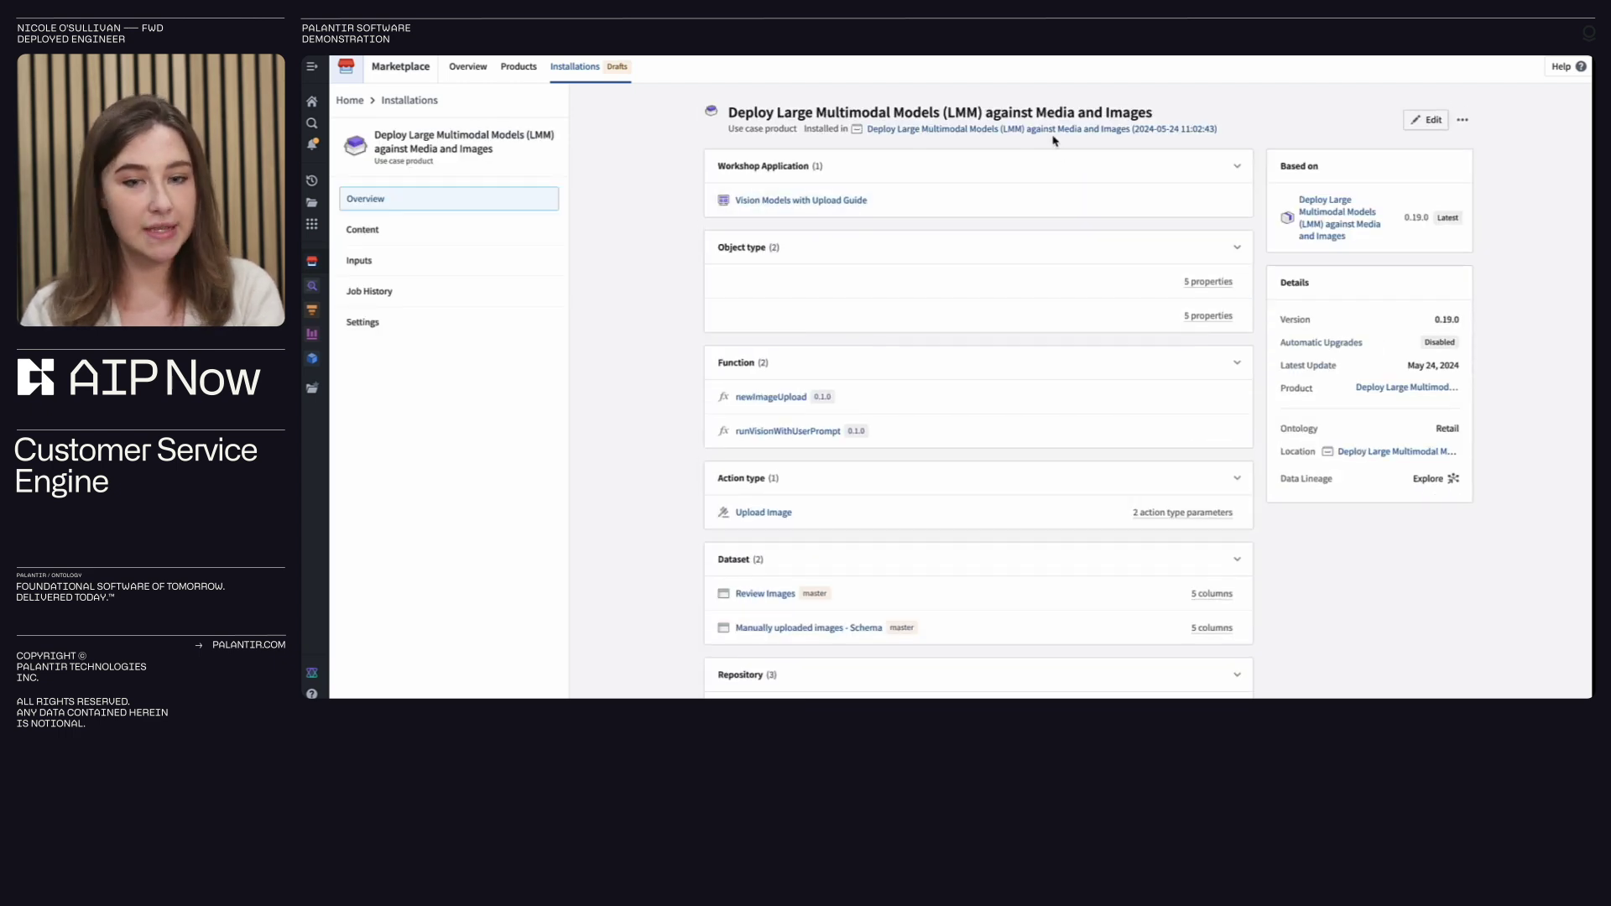
left_click(1049, 131)
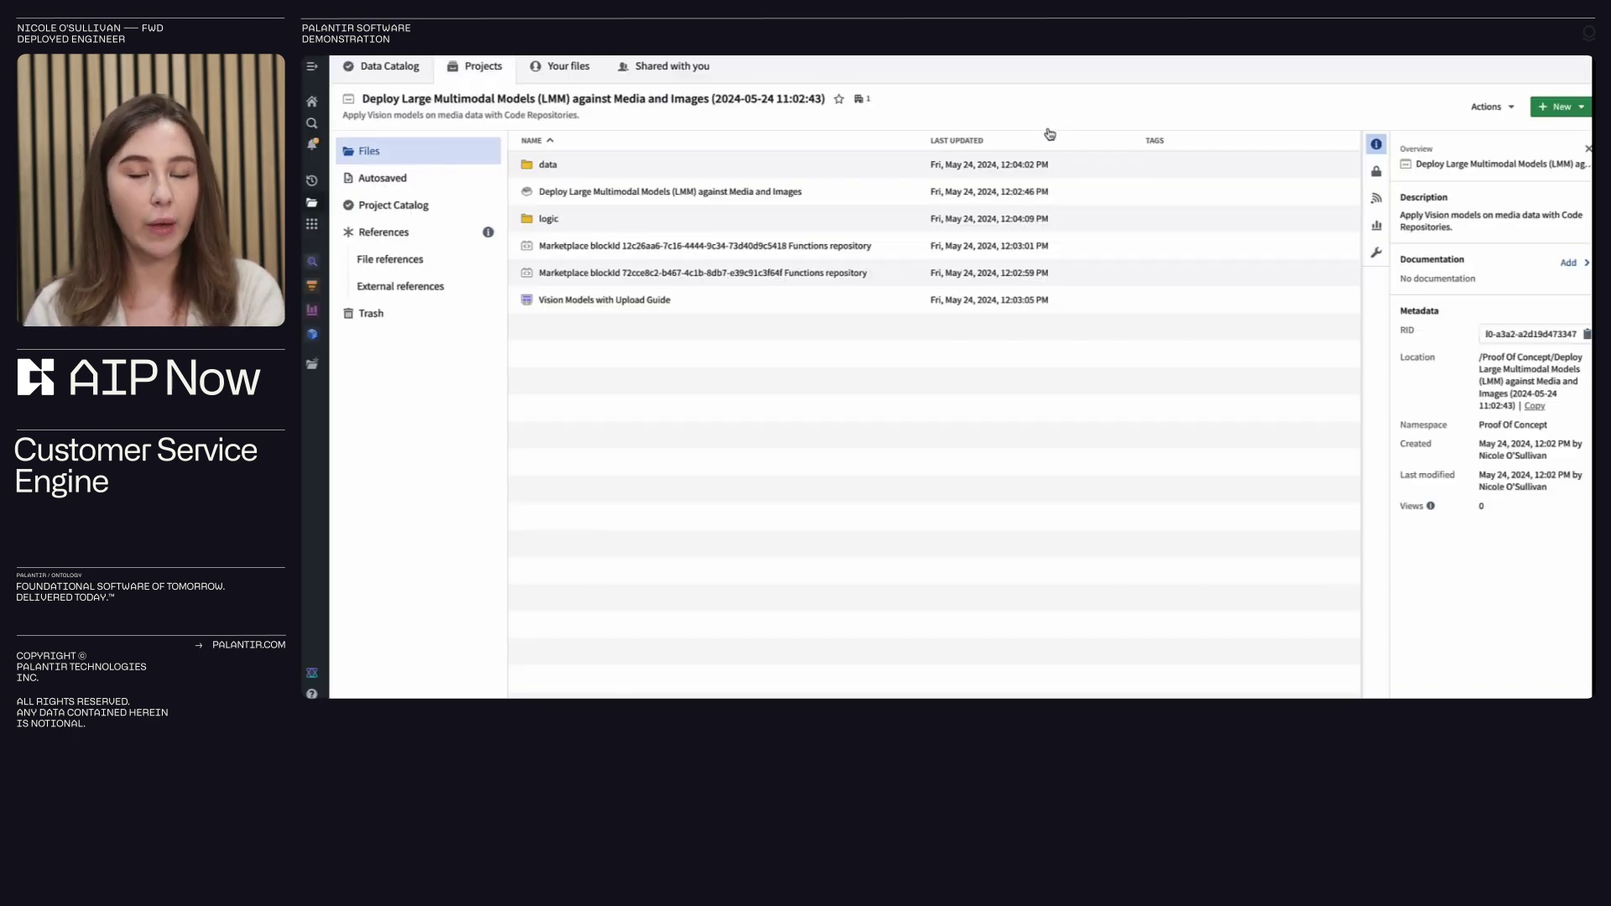
left_click(548, 219)
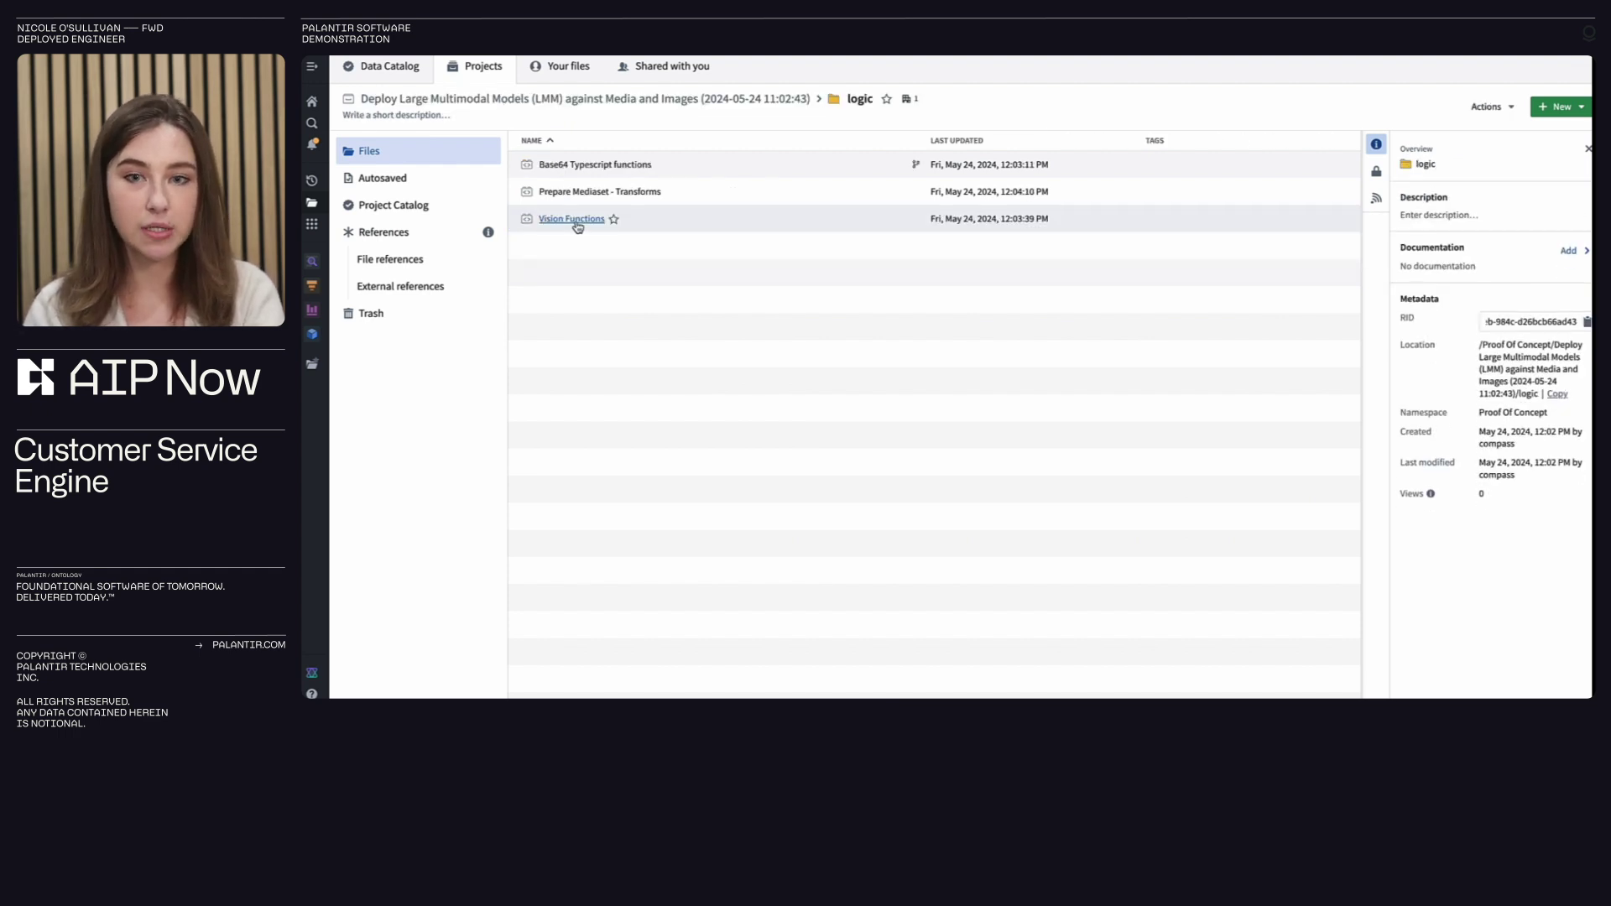
left_click(577, 222)
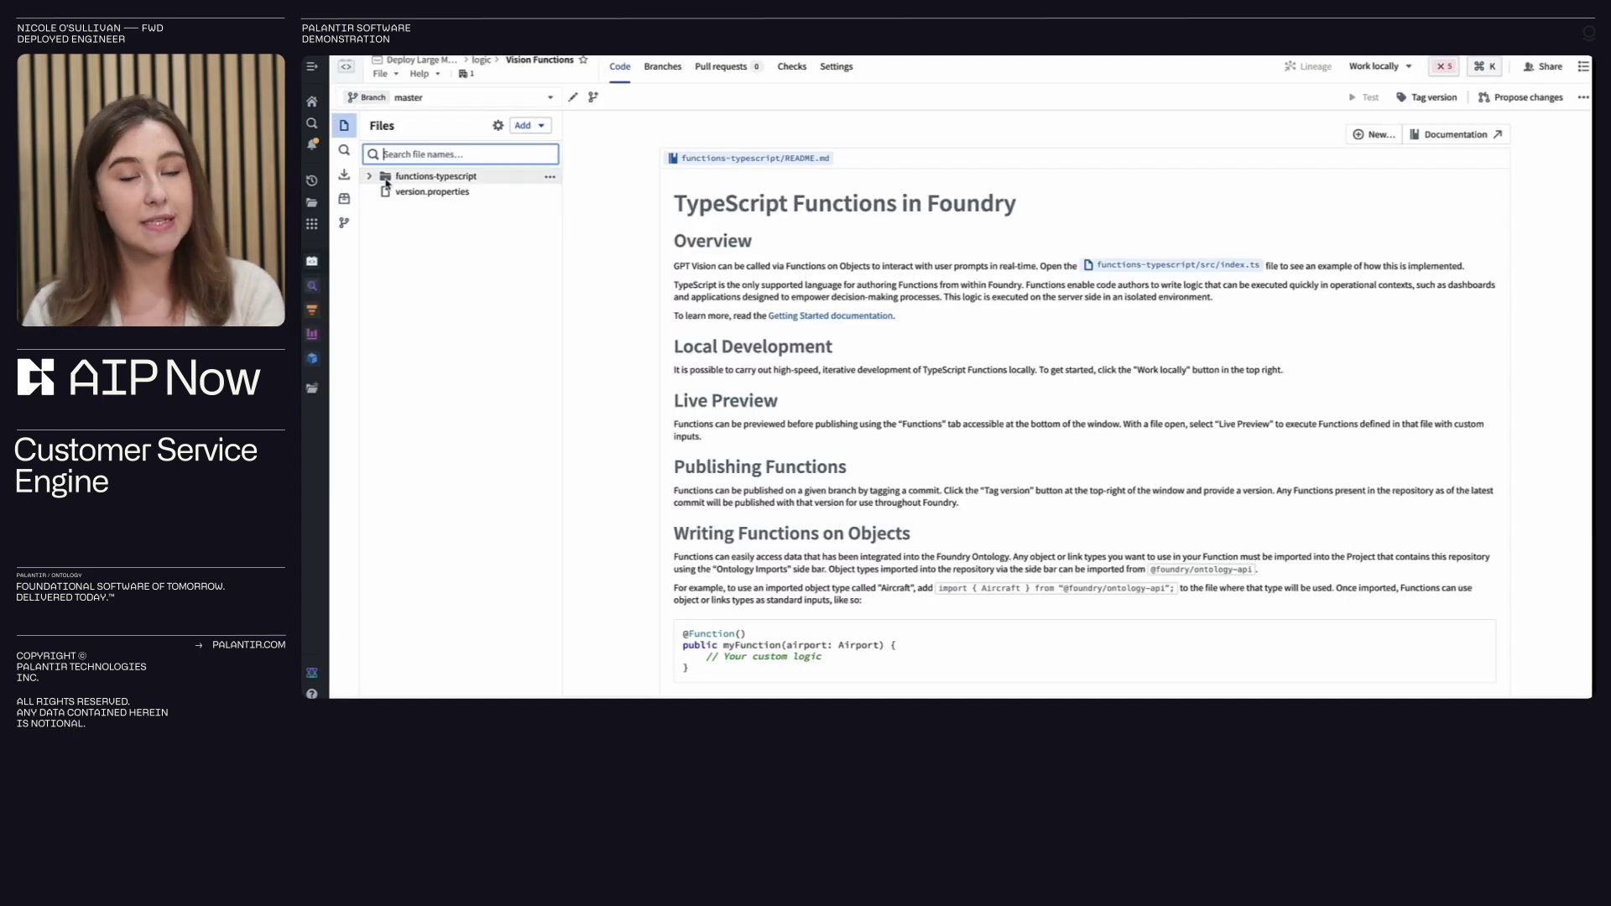
Step: Expand the functions-typescript and src folders and open src index.ts
left_click(369, 176)
left_click(375, 192)
left_click(380, 208)
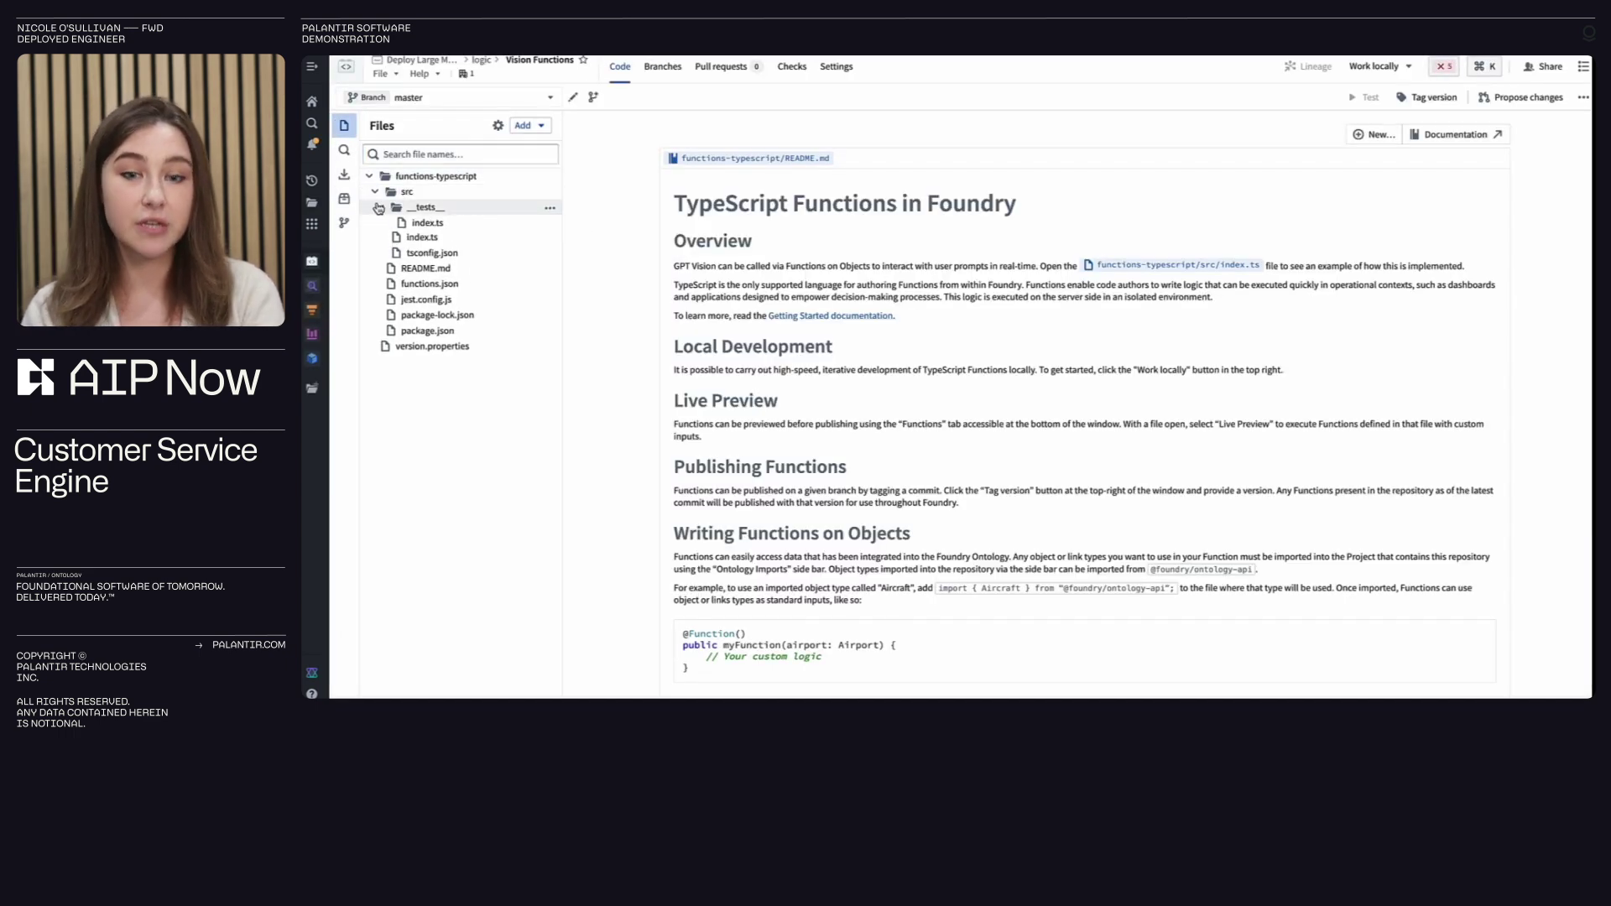
left_click(416, 224)
left_click(416, 239)
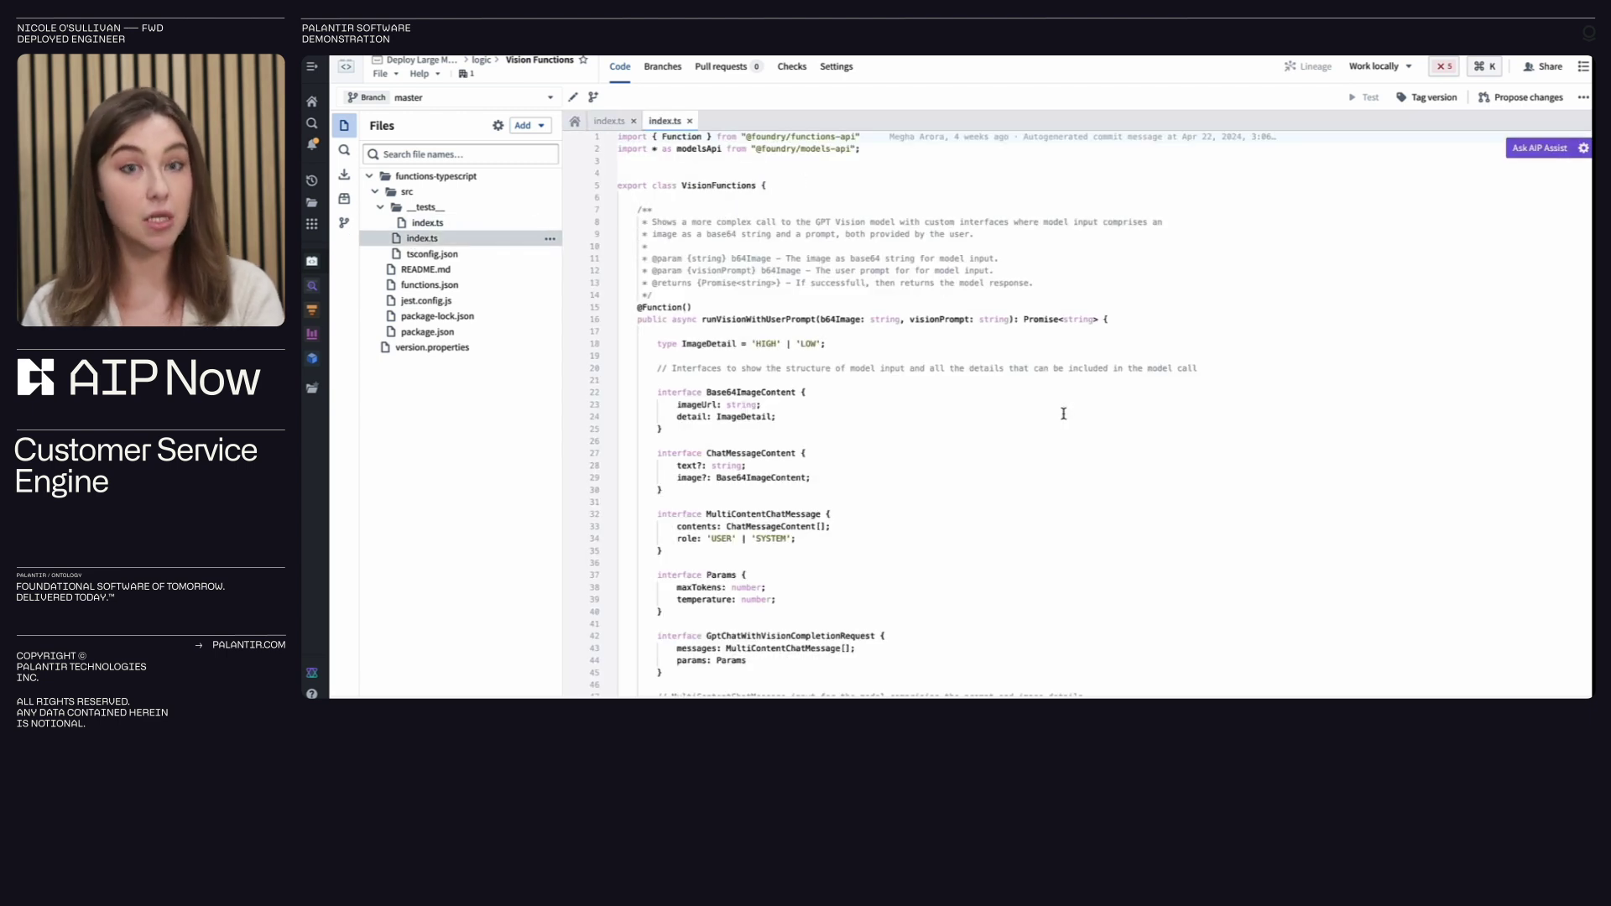
Step: Scroll through the GPT-4 vision function code in index.ts
scroll(1063, 414, "down", 6)
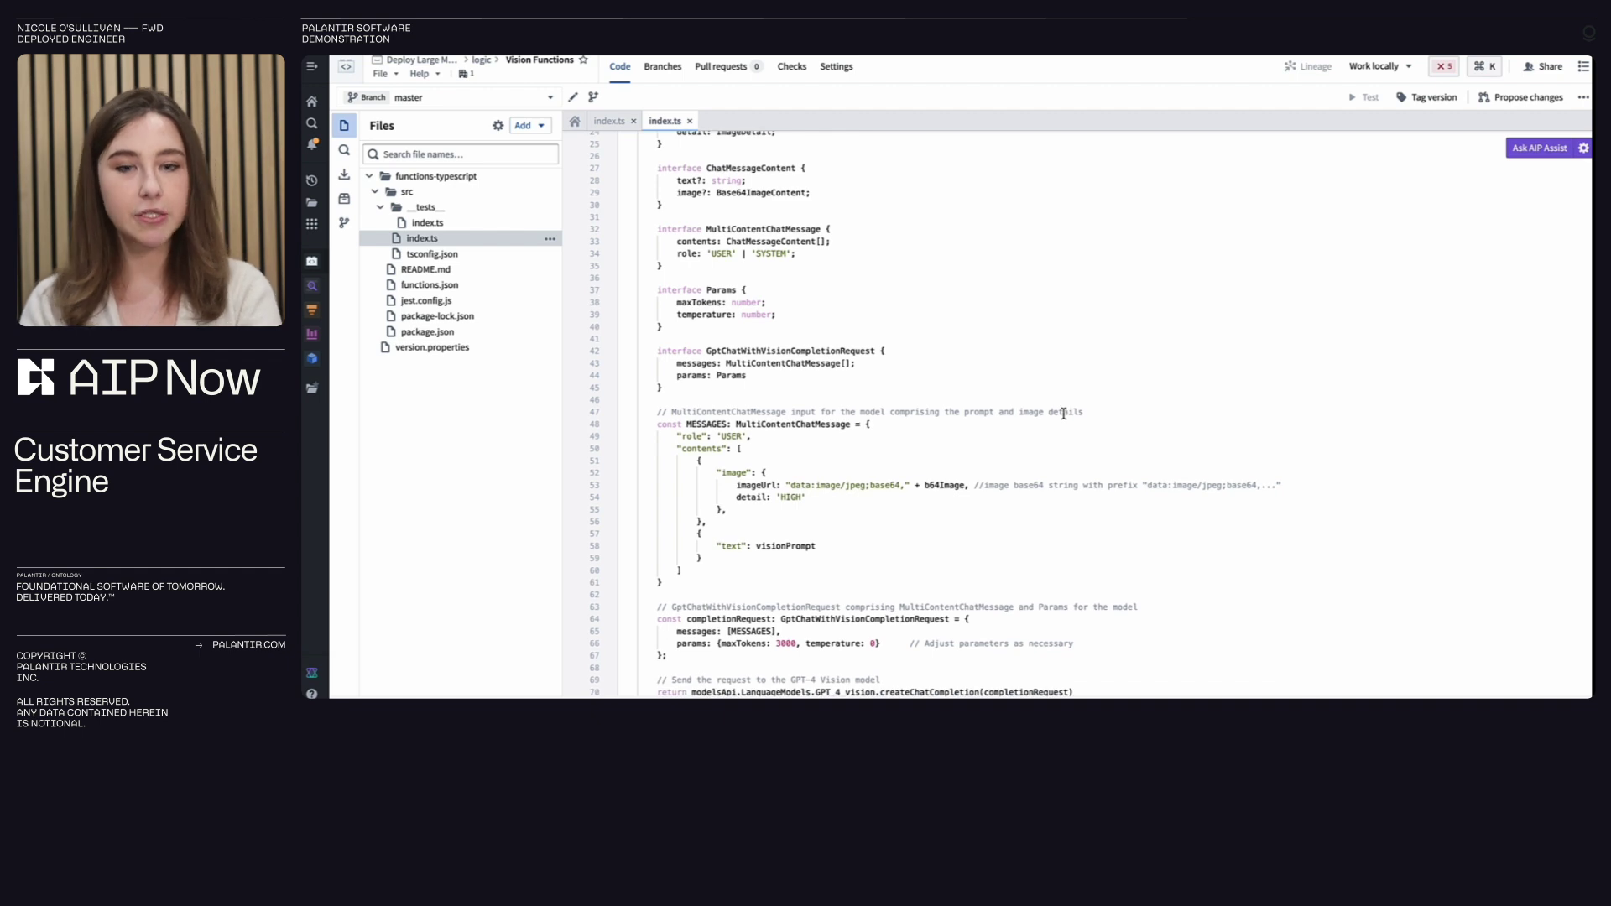
scroll(1062, 413, "down", 4)
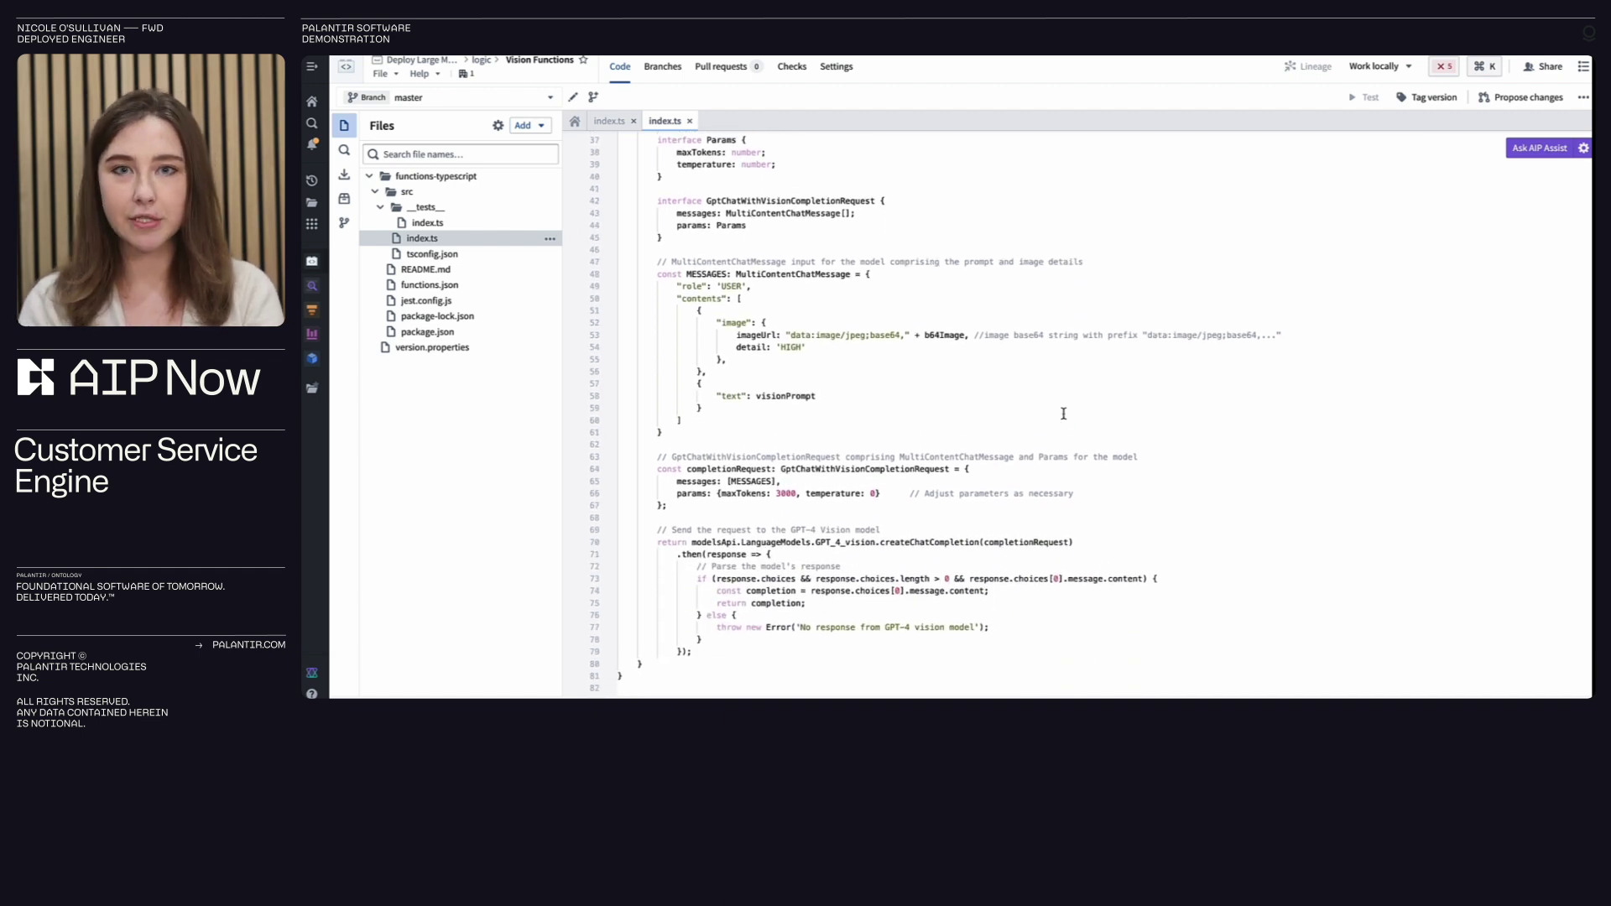
scroll(1063, 413, "down", 2)
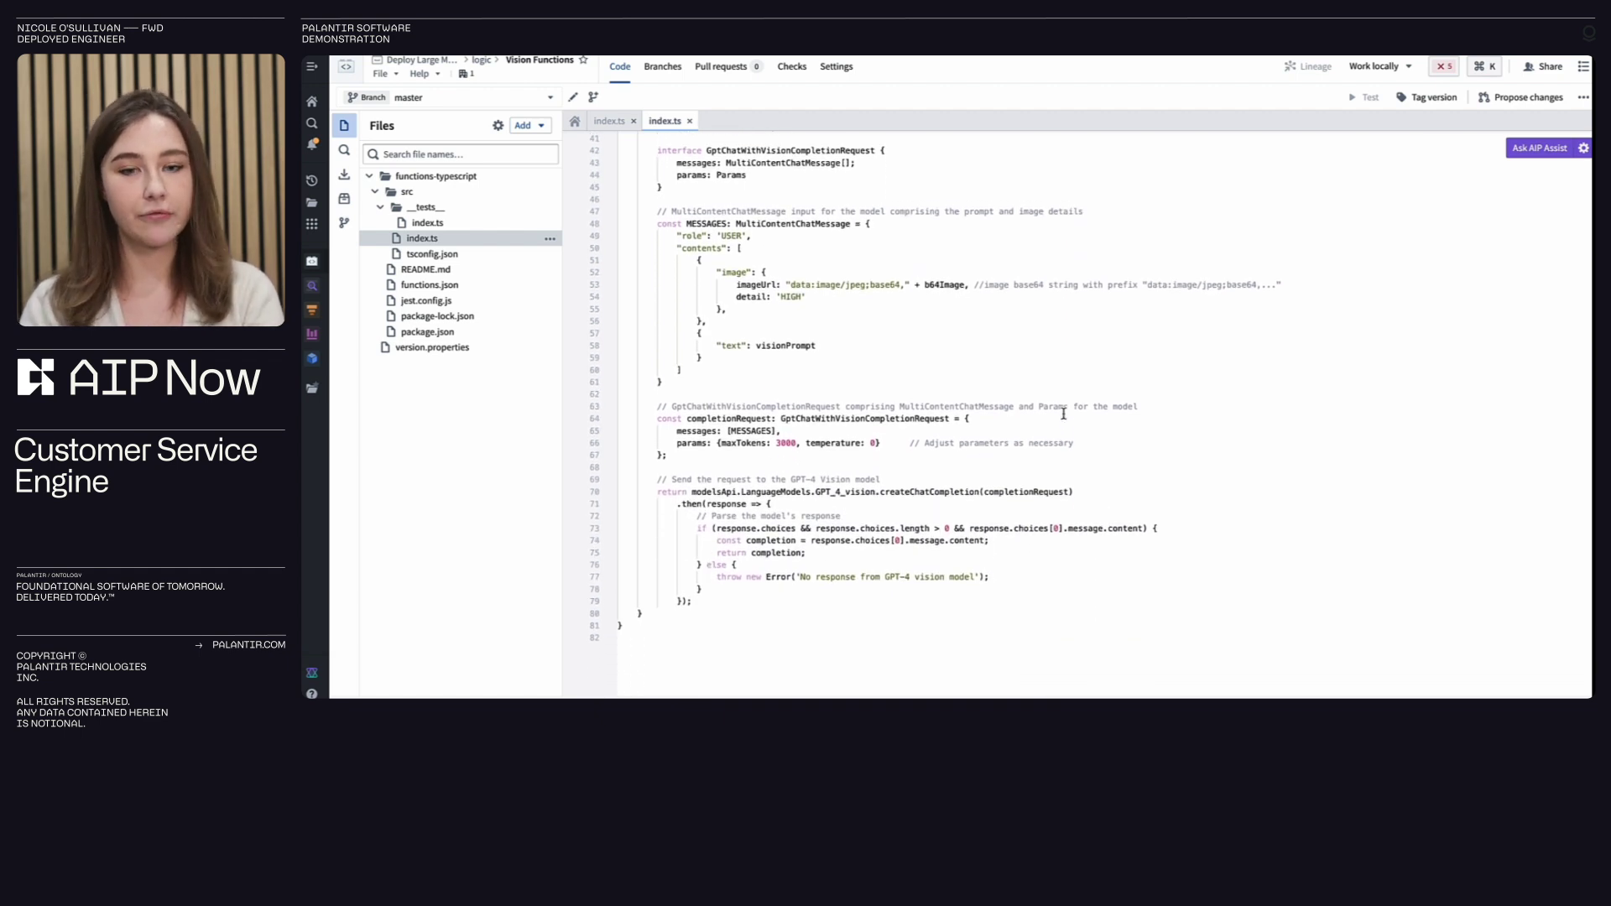
scroll(1063, 414, "down", 2)
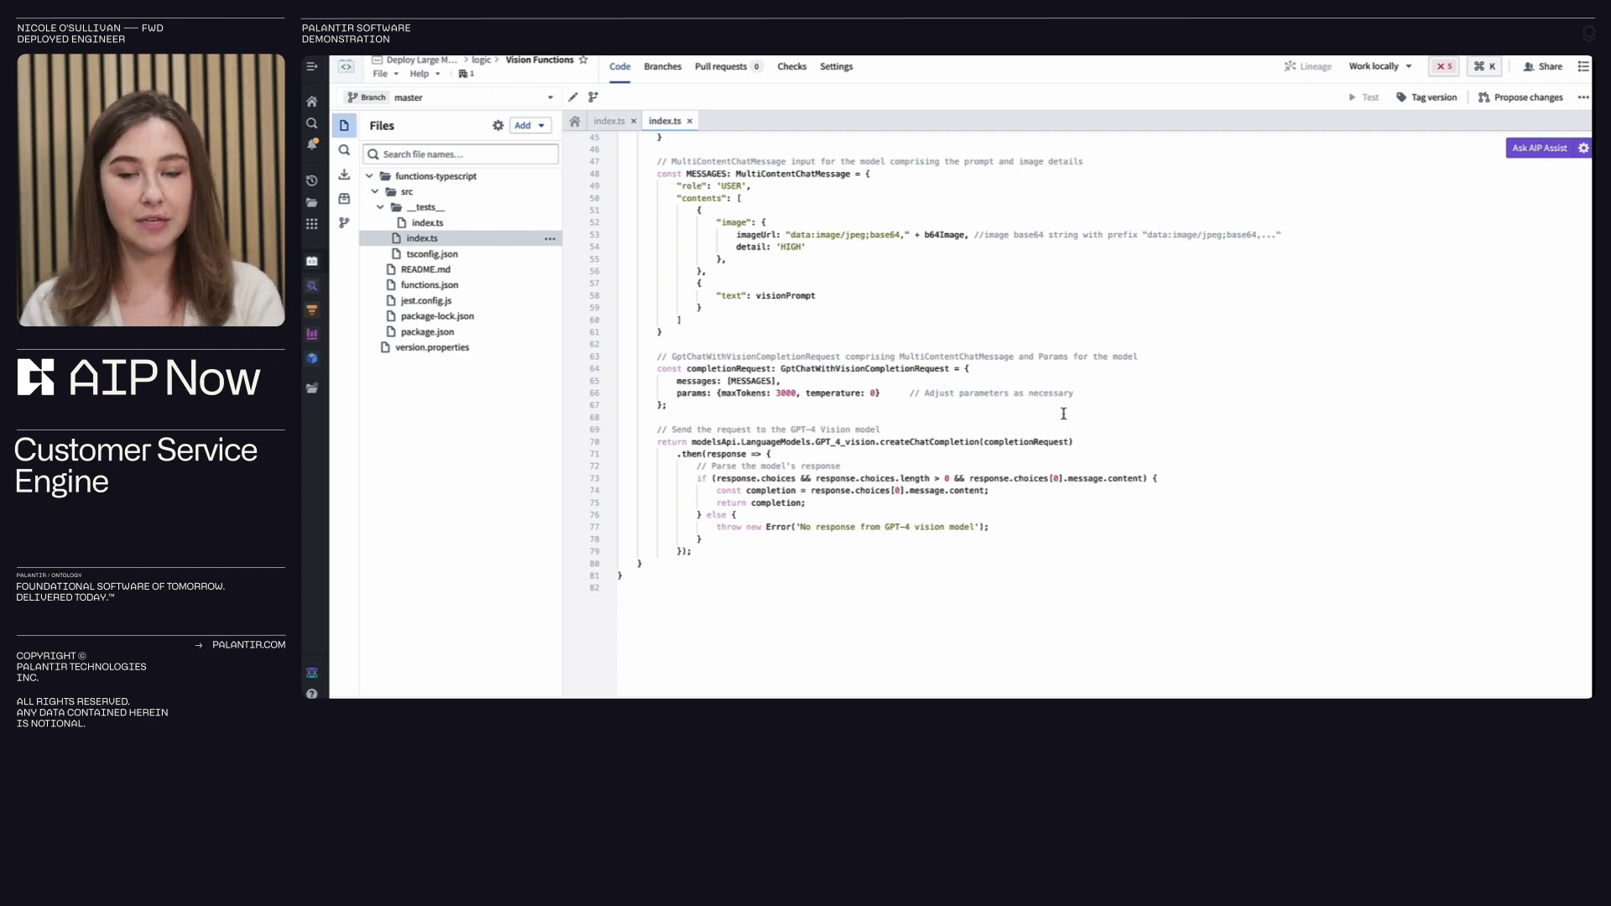
scroll(1063, 414, "up", 2)
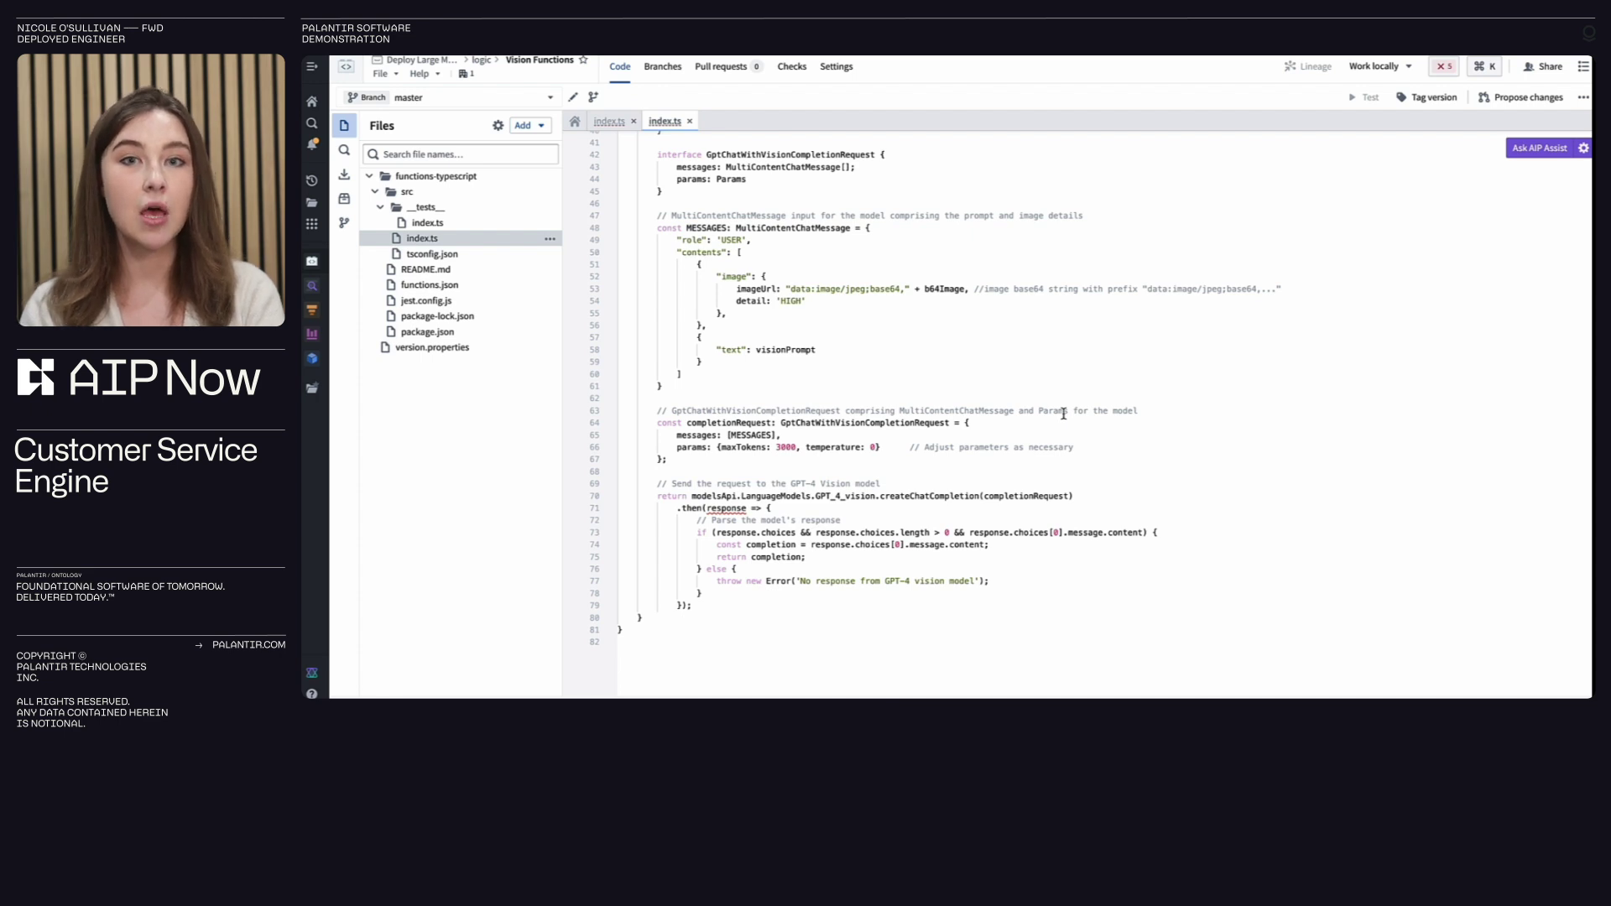
scroll(1063, 413, "up", 10)
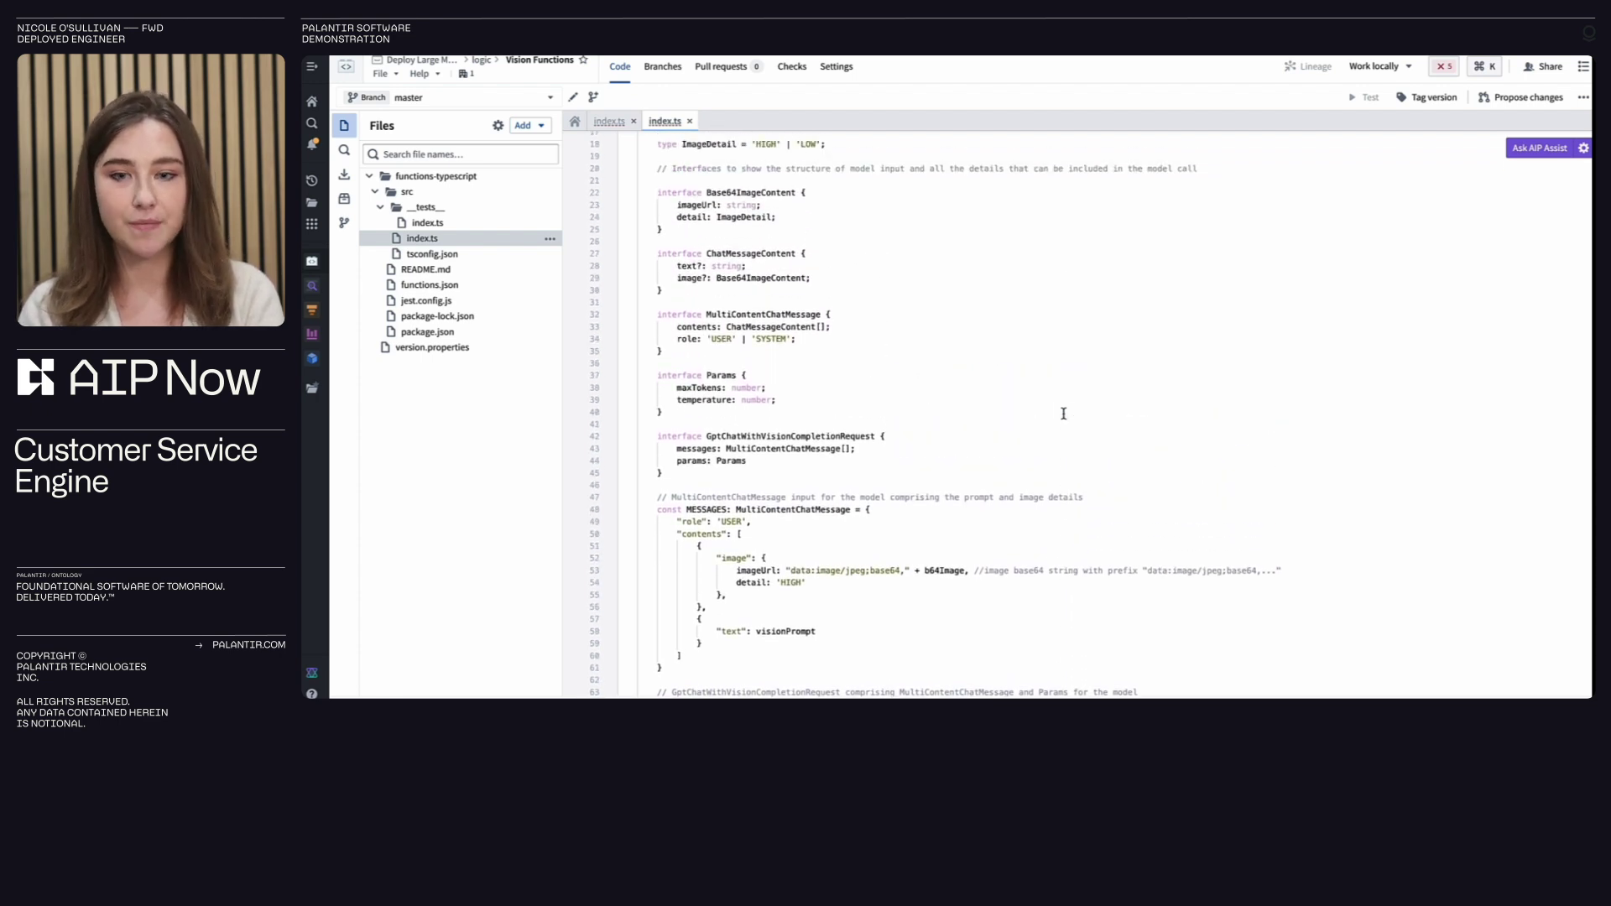
scroll(1063, 413, "up", 7)
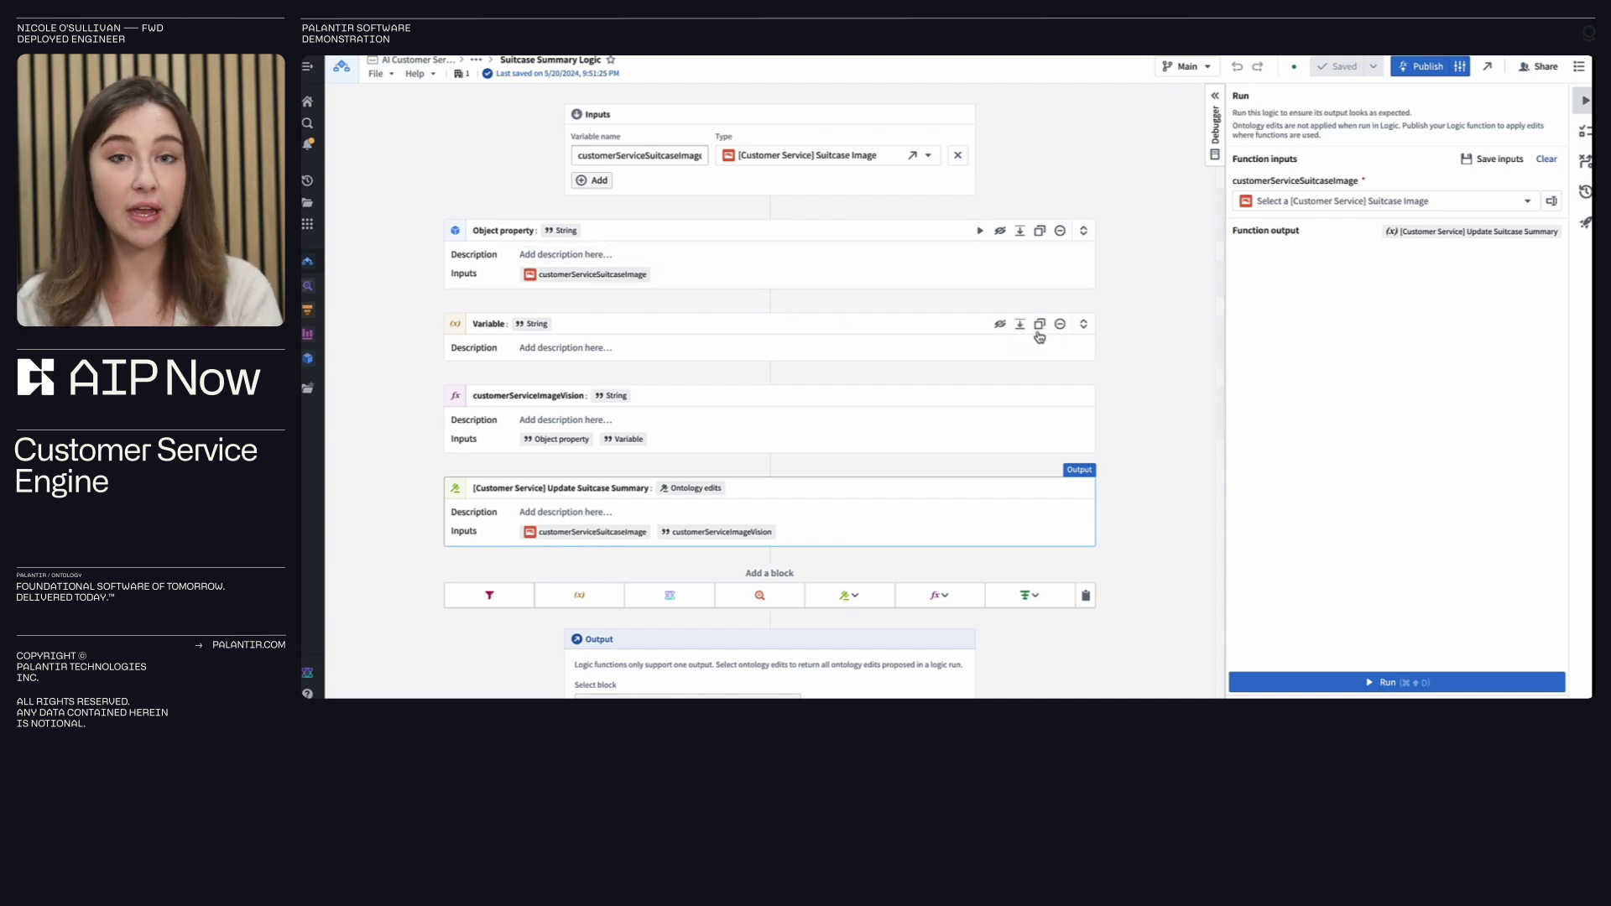
Step: Inspect the Variable, customerServiceImageVision and Update Suitcase Summary blocks, including the b64Image input
left_click(1082, 326)
scroll(733, 341, "down", 2)
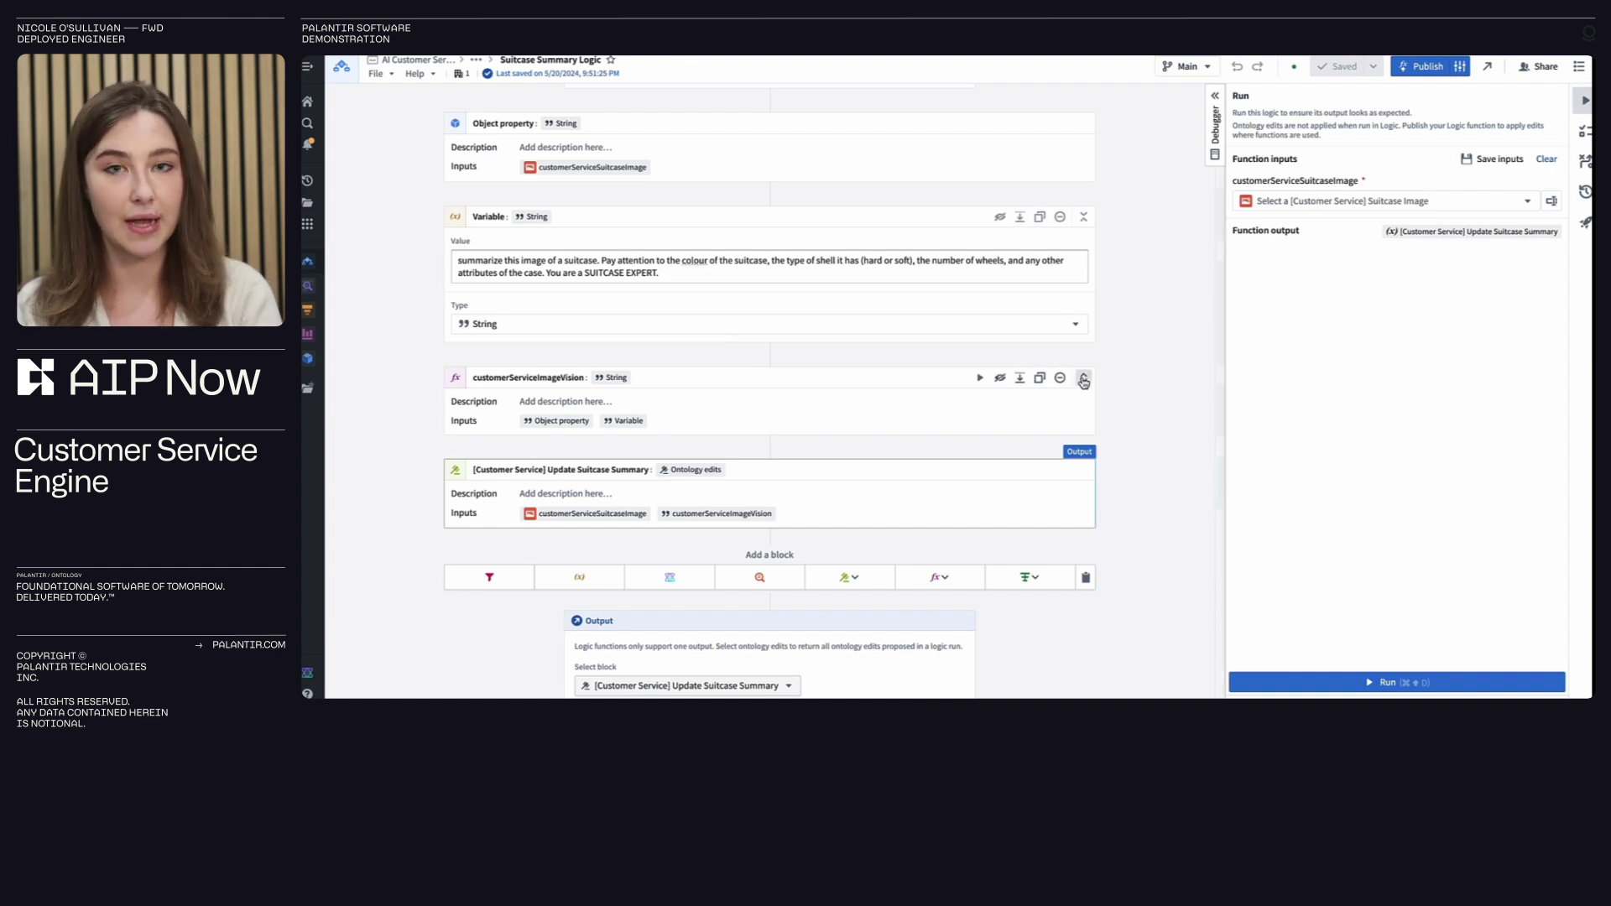
left_click(1083, 377)
scroll(755, 379, "down", 1)
left_click(500, 380)
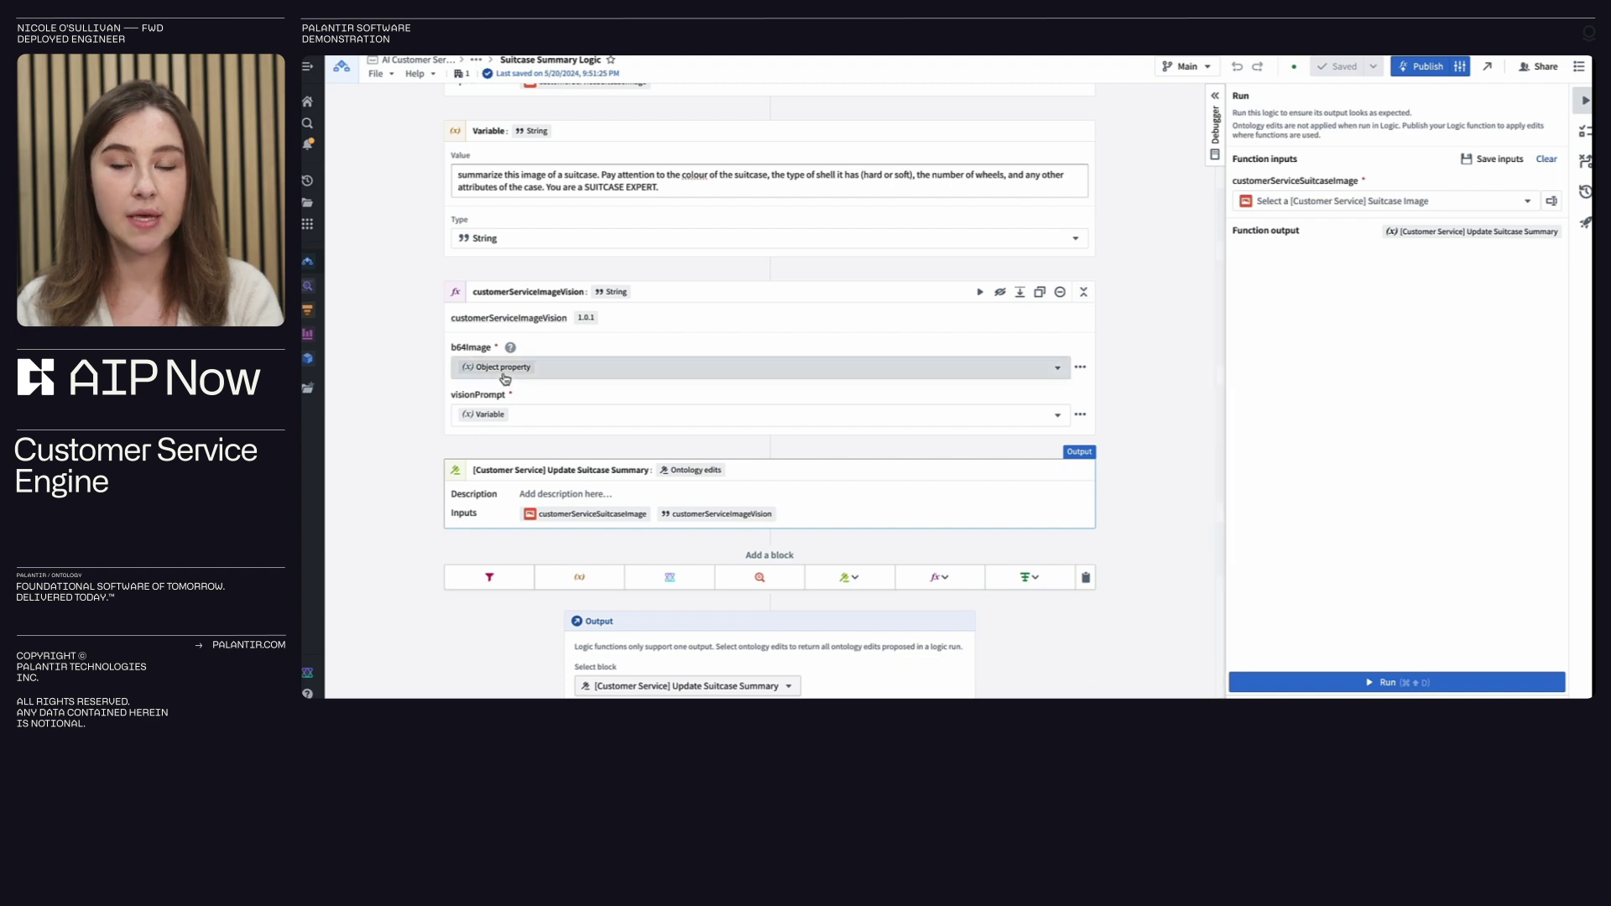
scroll(532, 182, "up", 1)
left_click(670, 448)
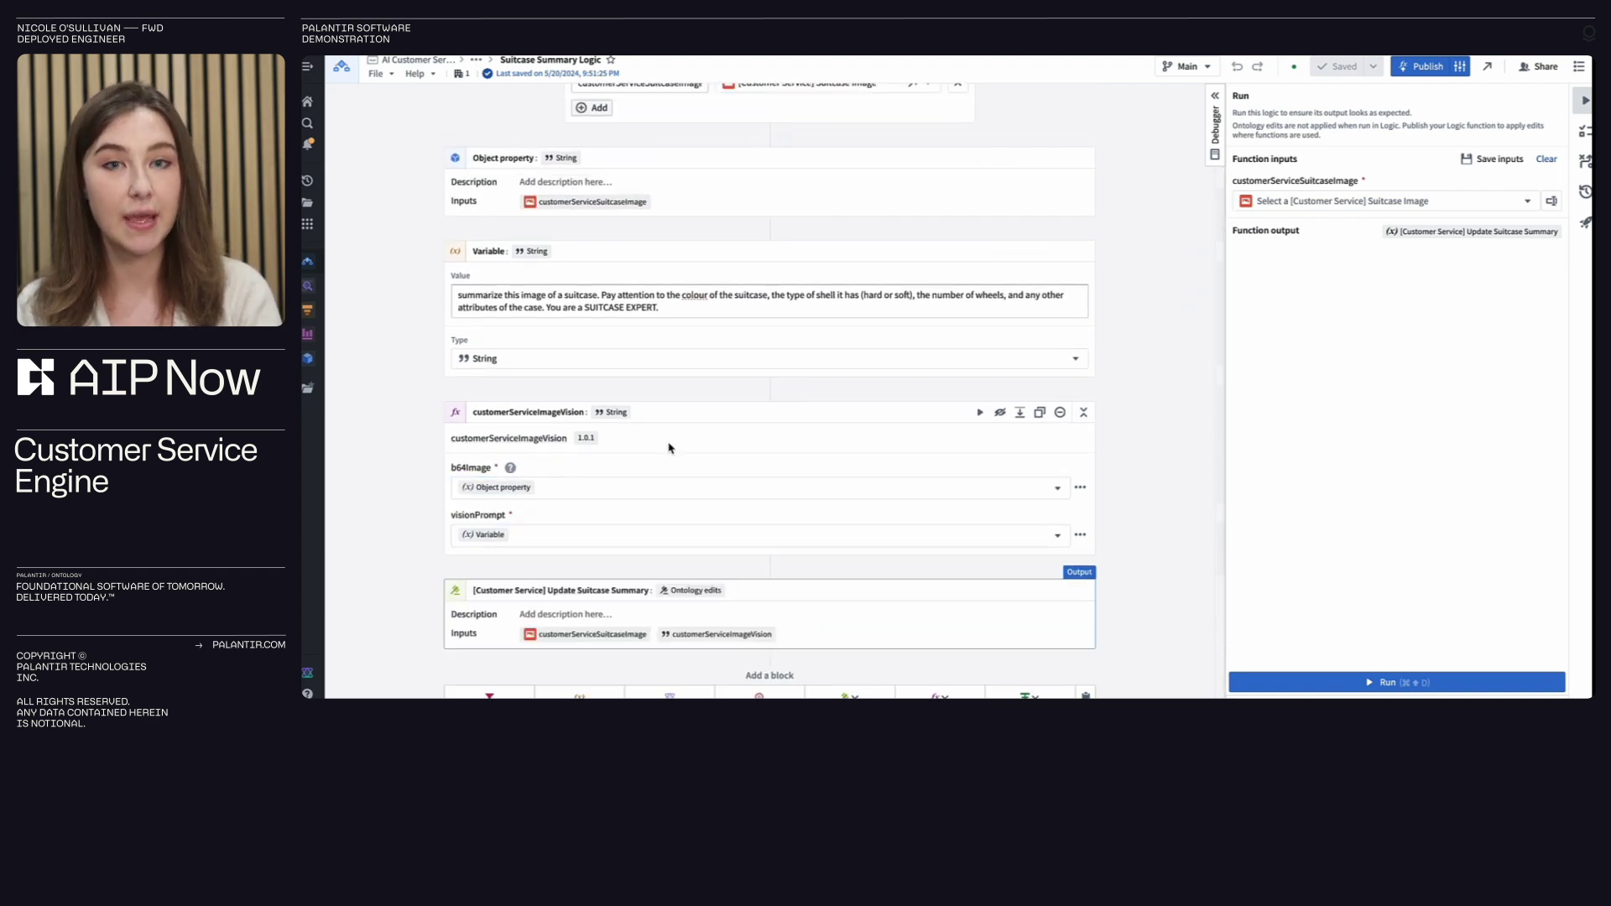
scroll(612, 528, "down", 1)
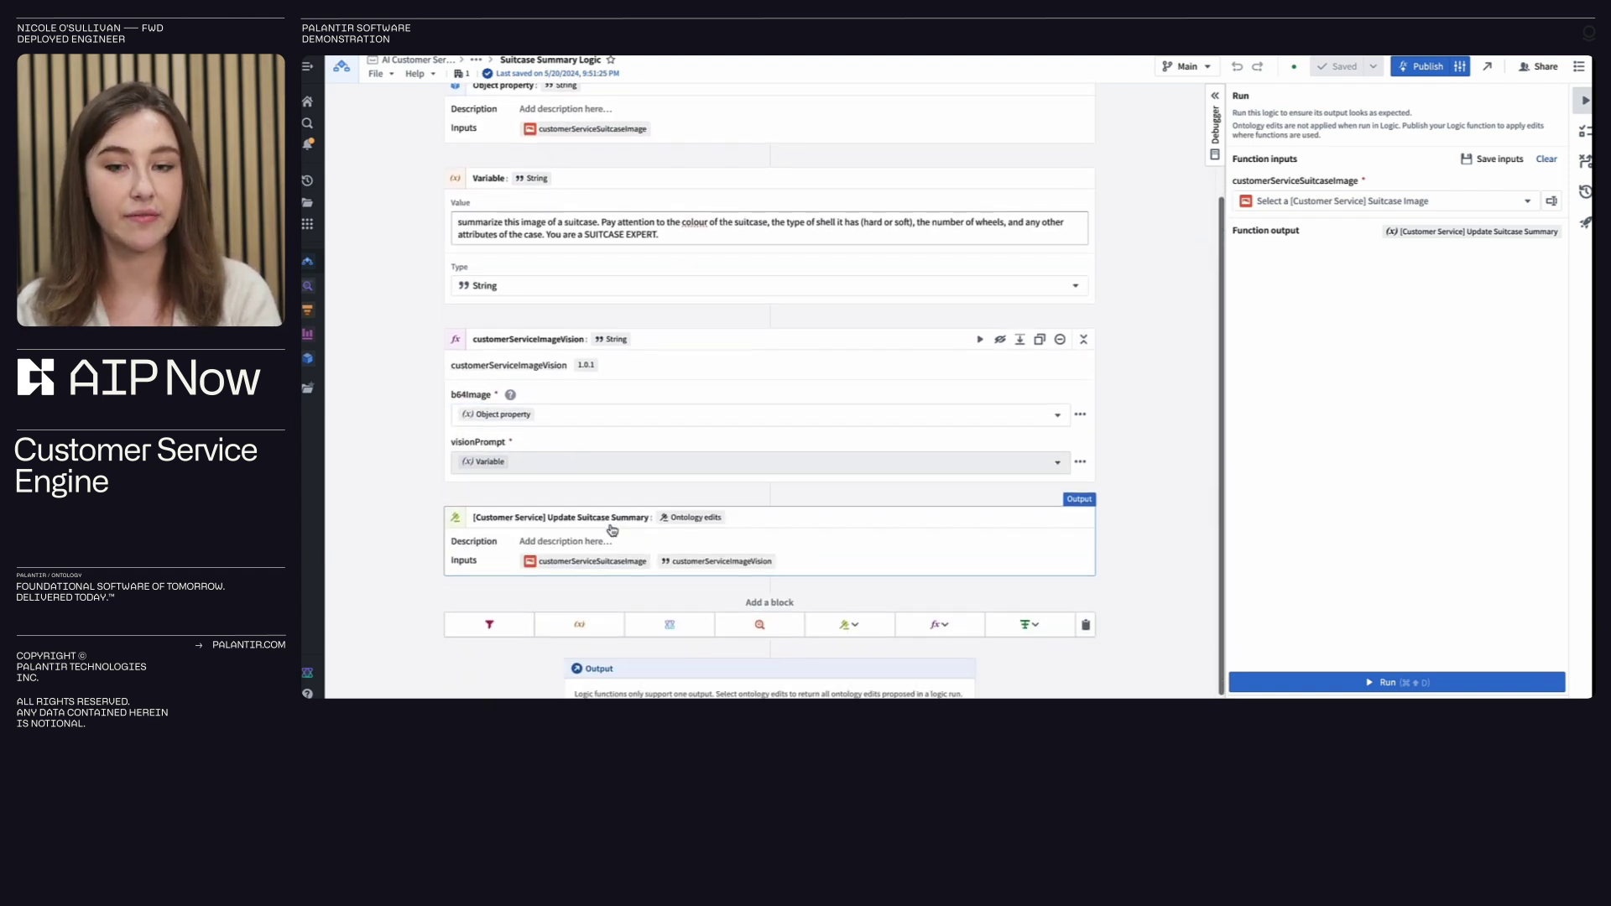
left_click(1083, 469)
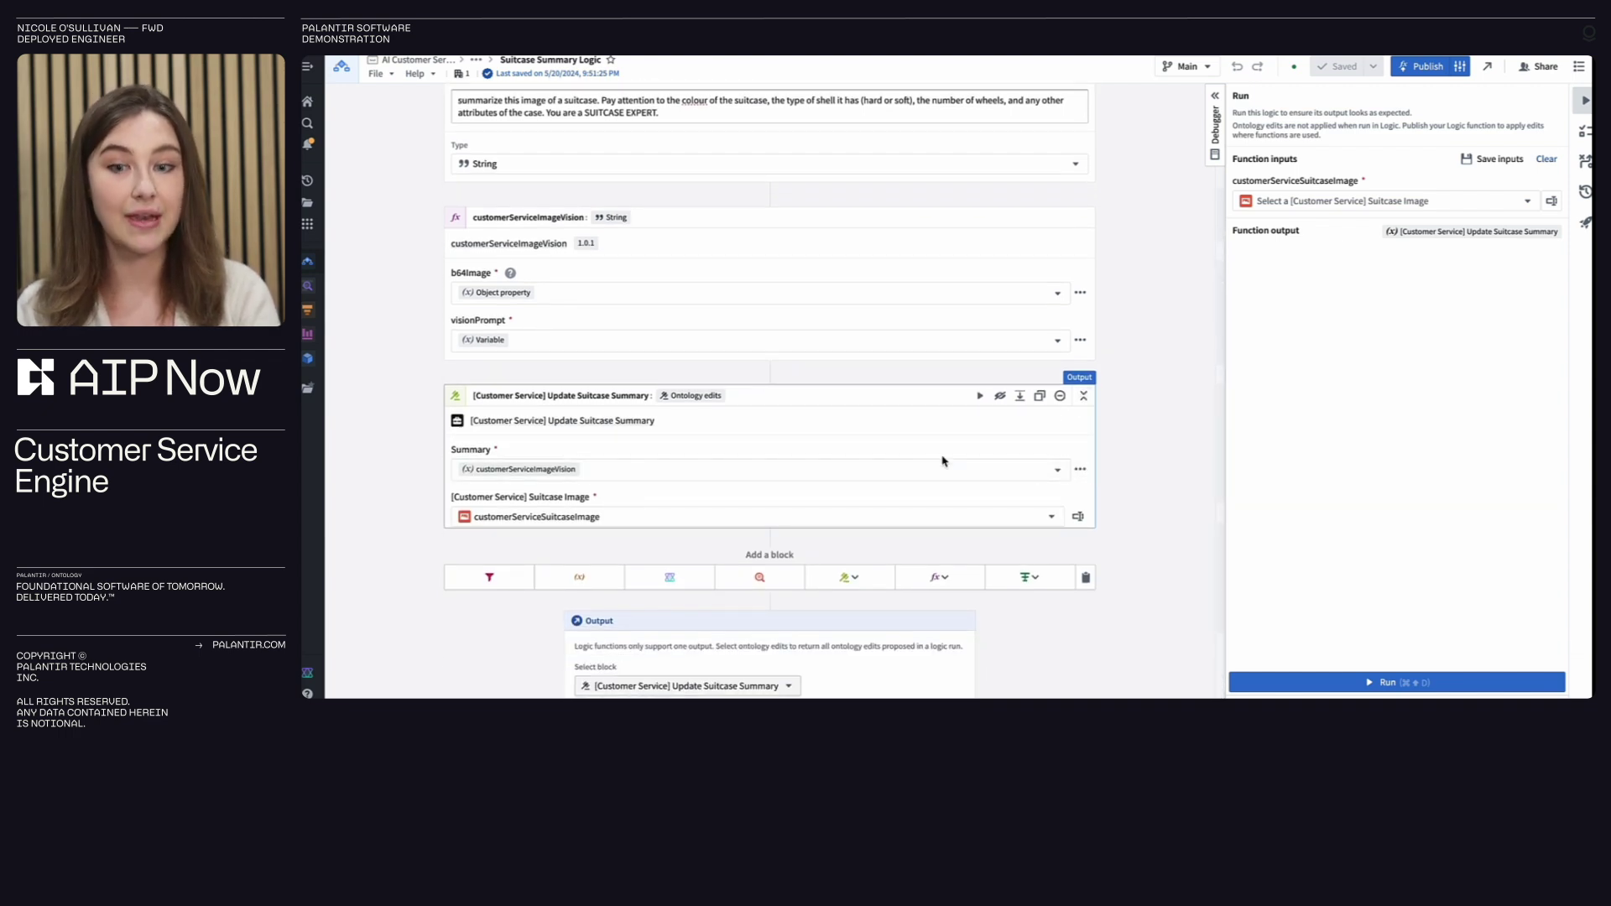
Step: Run the Suitcase Summary Logic on suitcase3.jpeg
left_click(1329, 206)
left_click(1283, 243)
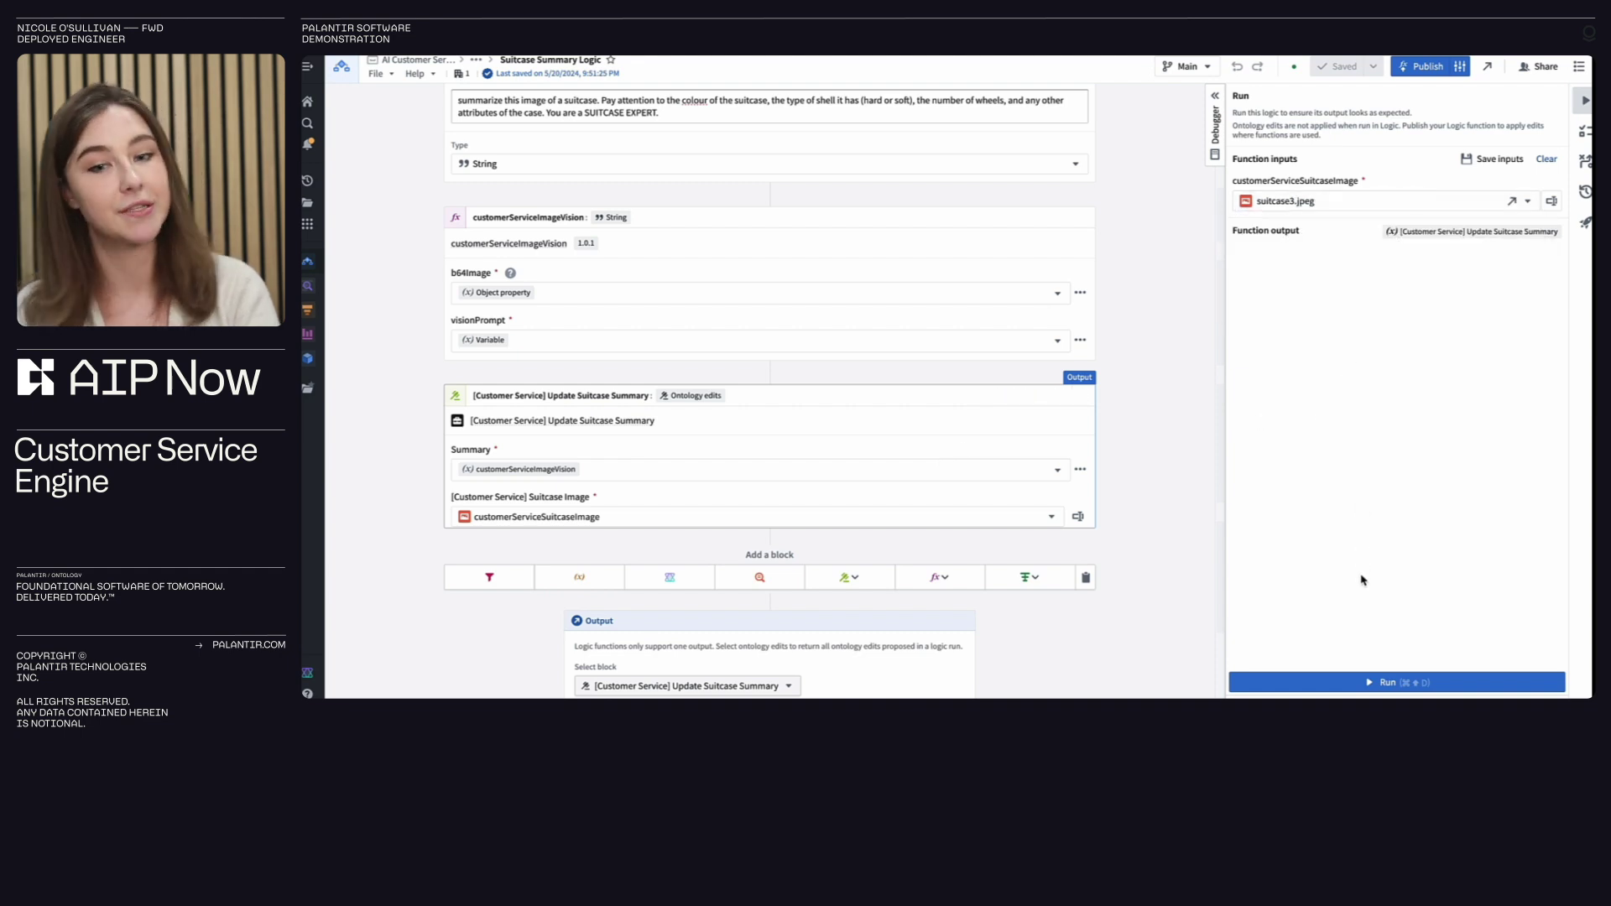
left_click(1382, 682)
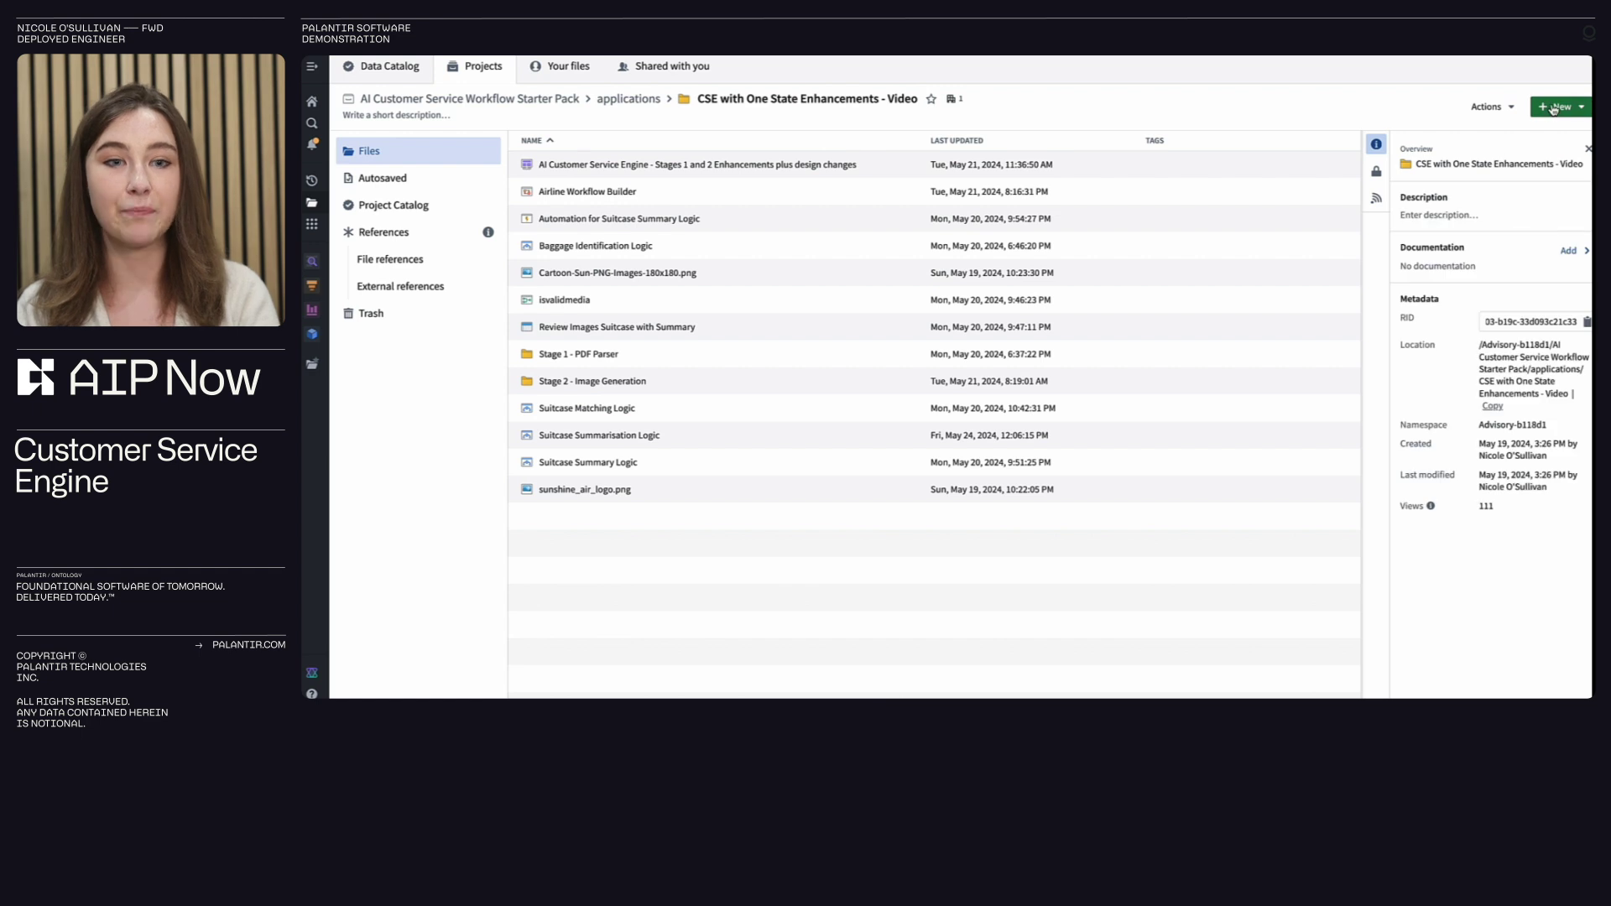
Step: Create a new AIP Logic function named Suitcase Matching
left_click(1553, 107)
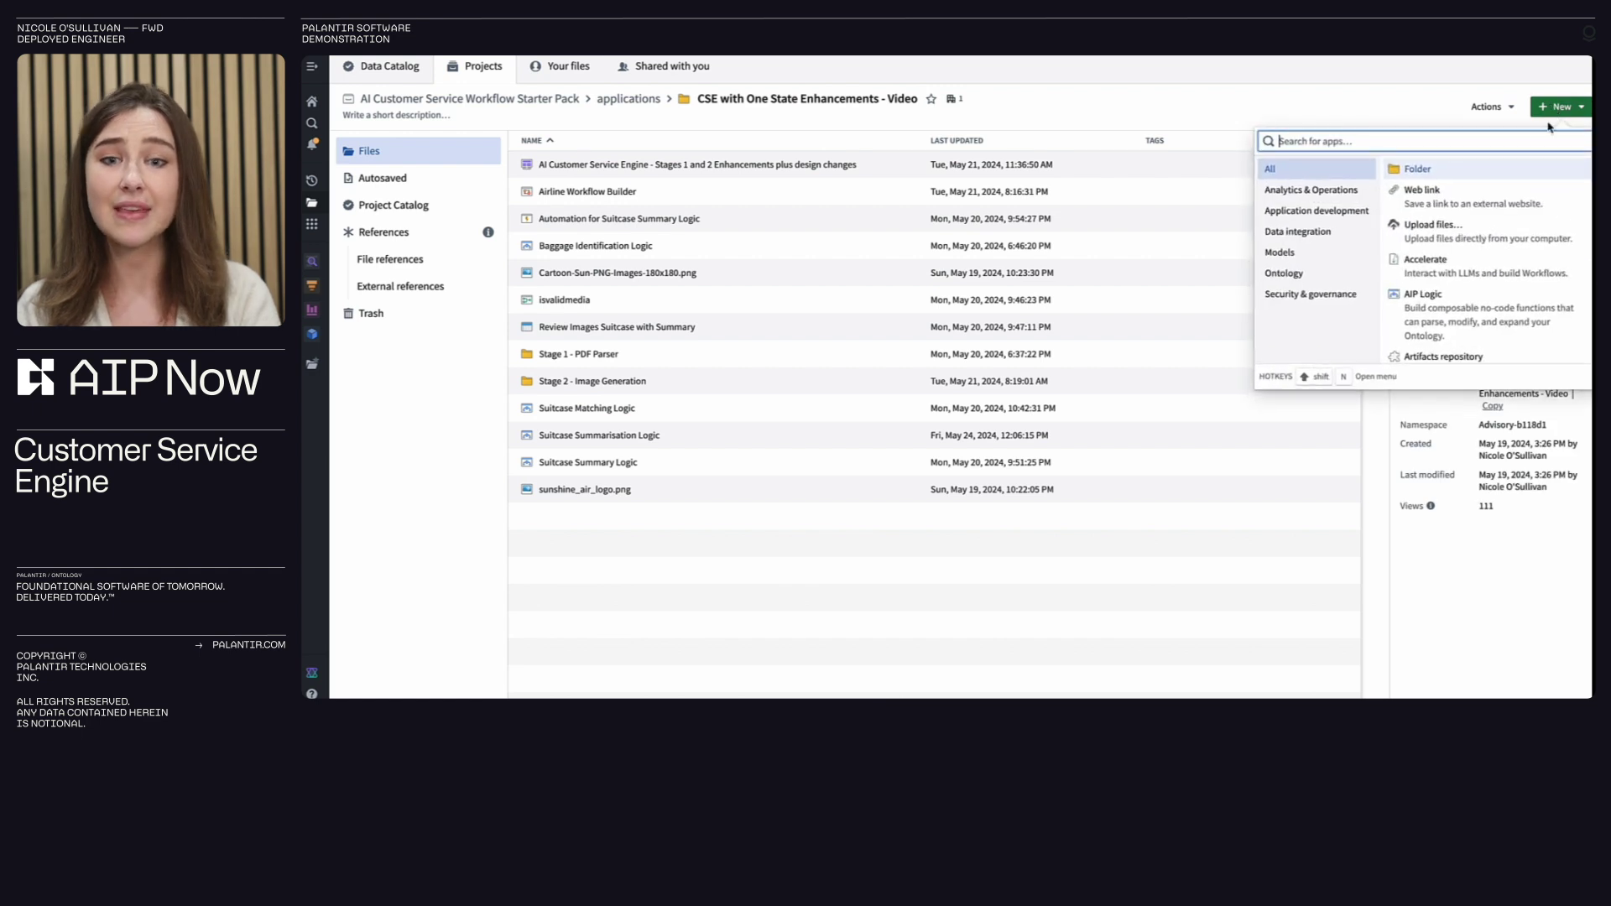
left_click(1443, 308)
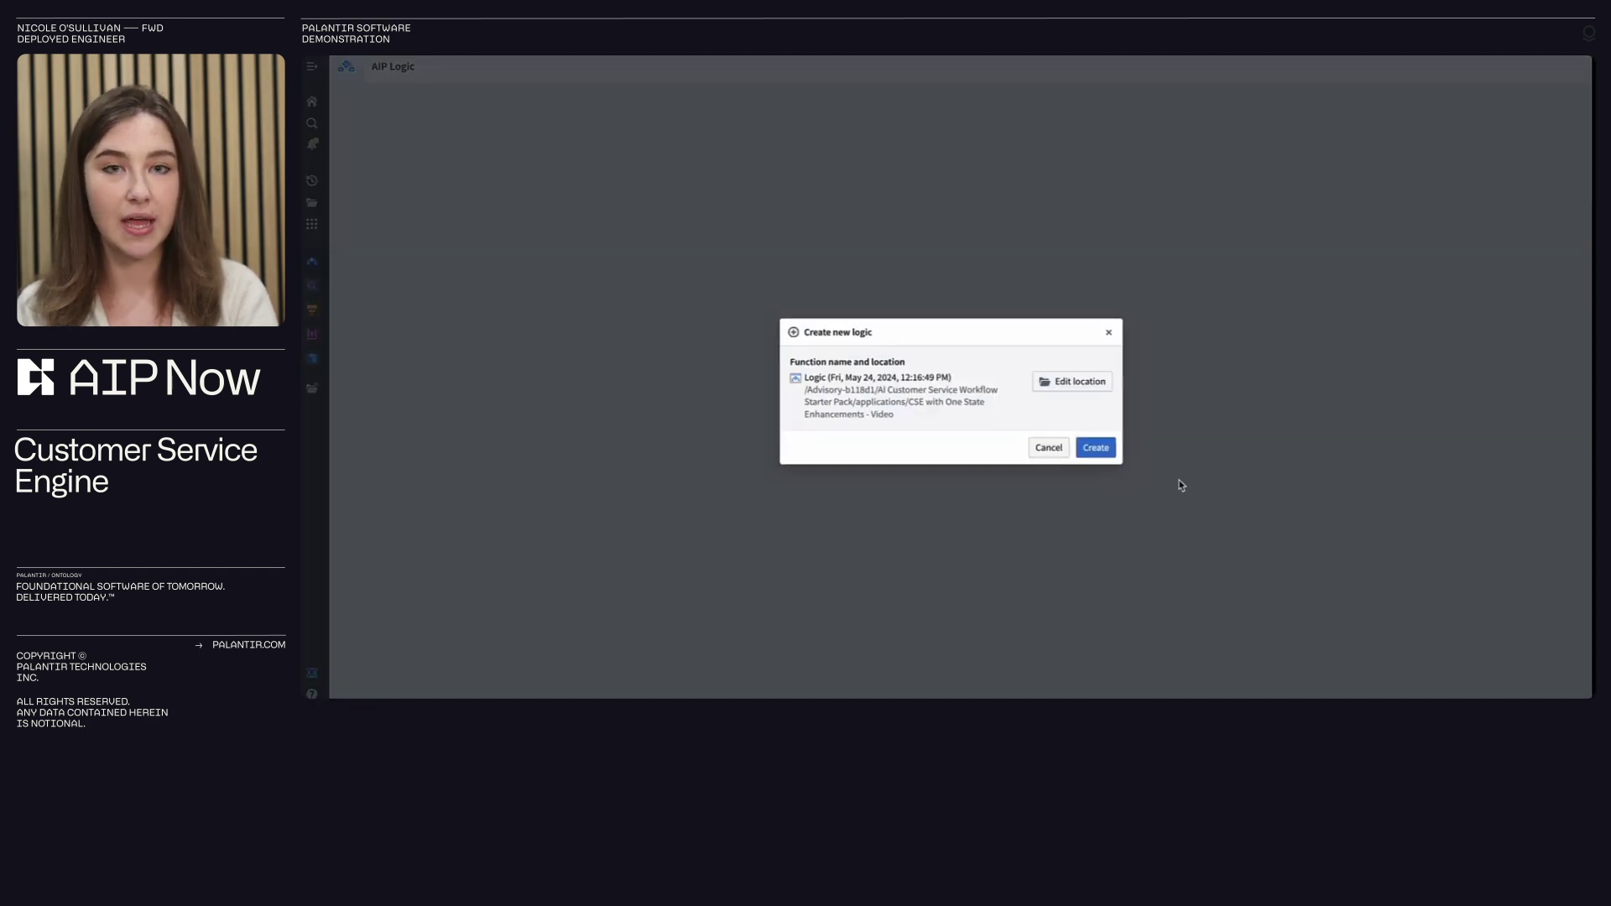
left_click(1098, 449)
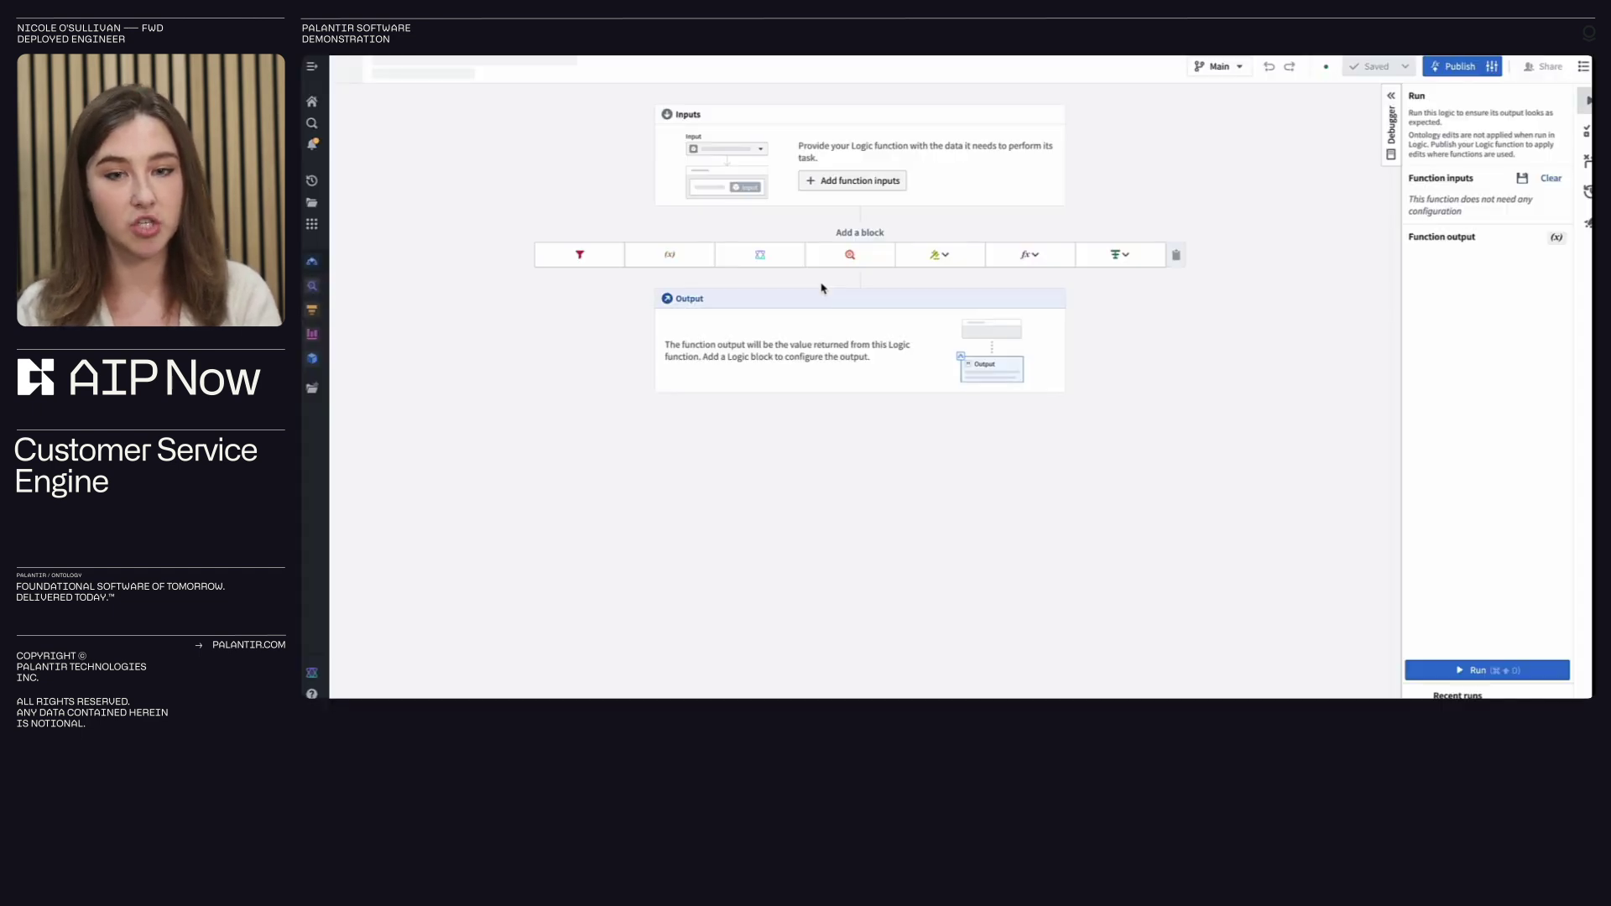
left_click(503, 59)
type("Suitc")
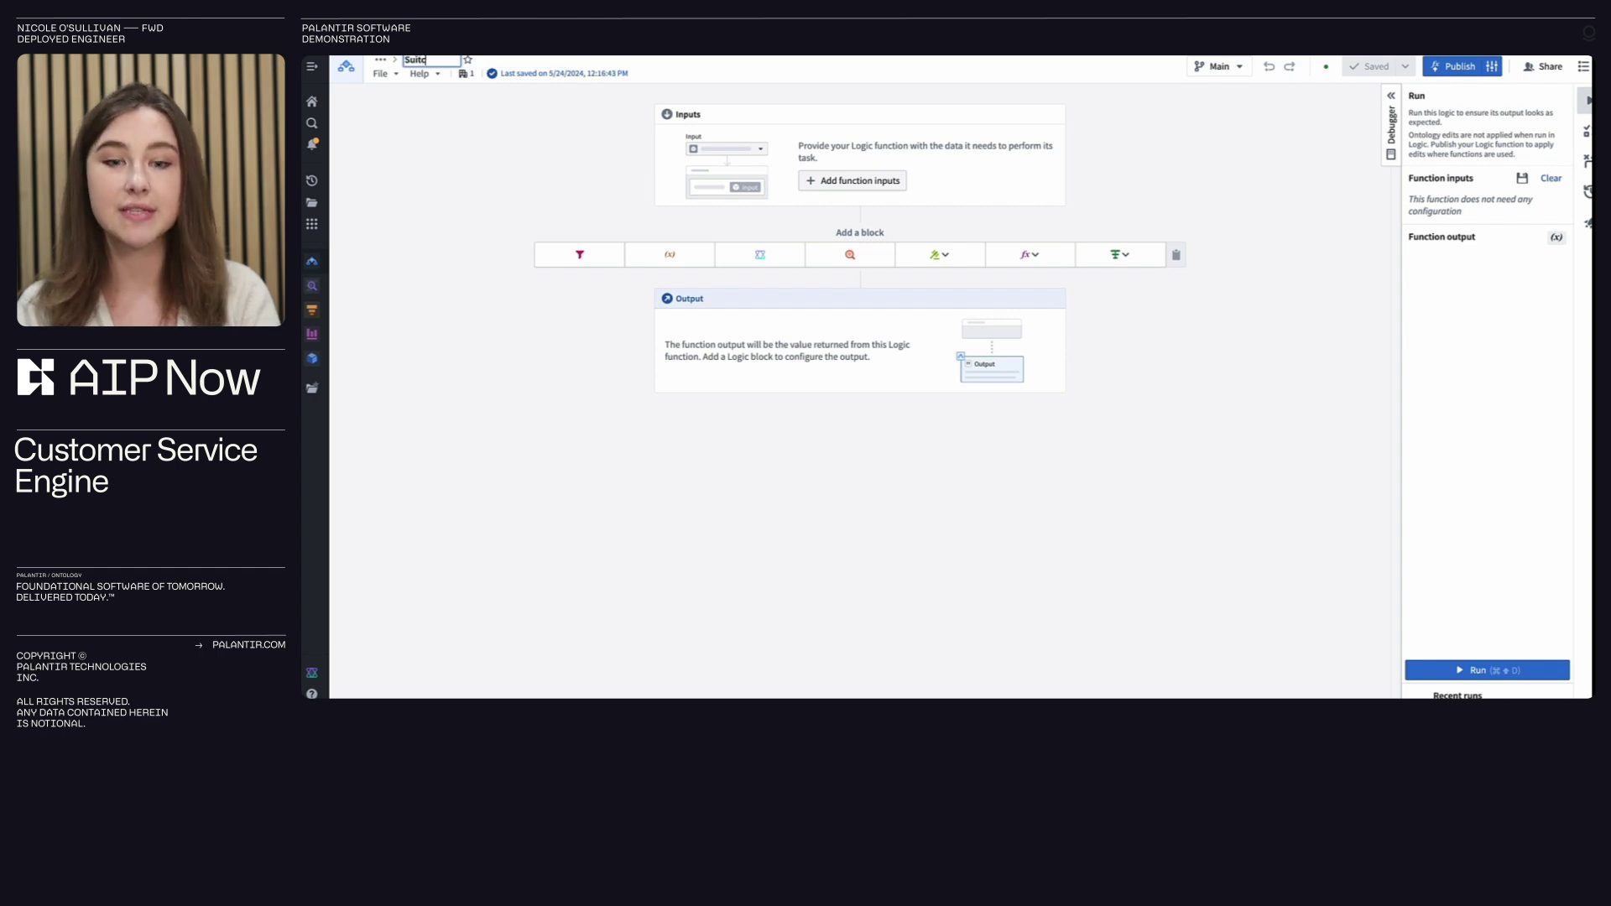
type("ase Matching")
key("Return")
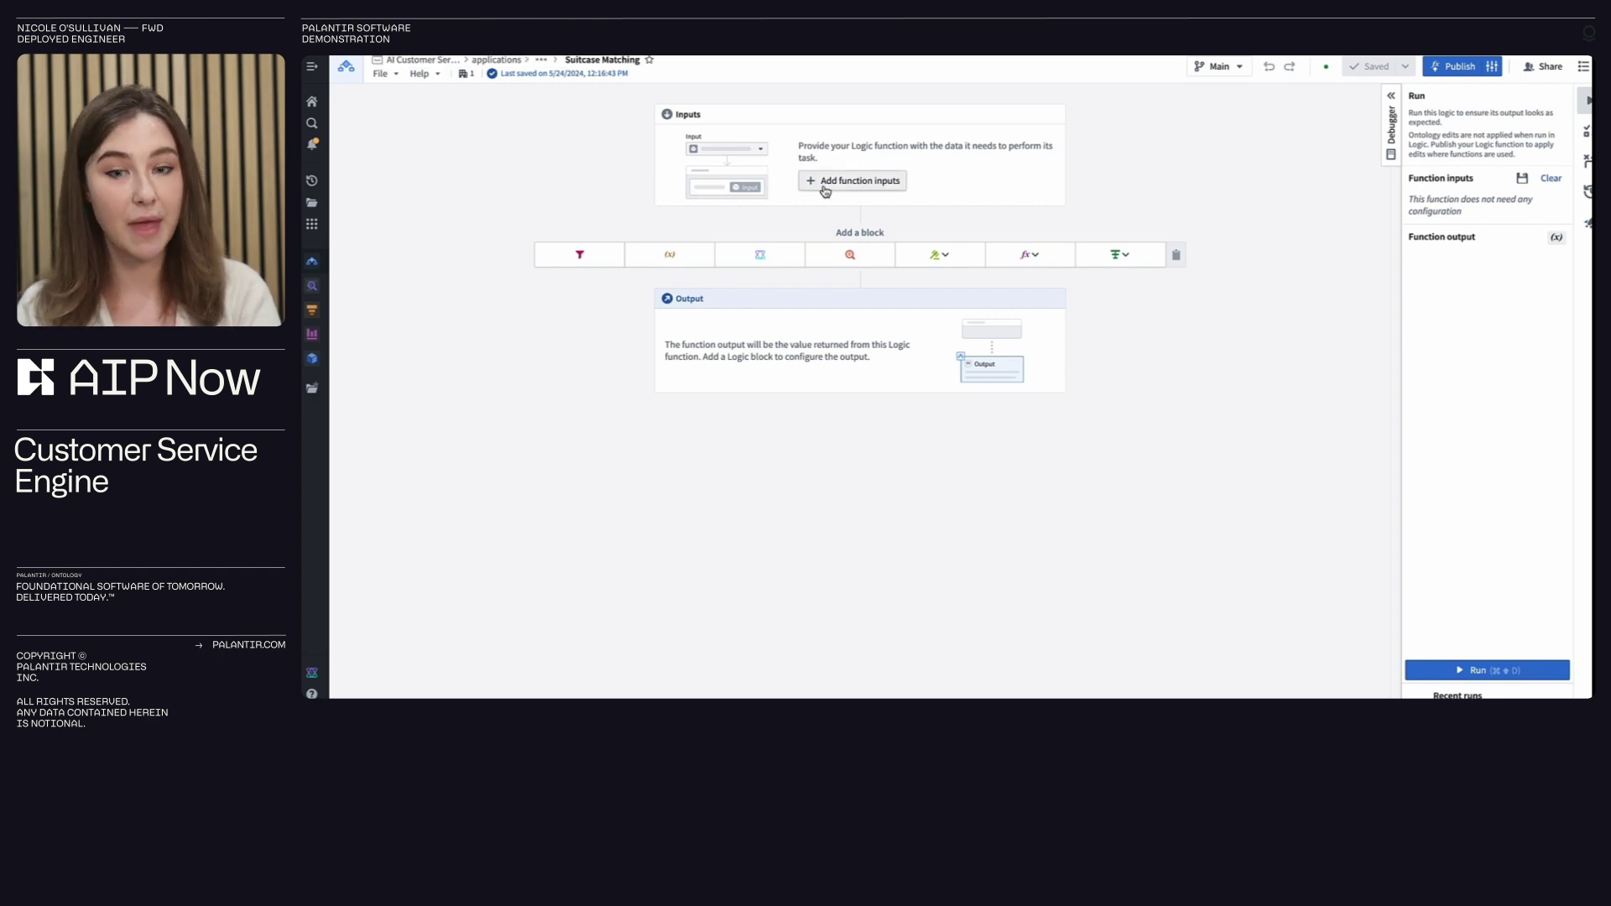
Step: Add a String function input named query
left_click(826, 190)
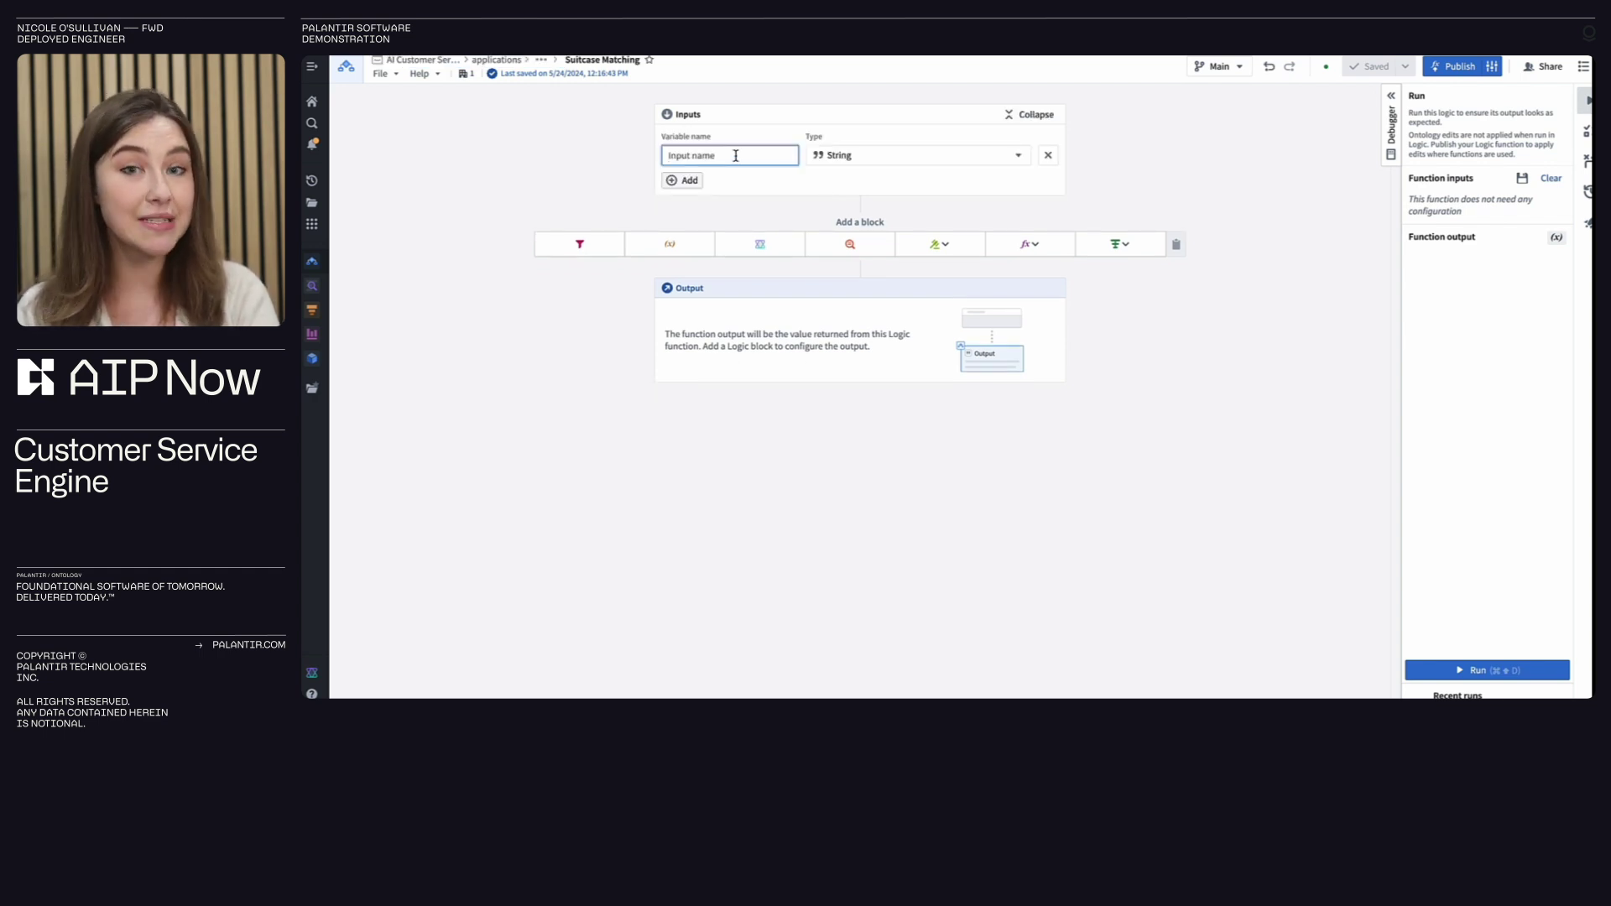
type("query")
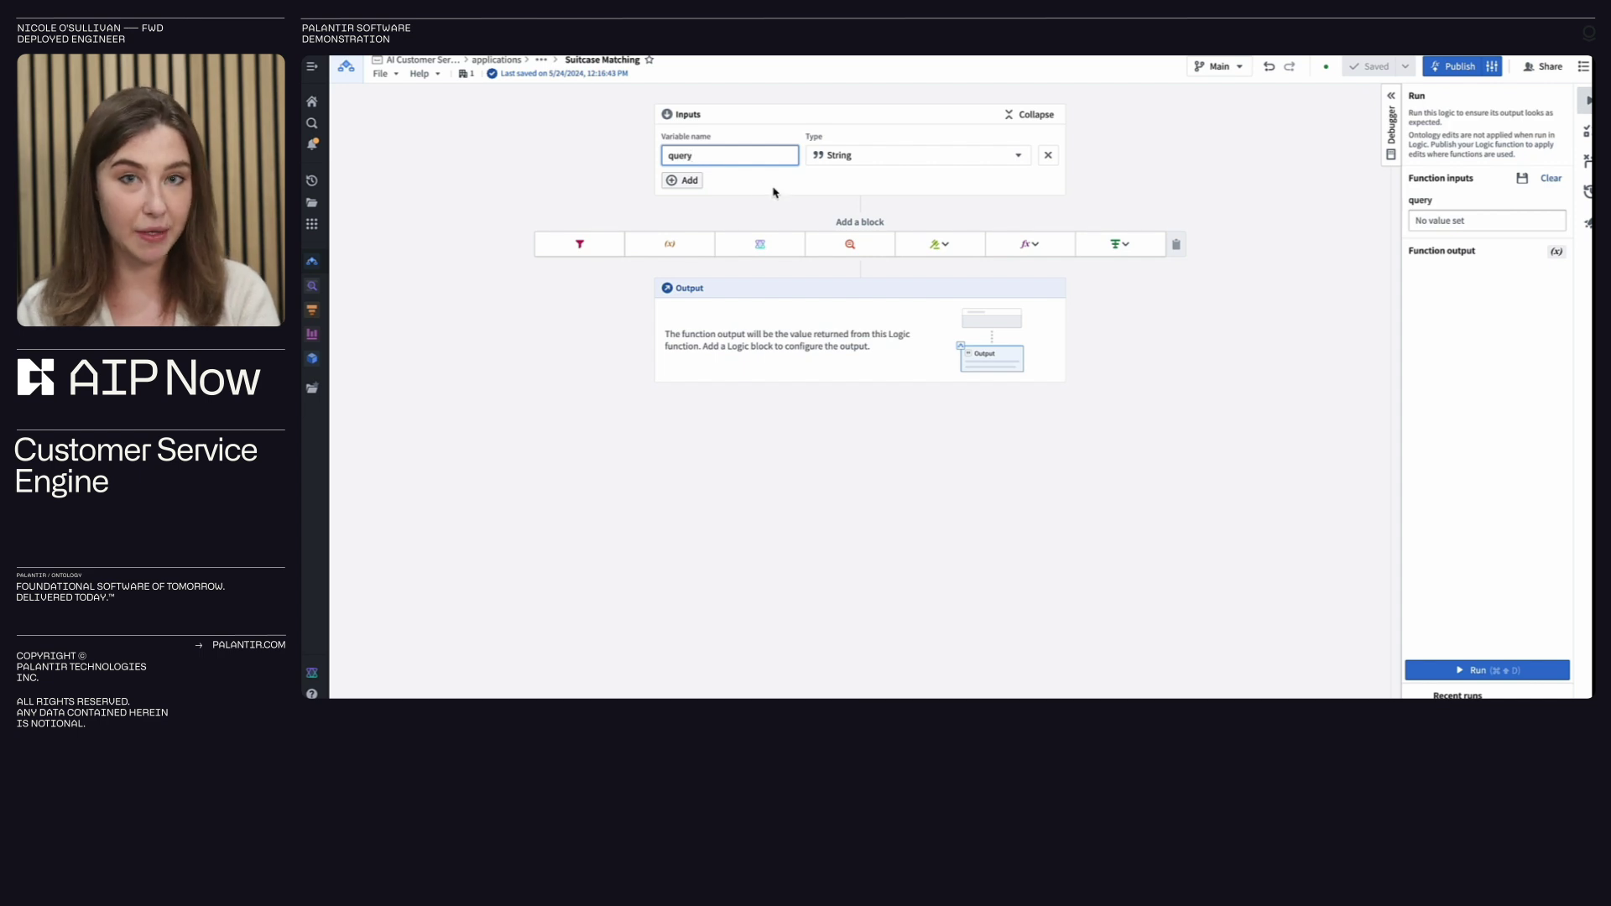
left_click(773, 191)
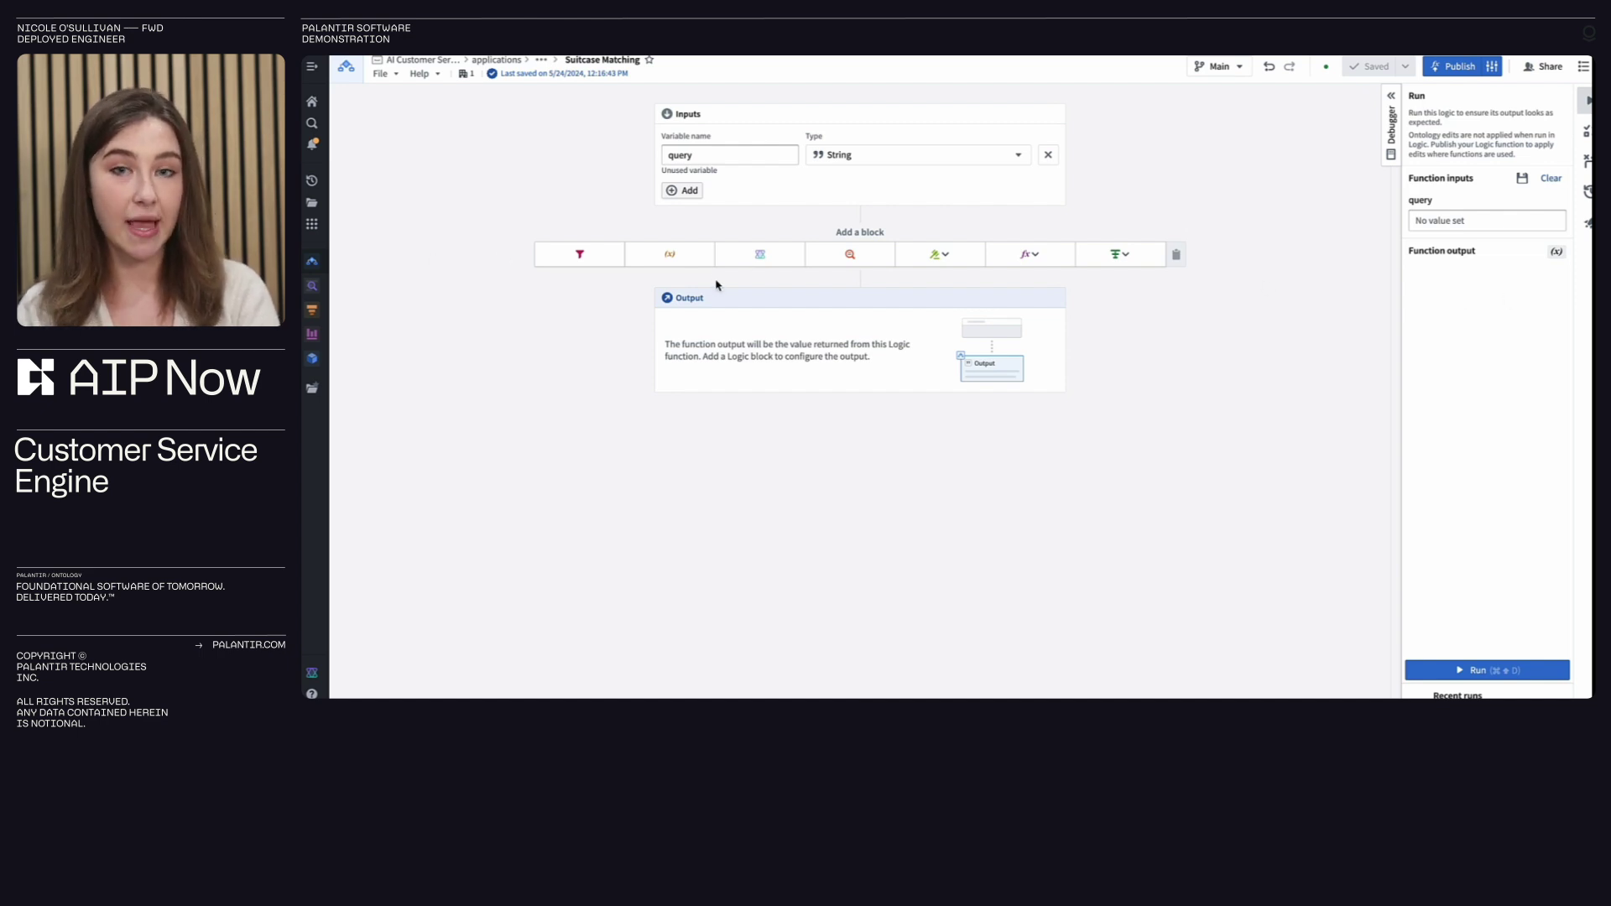
Step: Add a Use LLM block whose system prompt compares the user's query against suitcase summaries
left_click(761, 255)
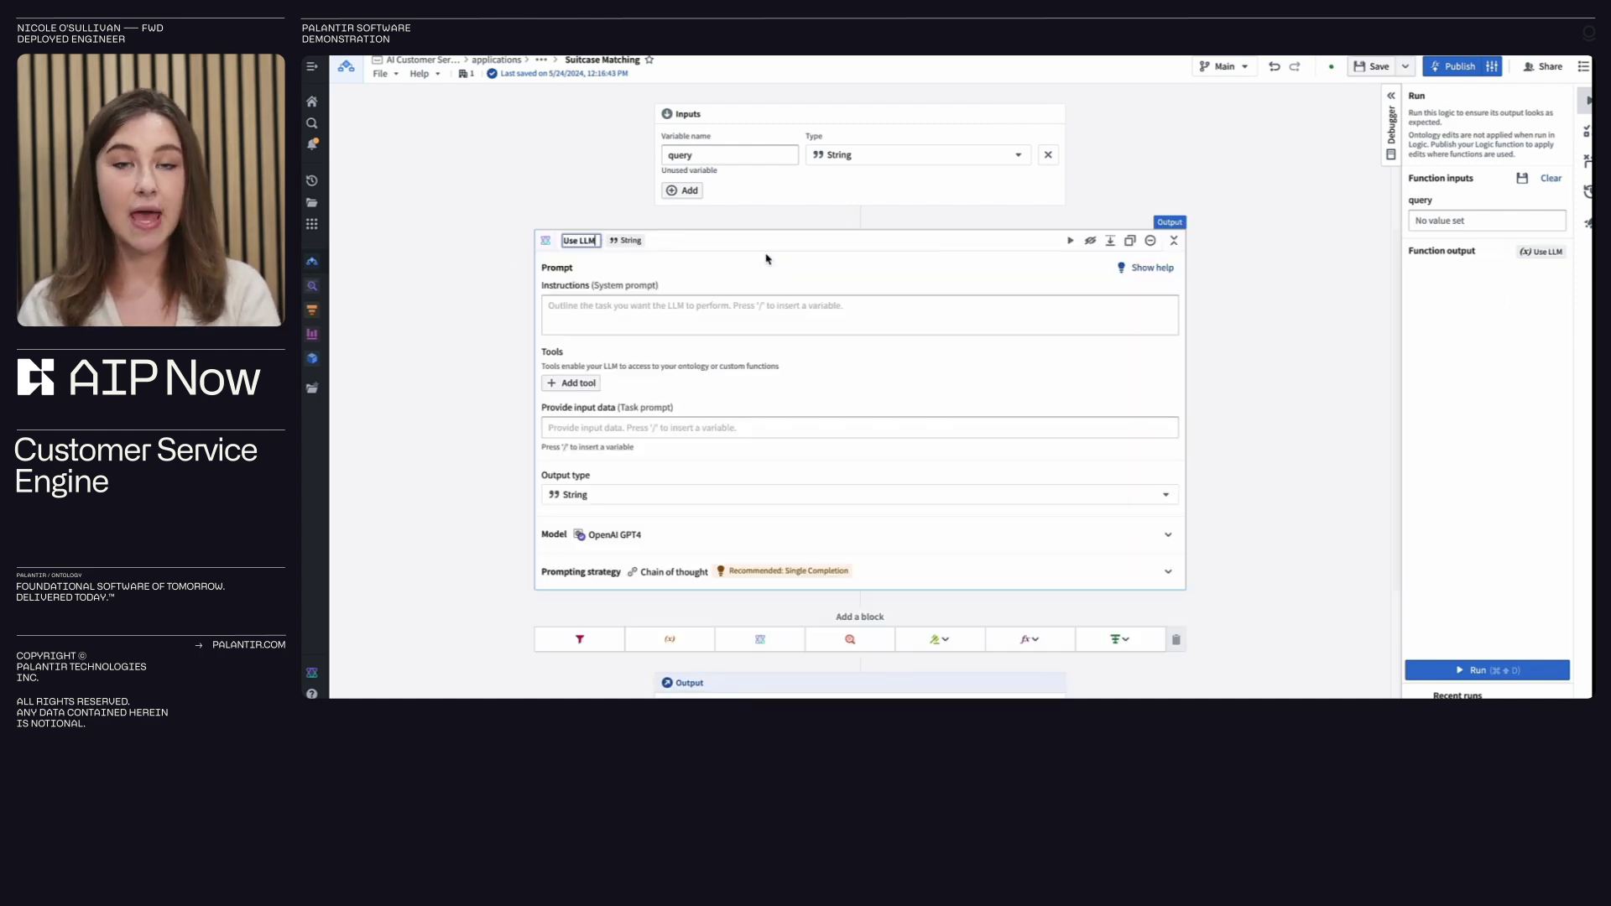
left_click(728, 309)
type("The")
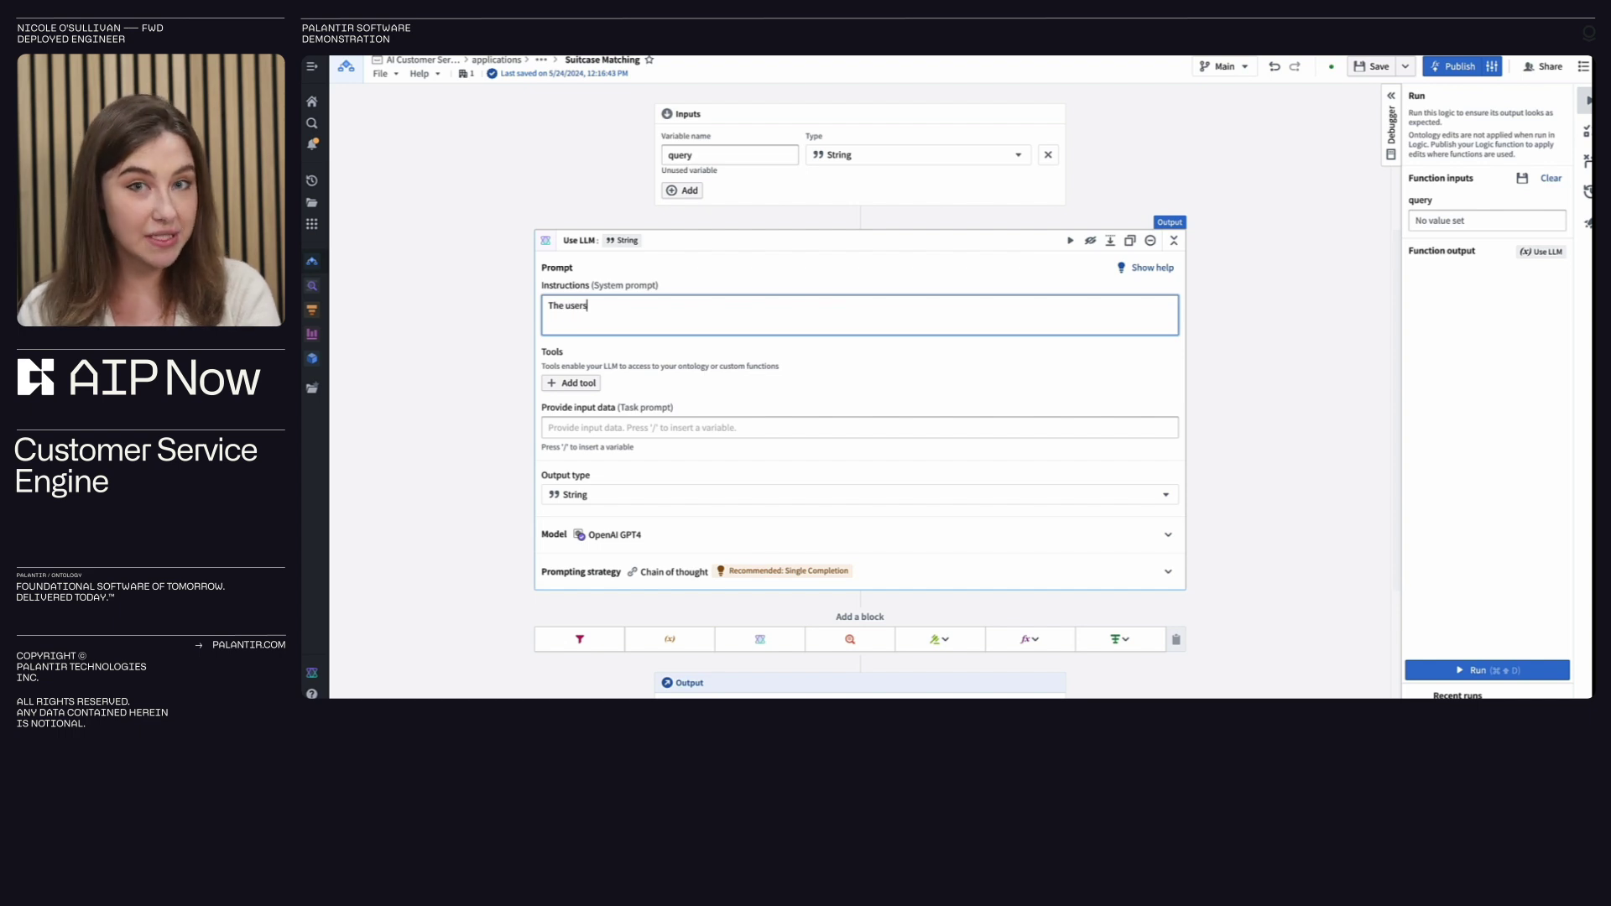
type(" user's query will be describing their missing suitcas")
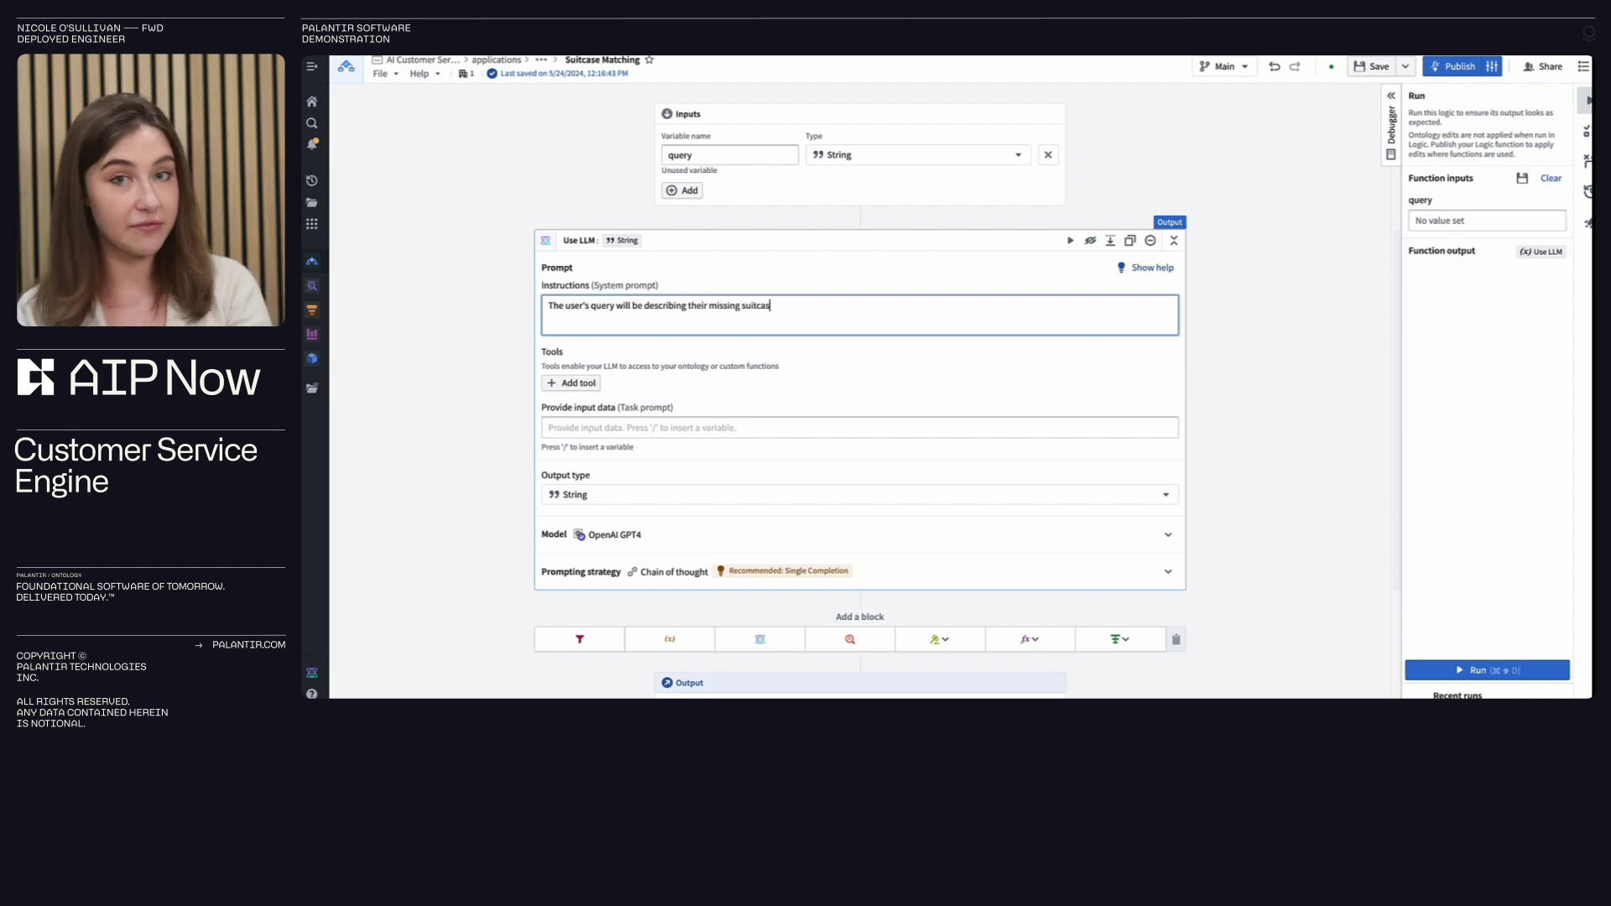
type("t com")
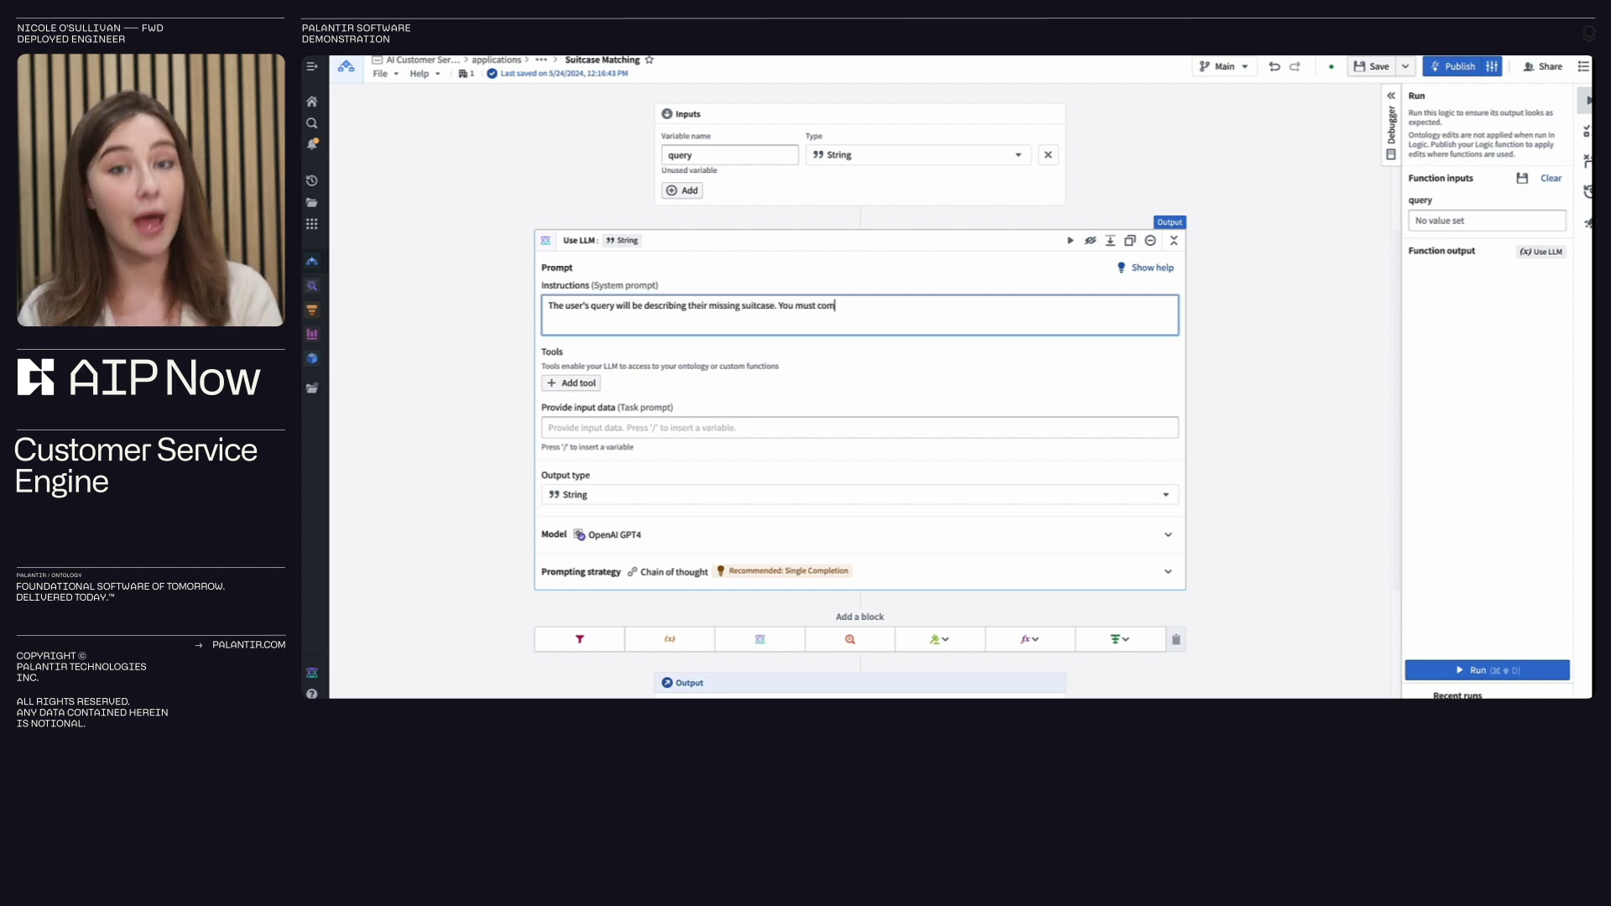
type("pare this description against")
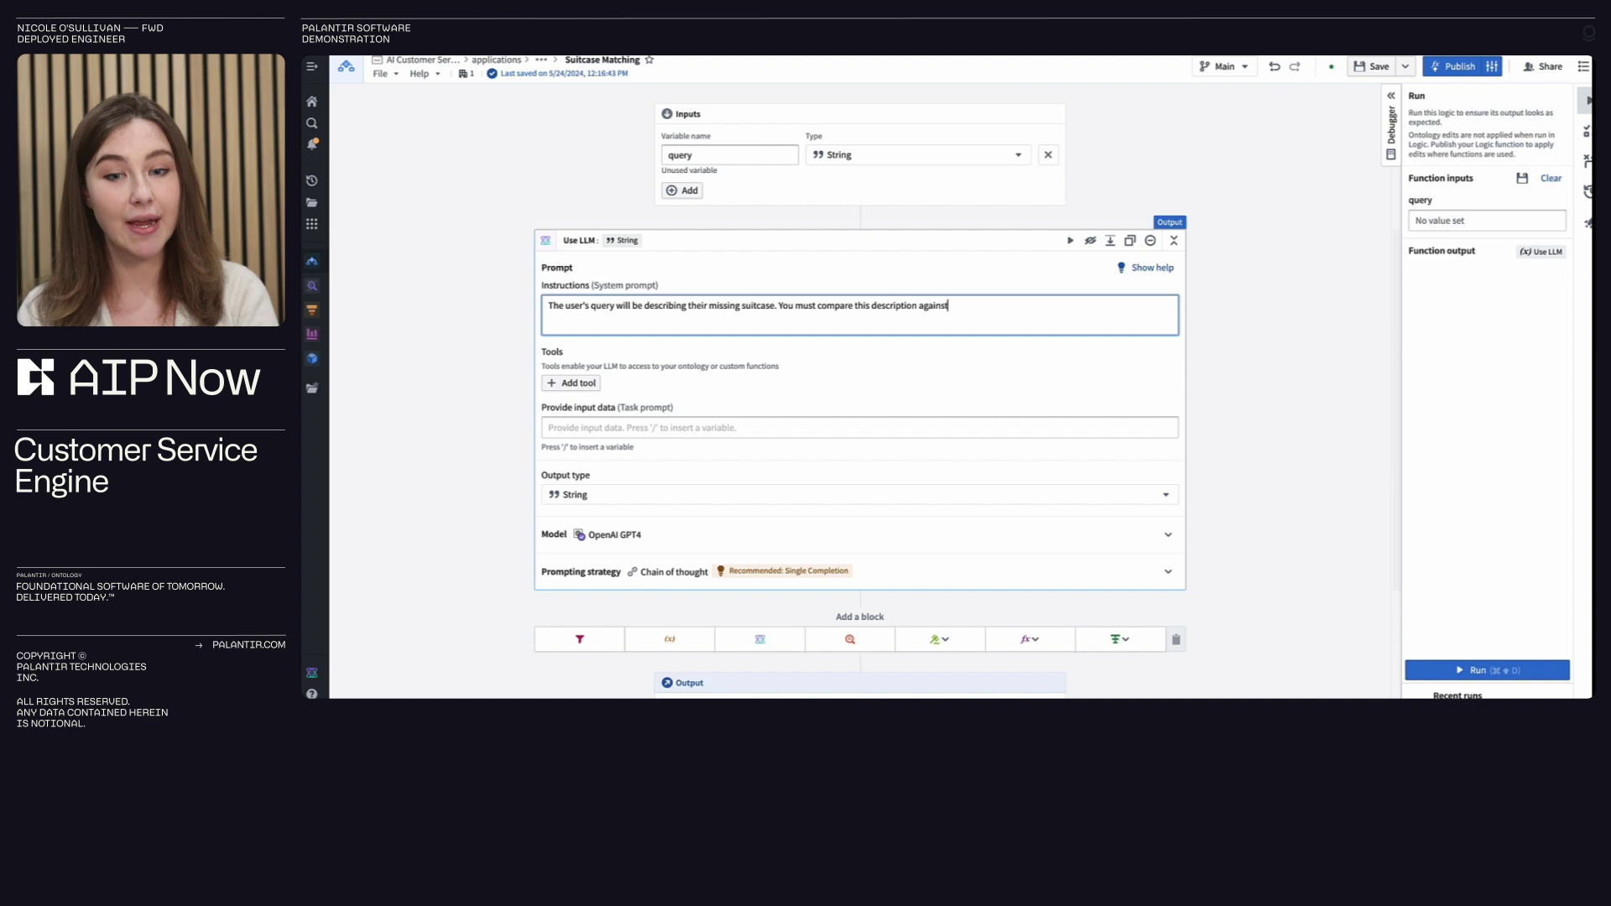
type(" the summaries of suitcases, ")
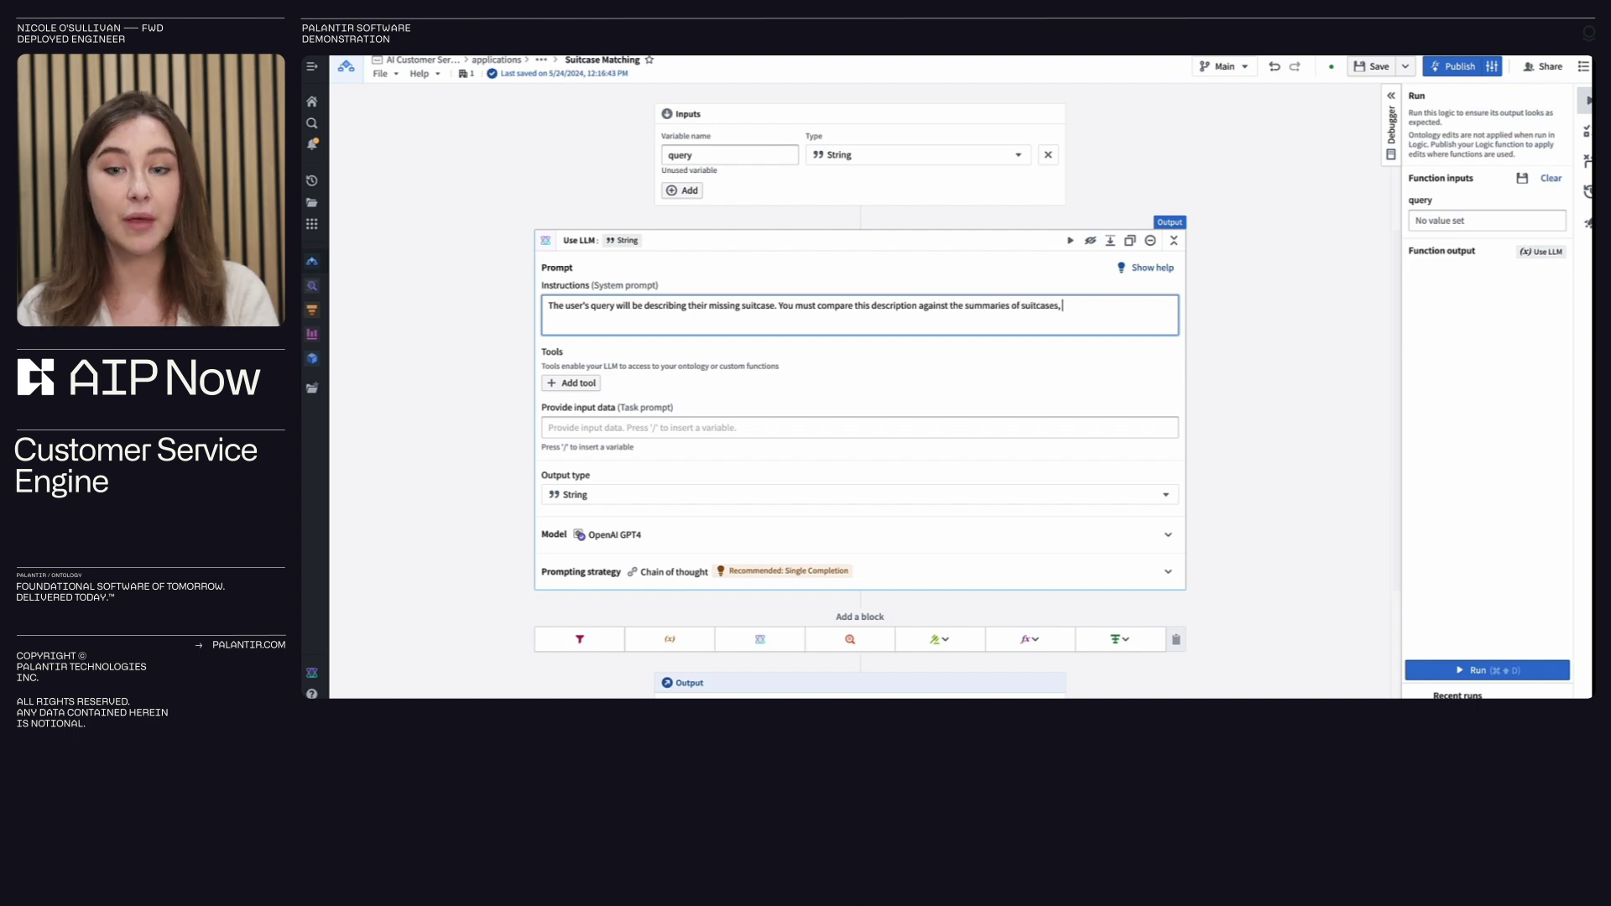
type("and determine which")
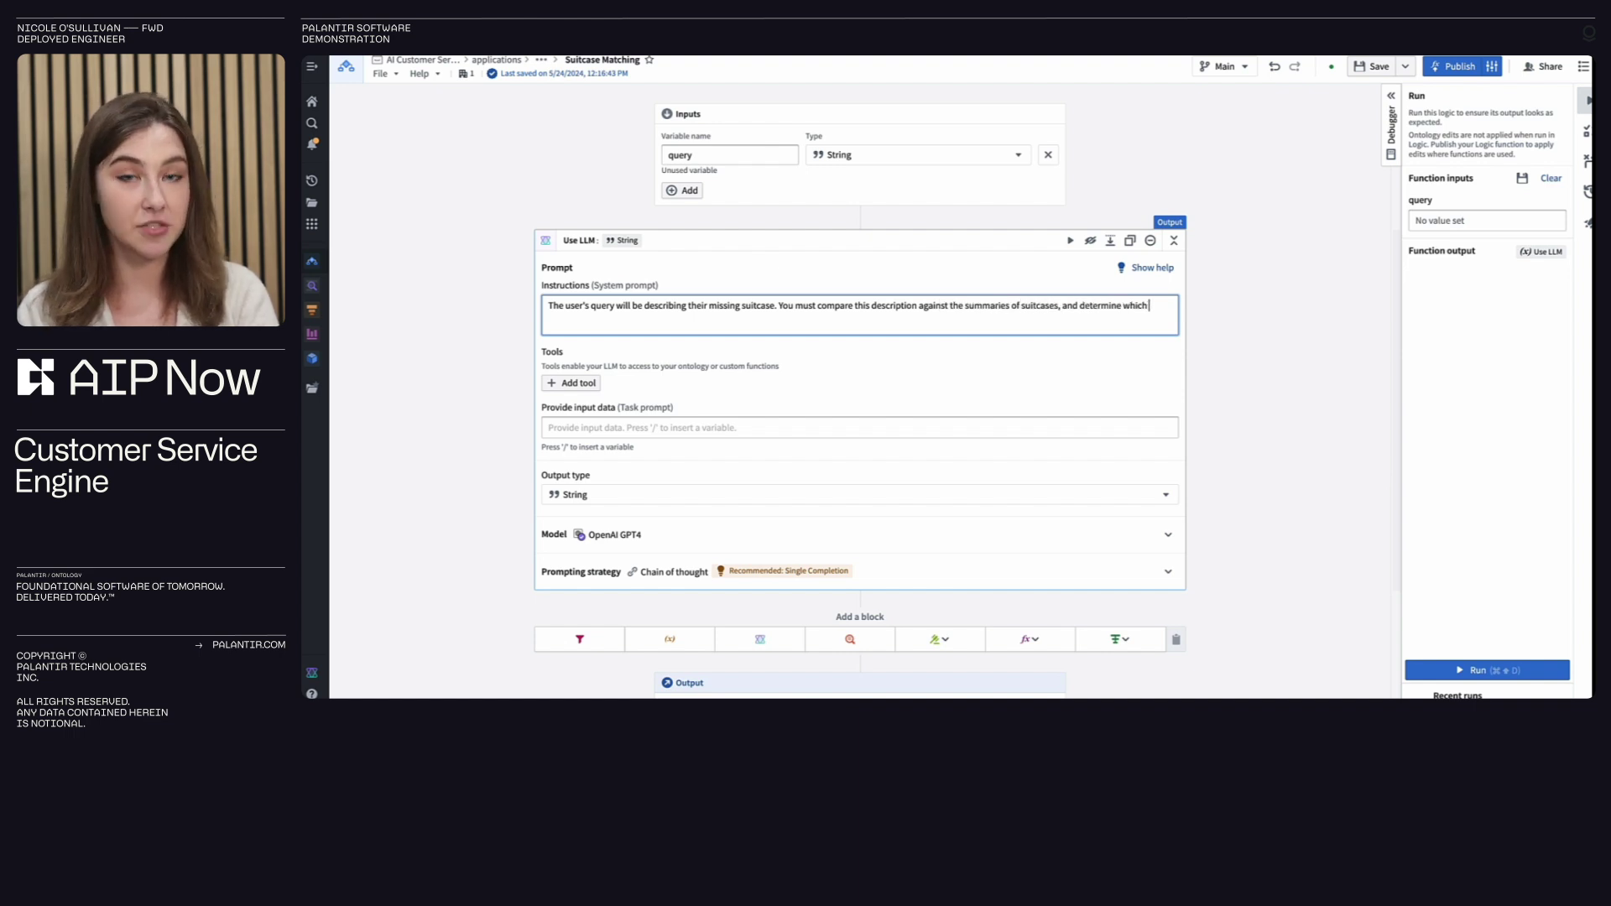
type(" suitcase the user is most likely describing")
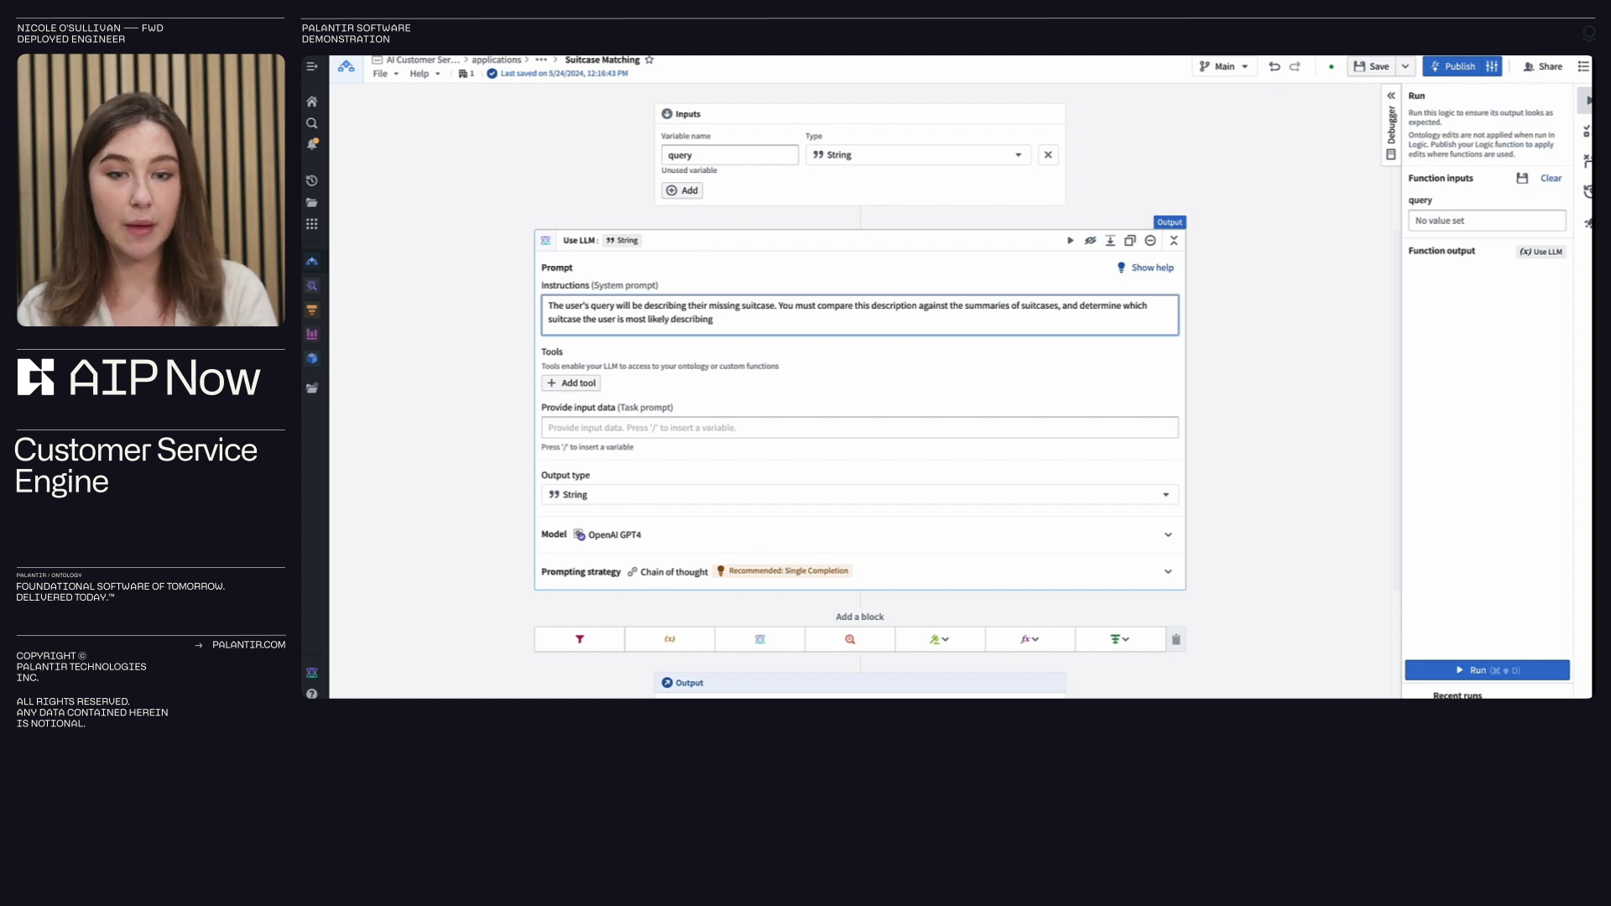
type("at suitcase object is")
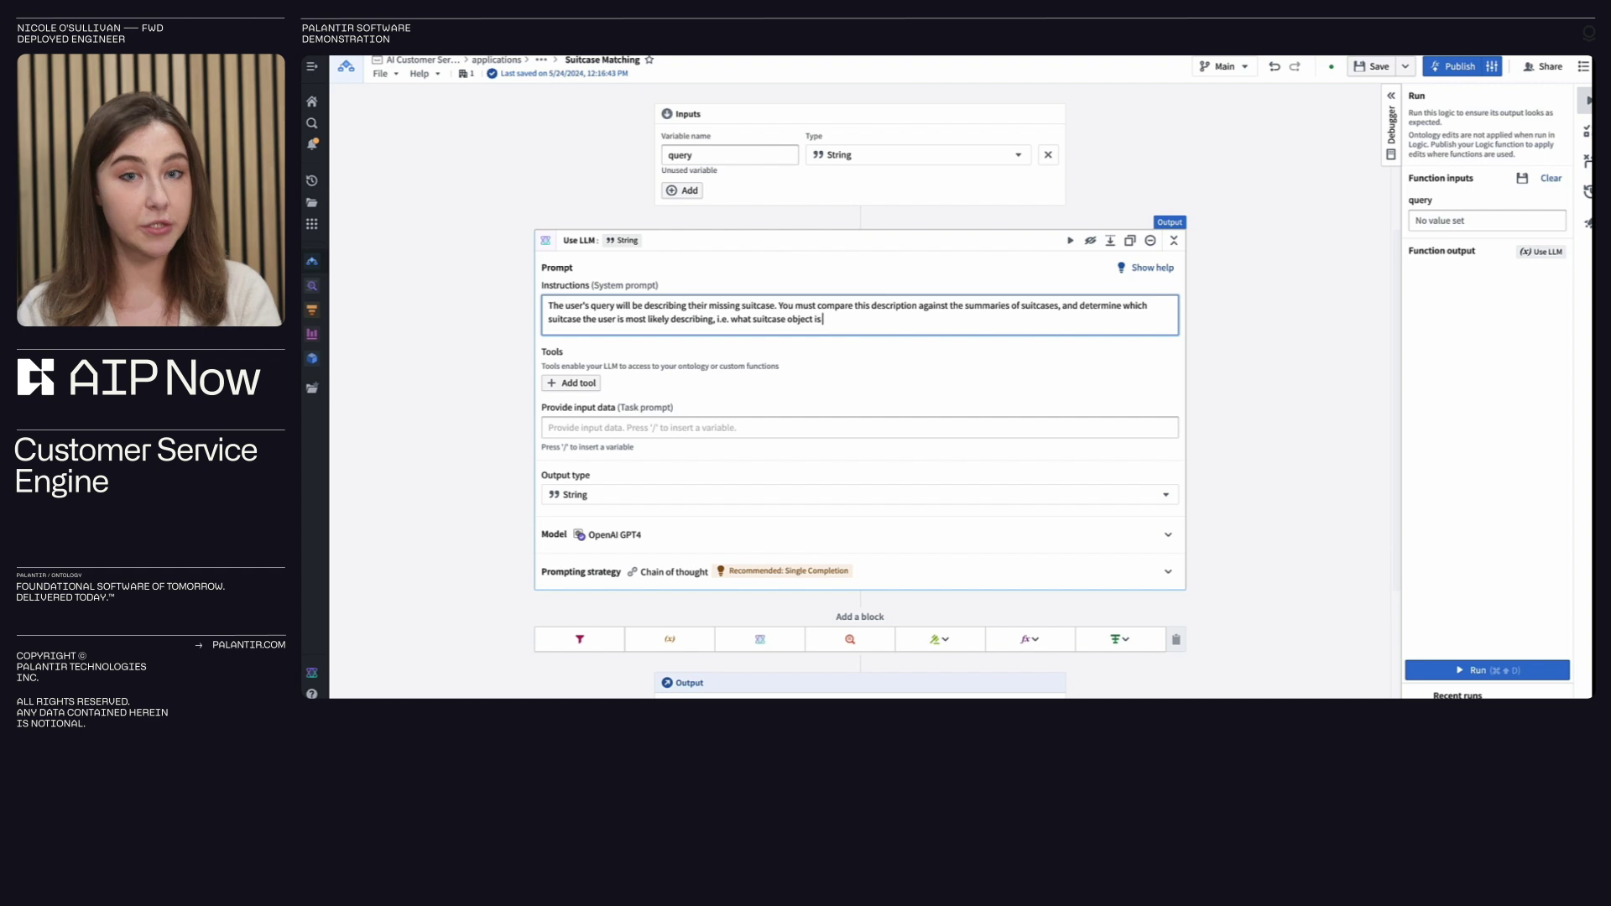
type(" the locaclosest match to t")
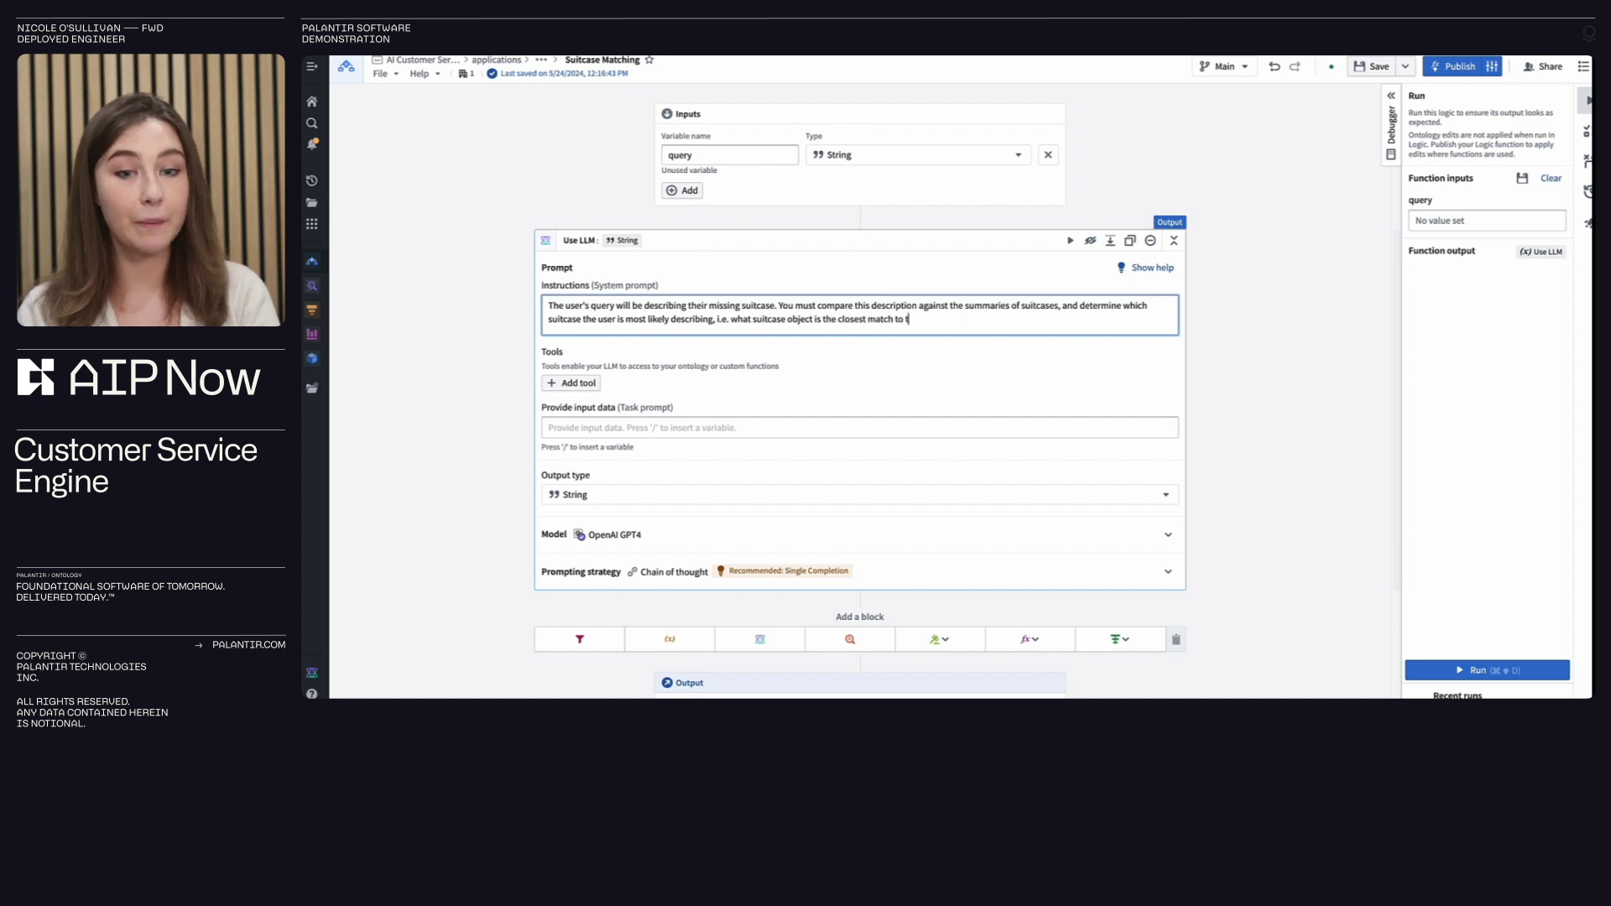
type("he user's query?")
Step: Give the LLM a Query objects tool for [Customer Service] Suitcase Image objects
left_click(570, 383)
left_click(604, 547)
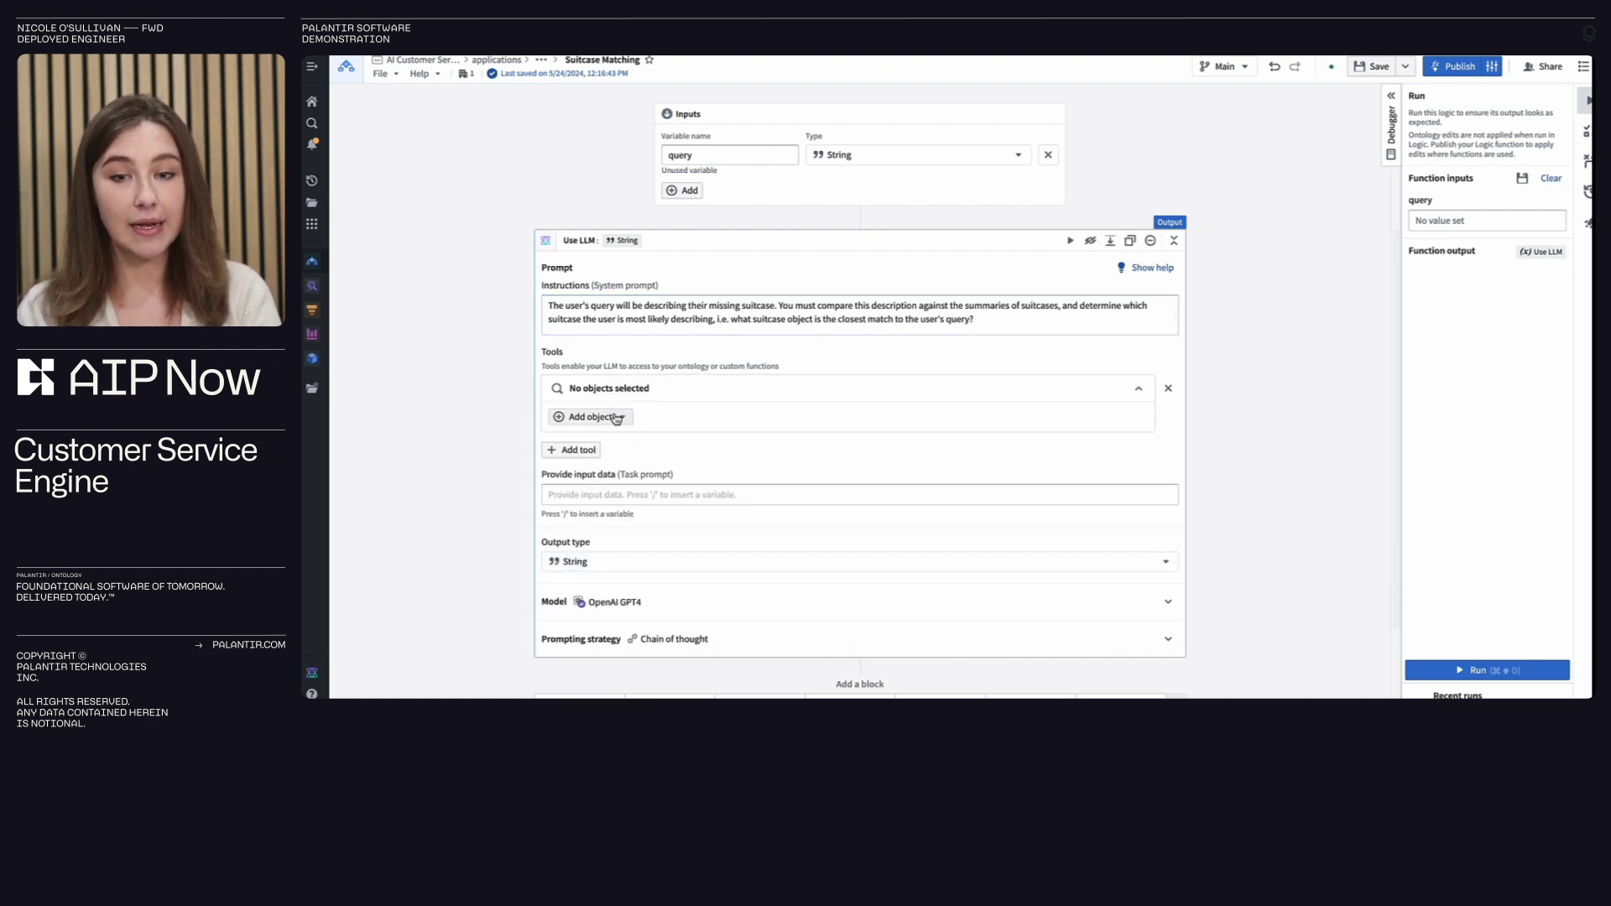
left_click(590, 416)
type("[Customer Service] Suitcase Image")
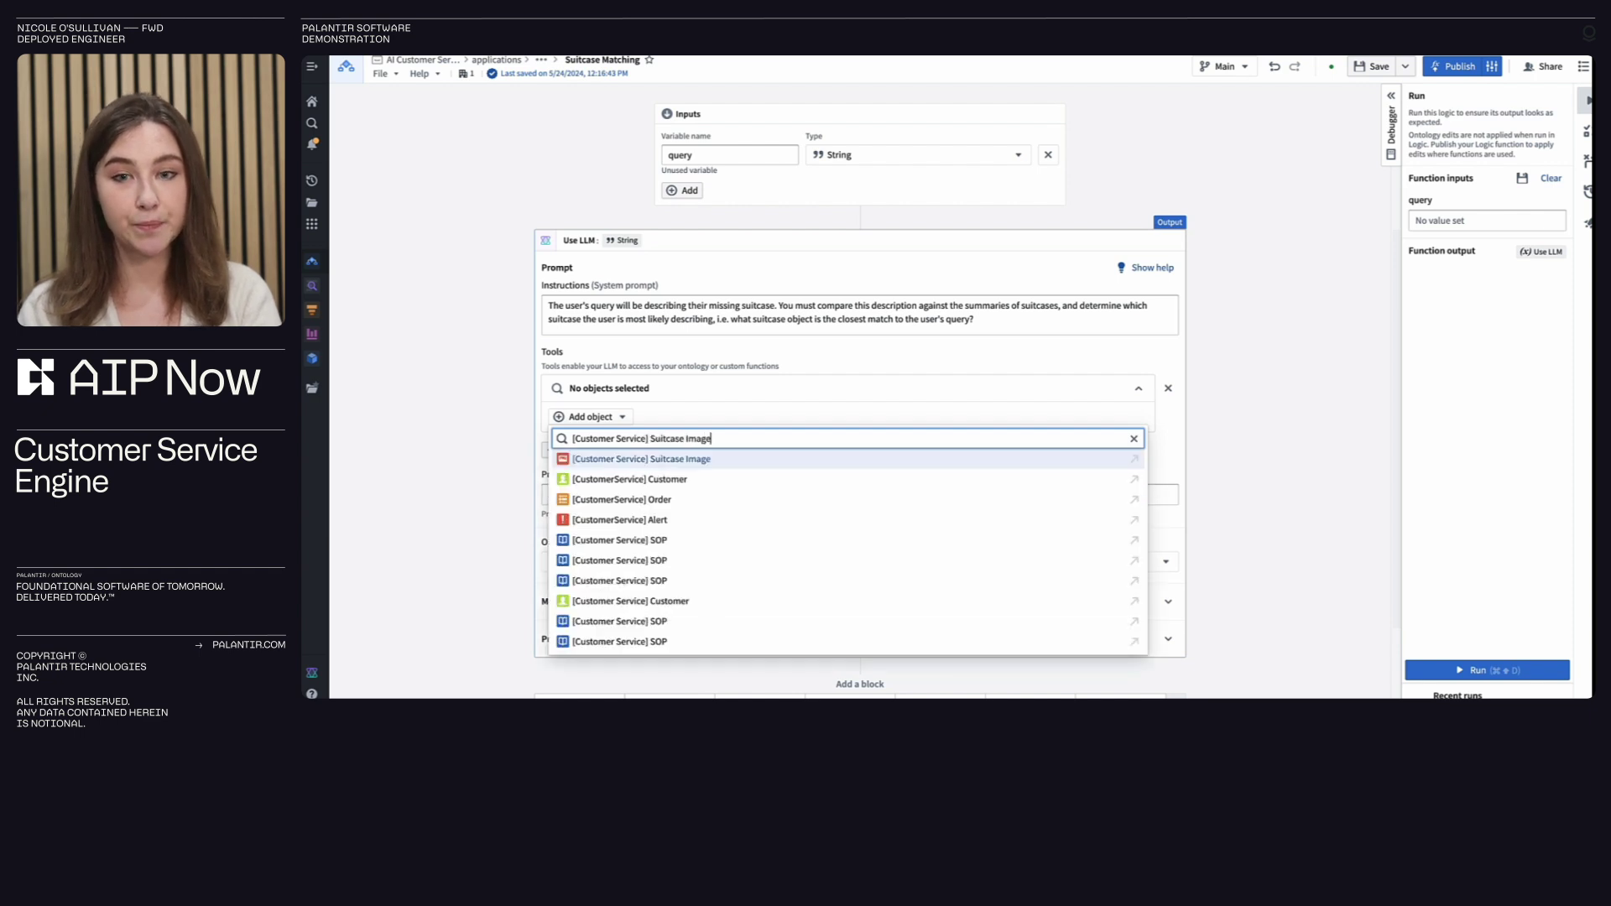
left_click(584, 458)
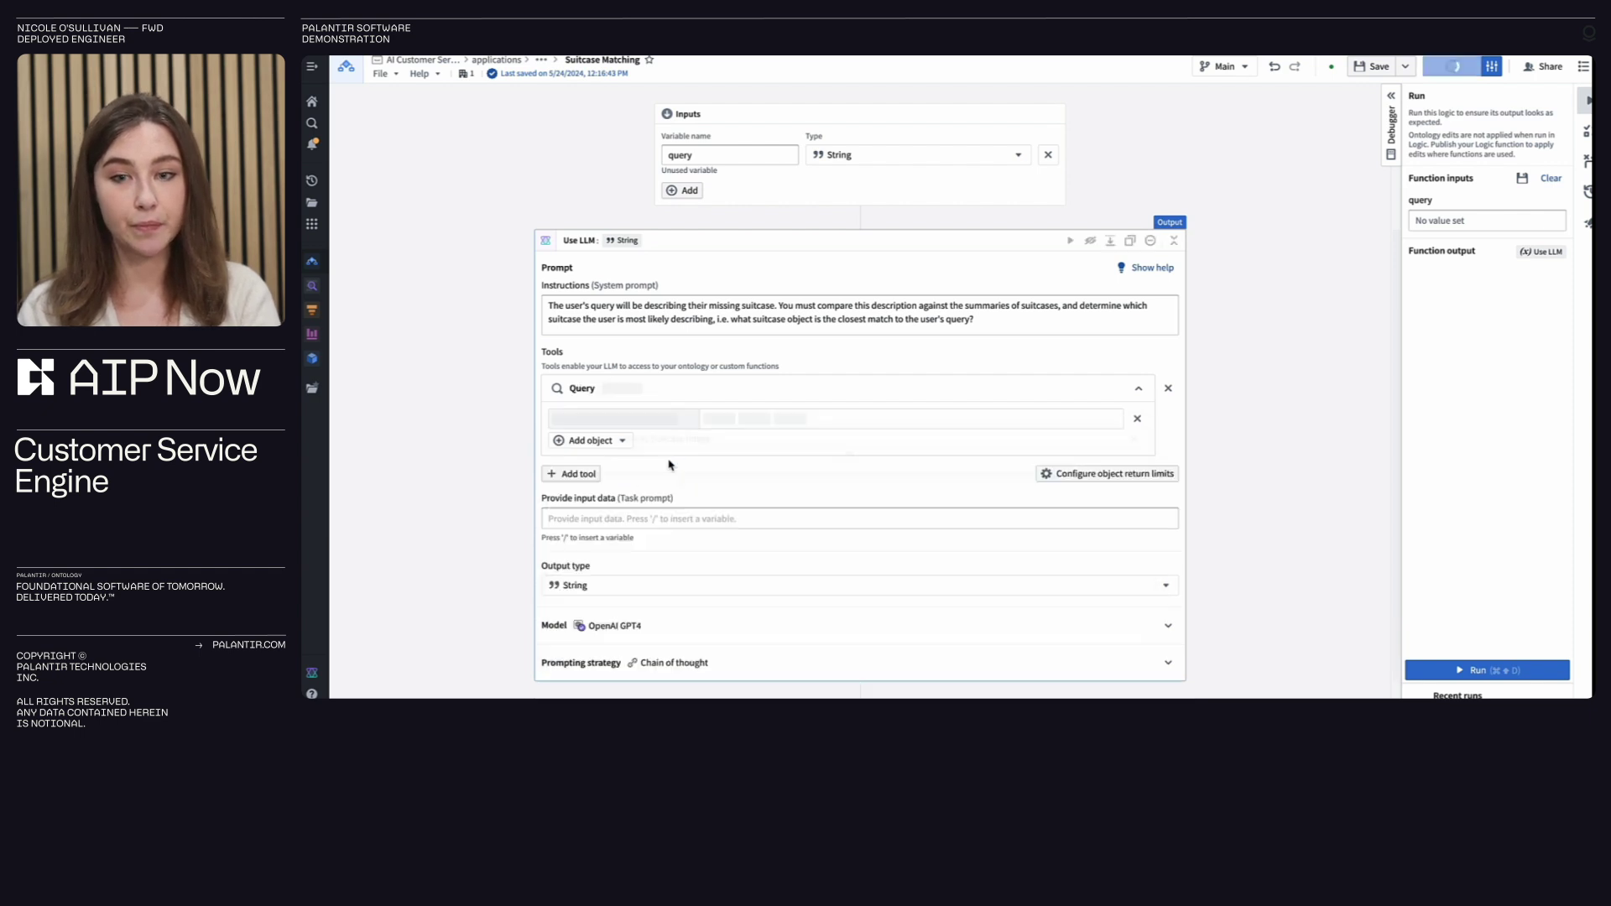
left_click(579, 482)
scroll(588, 503, "down", 1)
Step: Insert the query variable into the LLM's input data
left_click(634, 476)
type("/")
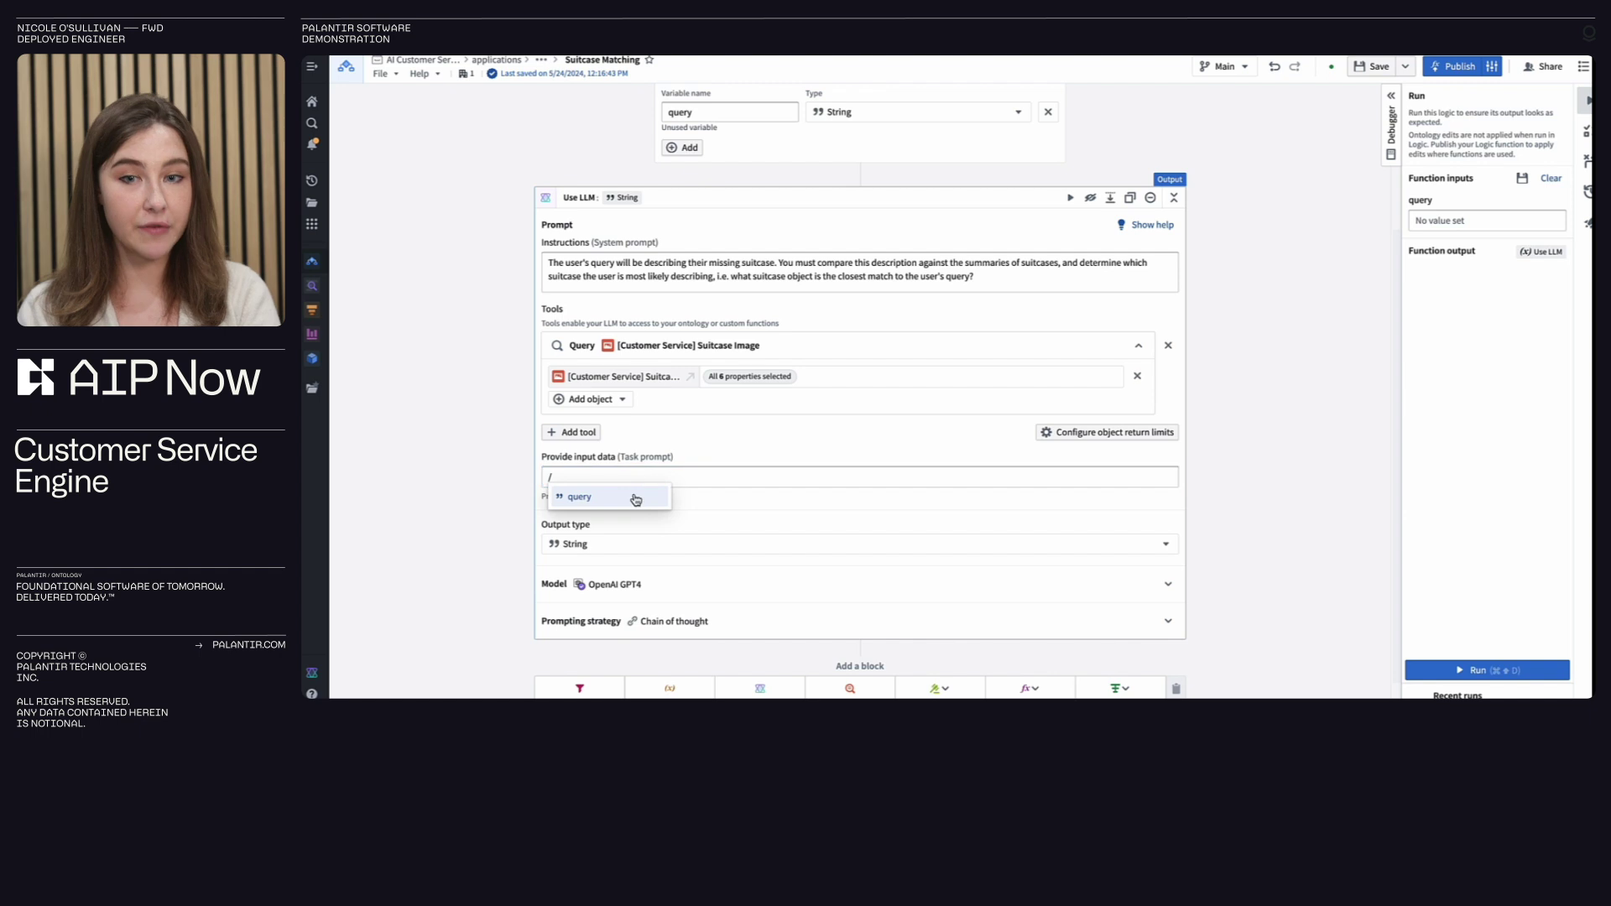
left_click(635, 498)
scroll(635, 500, "down", 3)
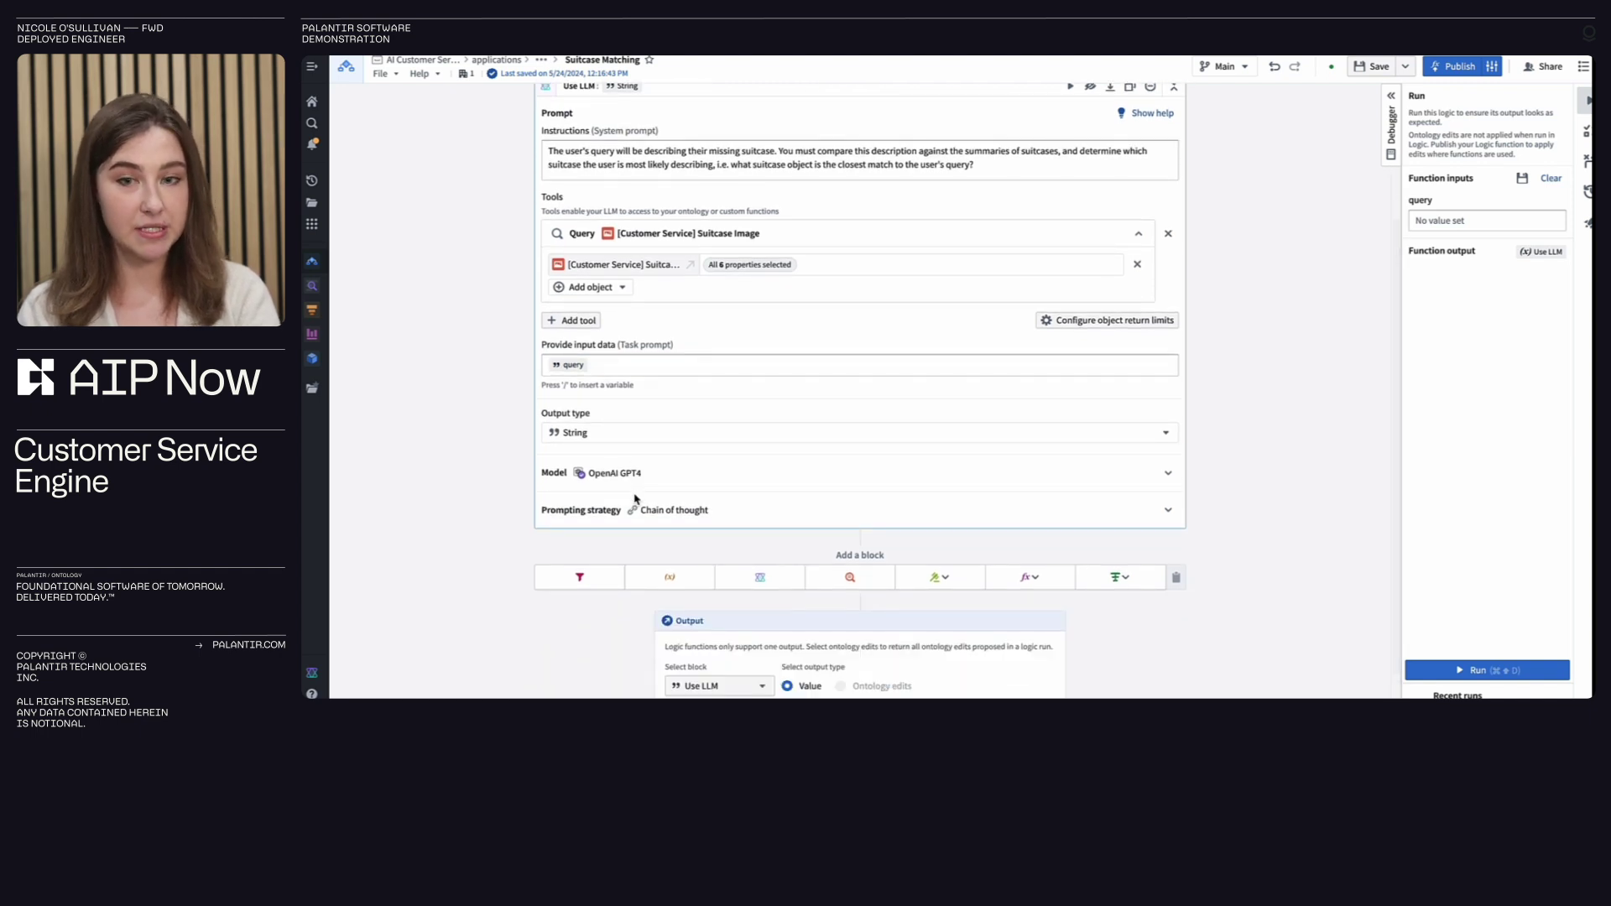
Step: Set the LLM's output type to the Suitcase Image object
left_click(642, 435)
left_click(643, 446)
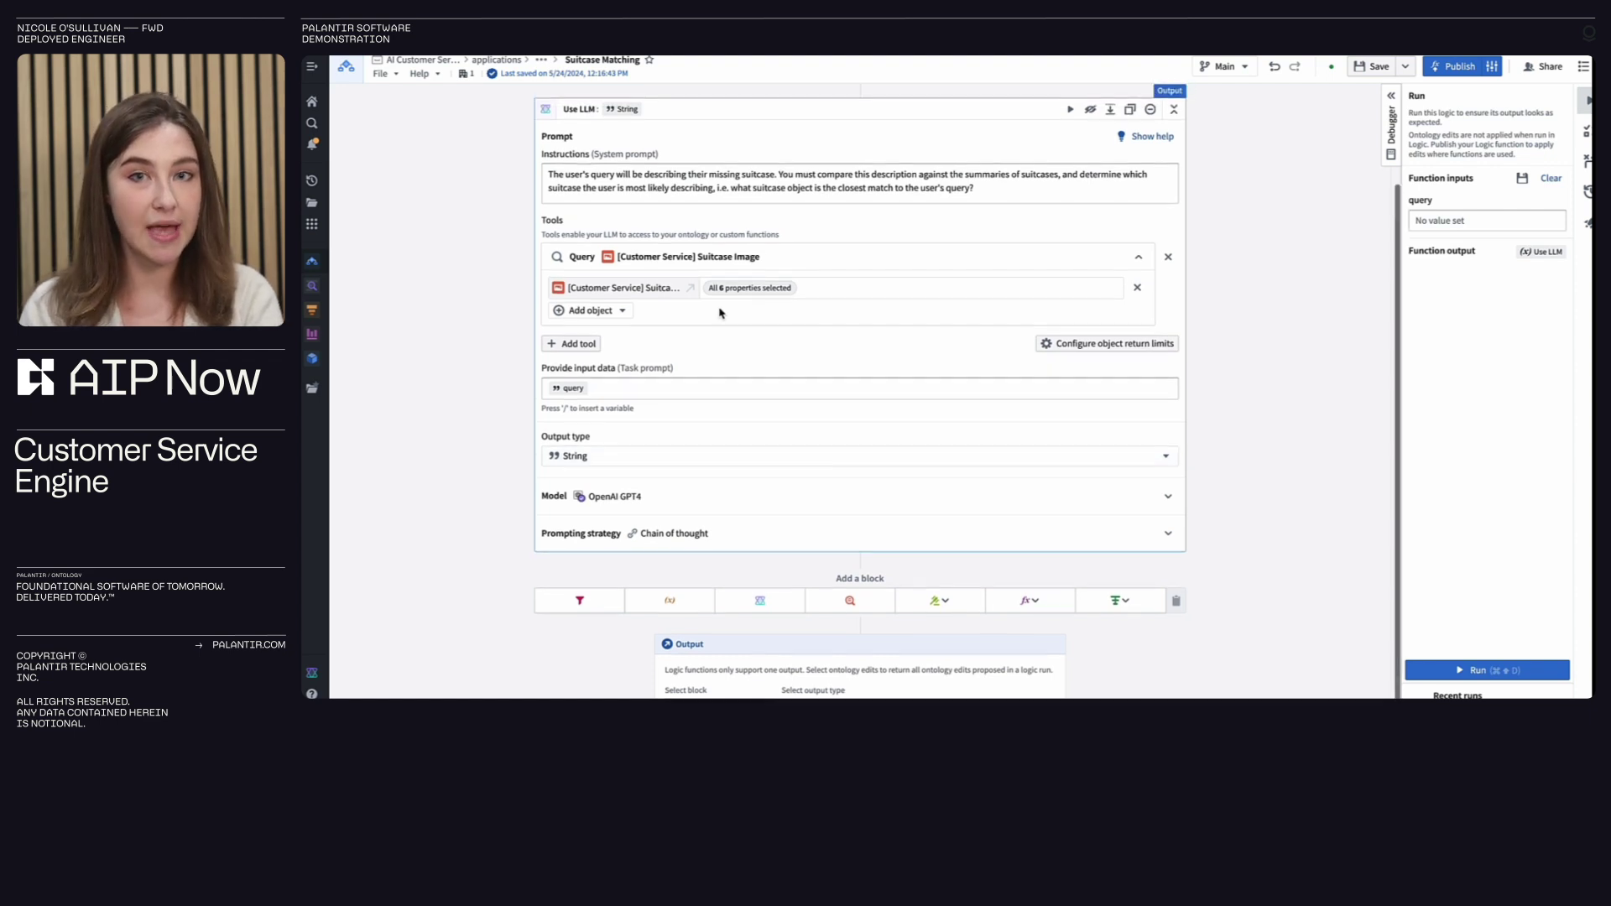
left_click(643, 438)
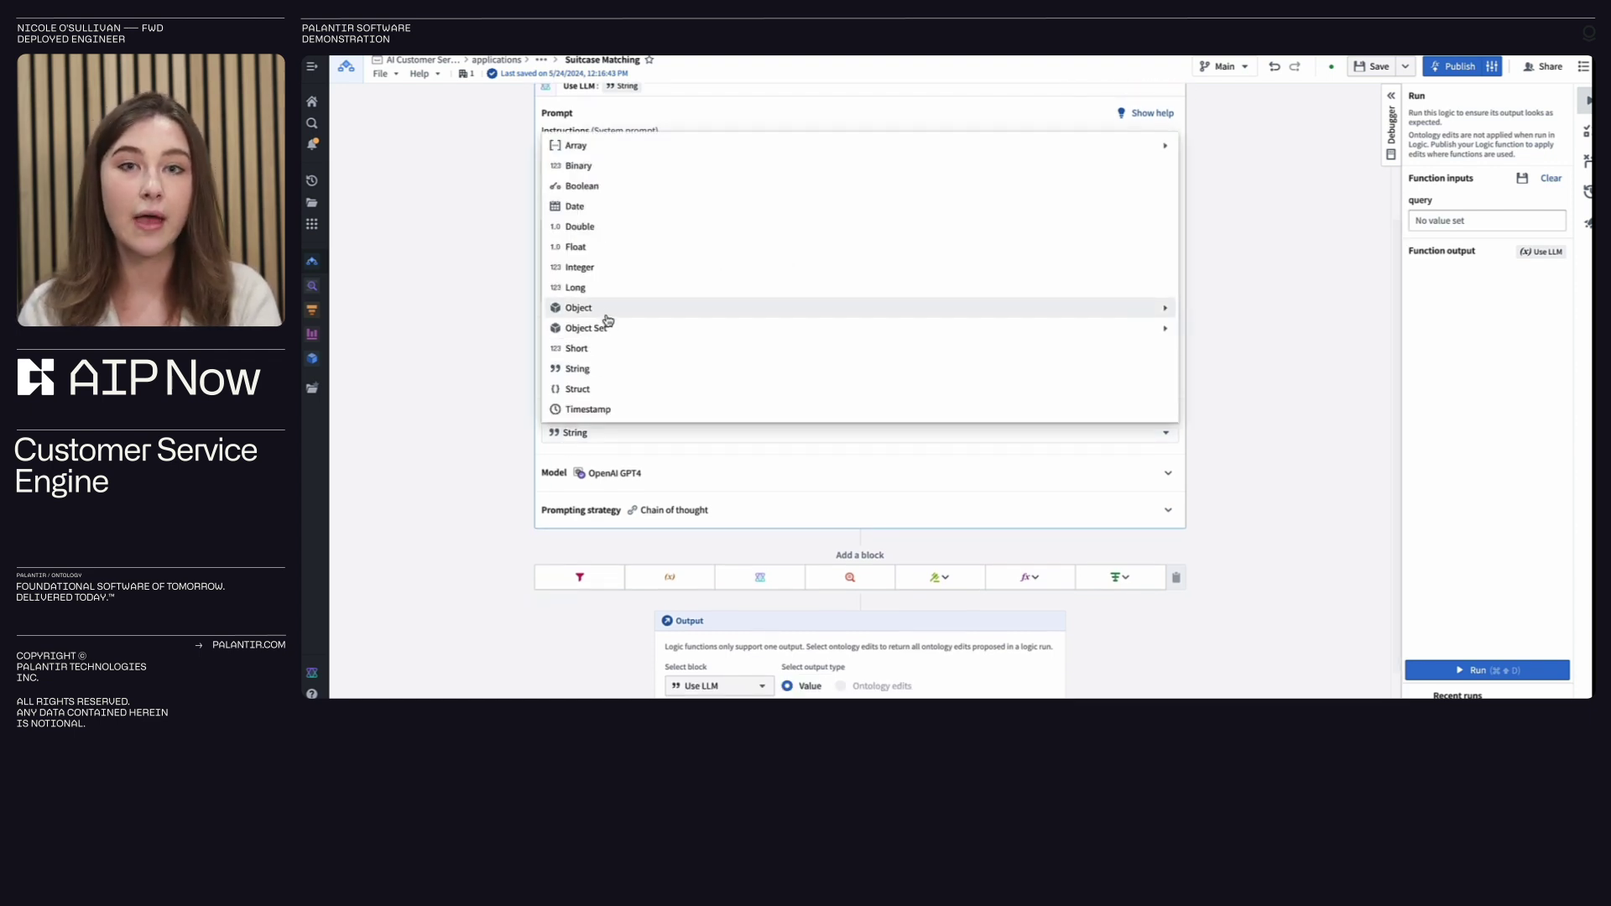
mouse_move(598, 312)
type("suitcase ima")
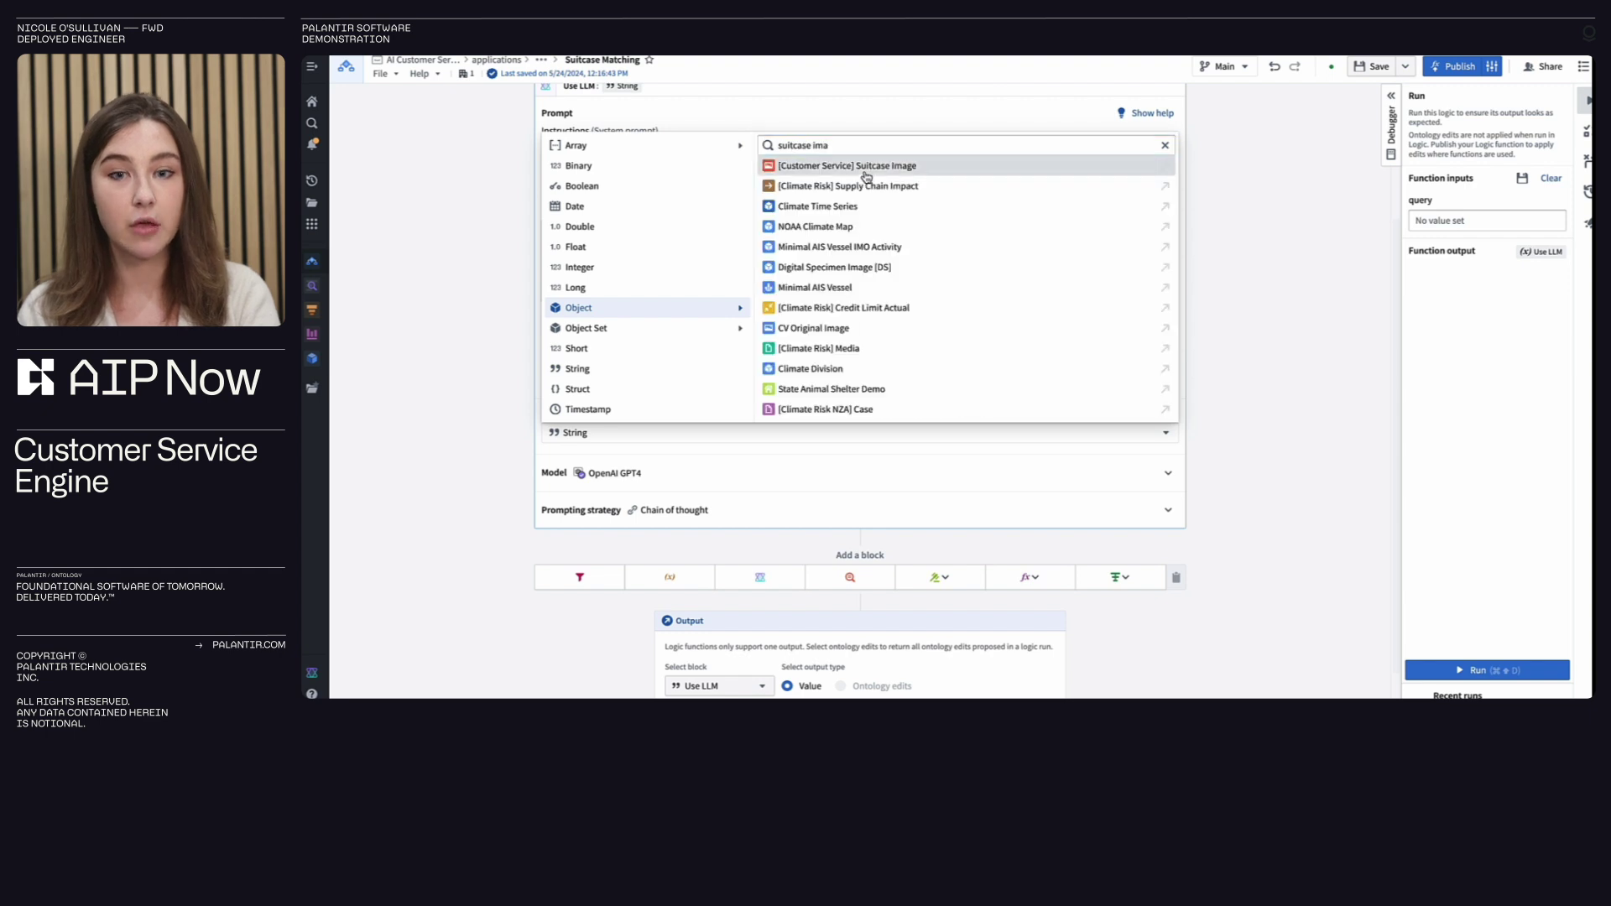
left_click(864, 166)
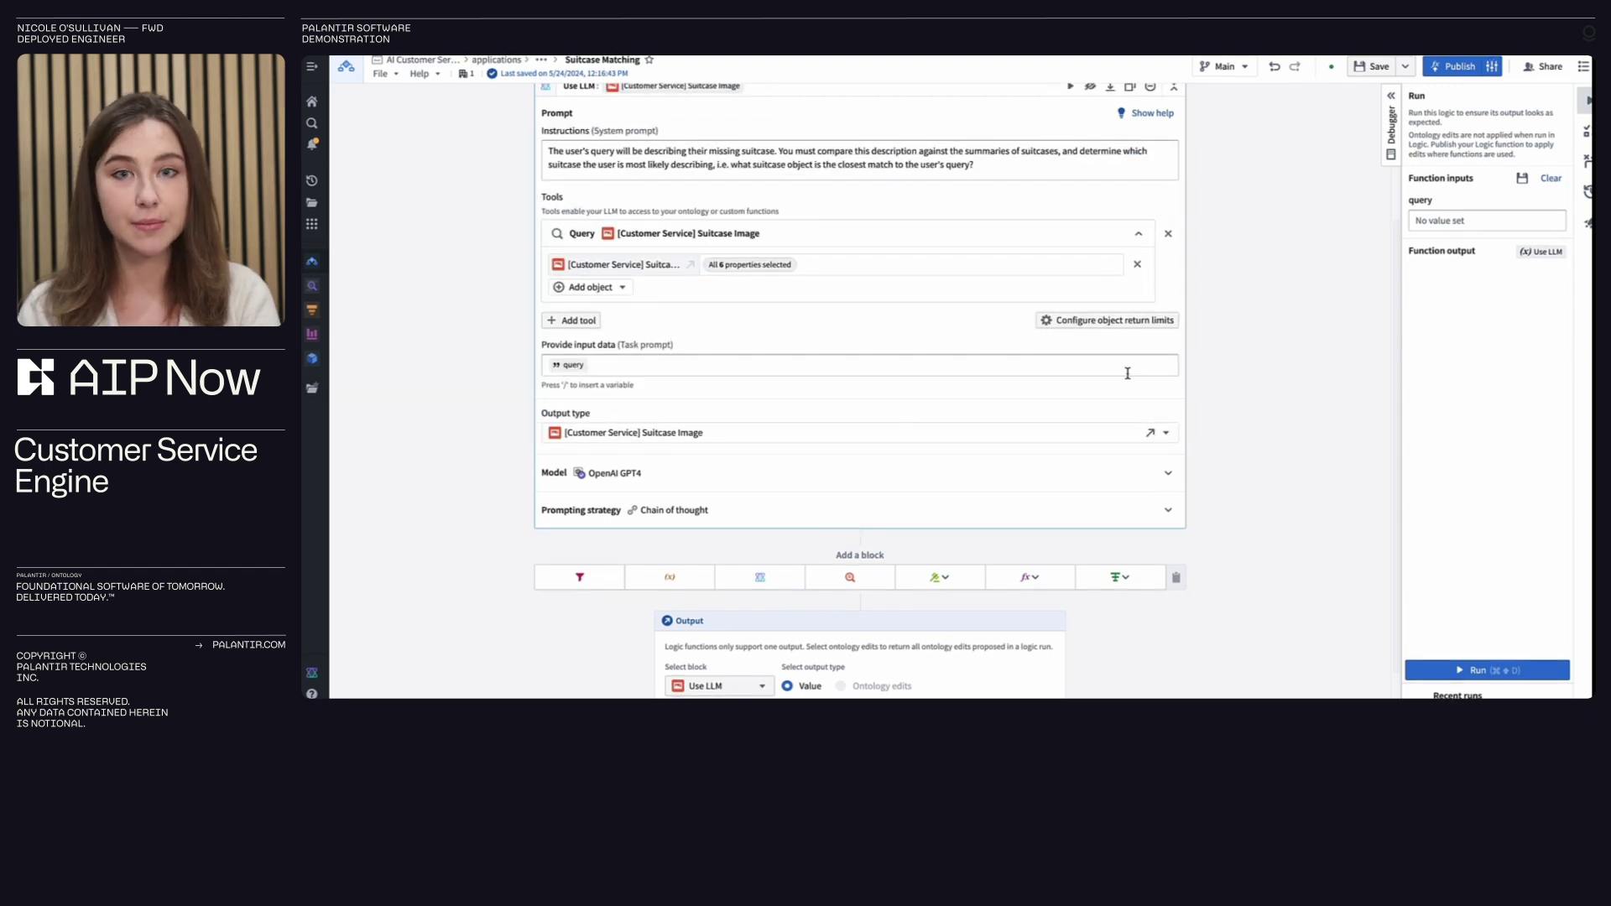
scroll(914, 417, "up", 2)
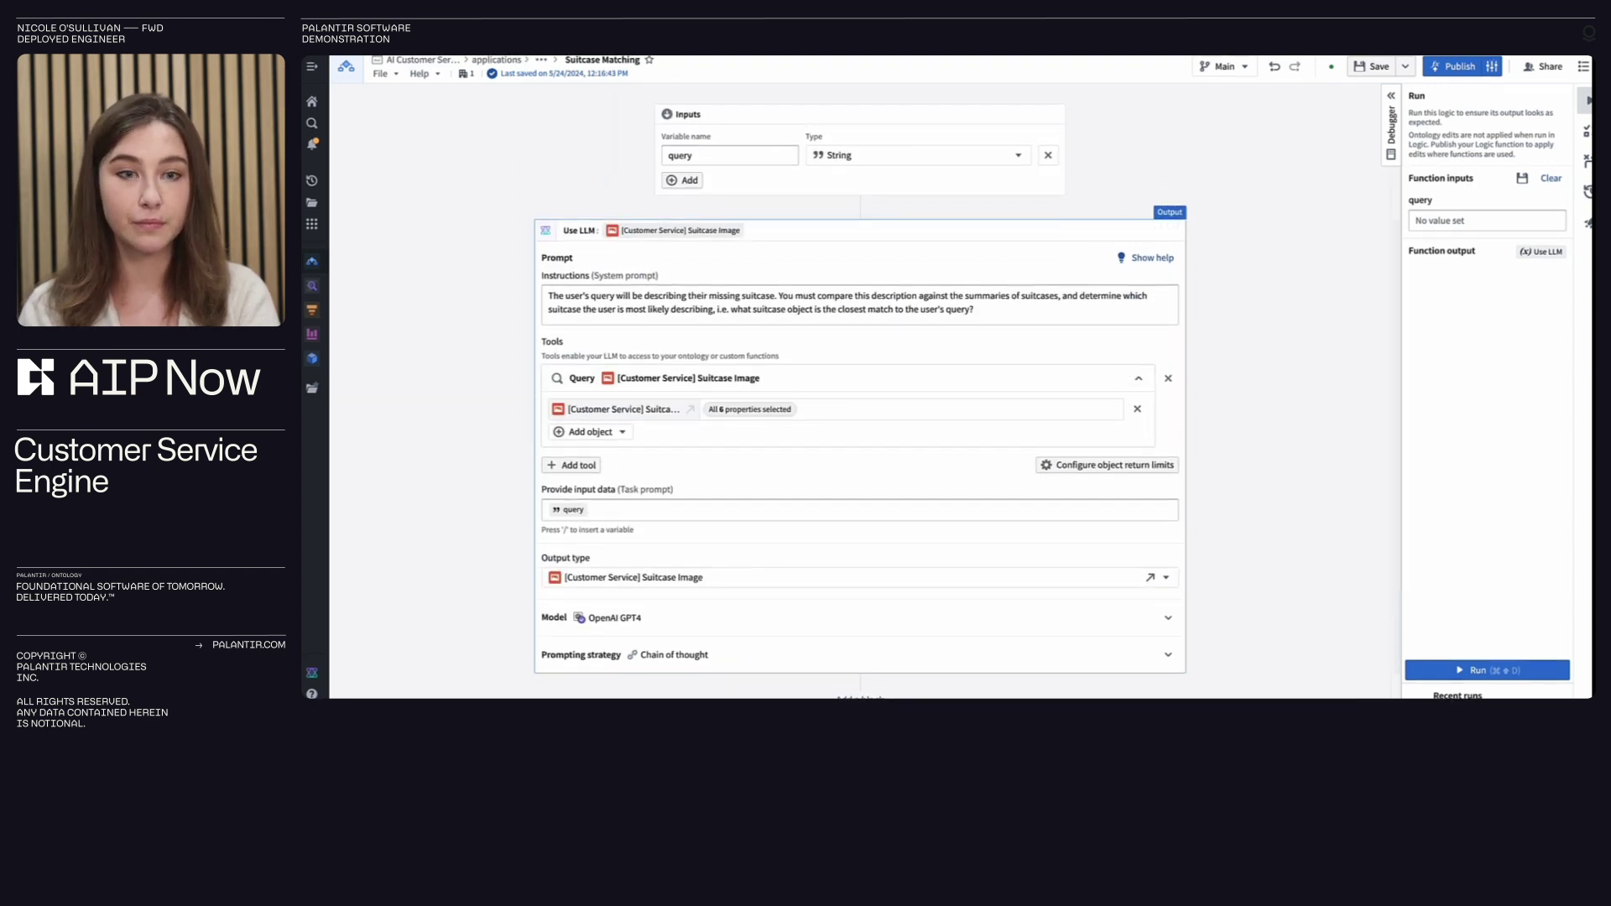
scroll(883, 337, "down", 1)
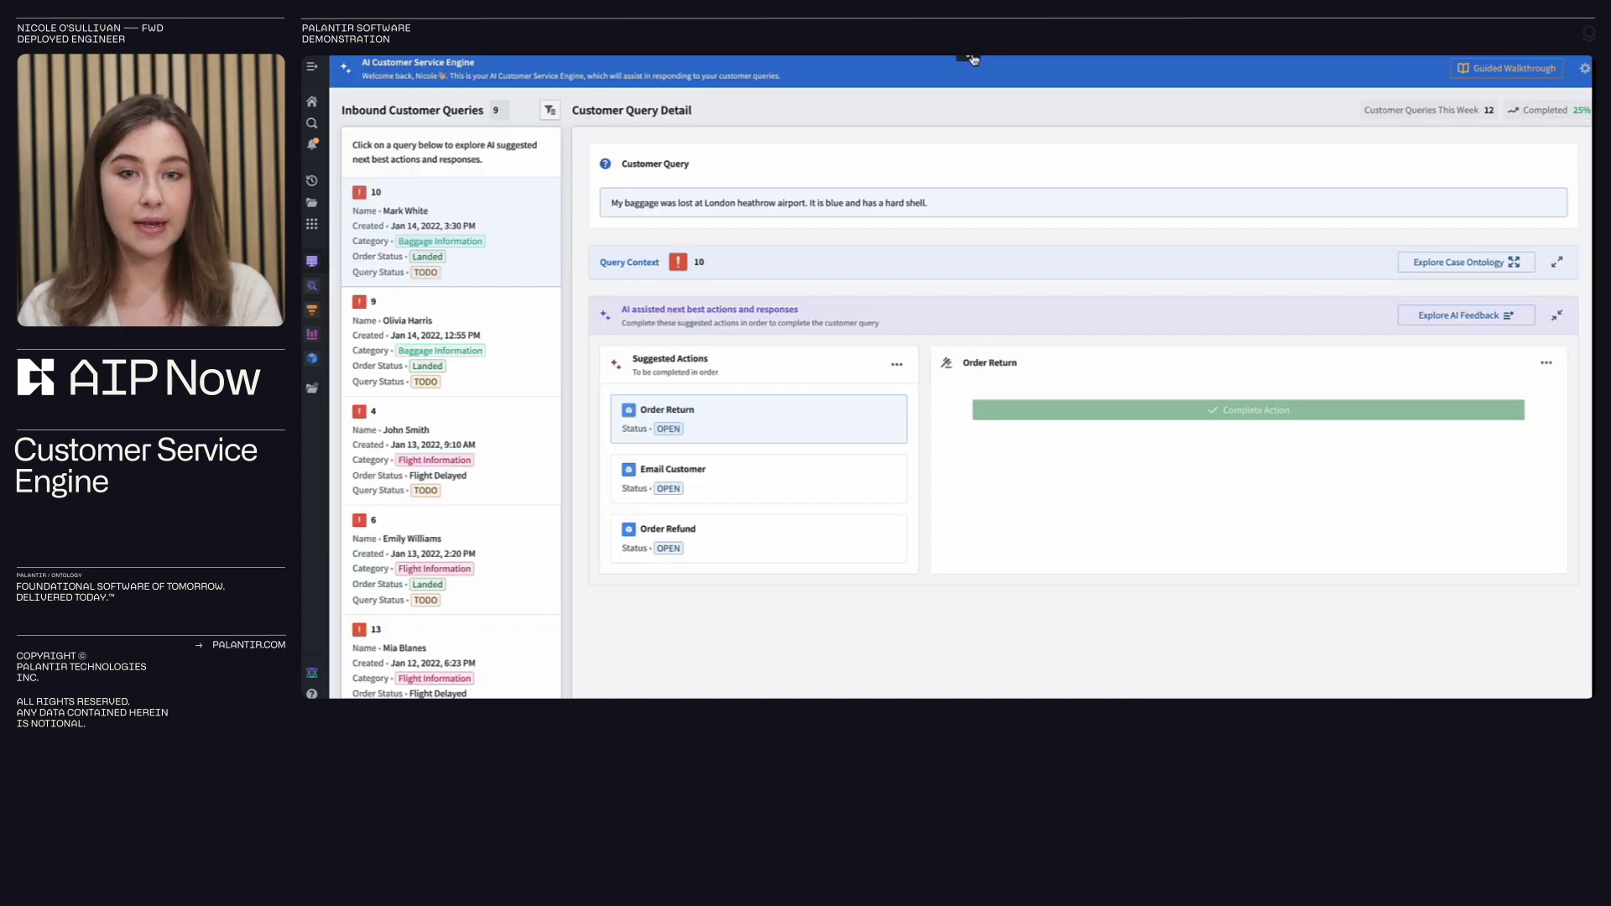
Step: Edit the Customer Service Engine app and split the Customer Query section with a new right section
left_click(858, 65)
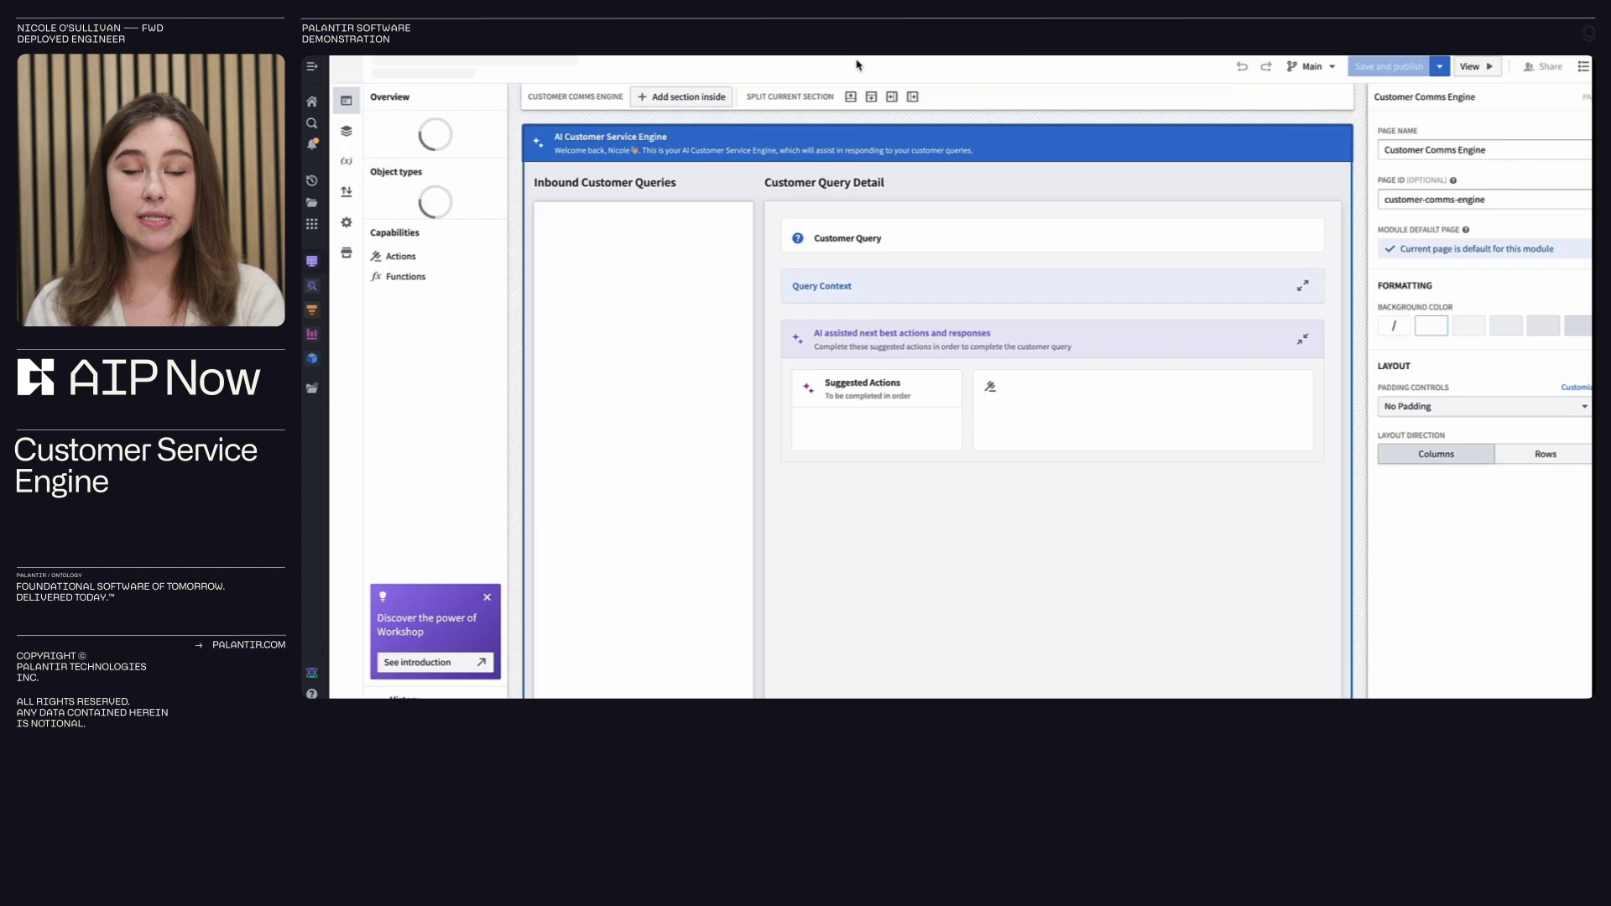
left_click(345, 101)
left_click(918, 231)
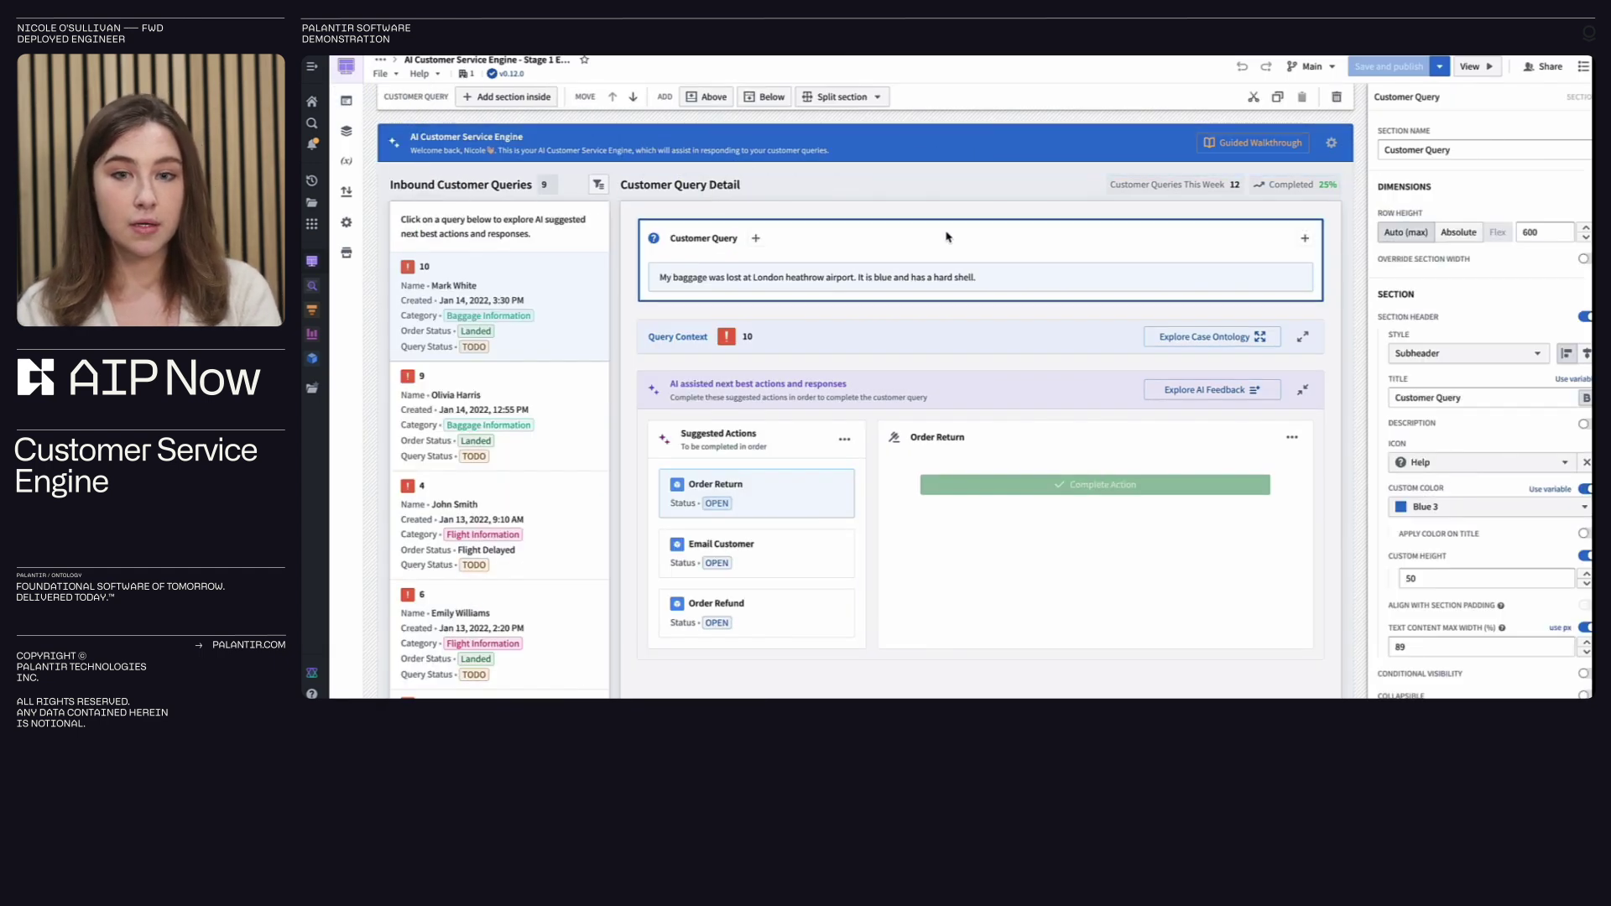
left_click(812, 99)
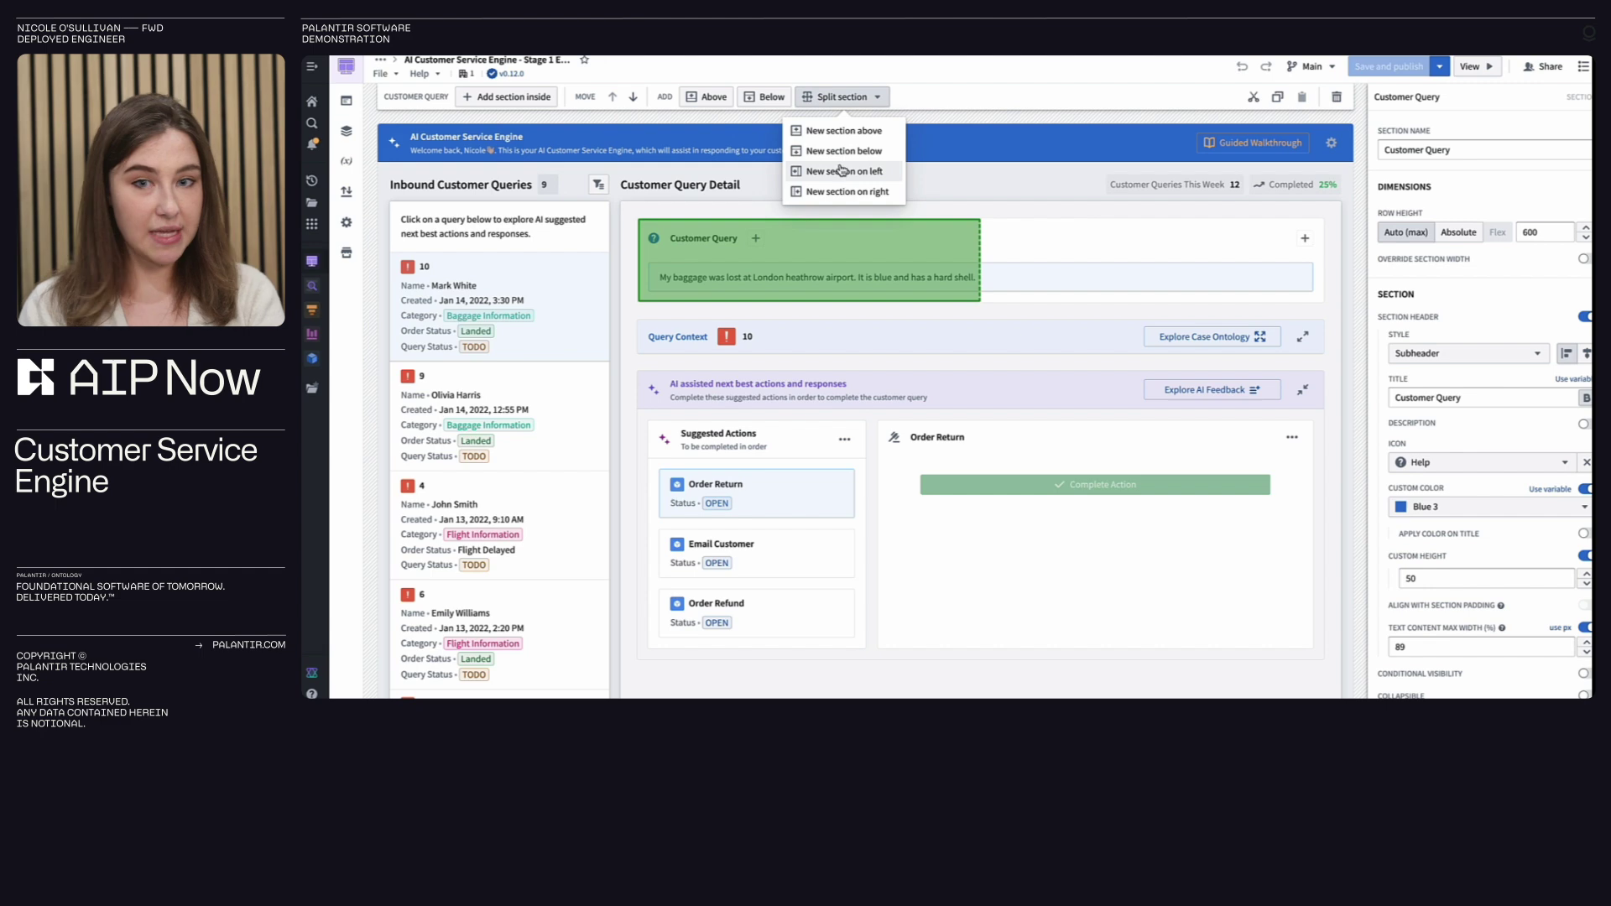
left_click(849, 191)
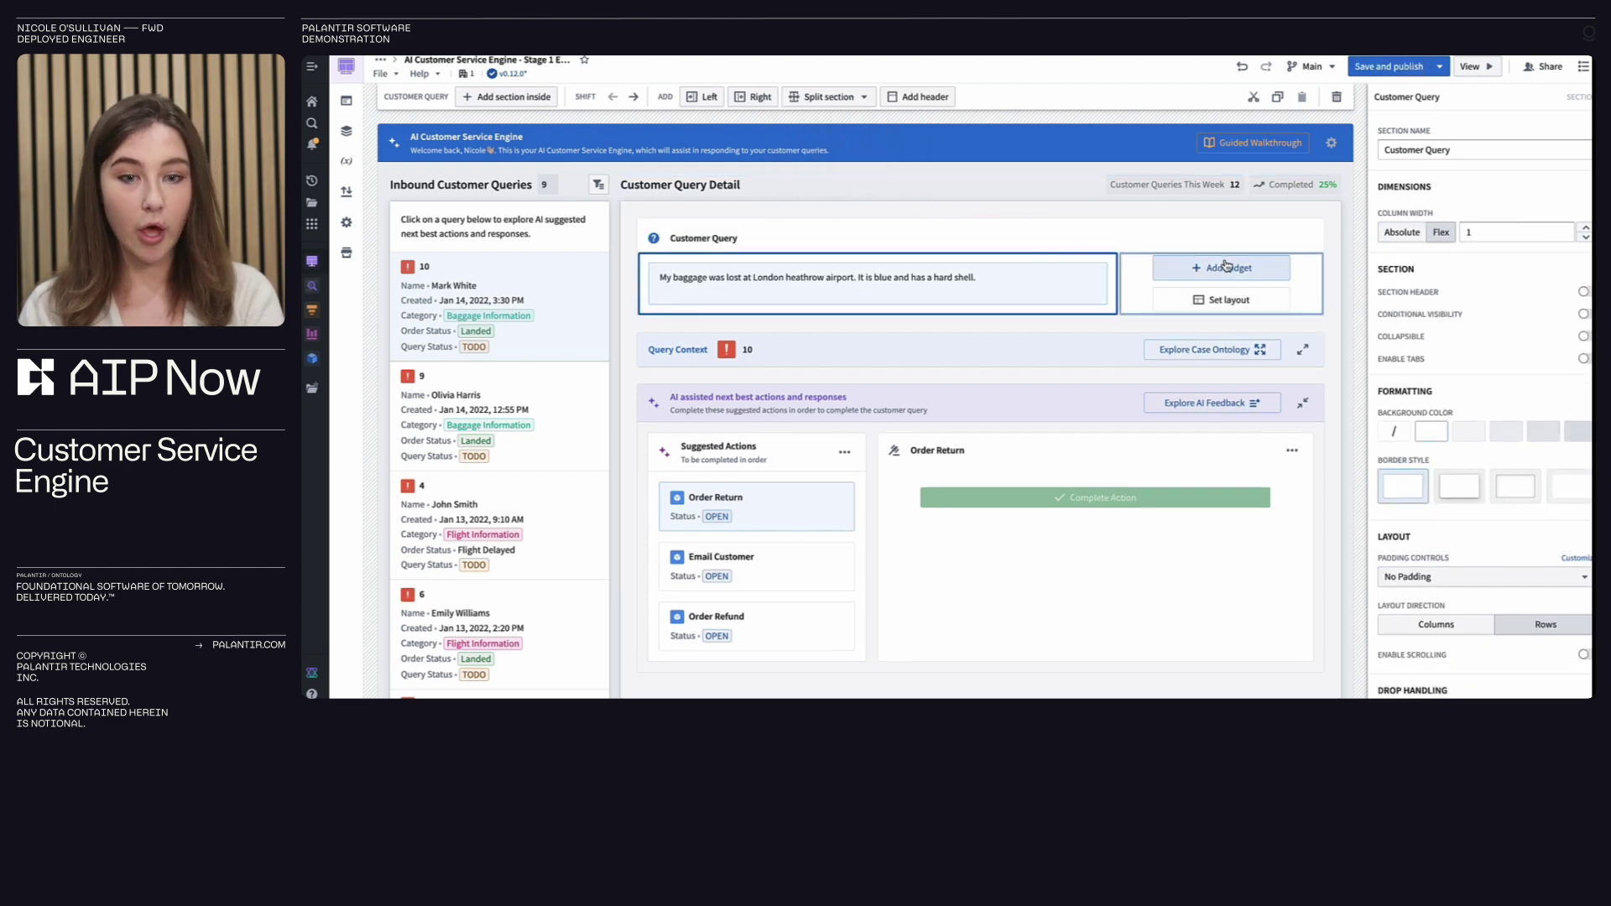
Step: Search the widget list for 'media' in the new section
left_click(1297, 270)
left_click(1258, 268)
type("media")
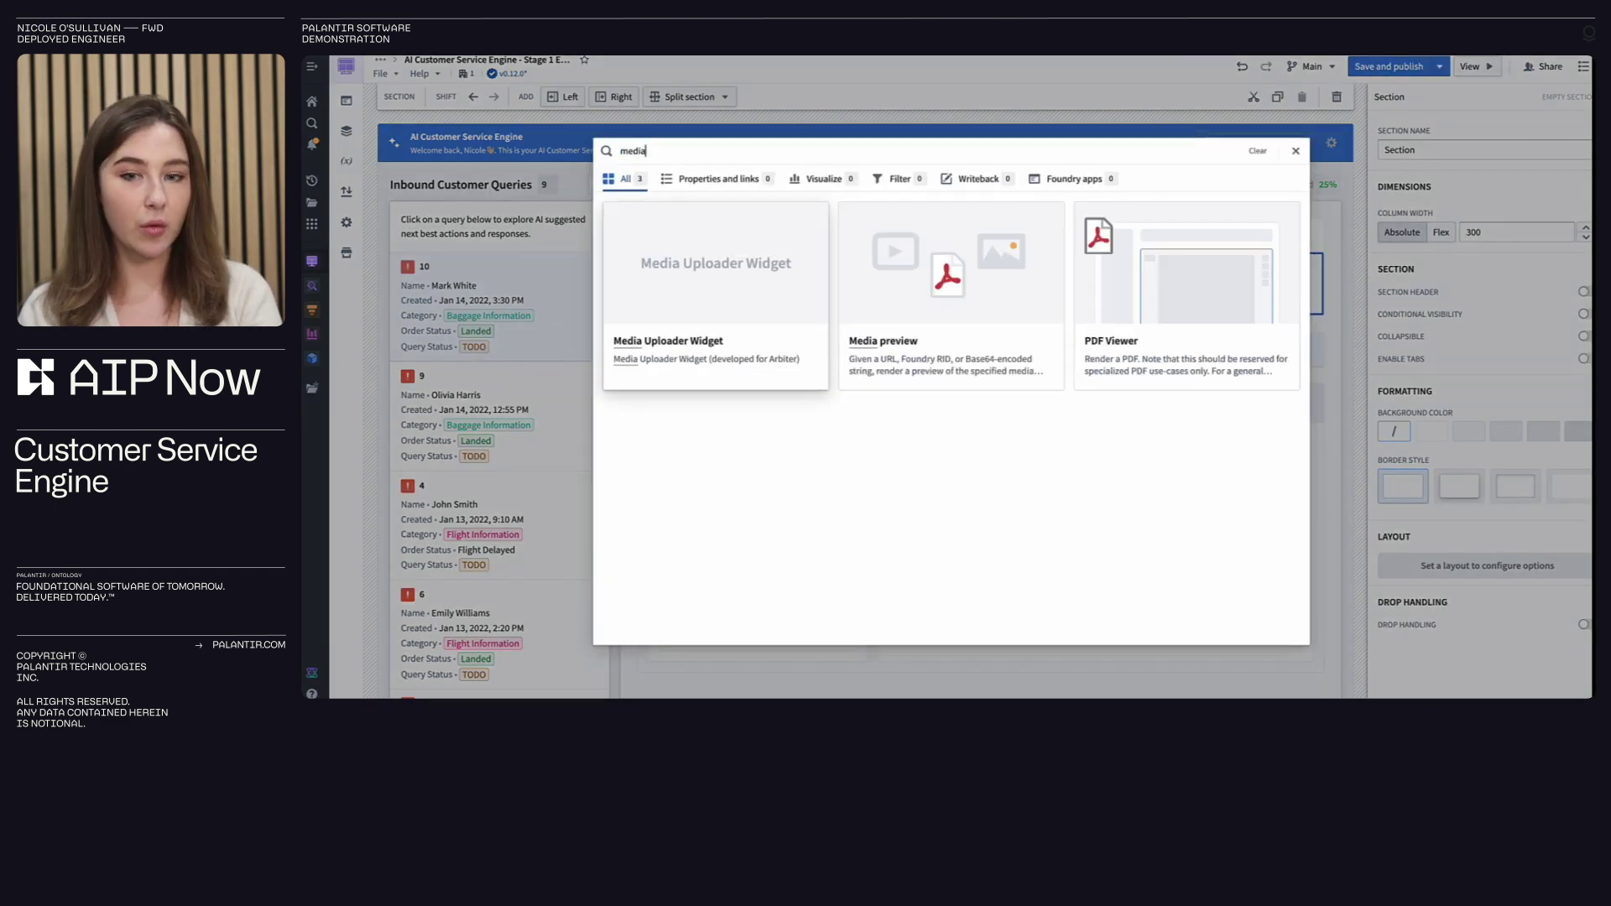
Step: Add a Media preview widget and create a string object-property variable named current query
left_click(844, 285)
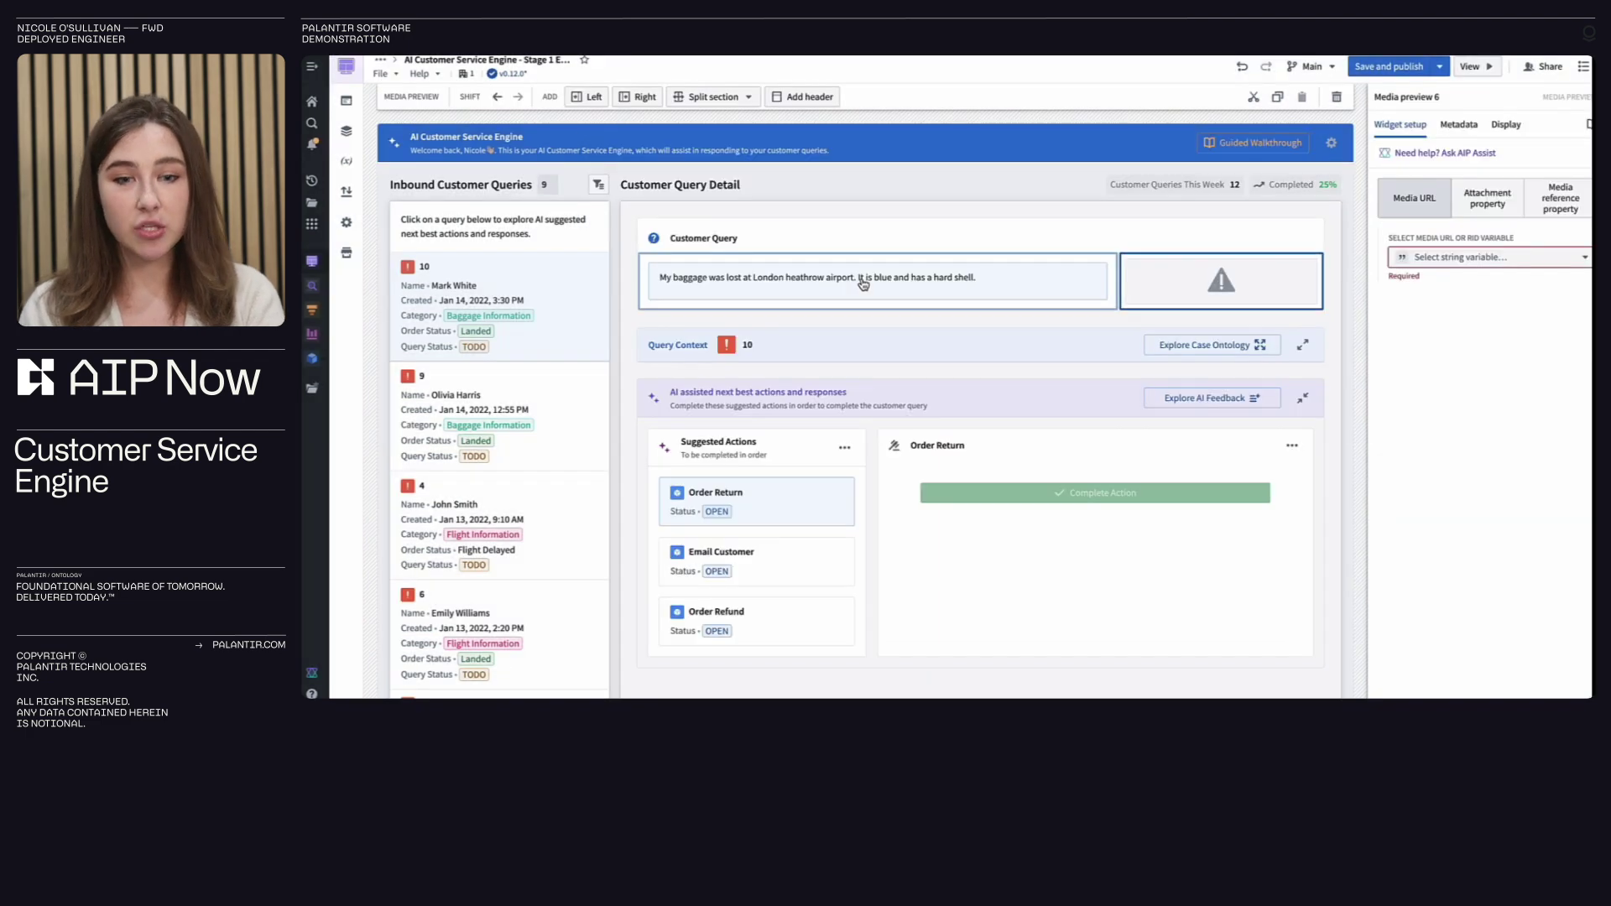
left_click(345, 160)
left_click(441, 97)
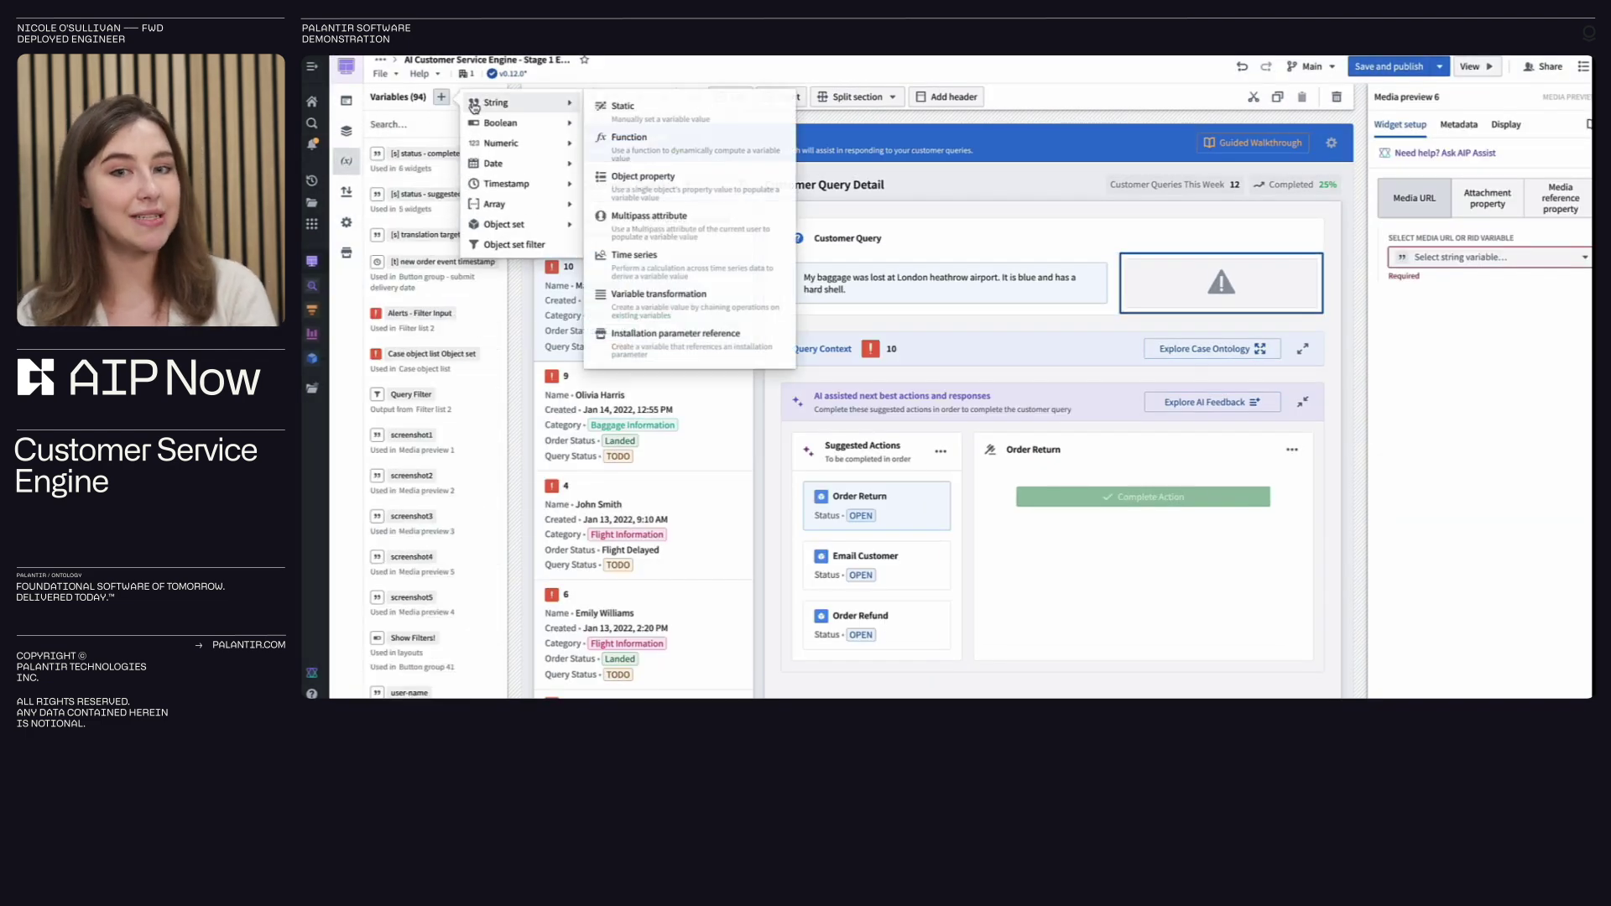
mouse_move(516, 102)
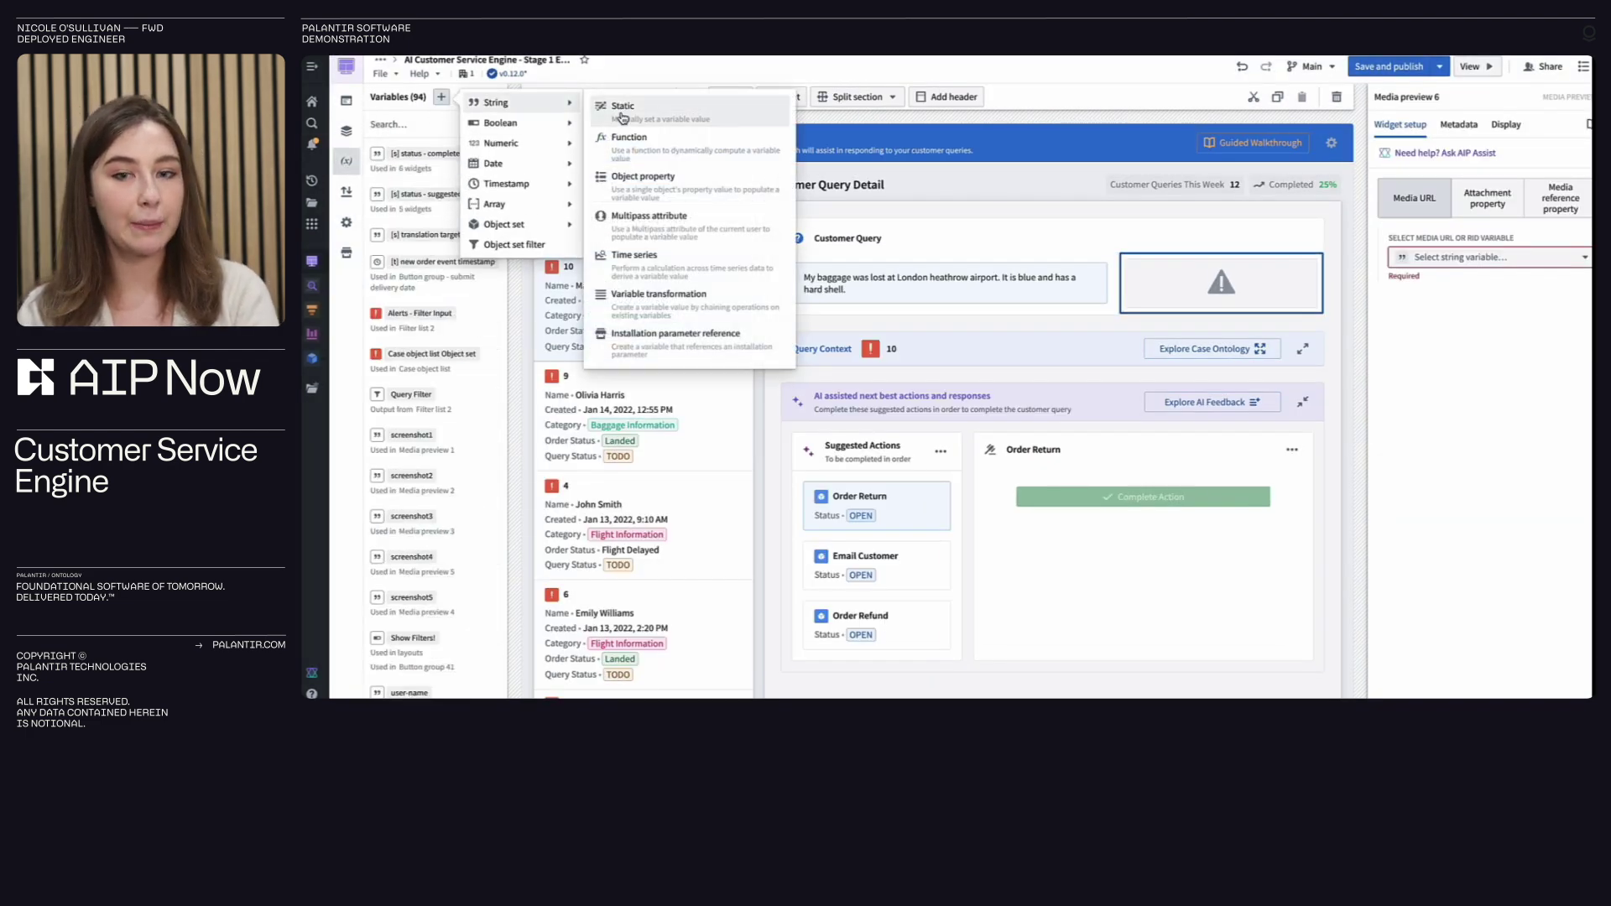
left_click(672, 204)
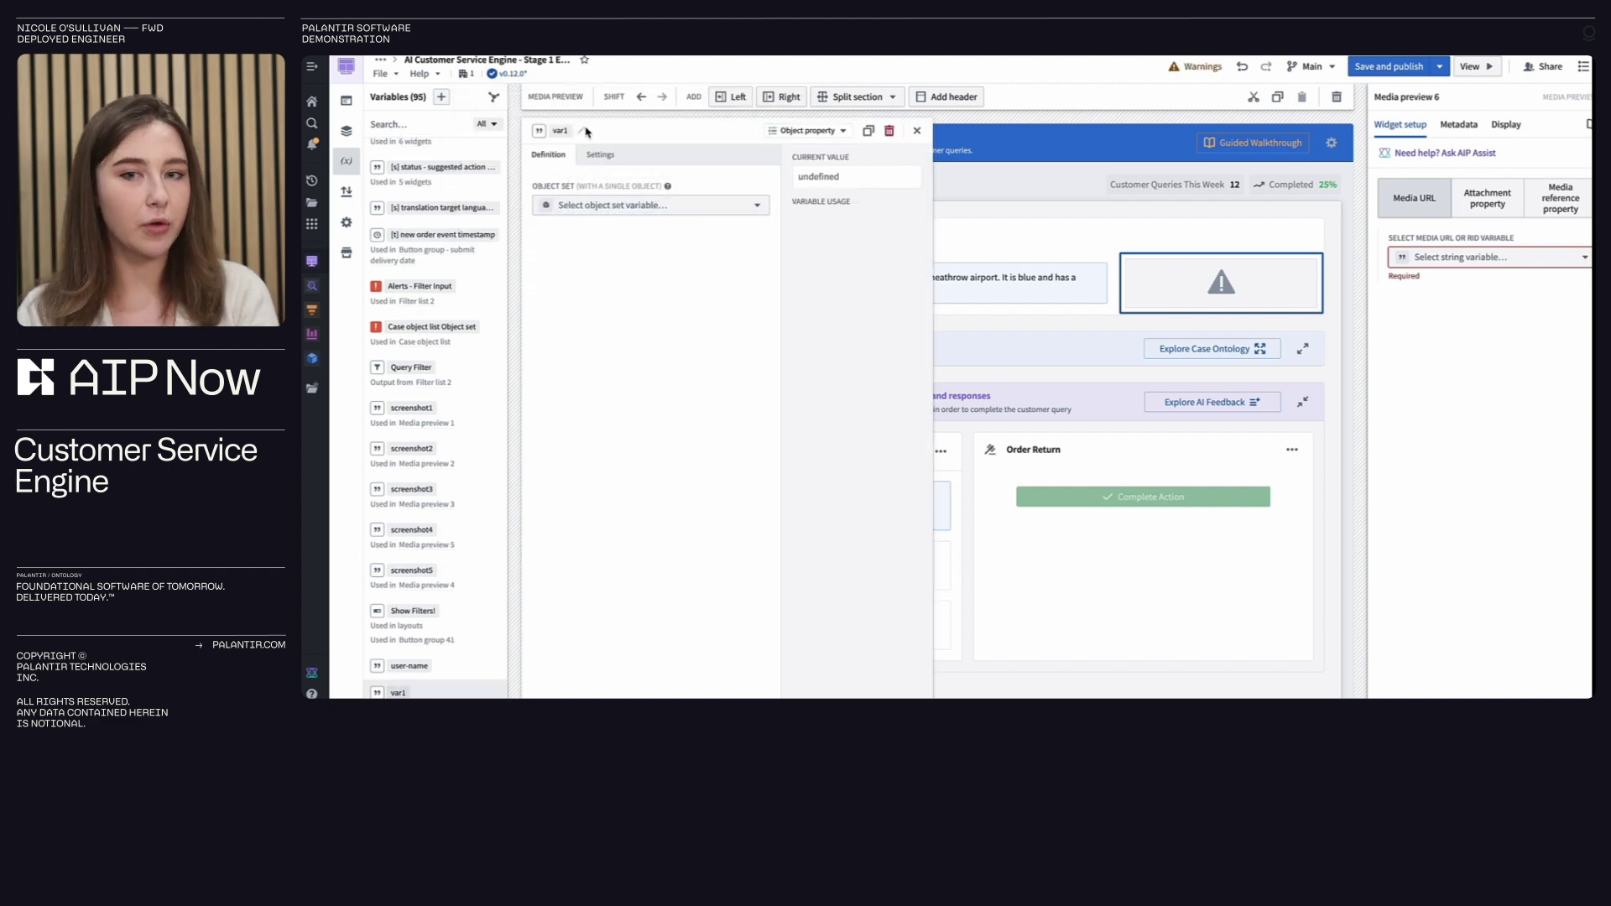
type("current query")
key("Return")
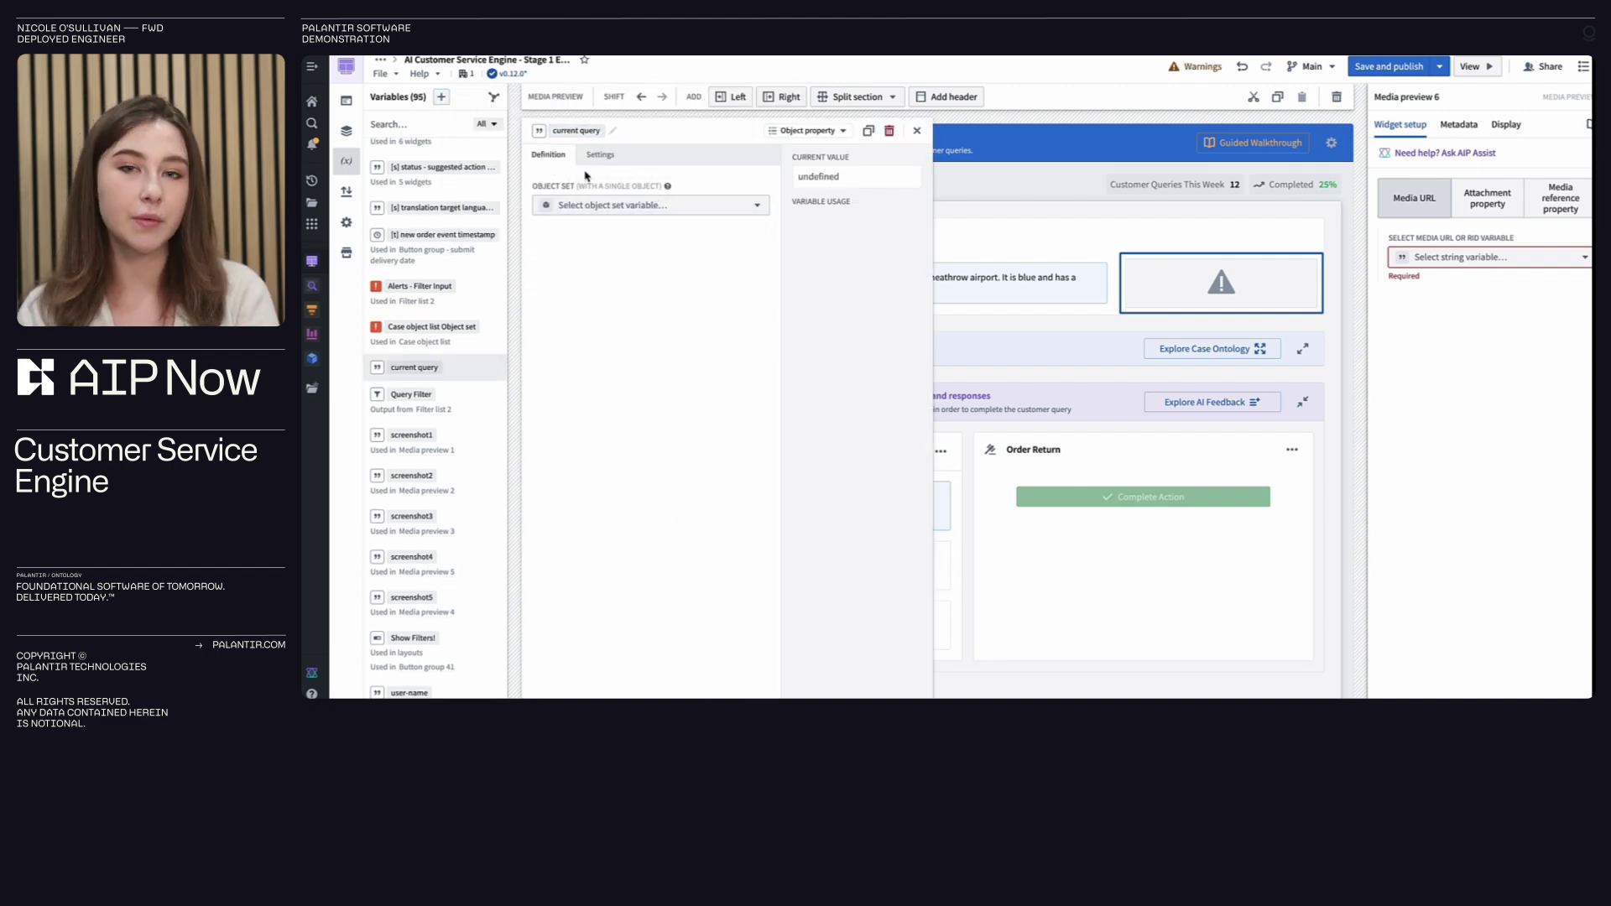
Step: Make current query read Customer Query from the '[o] alert case - selected' object set
left_click(595, 208)
type("case")
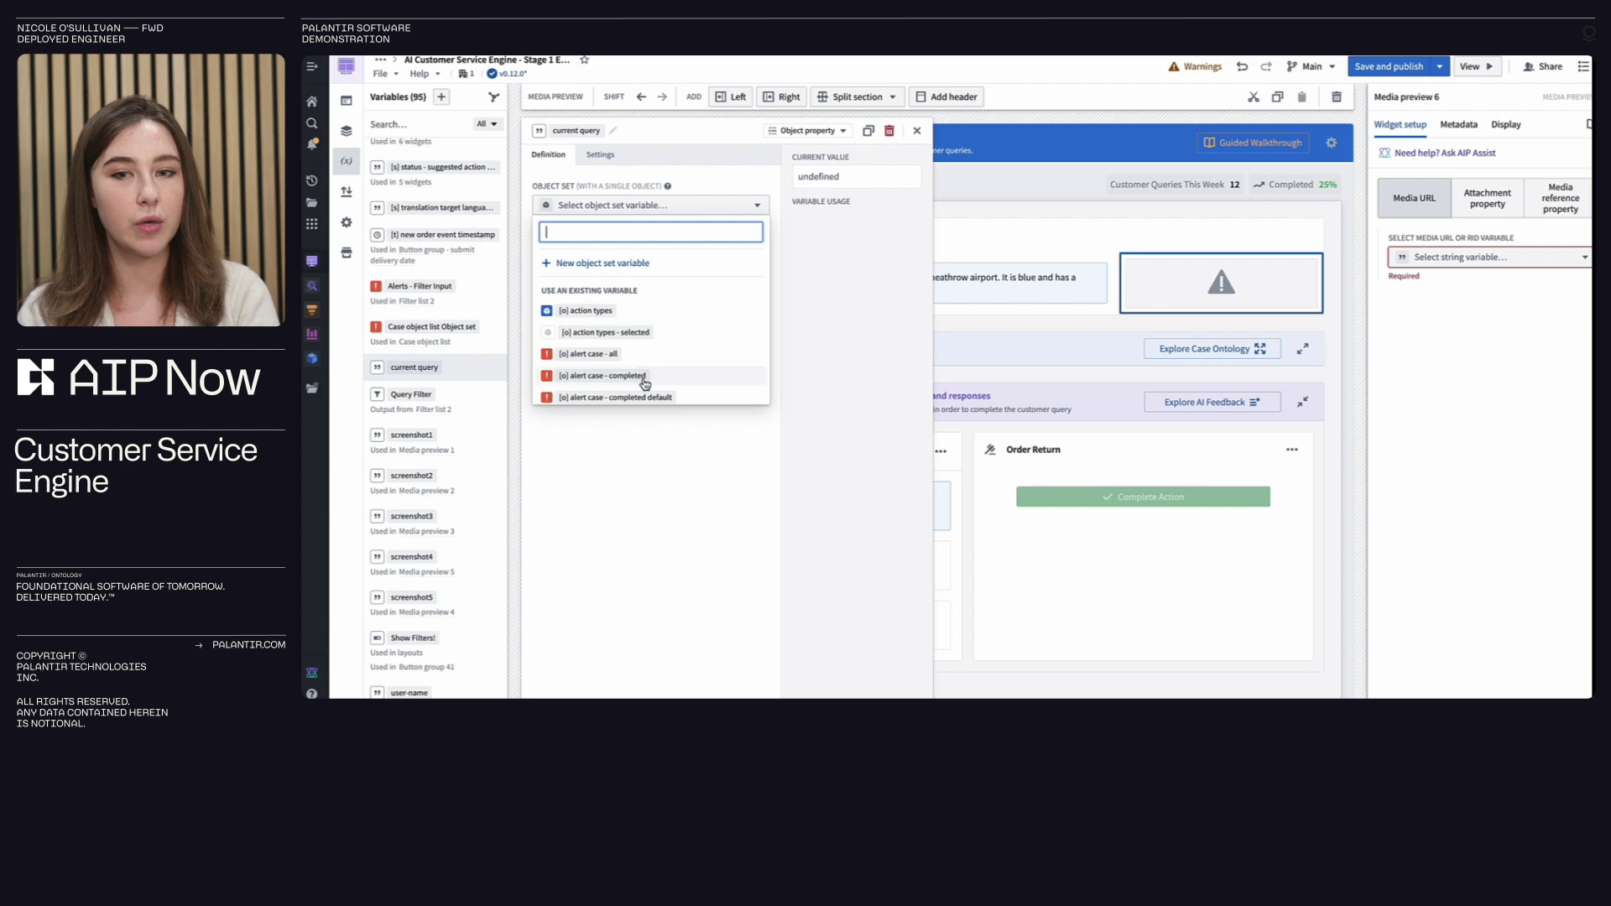
scroll(663, 335, "down", 3)
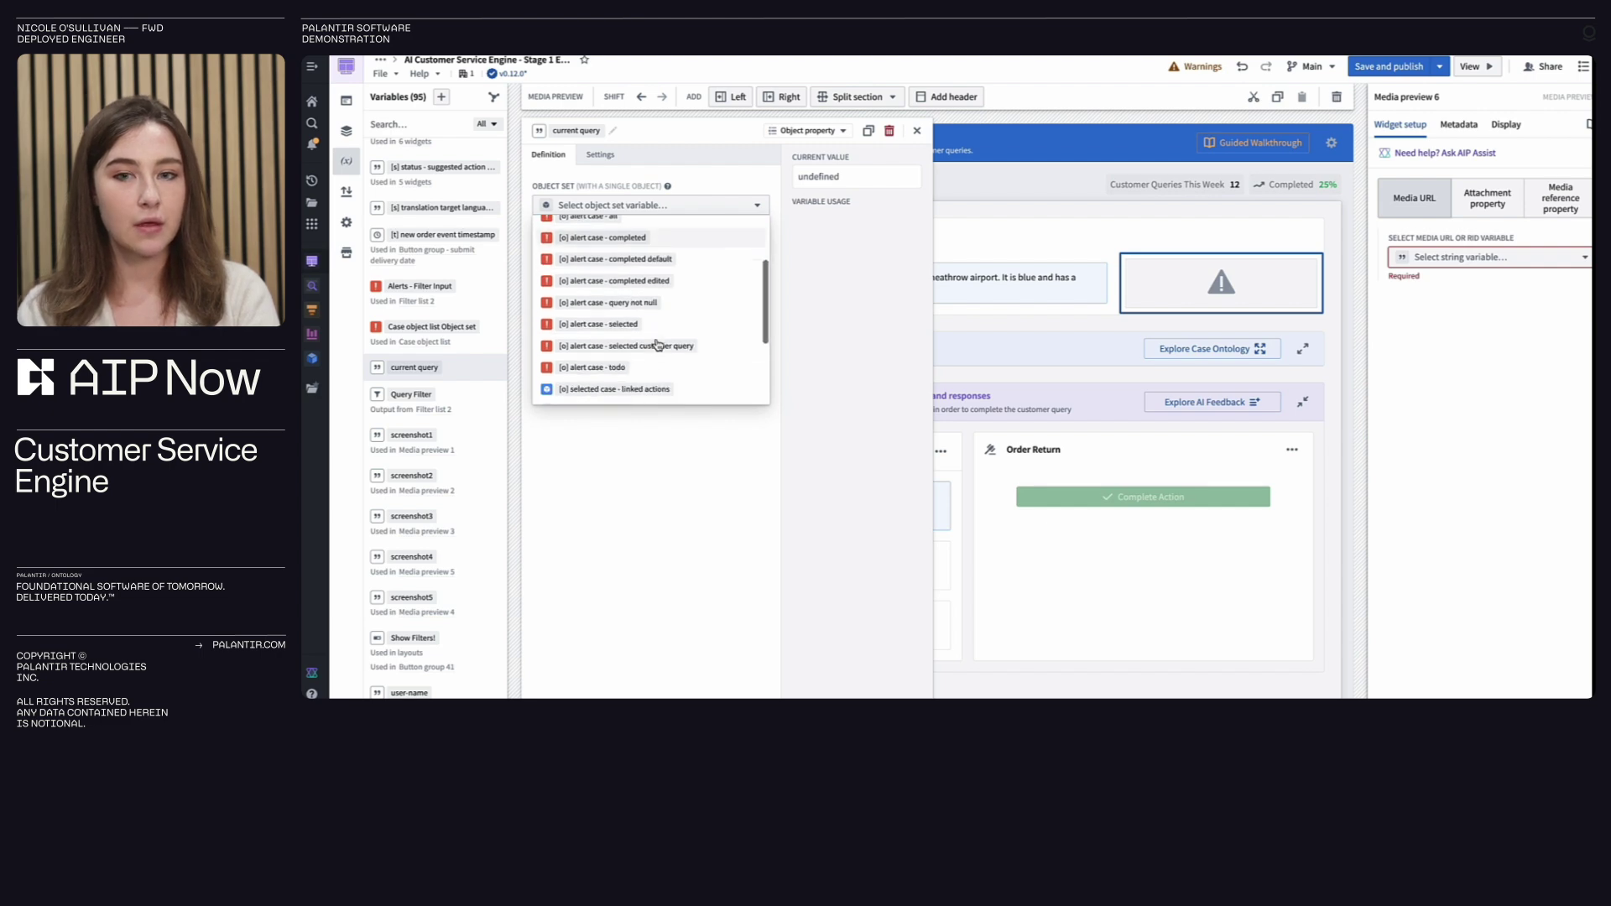
left_click(625, 315)
left_click(611, 251)
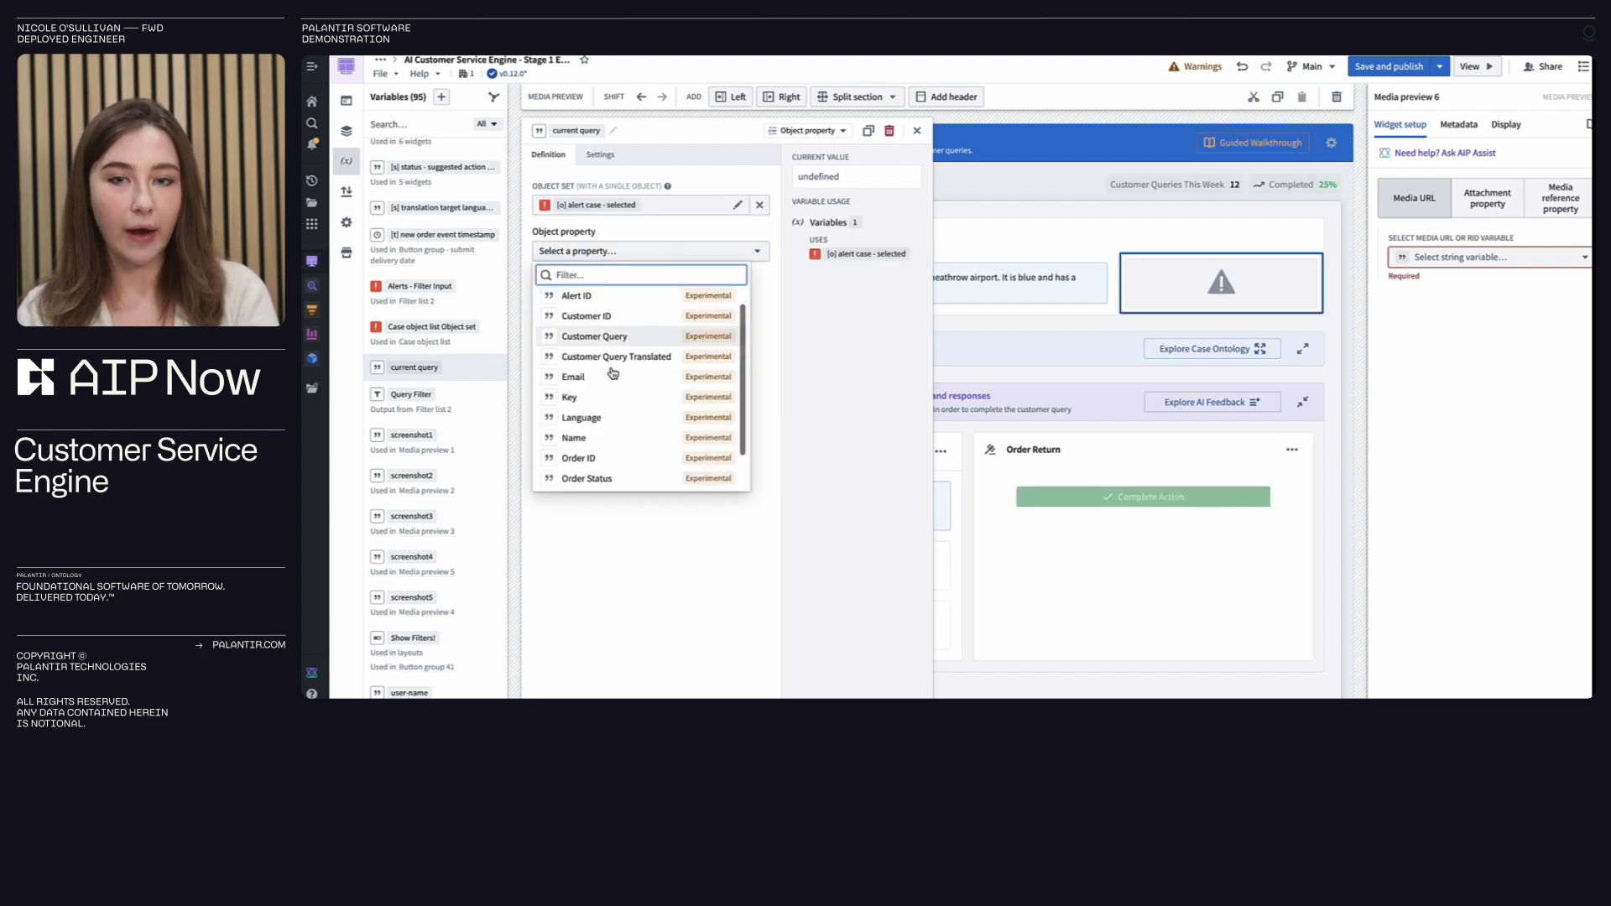
scroll(606, 420, "down", 3)
scroll(607, 395, "up", 1)
left_click(606, 316)
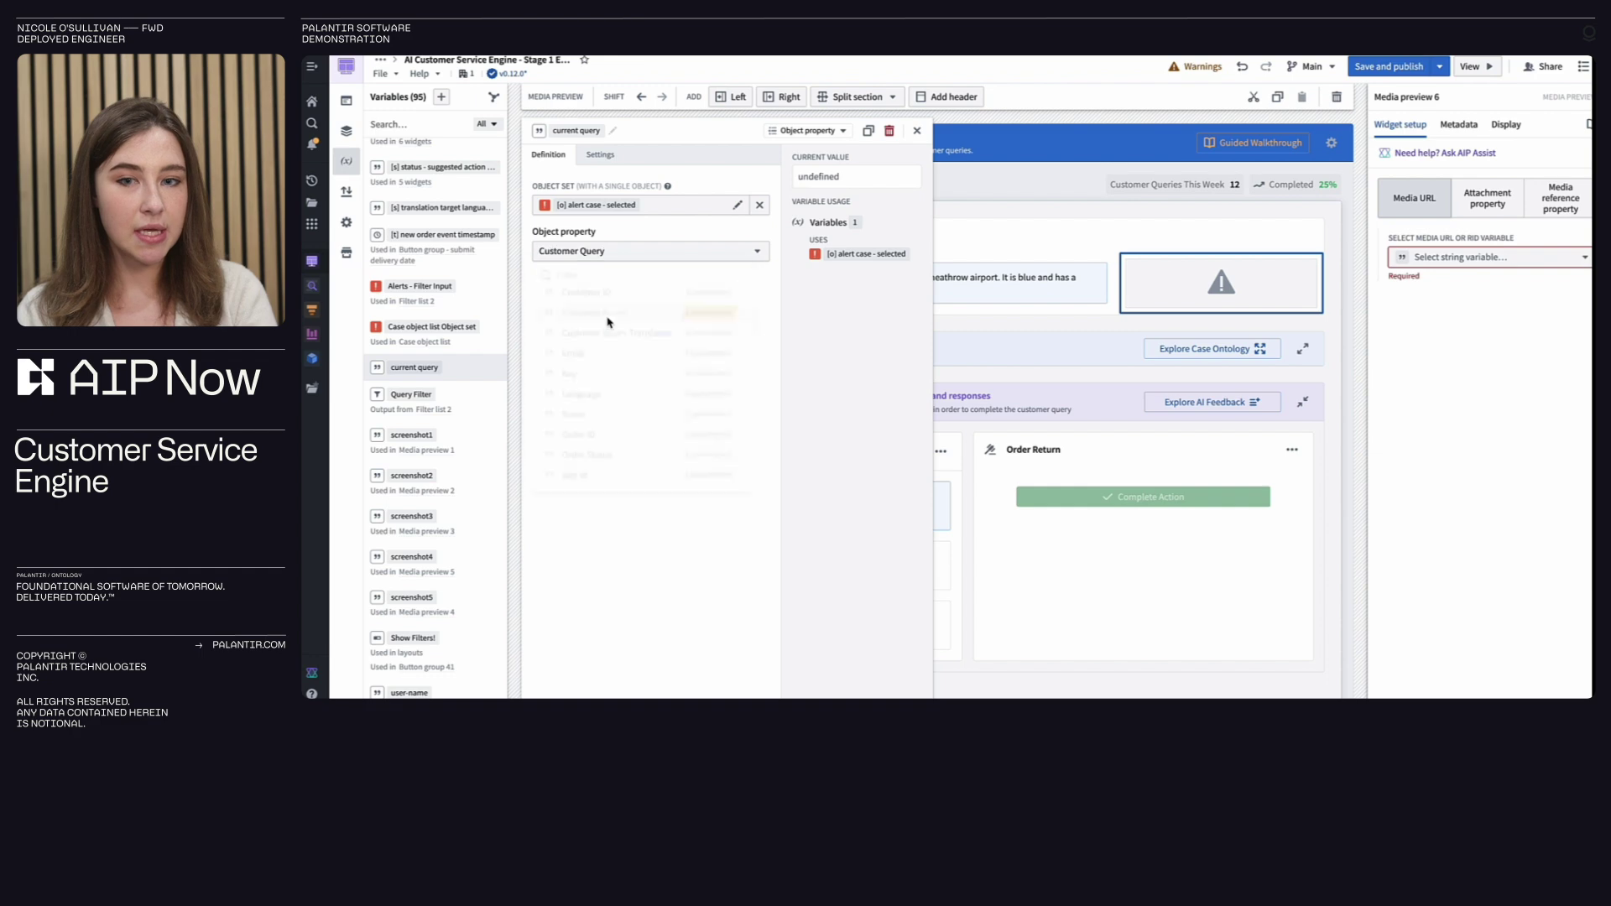
left_click(917, 131)
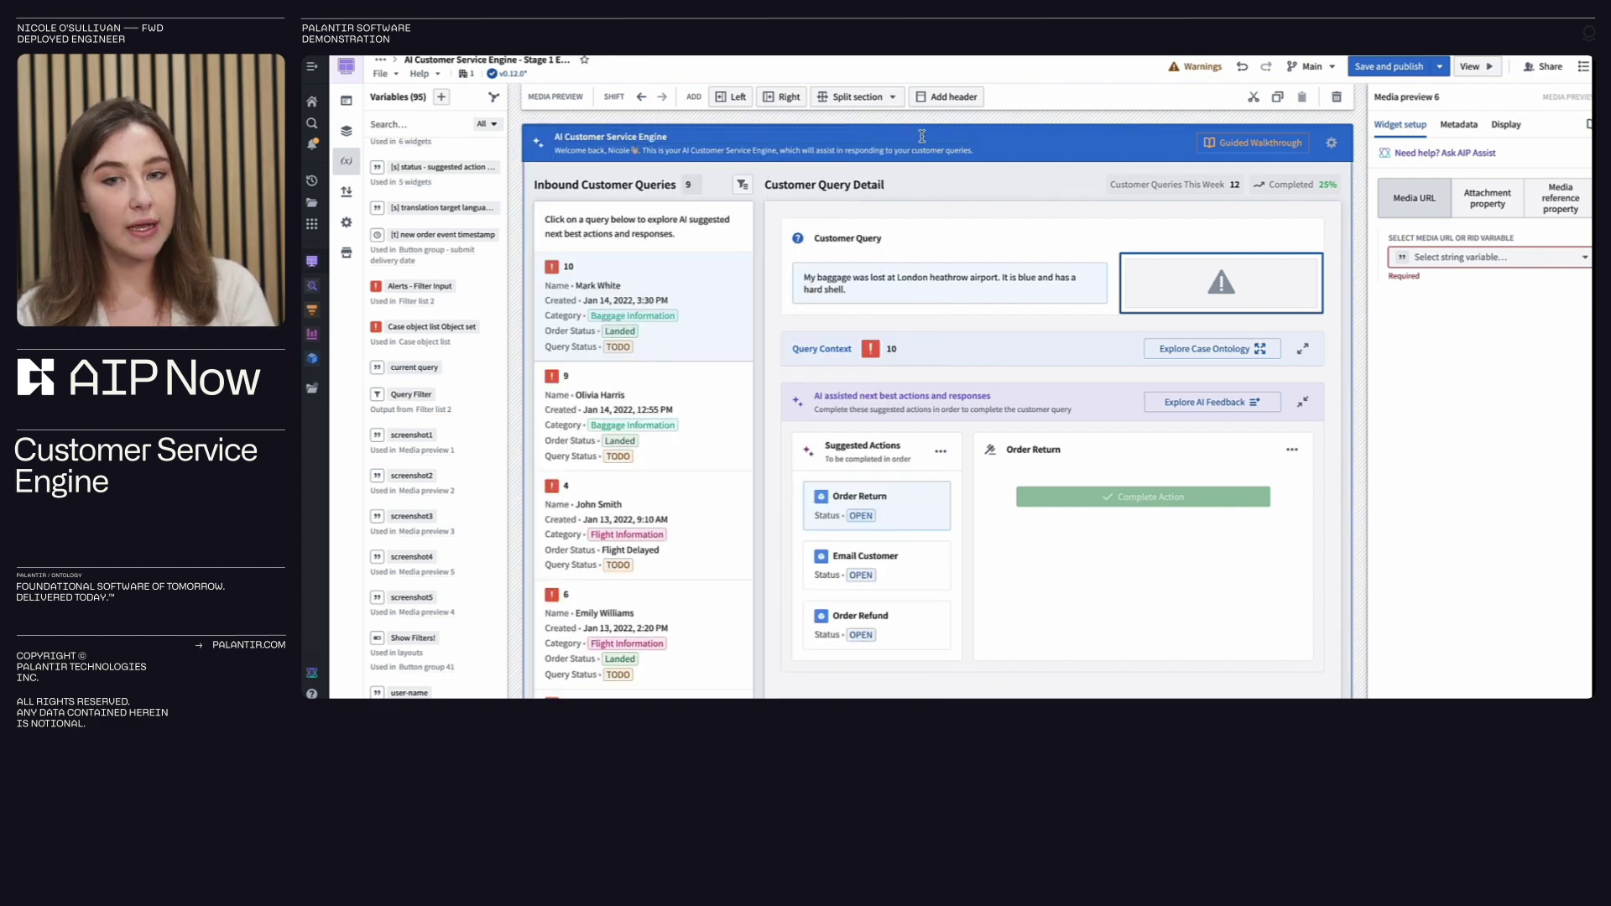
Step: Create a new function-backed object set variable named suitcase matching
left_click(441, 97)
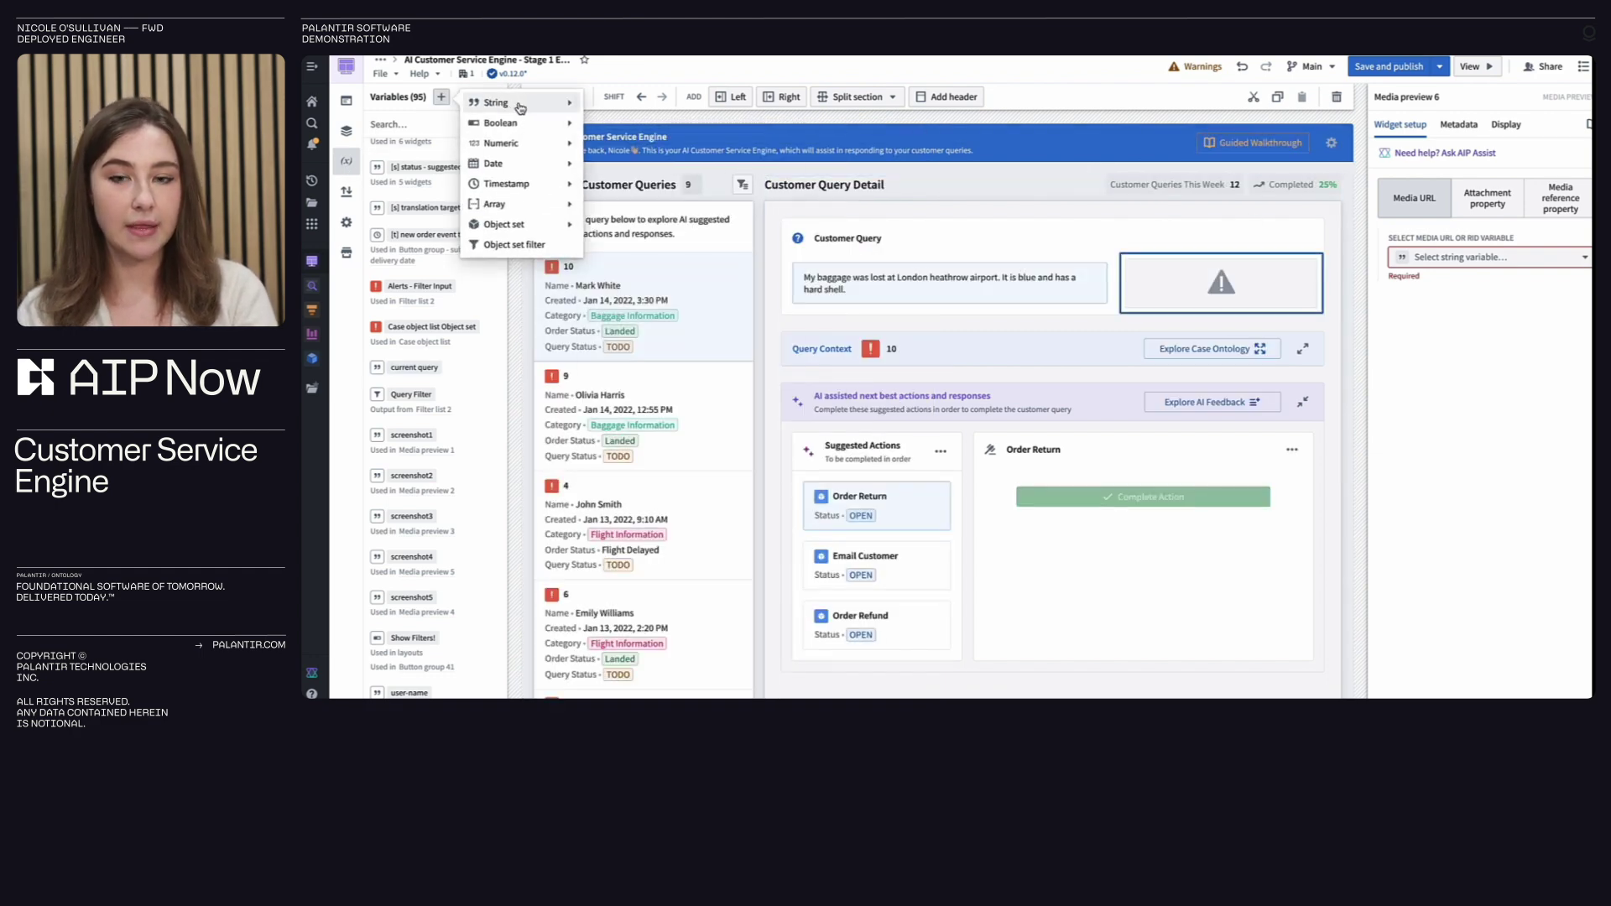
mouse_move(537, 228)
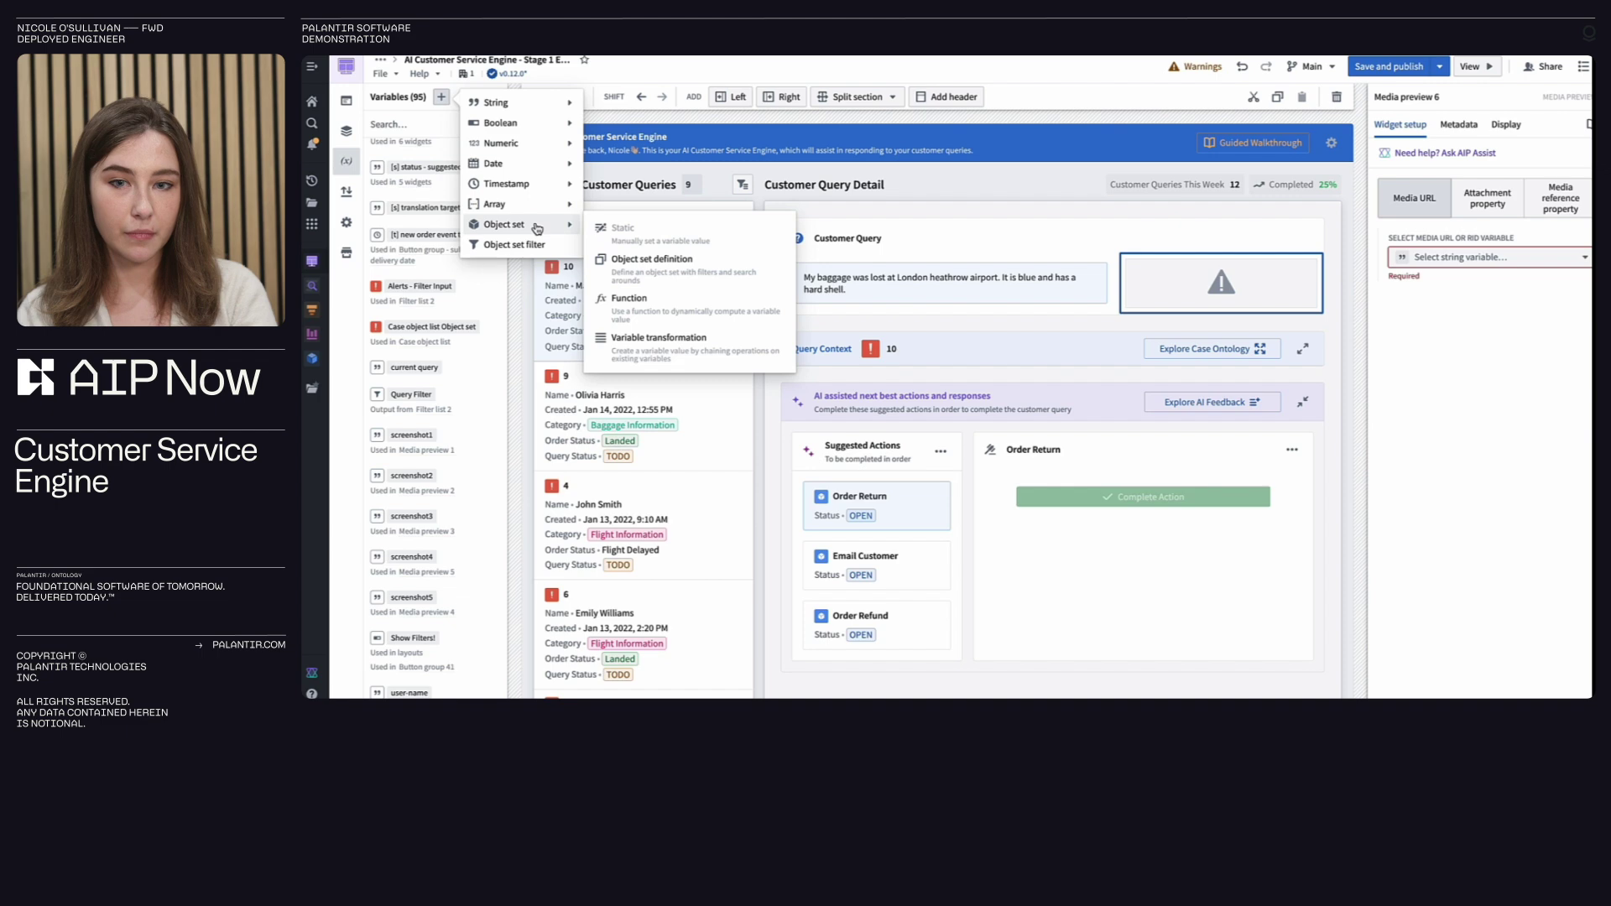
left_click(633, 306)
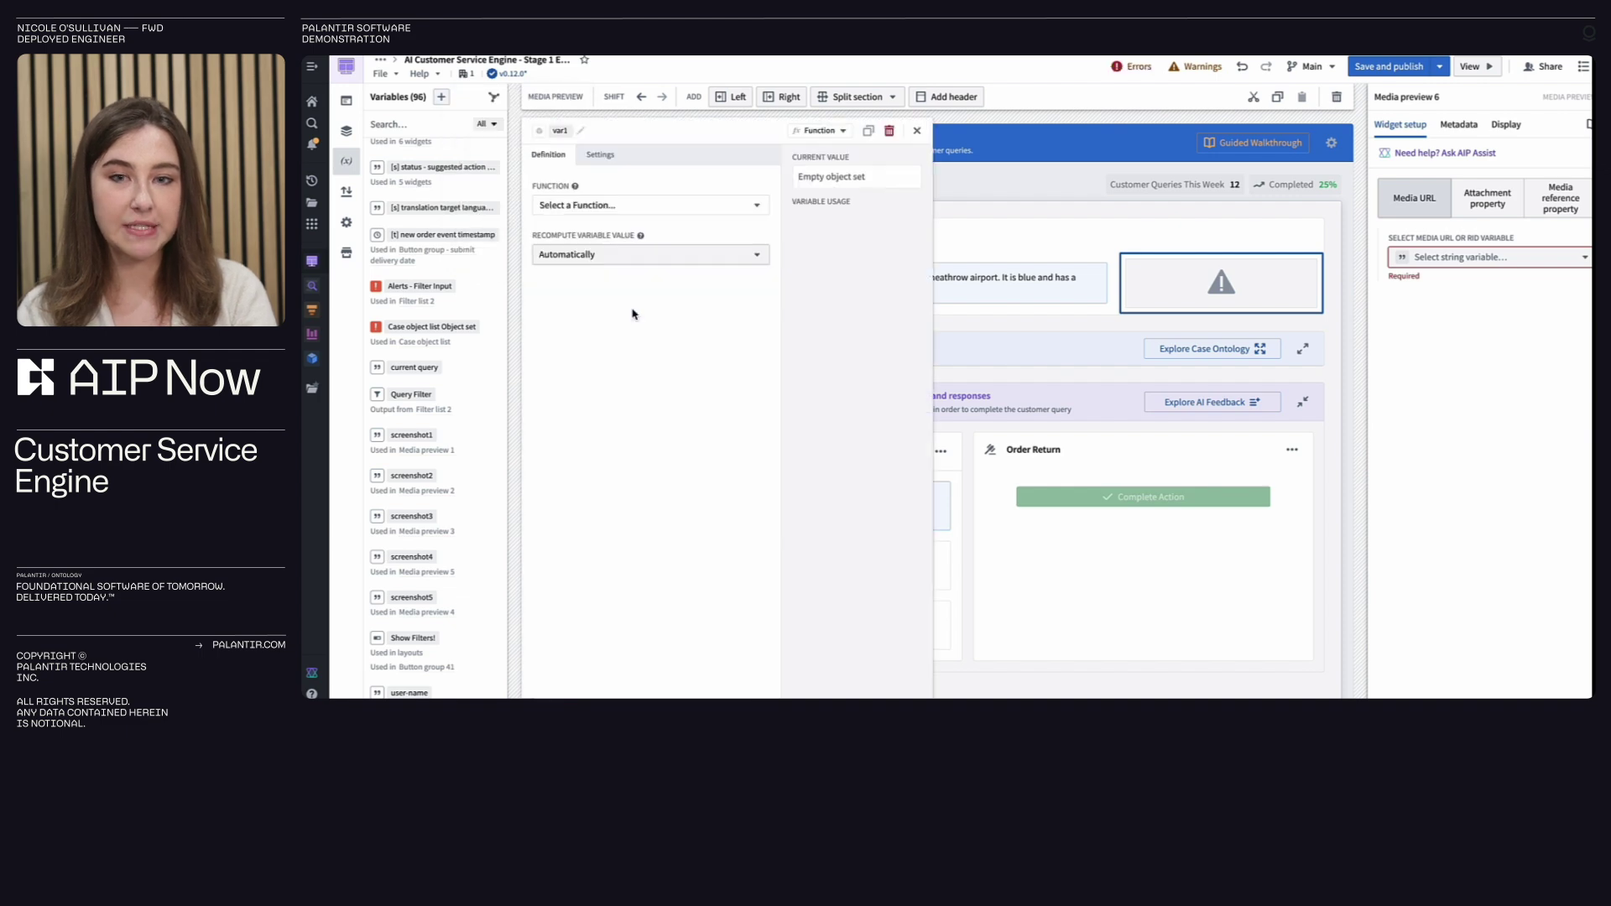
left_click(582, 133)
type("suitcase matching")
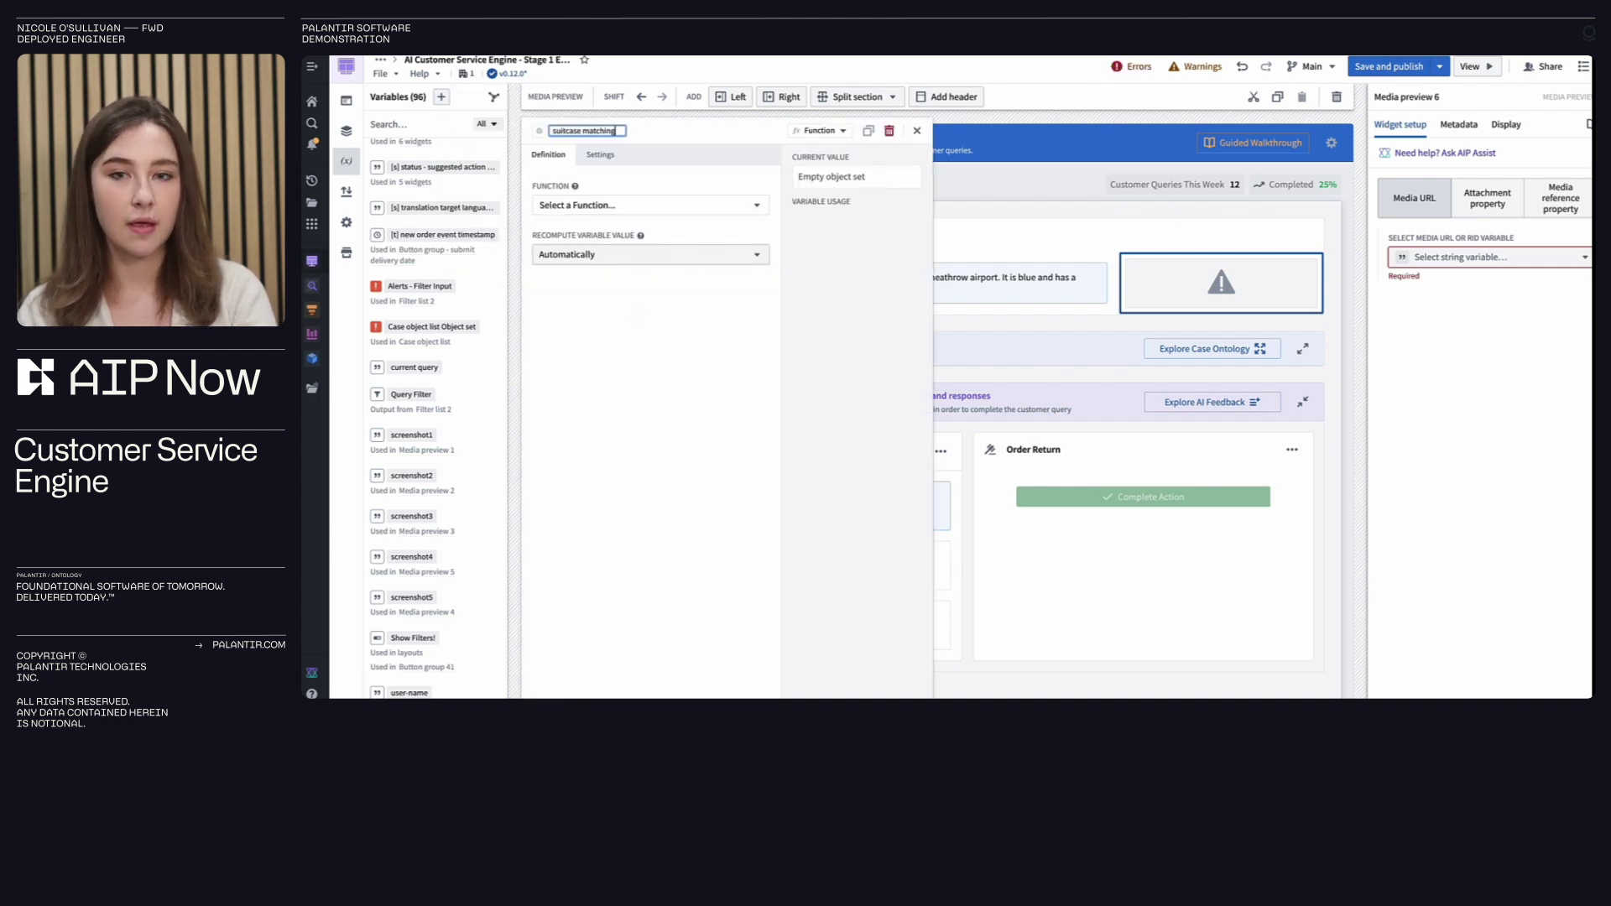
key("Return")
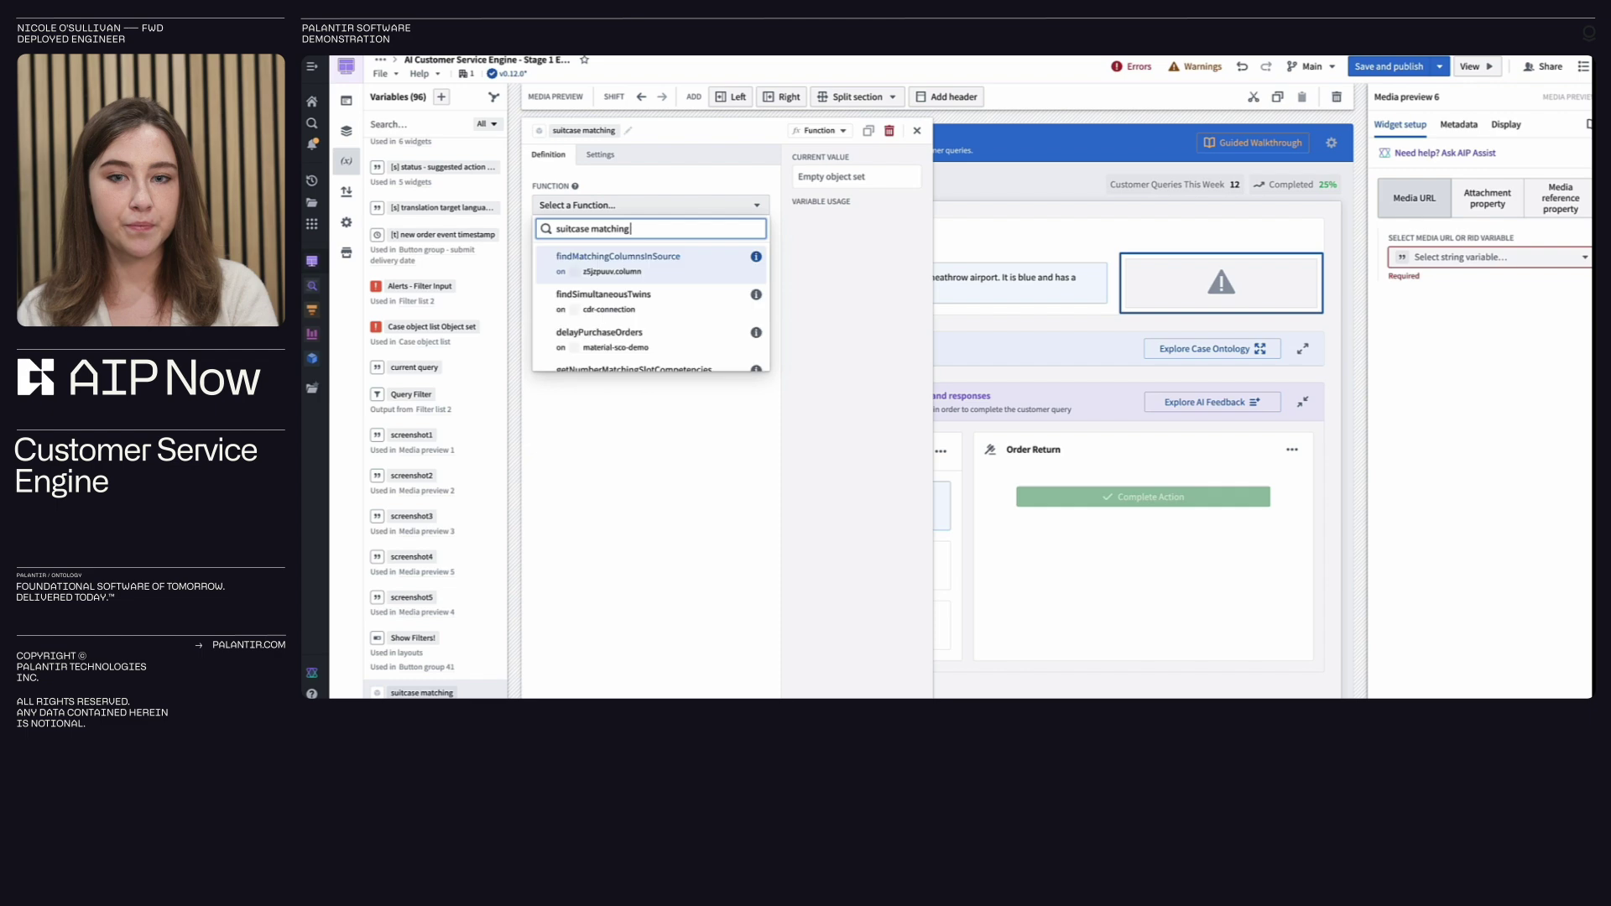
Step: Set its function to Suitcase Matching Logic, with the current query variable as the Query input
key("BackSpace")
key("BackSpace")
key("BackSpace")
key("BackSpace")
key("BackSpace")
key("BackSpace")
key("BackSpace")
key("BackSpace")
key("BackSpace")
left_click(671, 277)
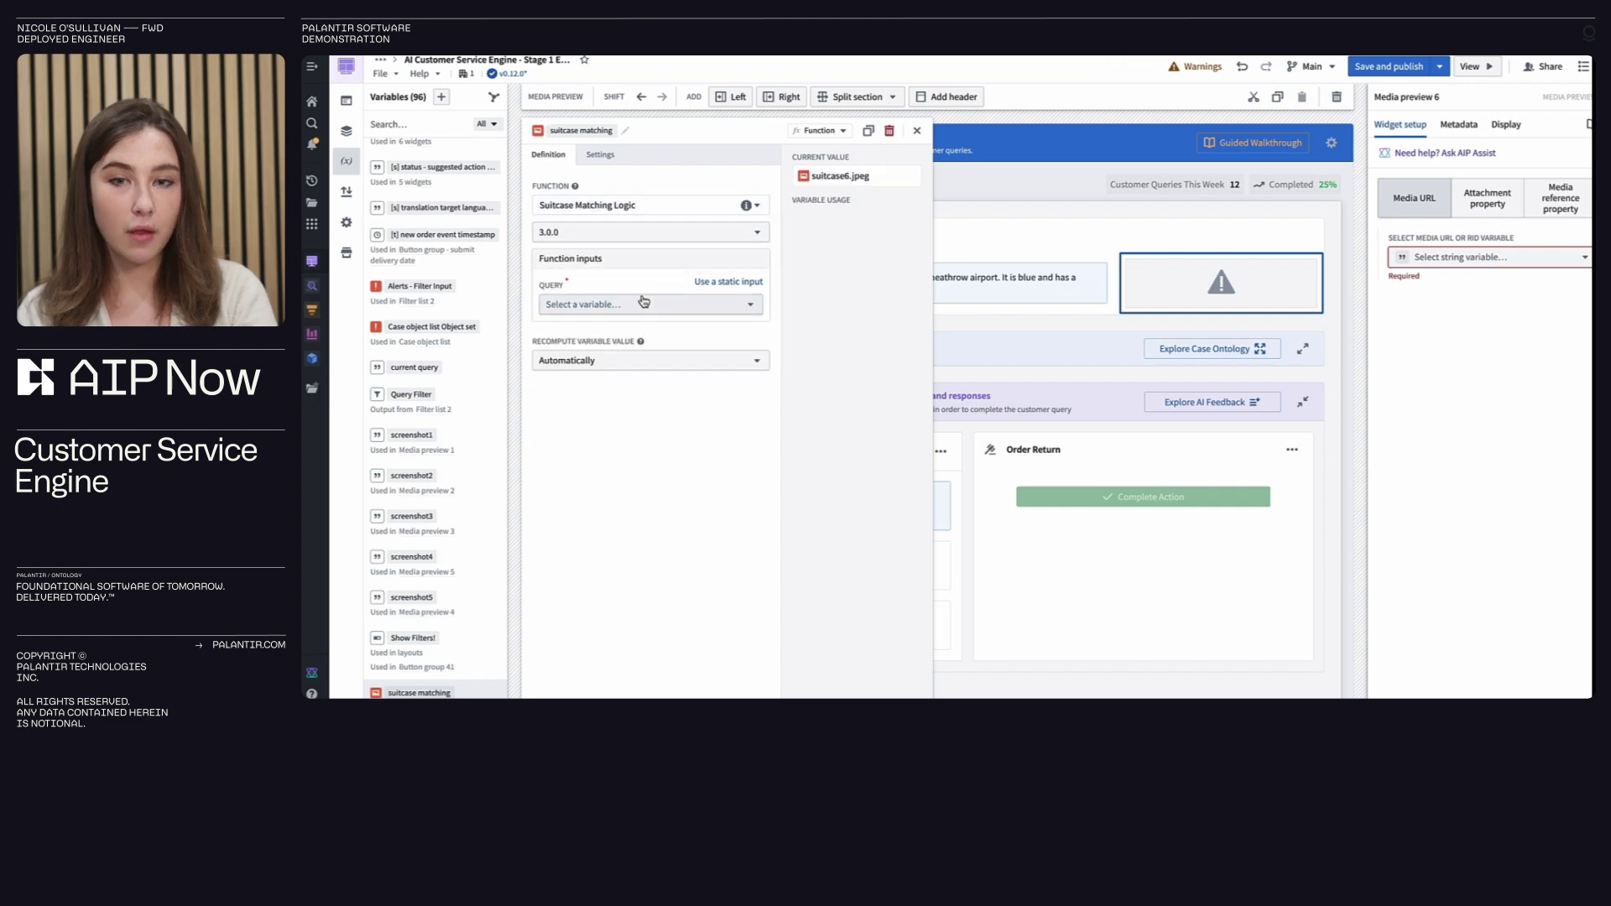
left_click(671, 303)
type("query")
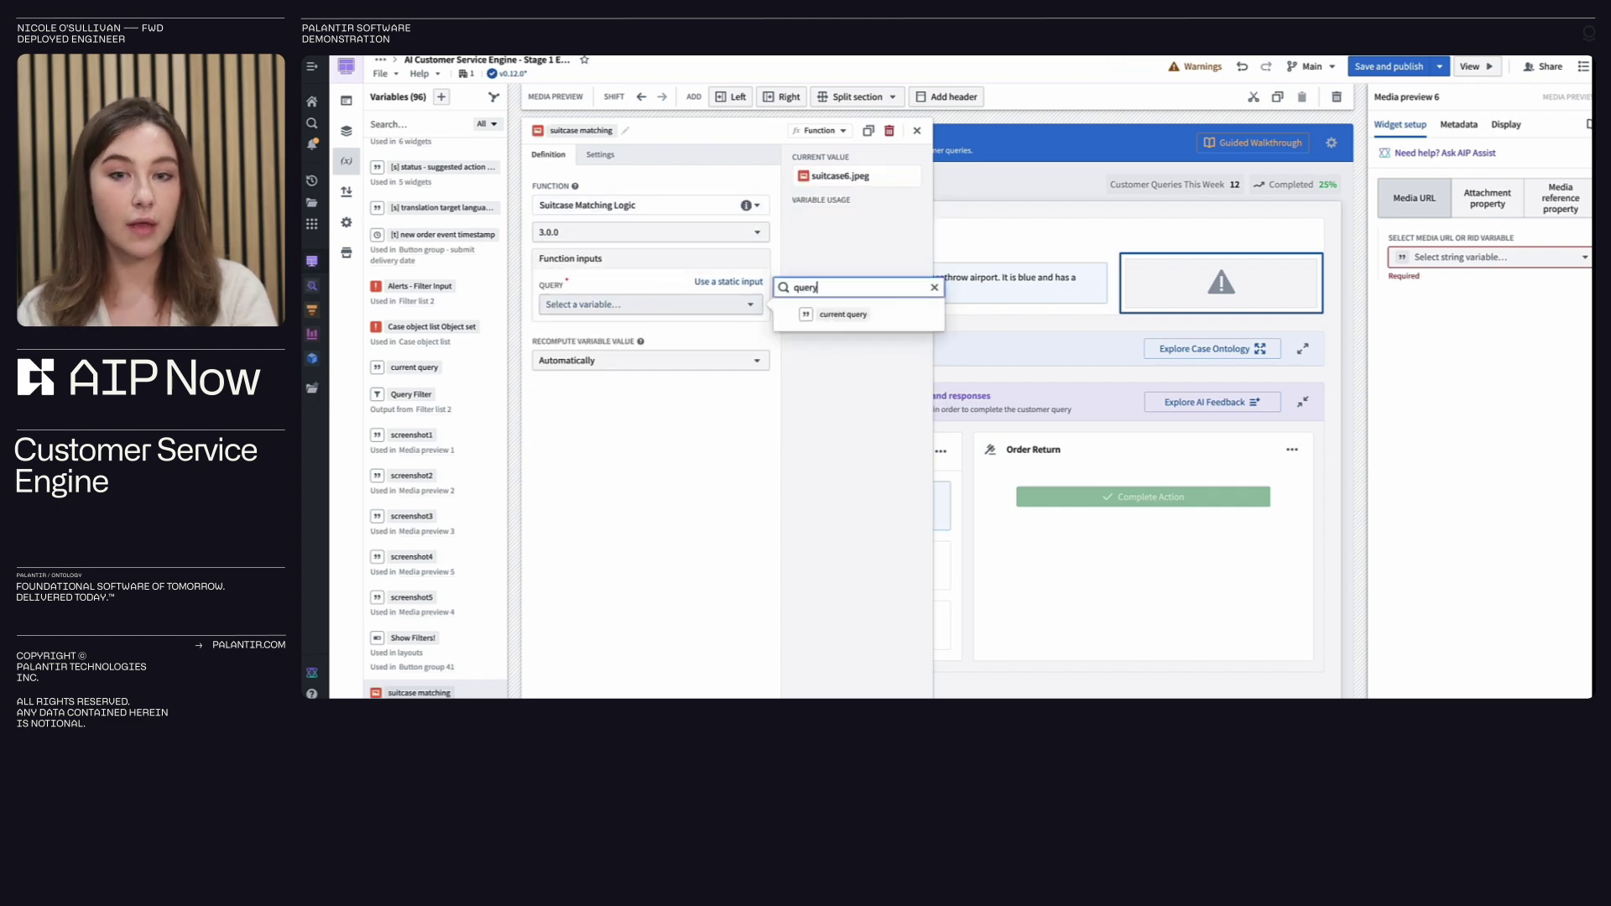
left_click(844, 317)
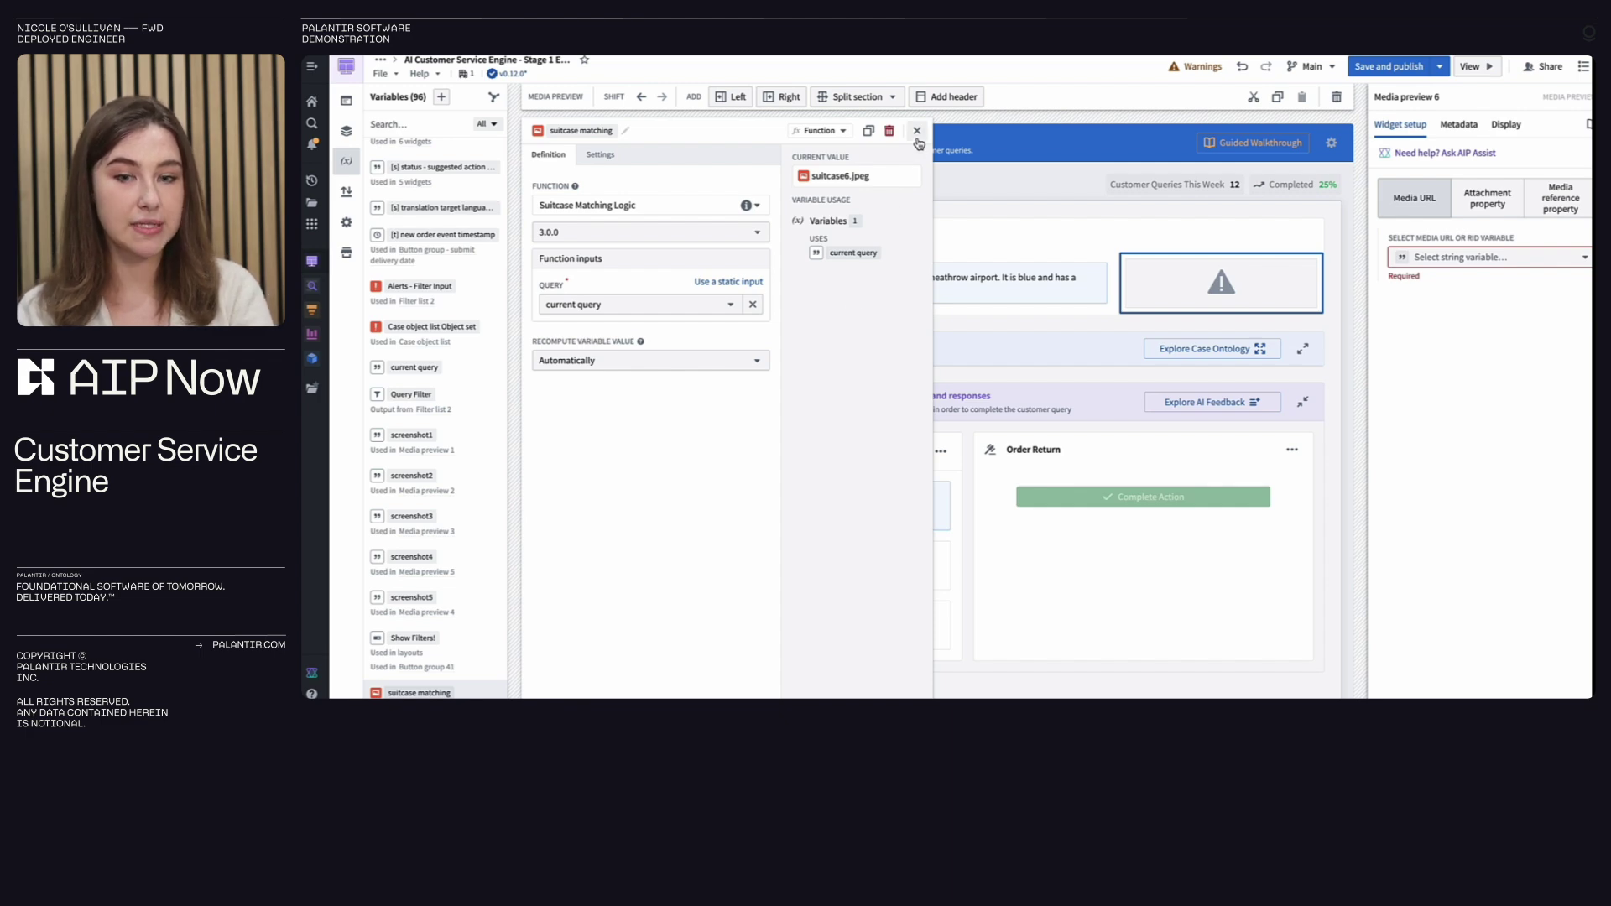
left_click(917, 131)
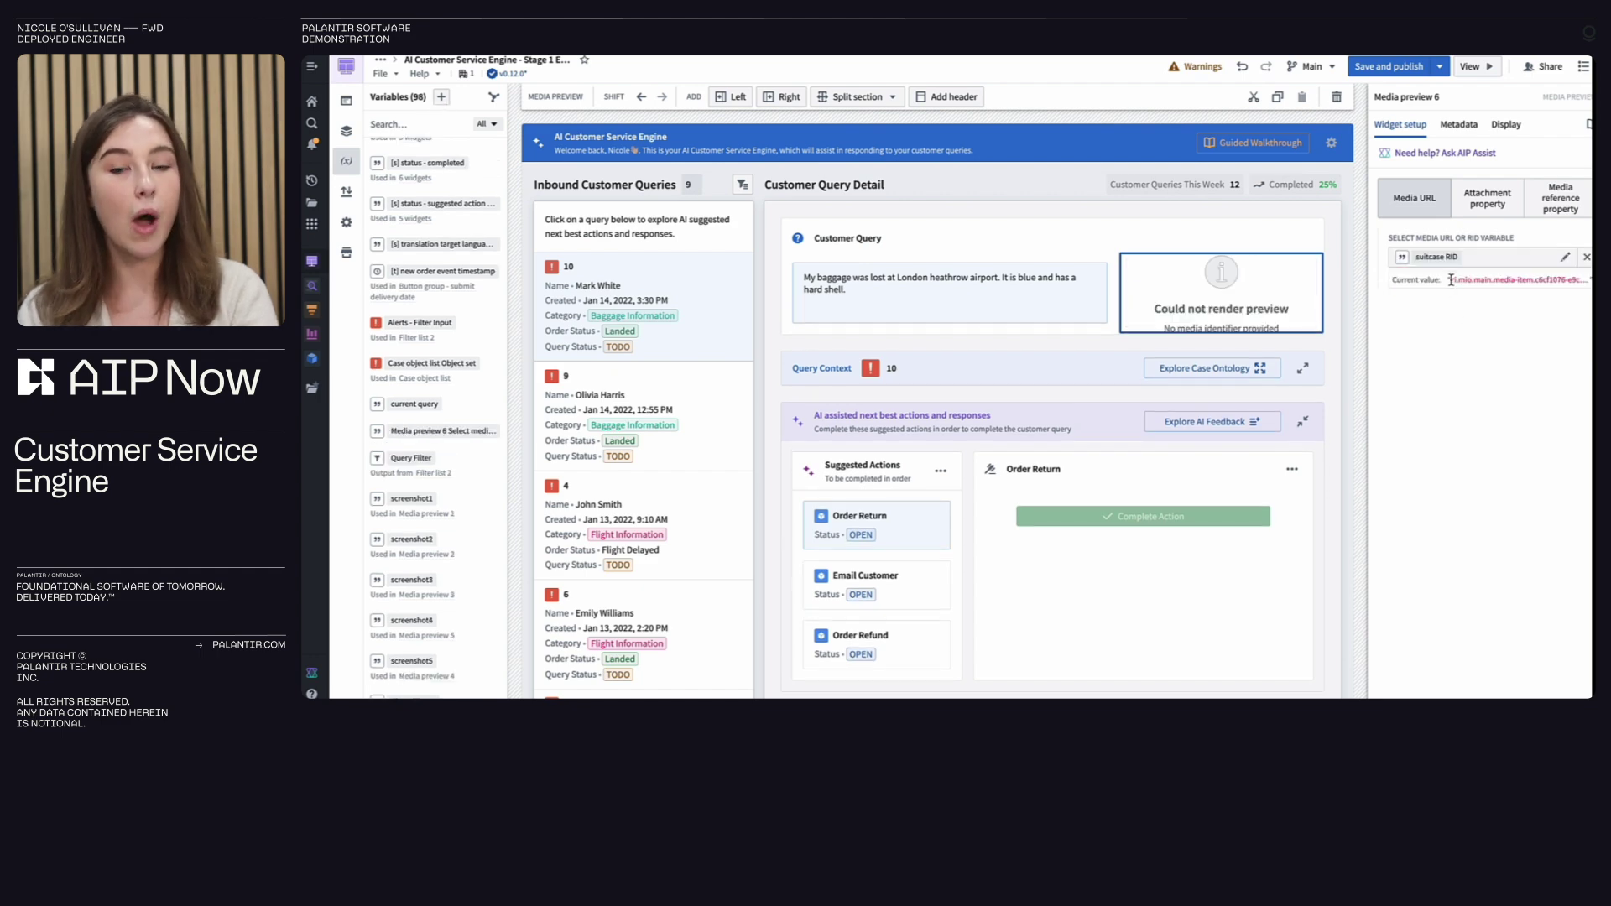
Step: Bind the Media preview to the Media Reference property of the suitcase matching object set
left_click(1557, 205)
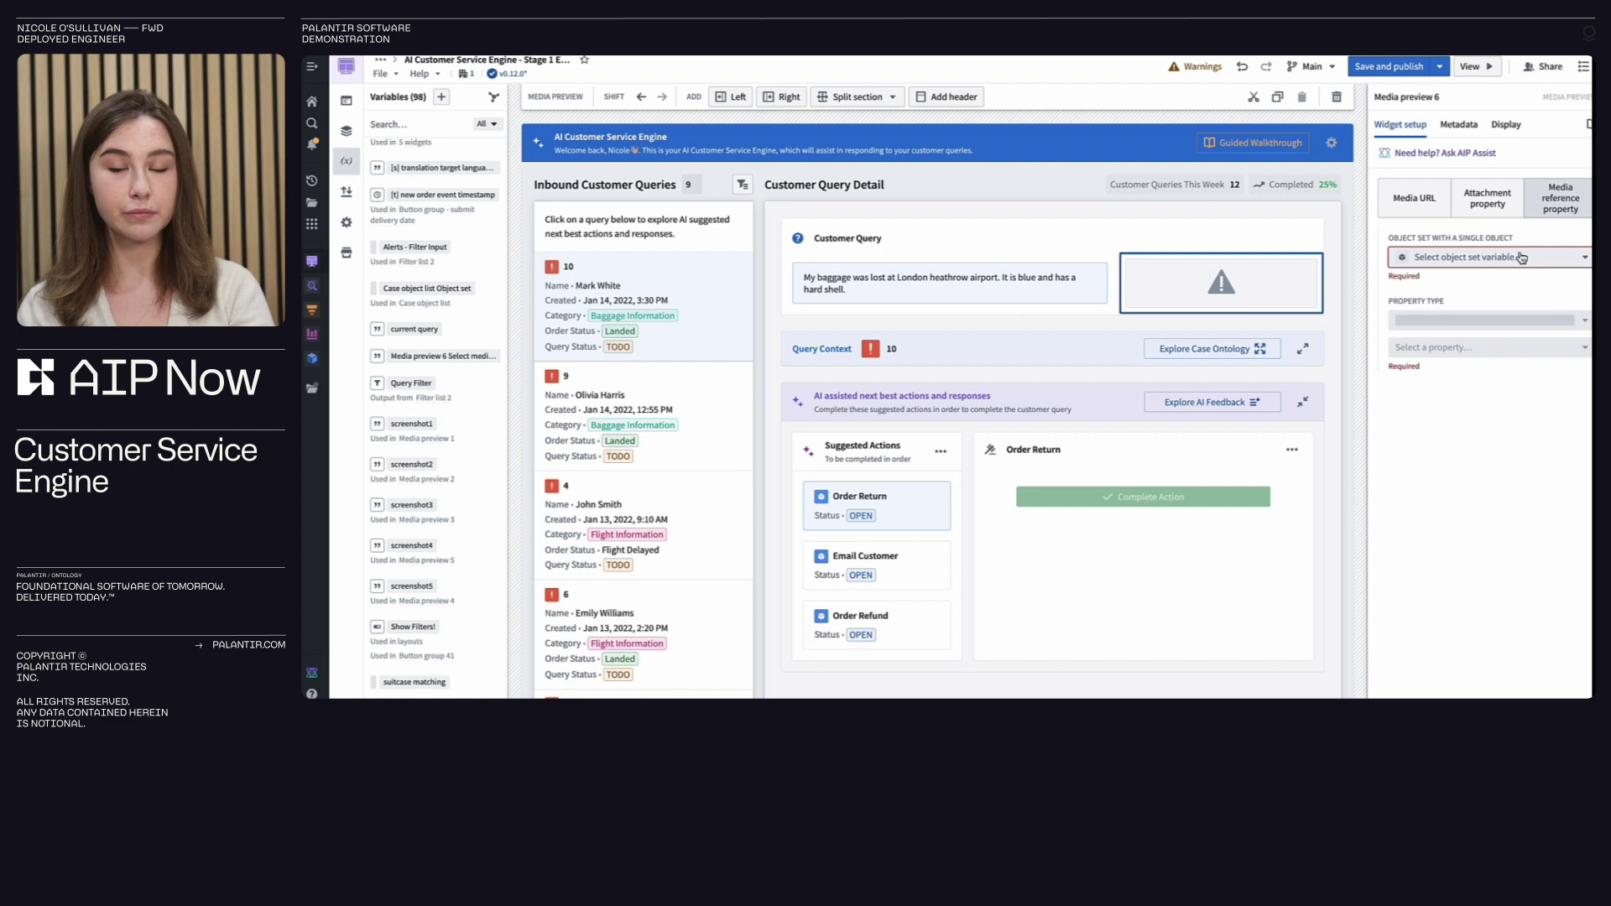
left_click(1521, 258)
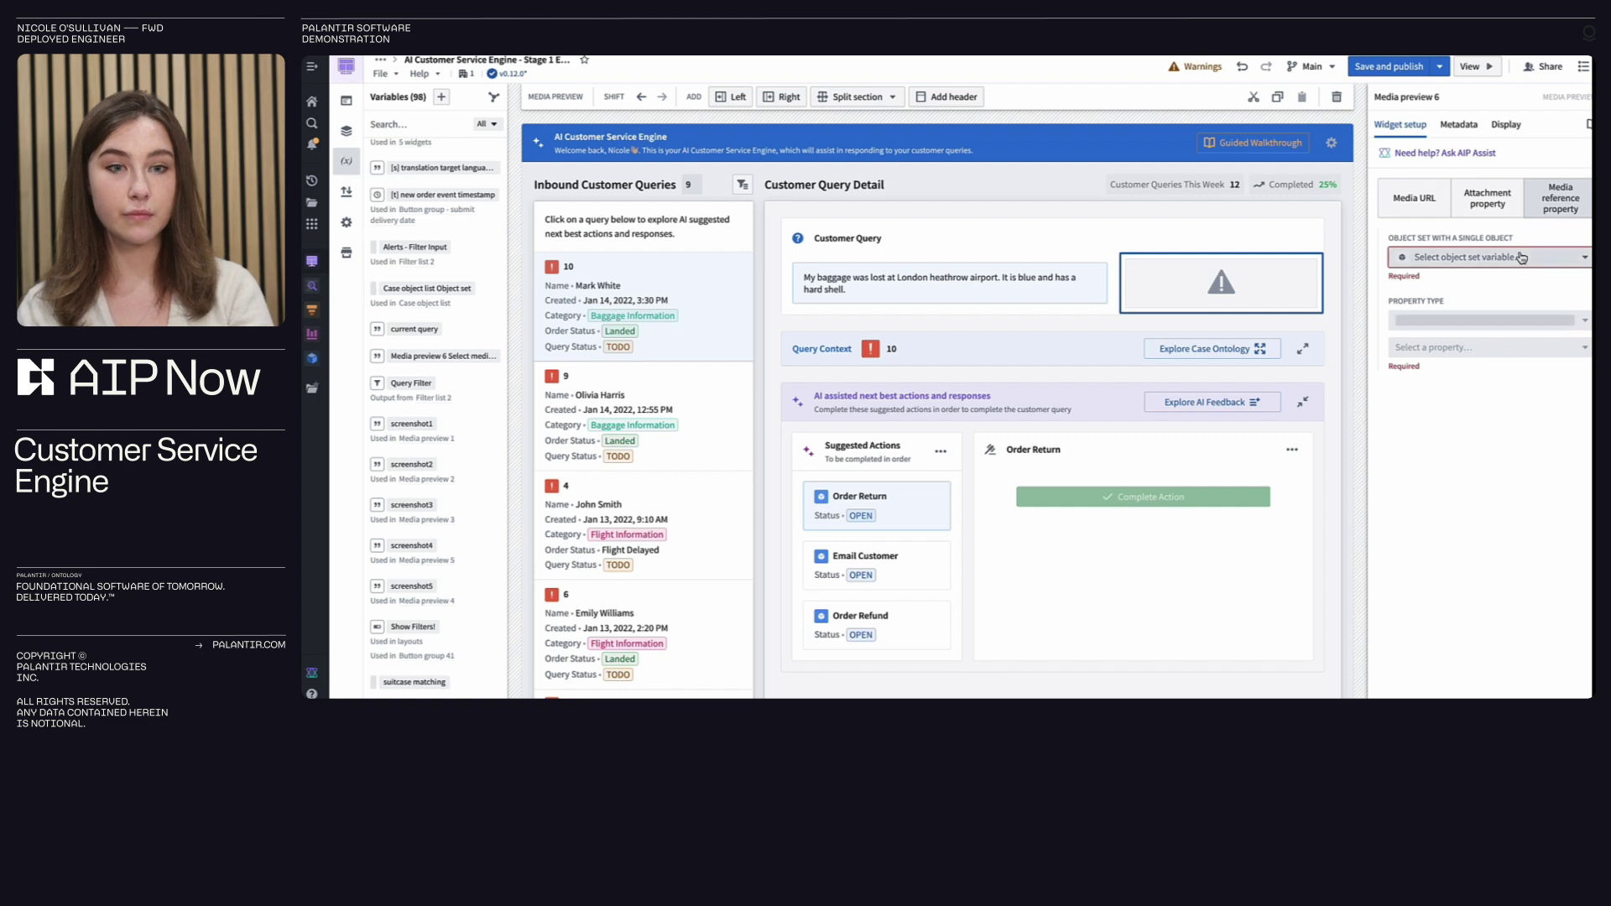
type("suitc")
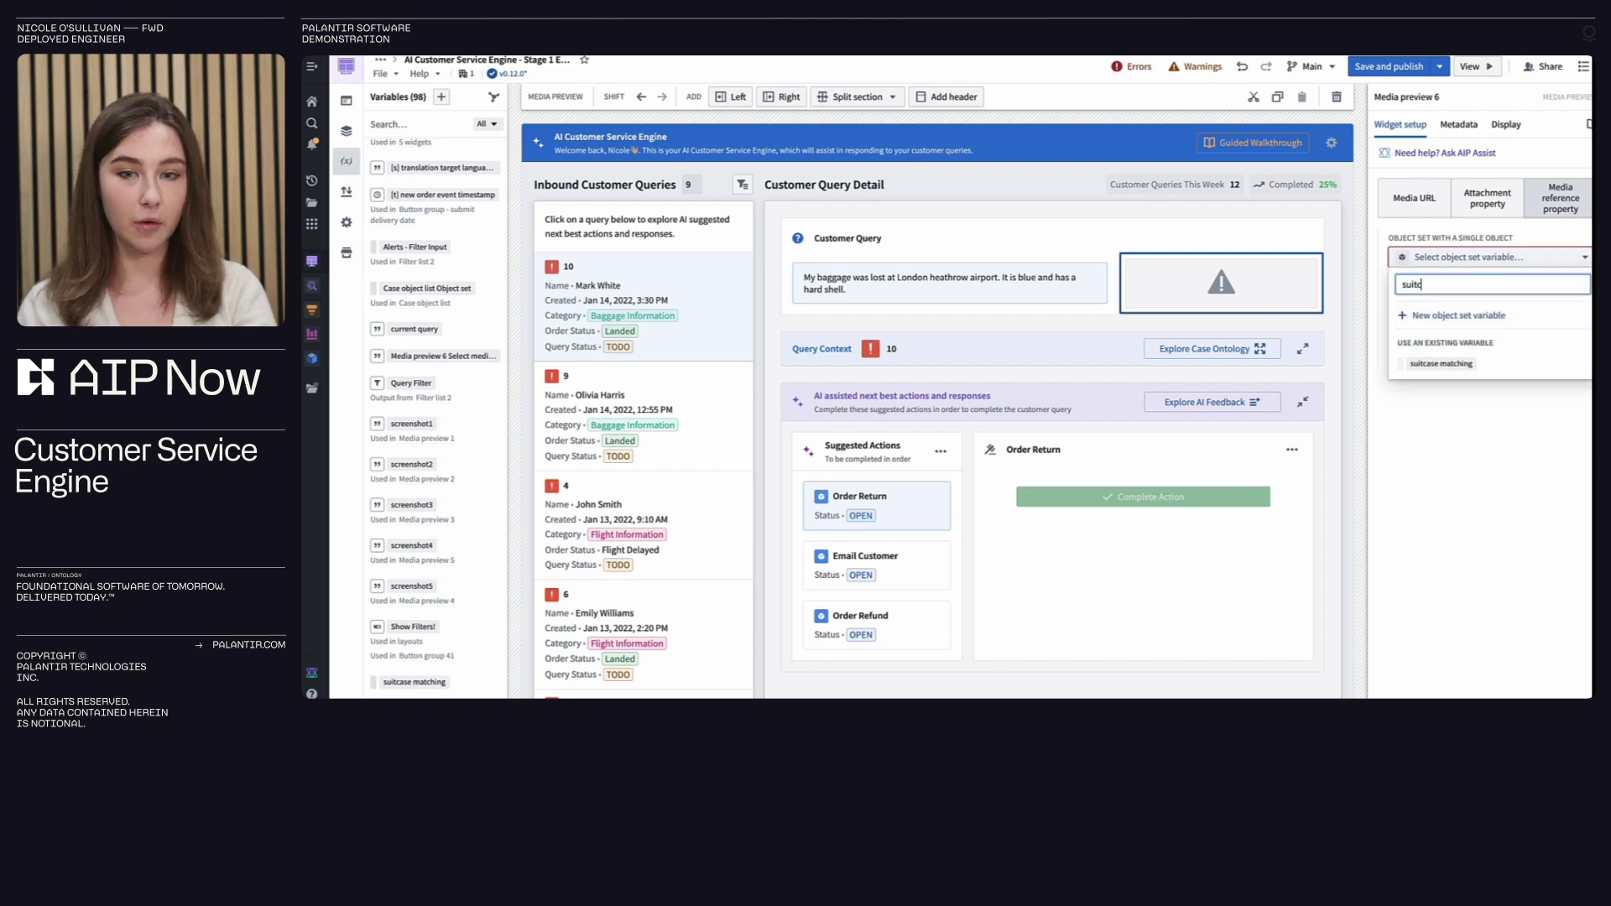
left_click(1484, 367)
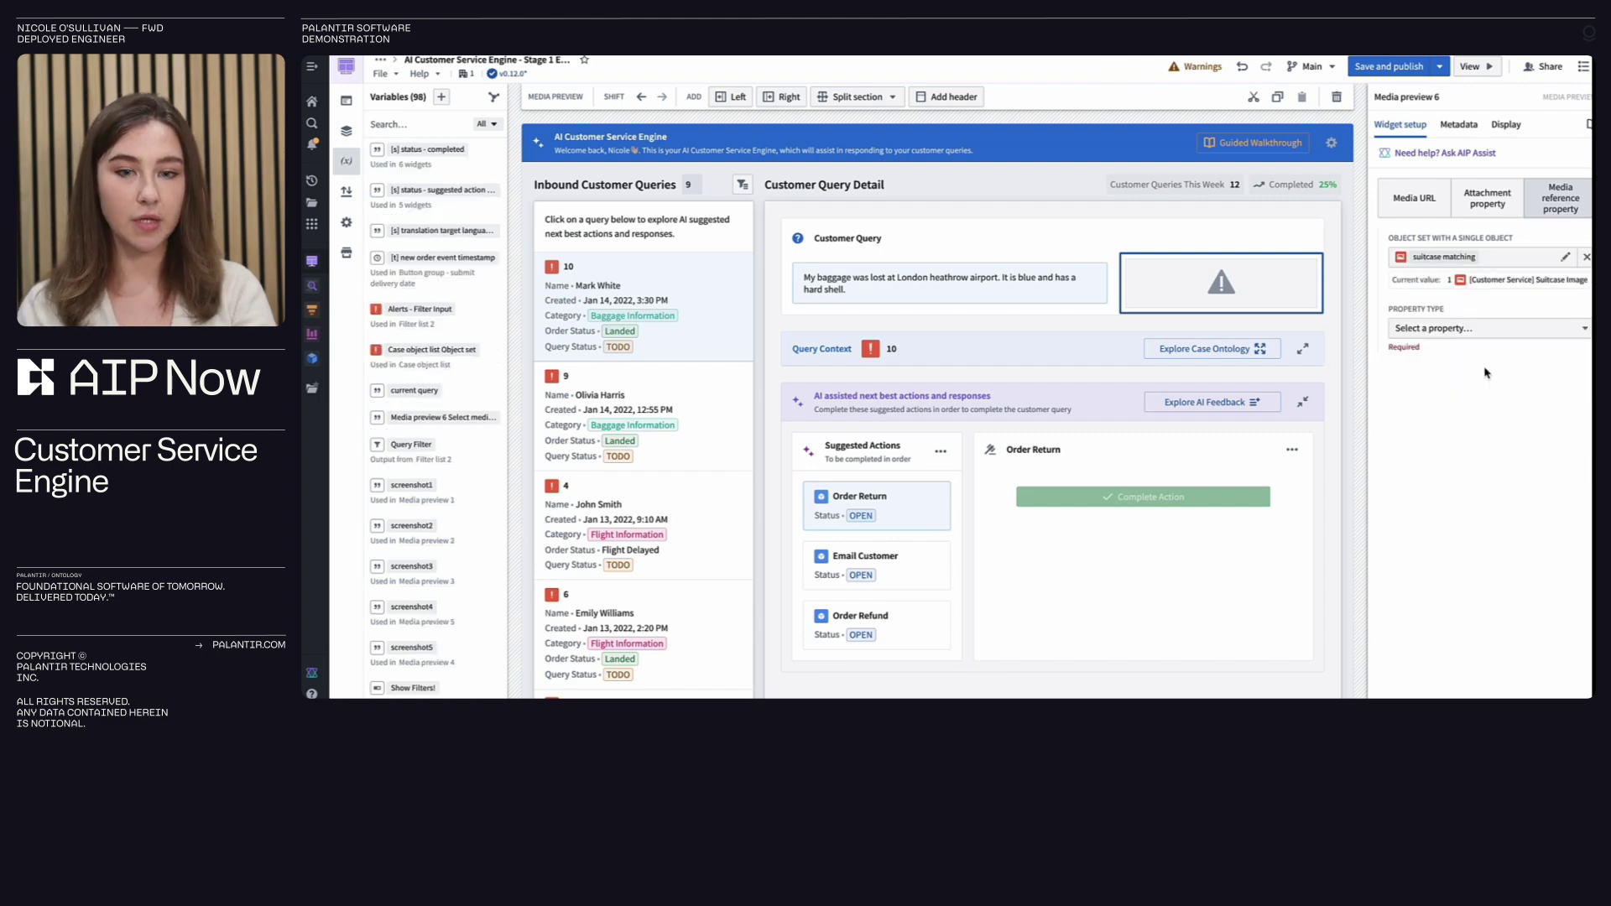
left_click(1458, 329)
left_click(1464, 446)
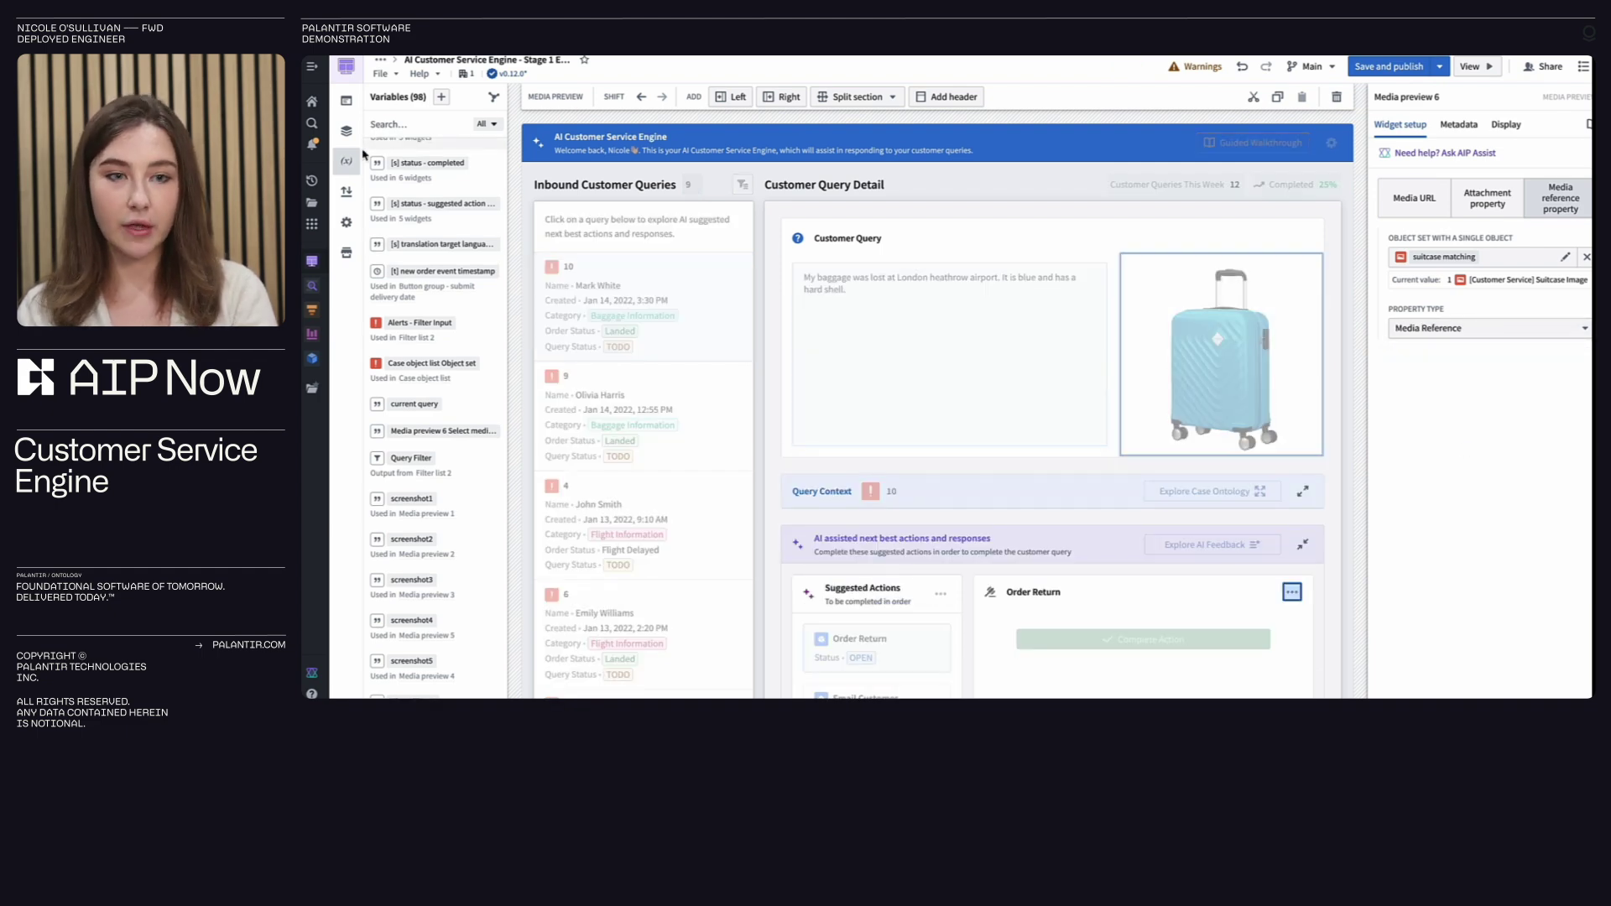
left_click(346, 160)
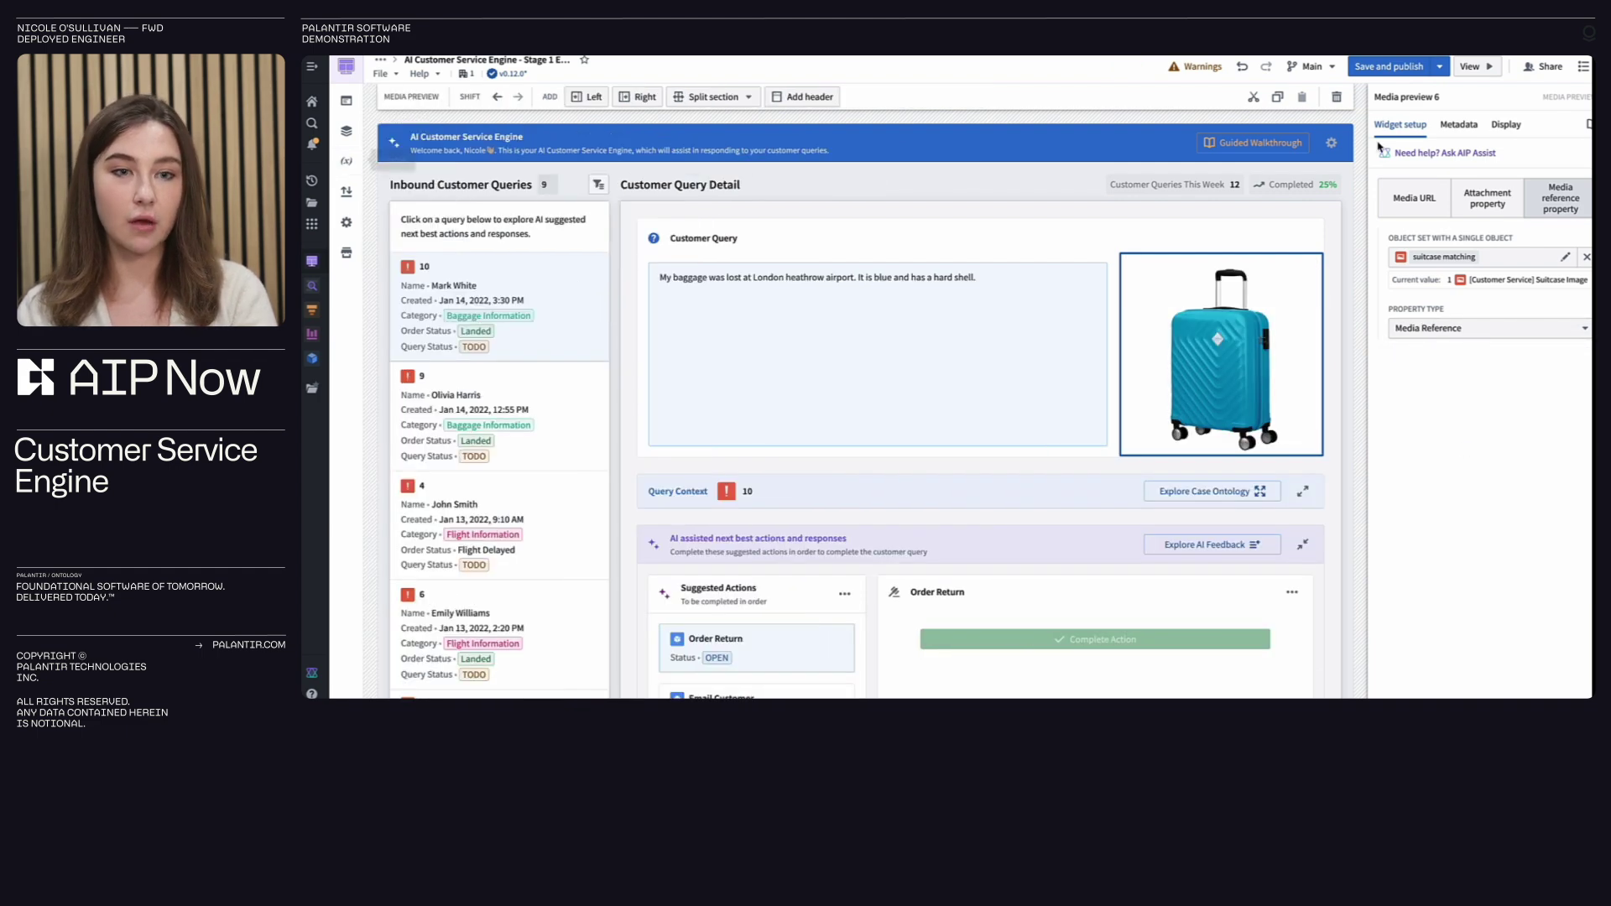
Step: Save and publish the Customer Service Engine as new version v0.13.0
left_click(1389, 67)
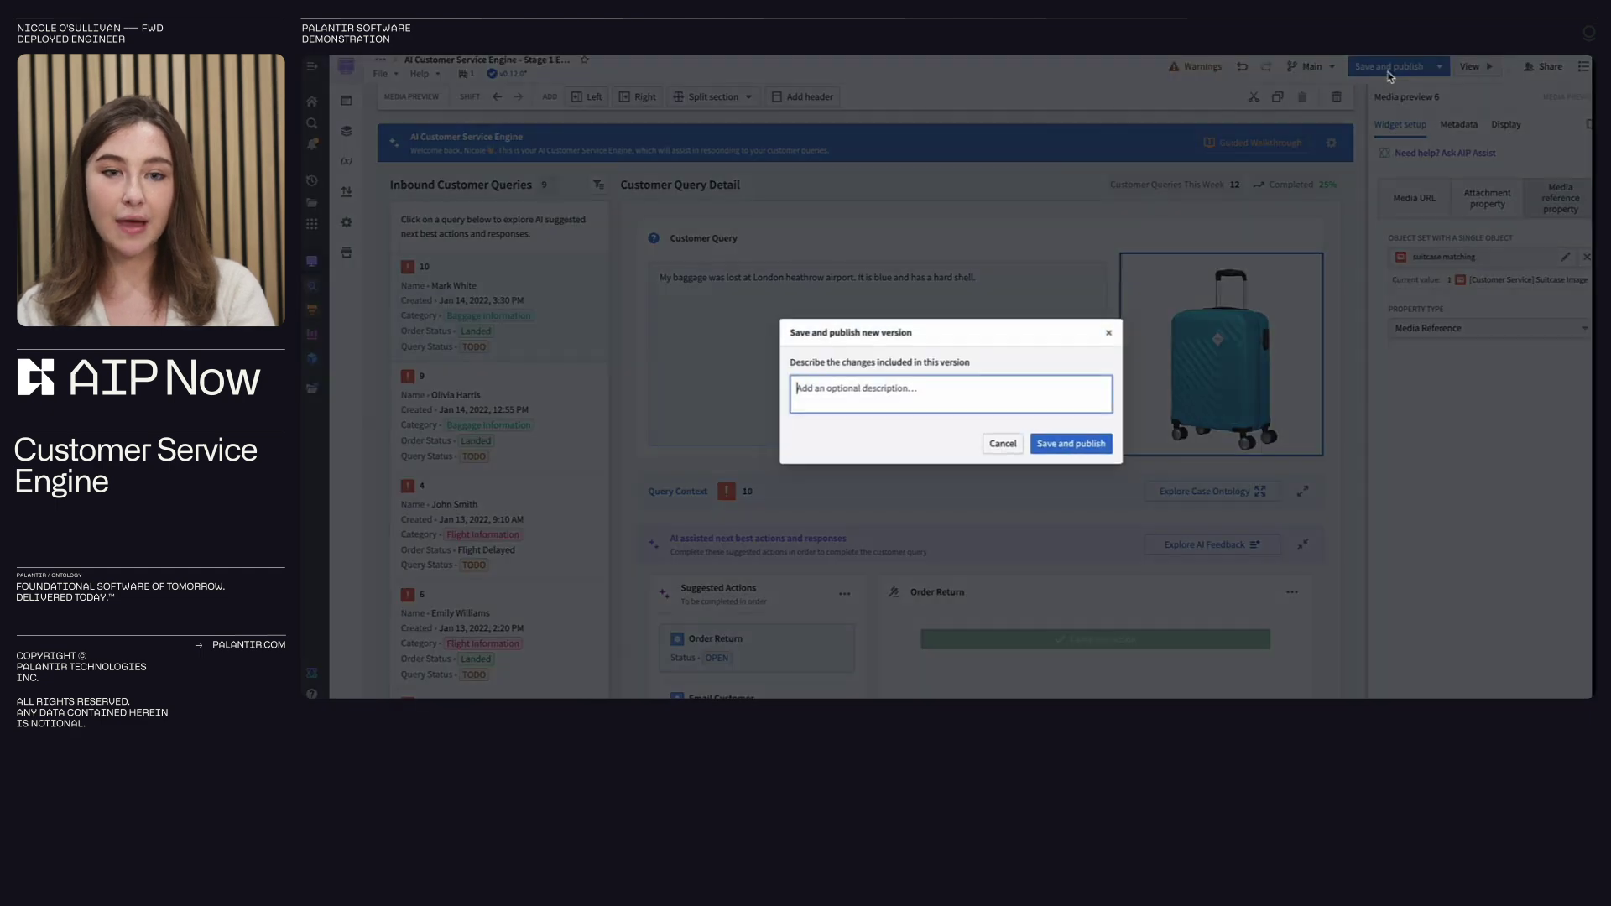
left_click(1113, 453)
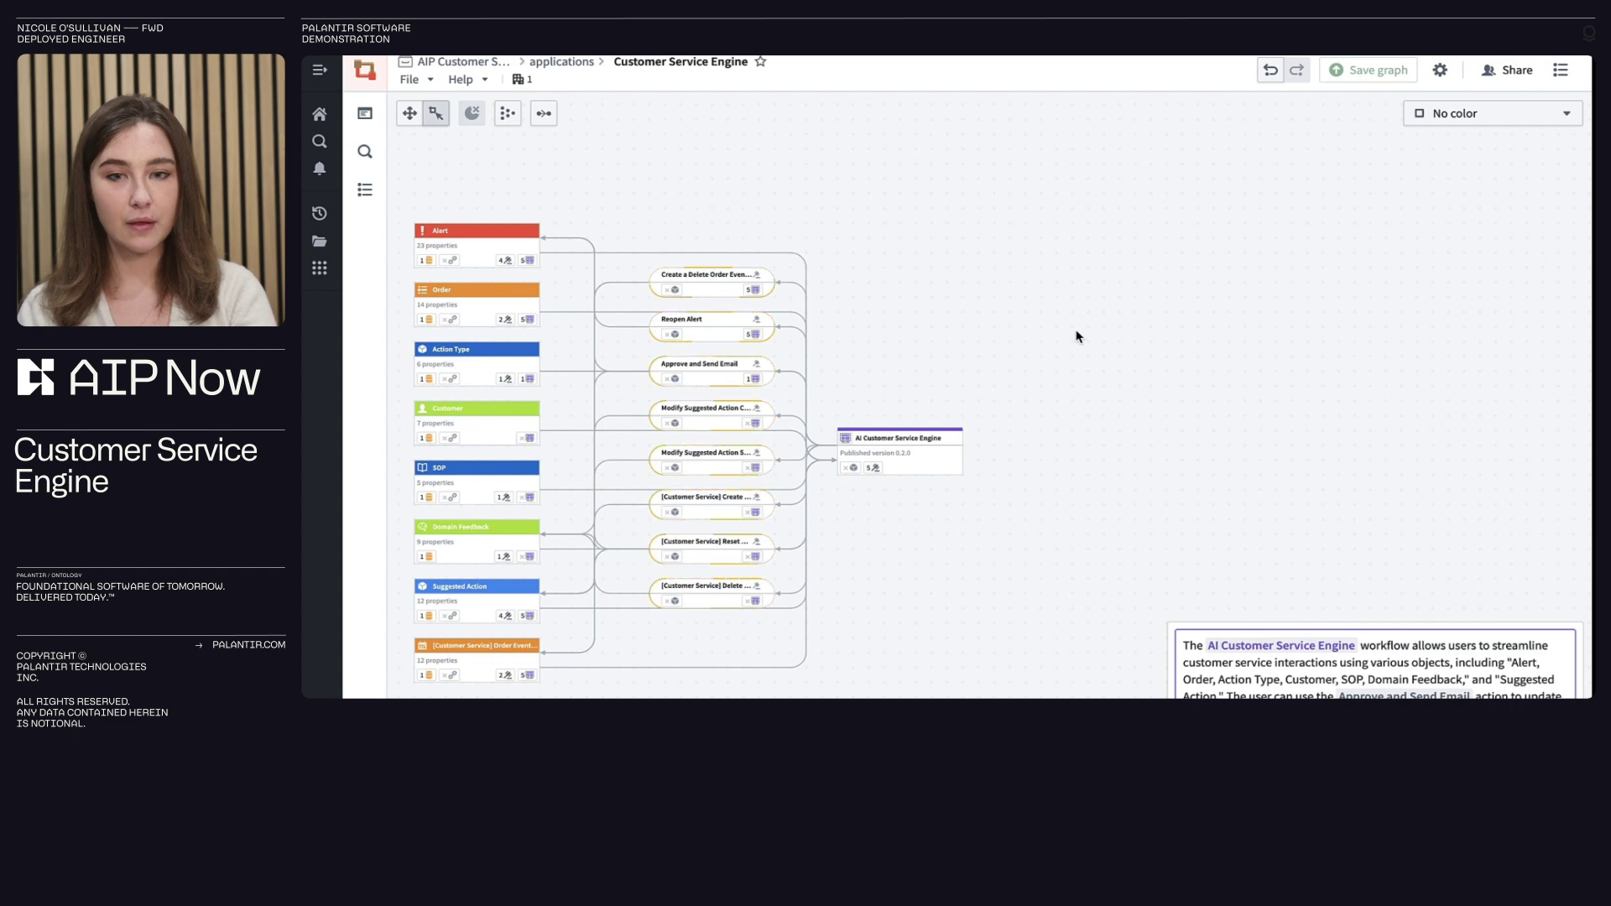
Step: Preview the AI Customer Service Engine app, then box-select the Alert, Order and two action nodes
left_click(912, 456)
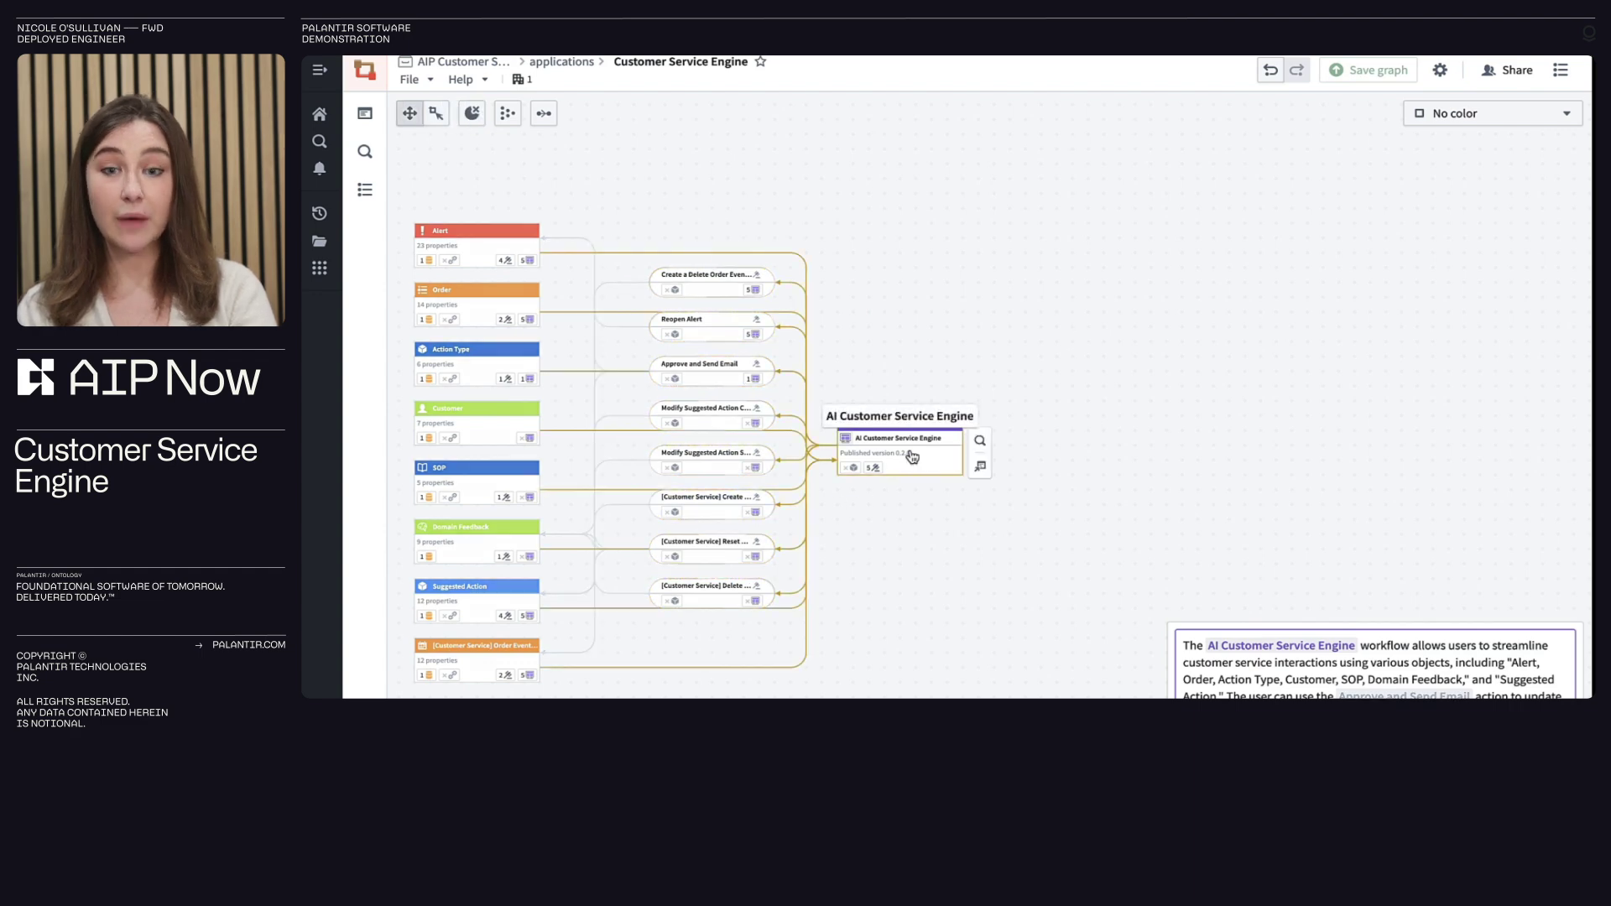
left_click(977, 466)
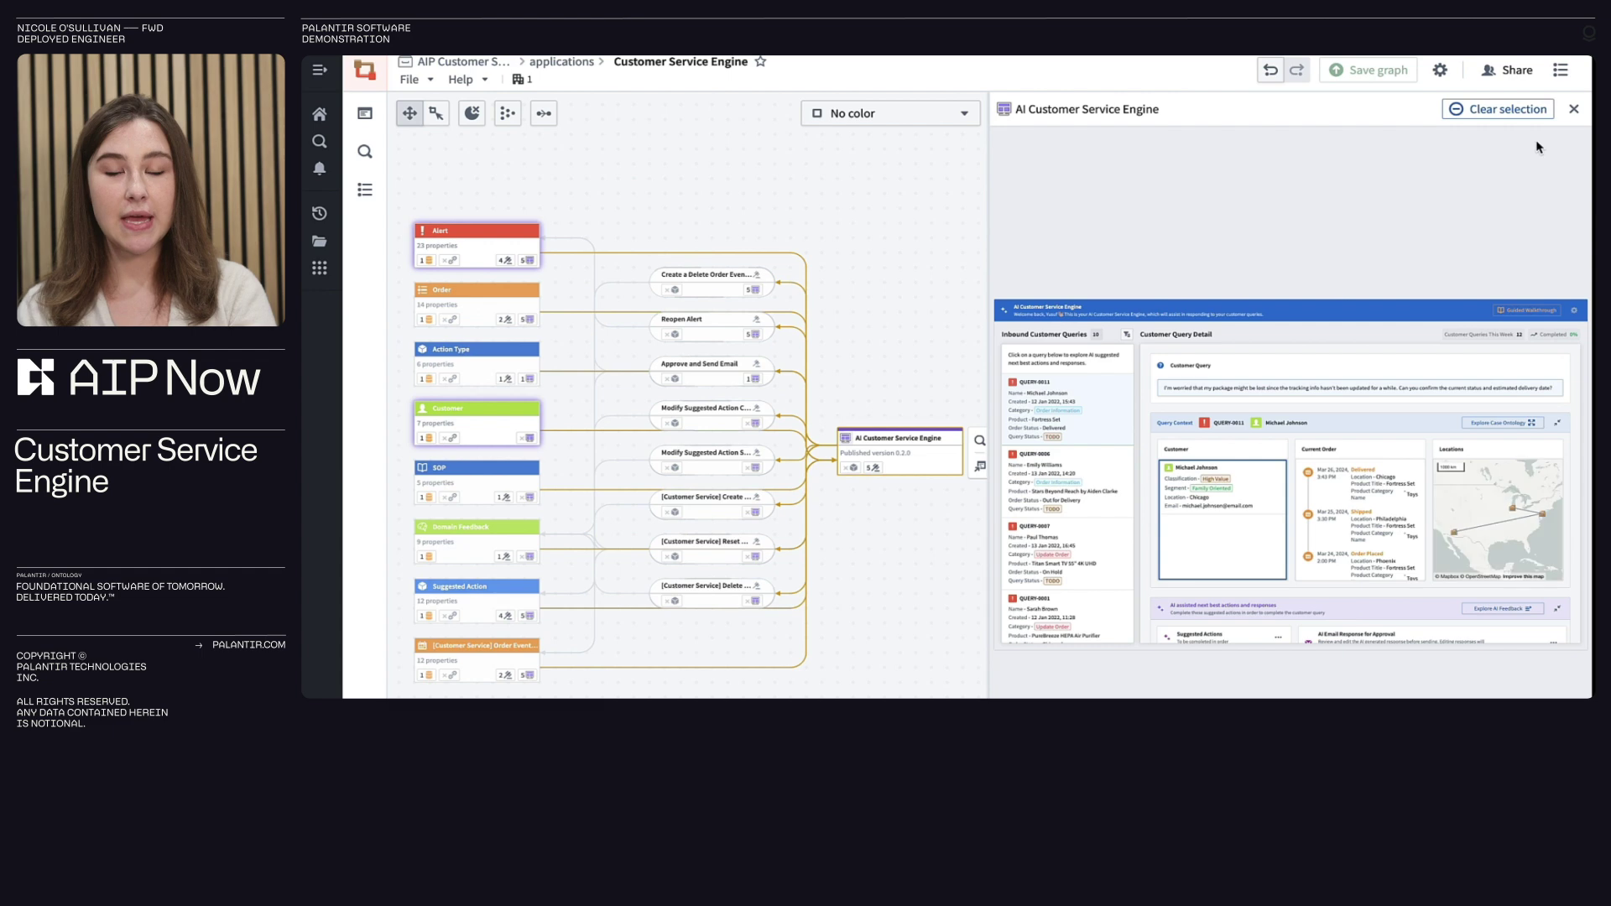
left_click(1574, 110)
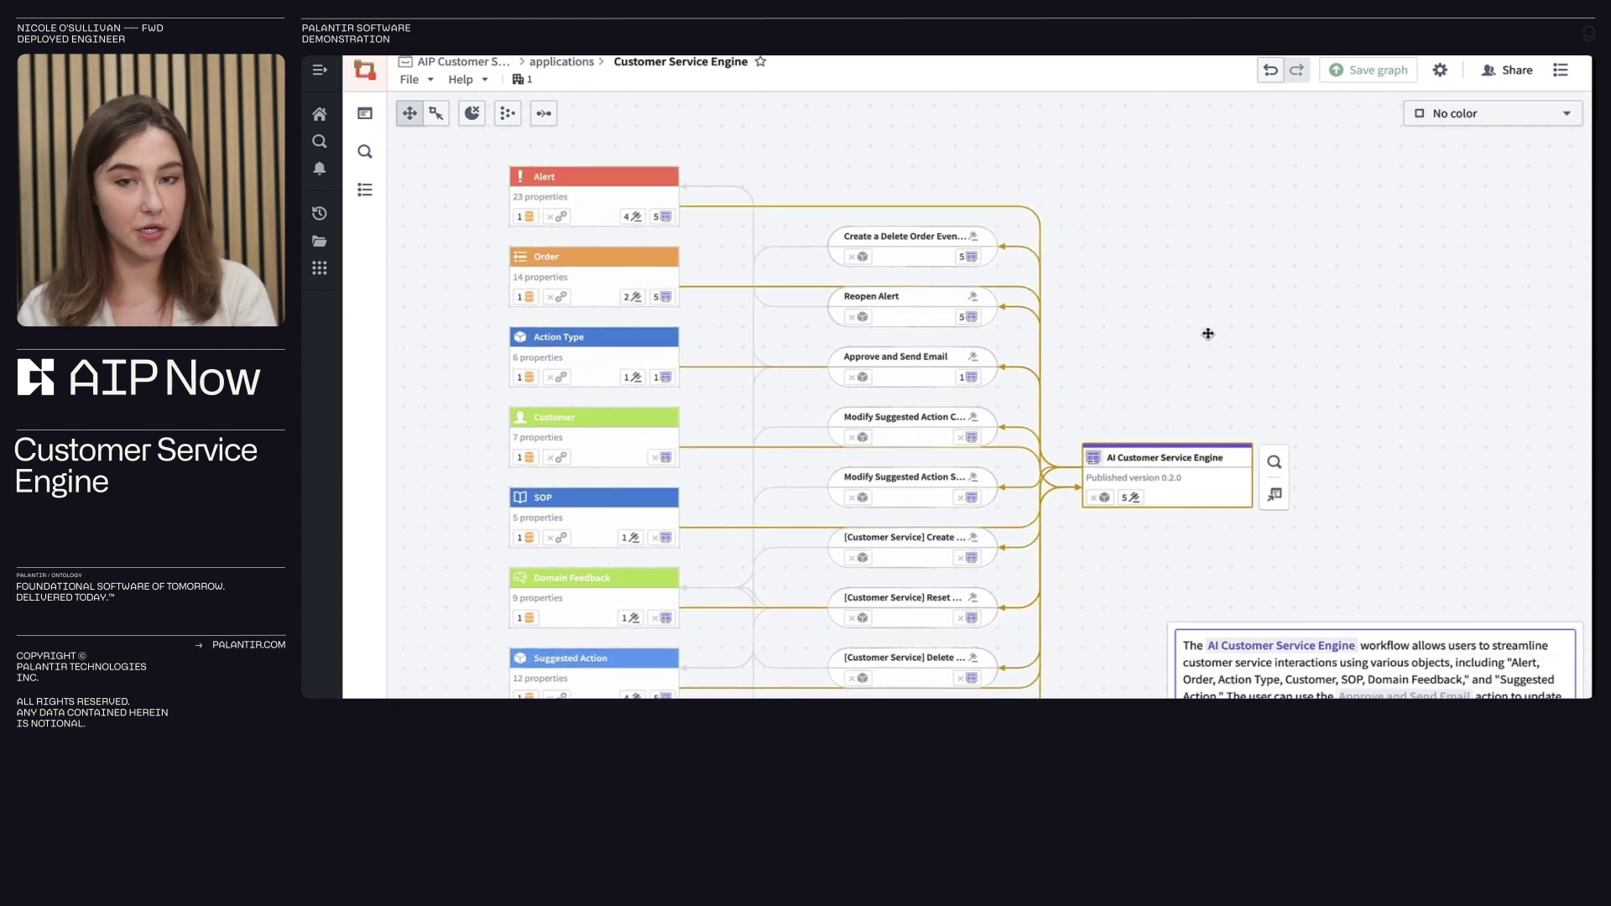
key("shift")
left_click_drag(495, 153, 1030, 334)
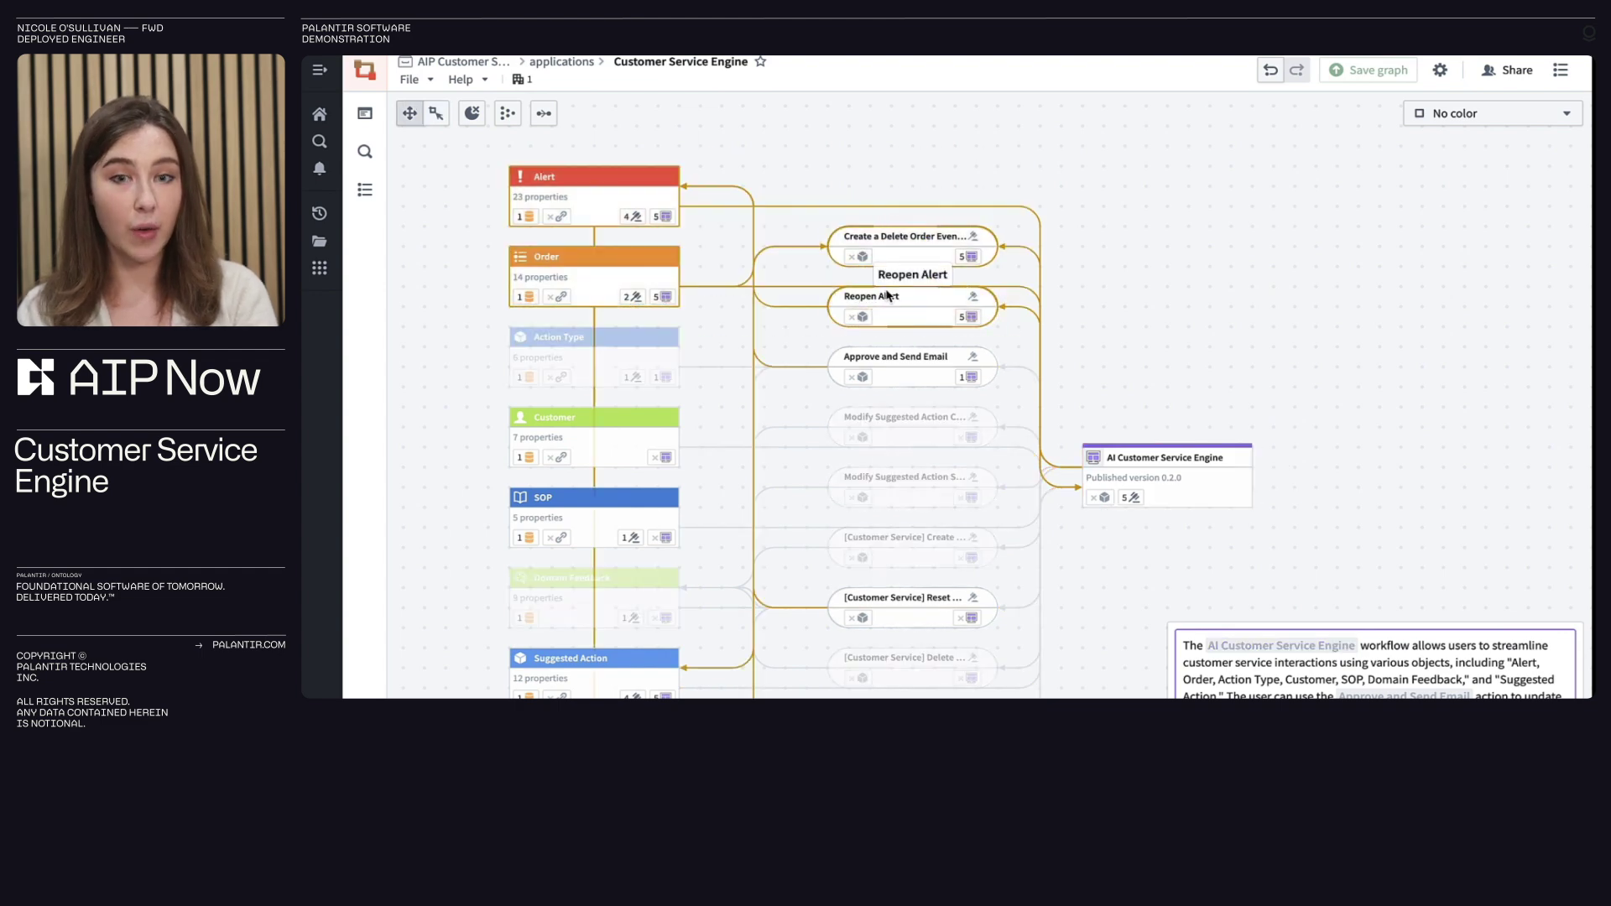
Step: Create the developer application 'Update External System' from the selected graph nodes
right_click(887, 294)
left_click(912, 307)
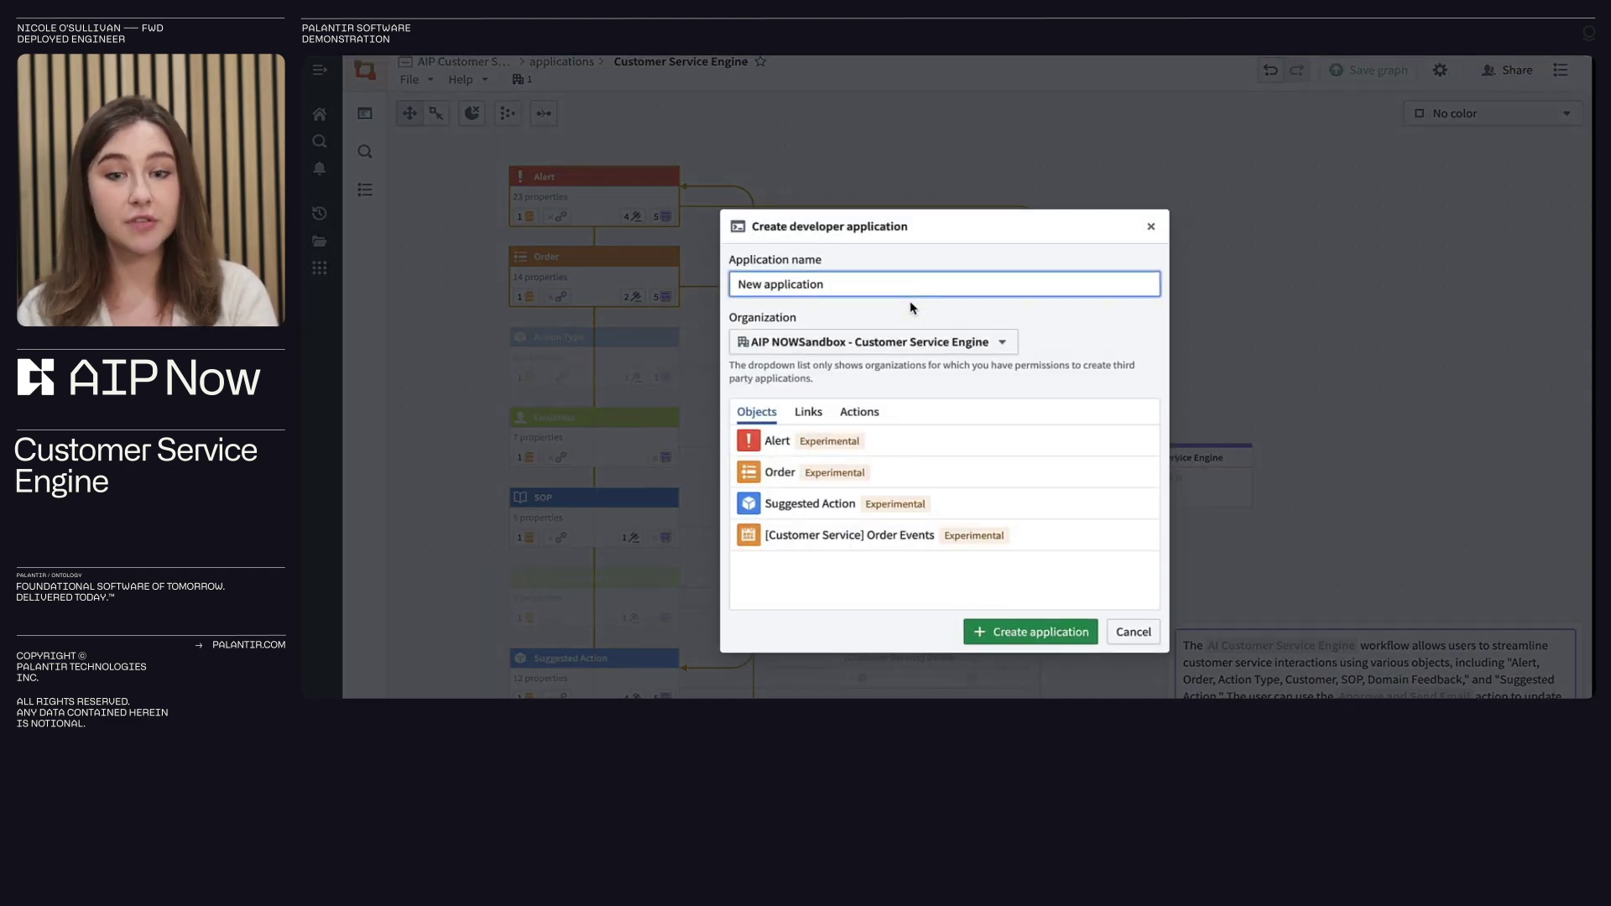
type("pdate E")
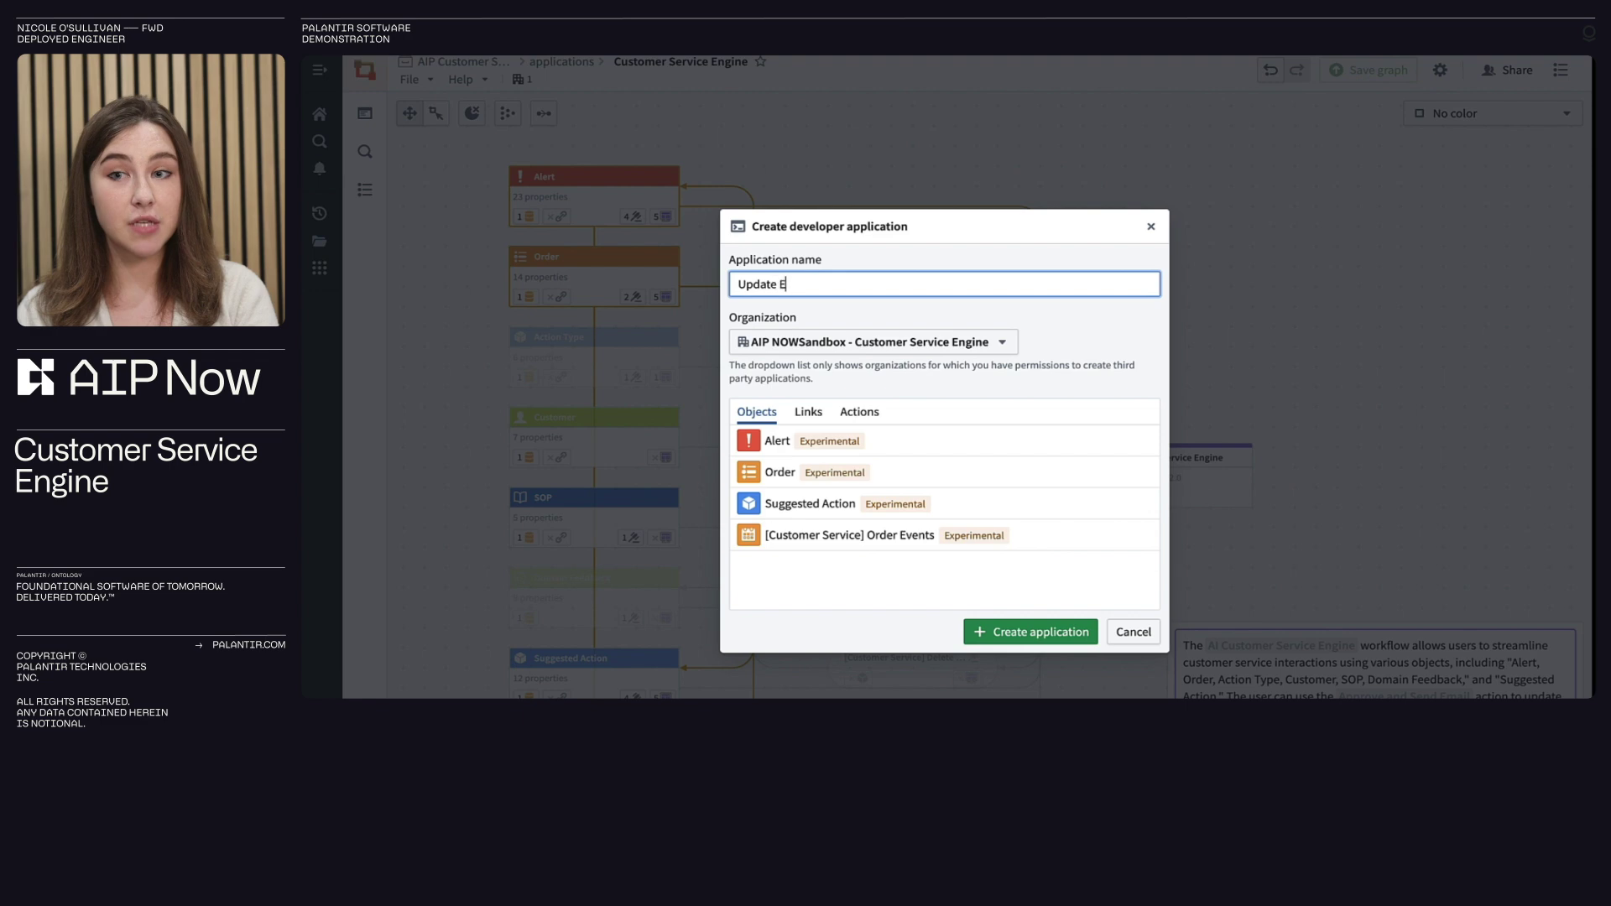
type("xternal System")
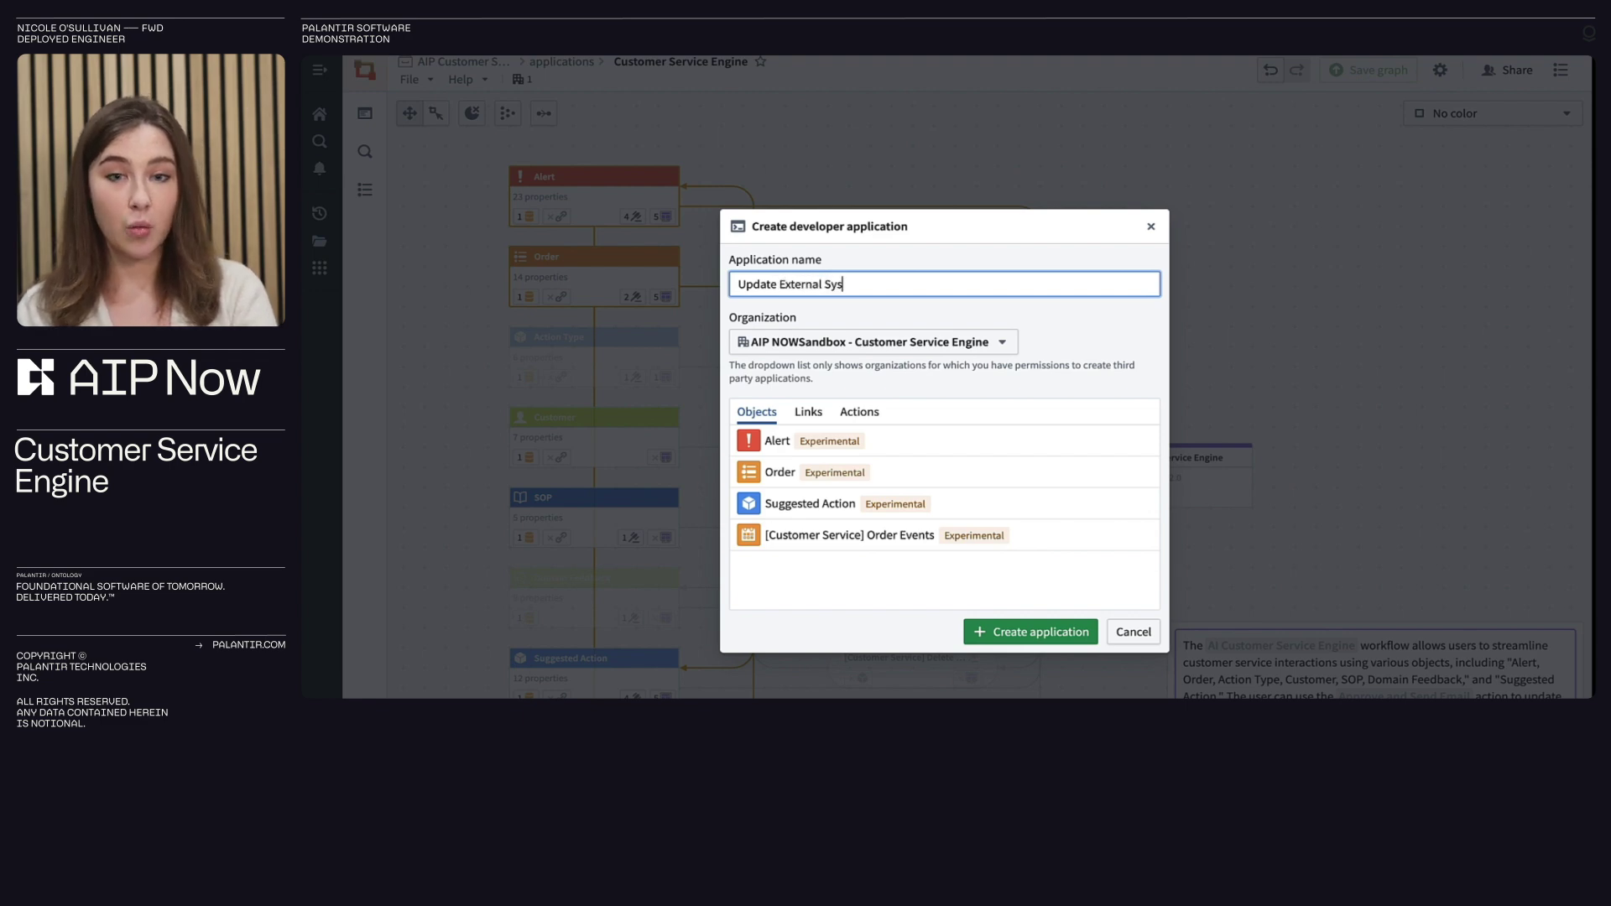
left_click(1018, 629)
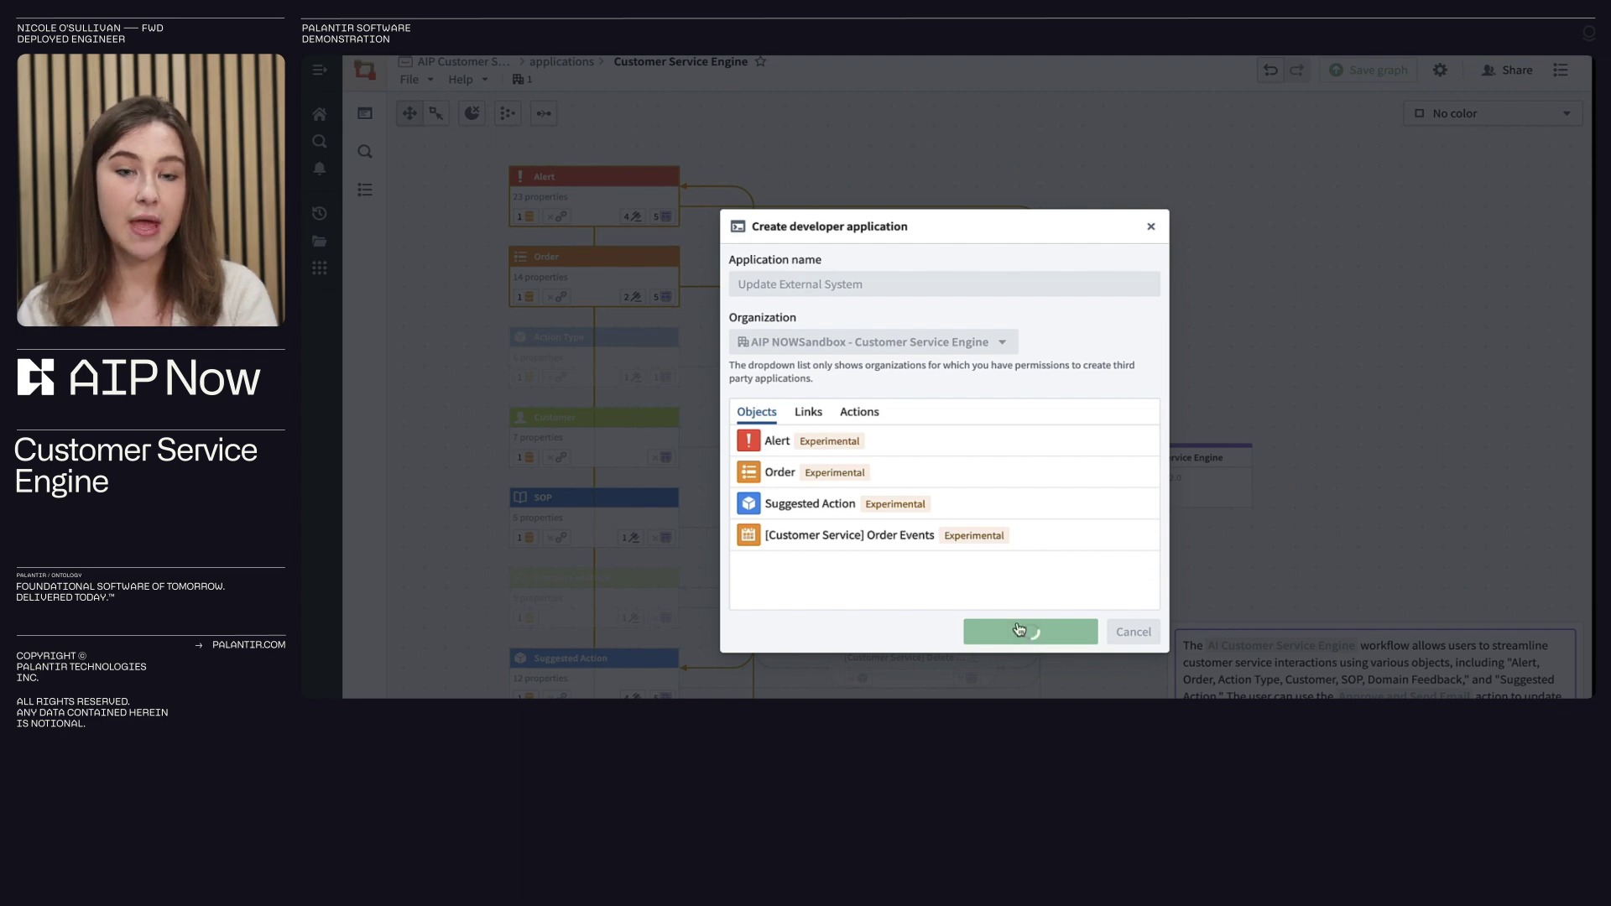
scroll(1063, 456, "down", 5)
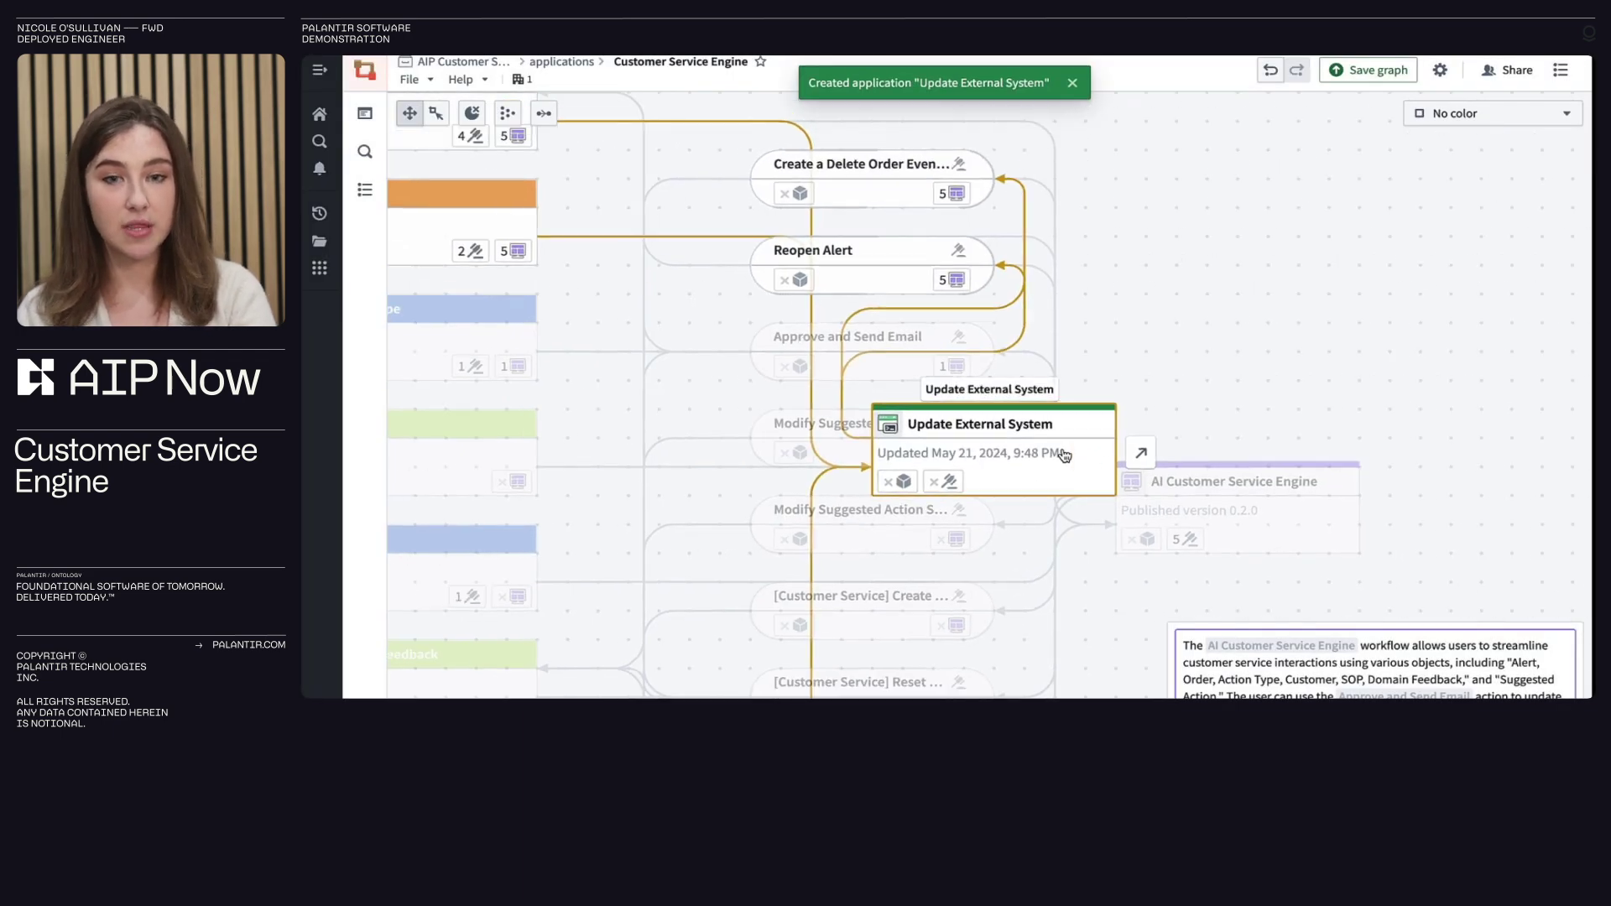
left_click_drag(1052, 453, 1257, 320)
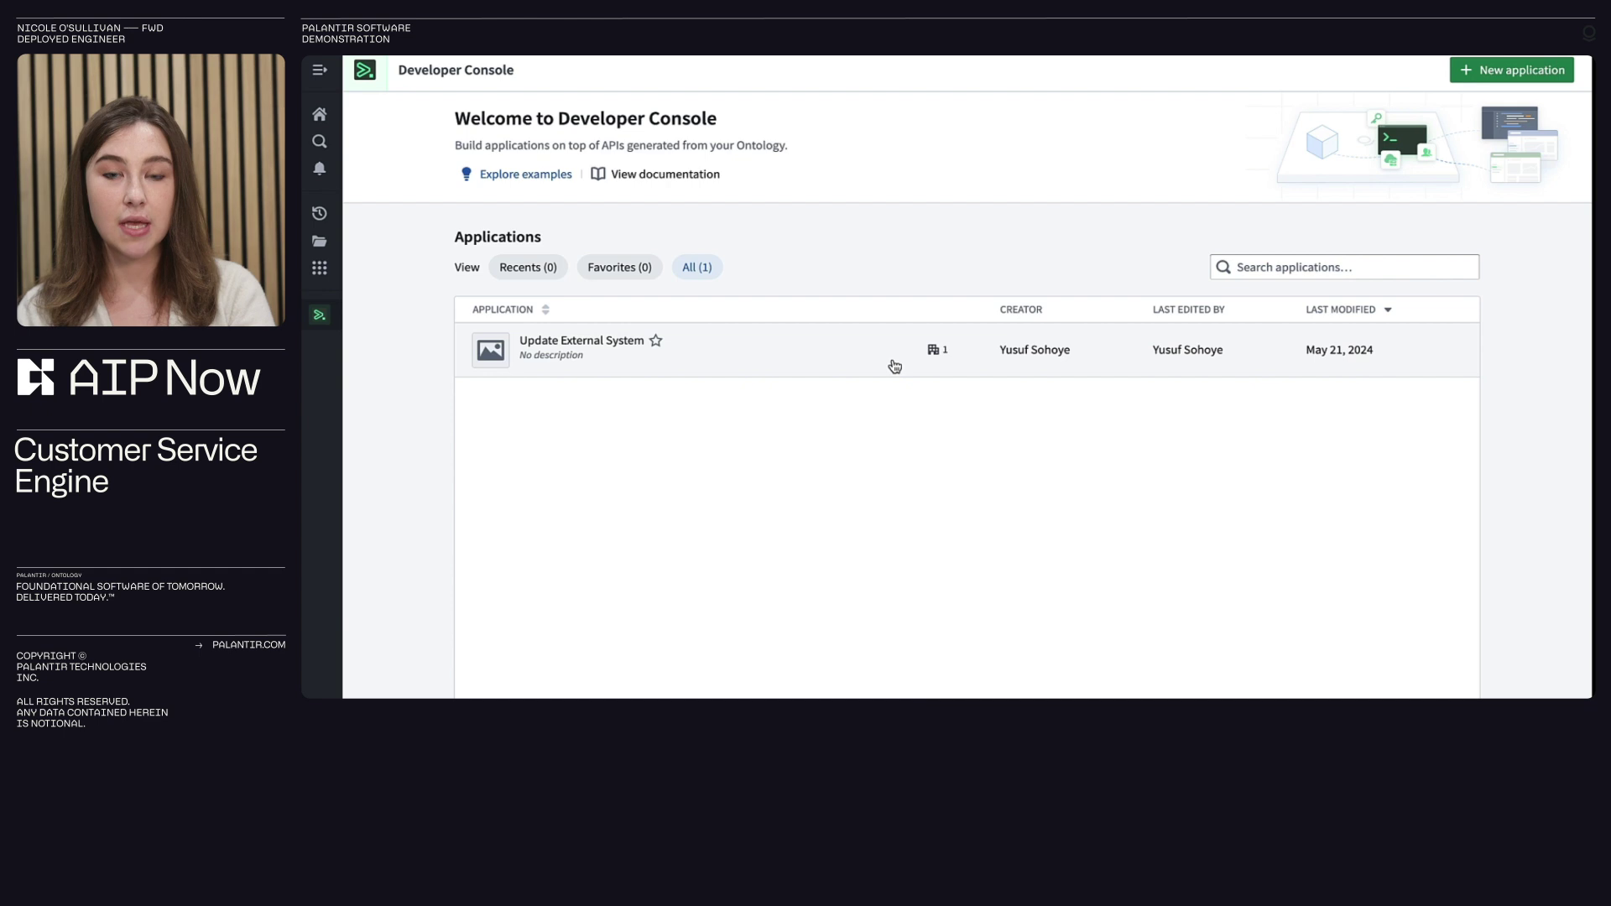
Step: Open Update External System, review its Application SDK resources, and view its API documentation
left_click(894, 366)
scroll(684, 372, "down", 1)
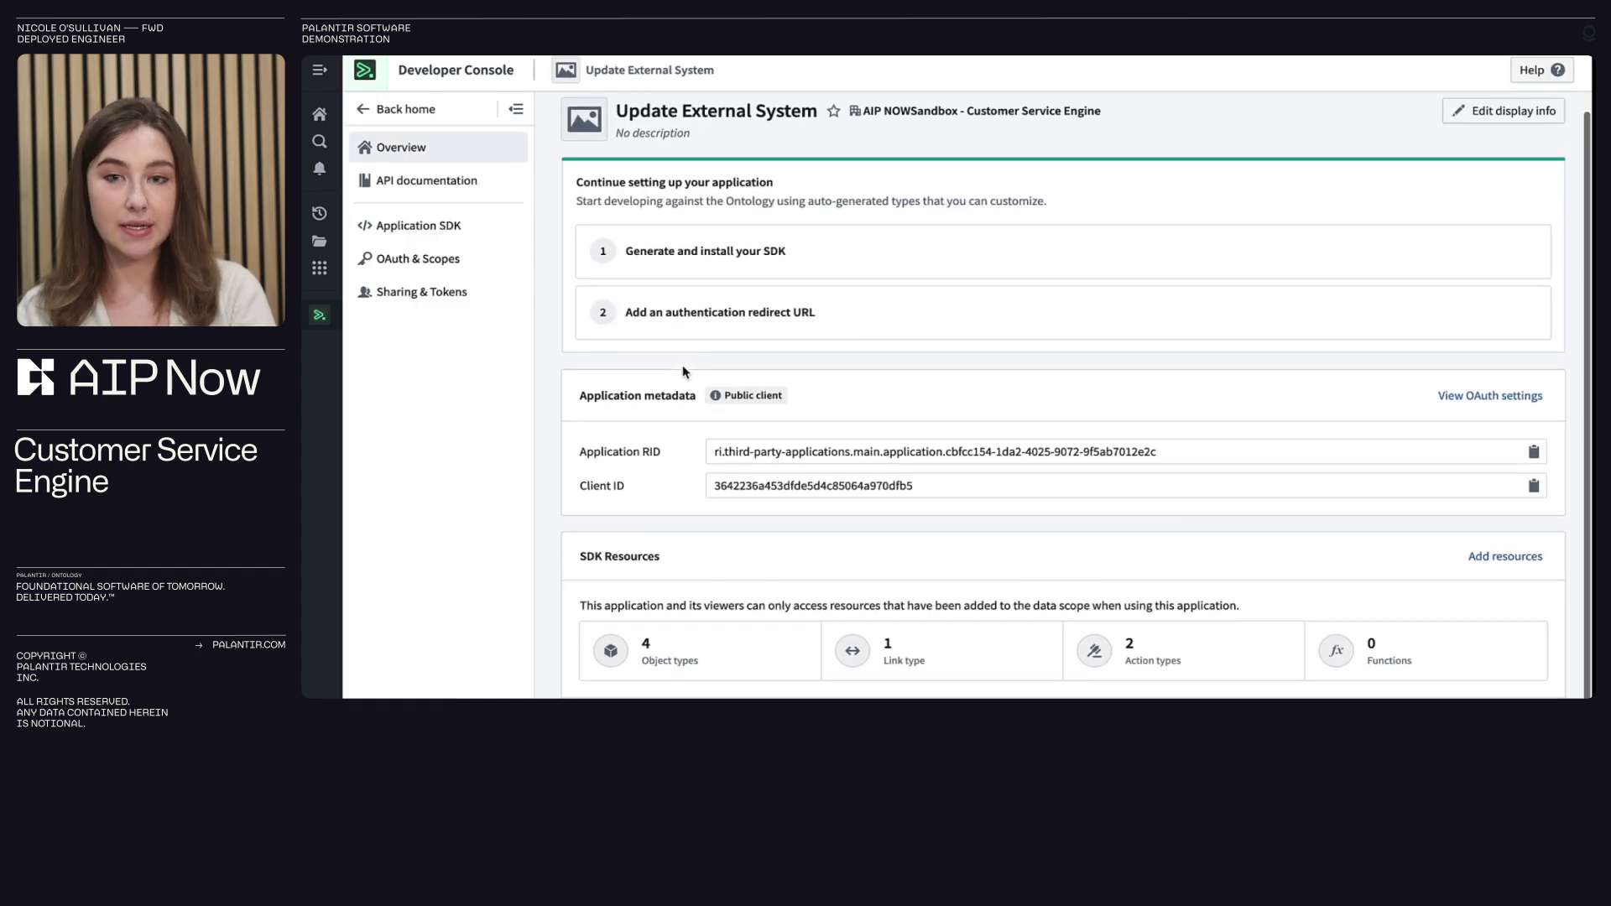
scroll(684, 373, "down", 1)
left_click(483, 224)
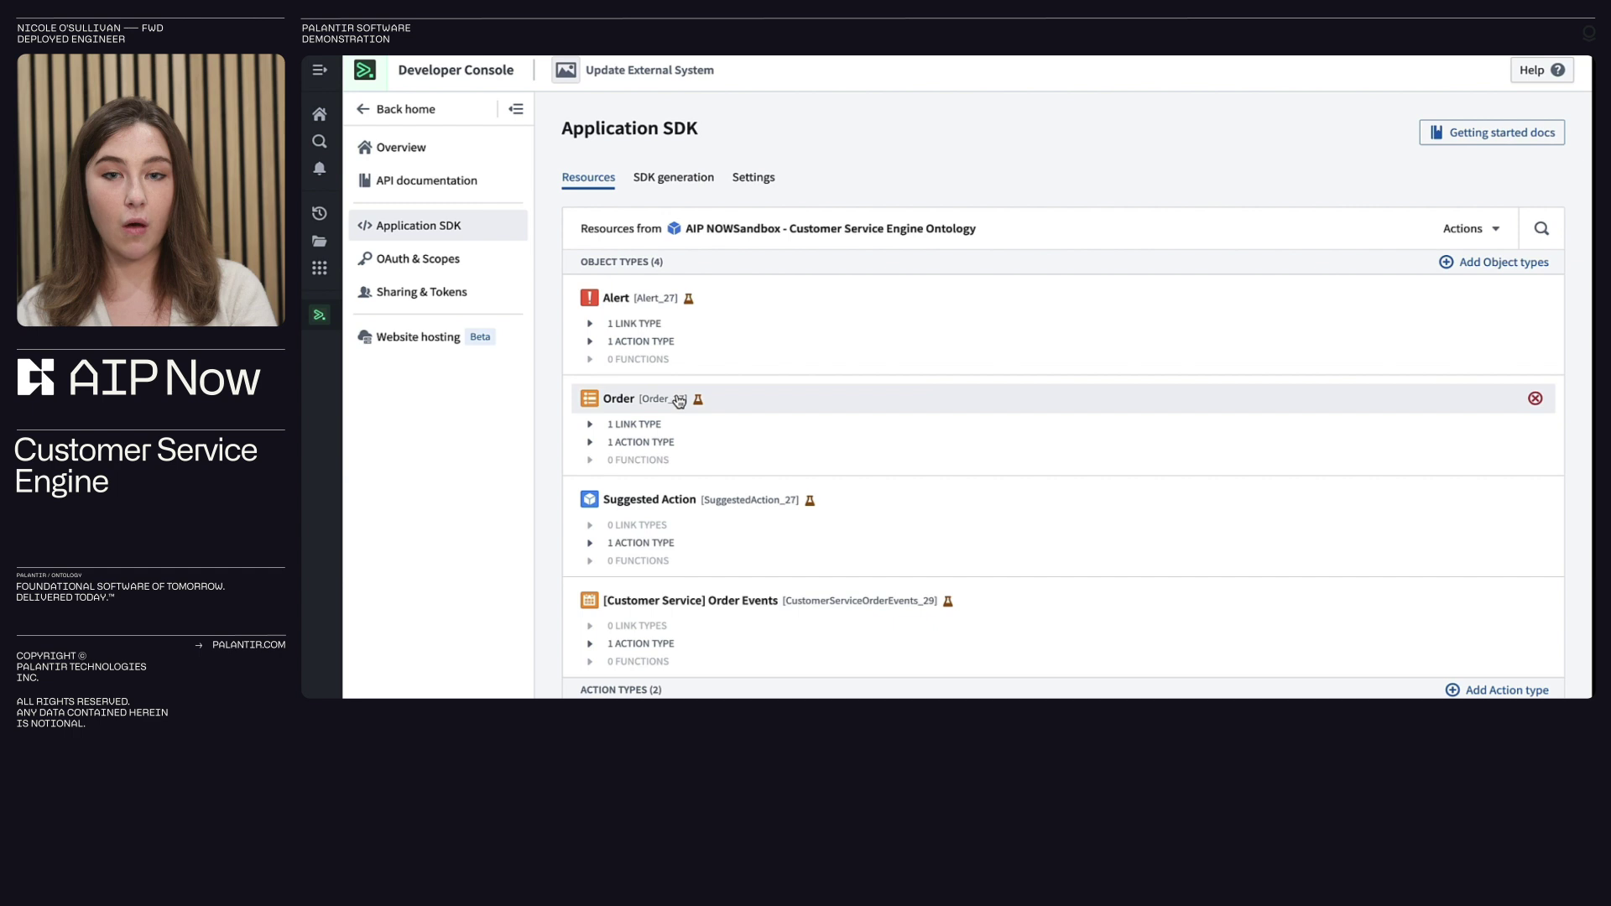
scroll(678, 401, "down", 2)
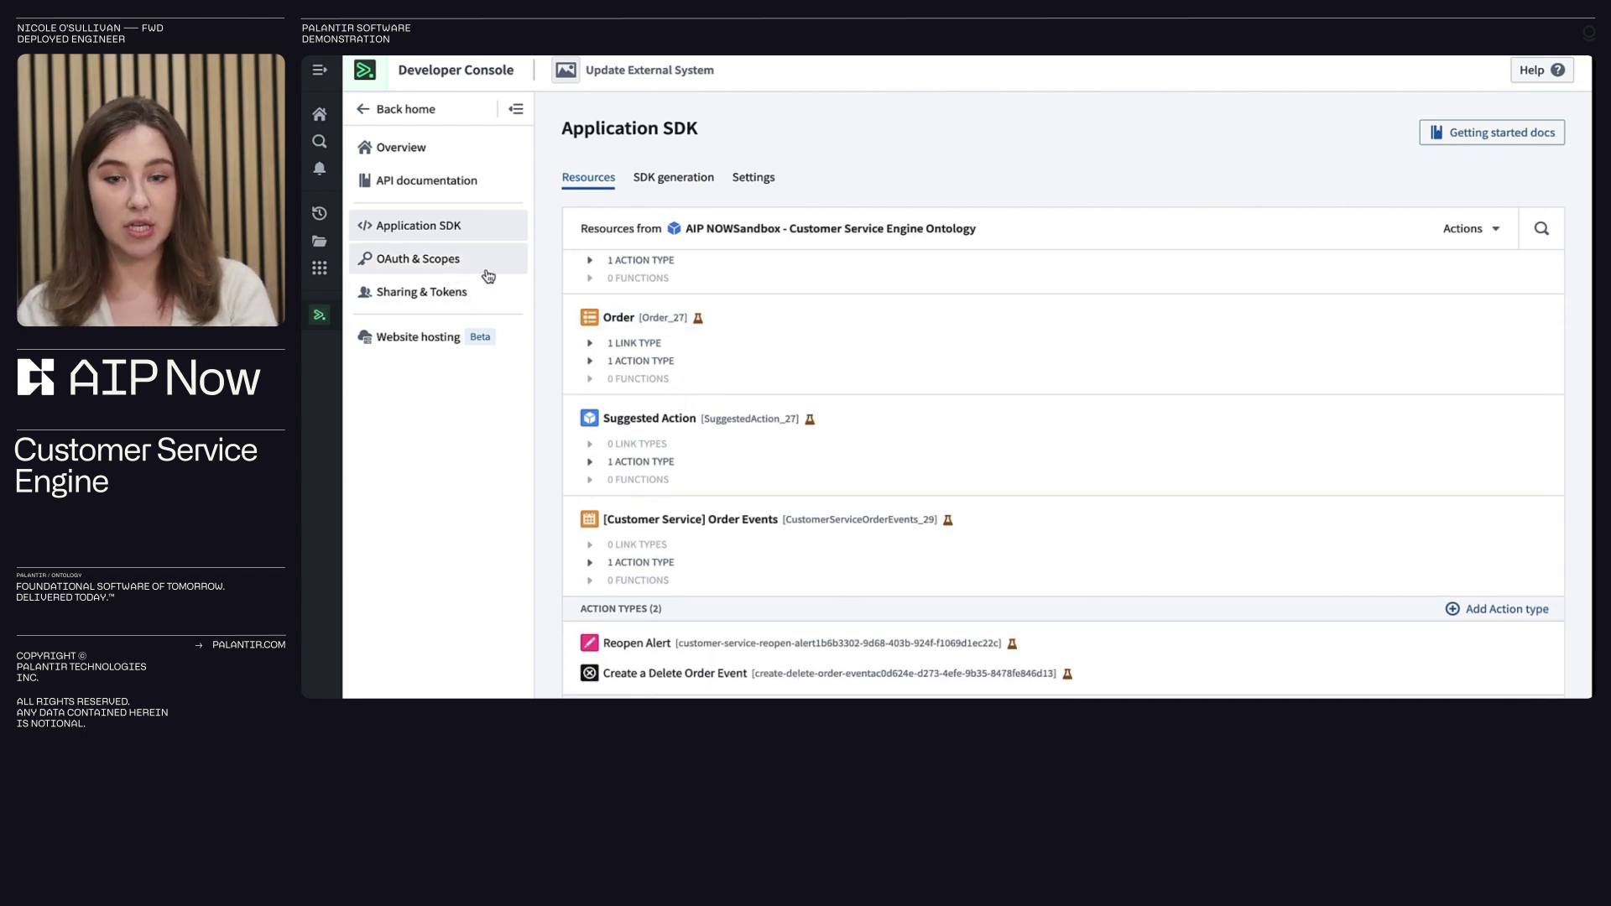
left_click(472, 193)
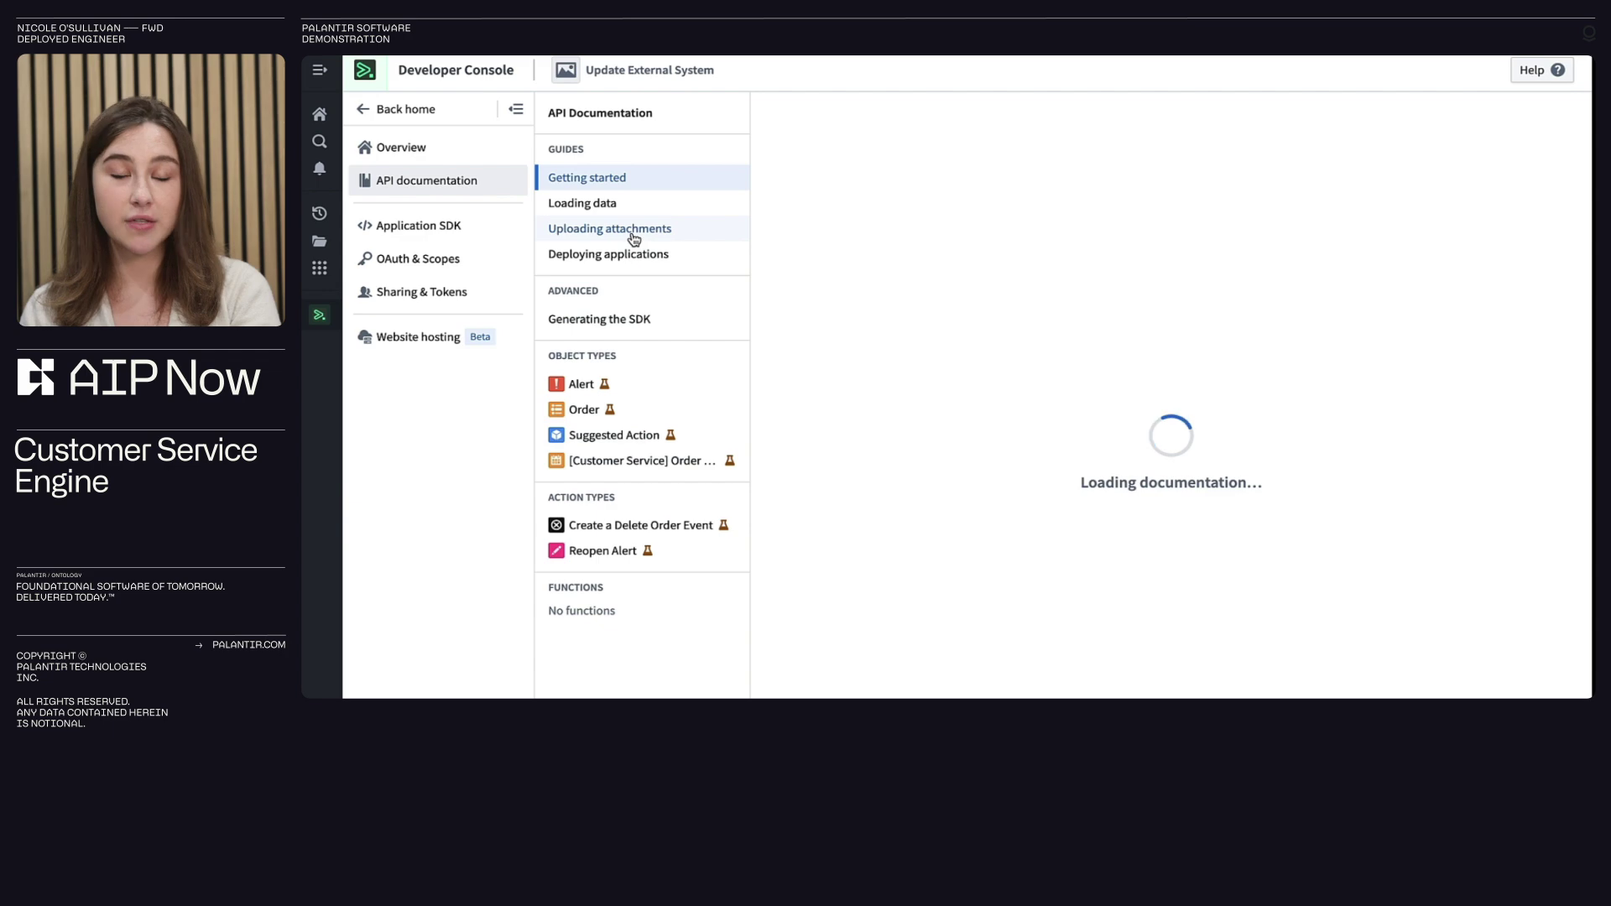
Step: Read the Uploading attachments guide's TypeScript examples for Actions and Functions
left_click(633, 237)
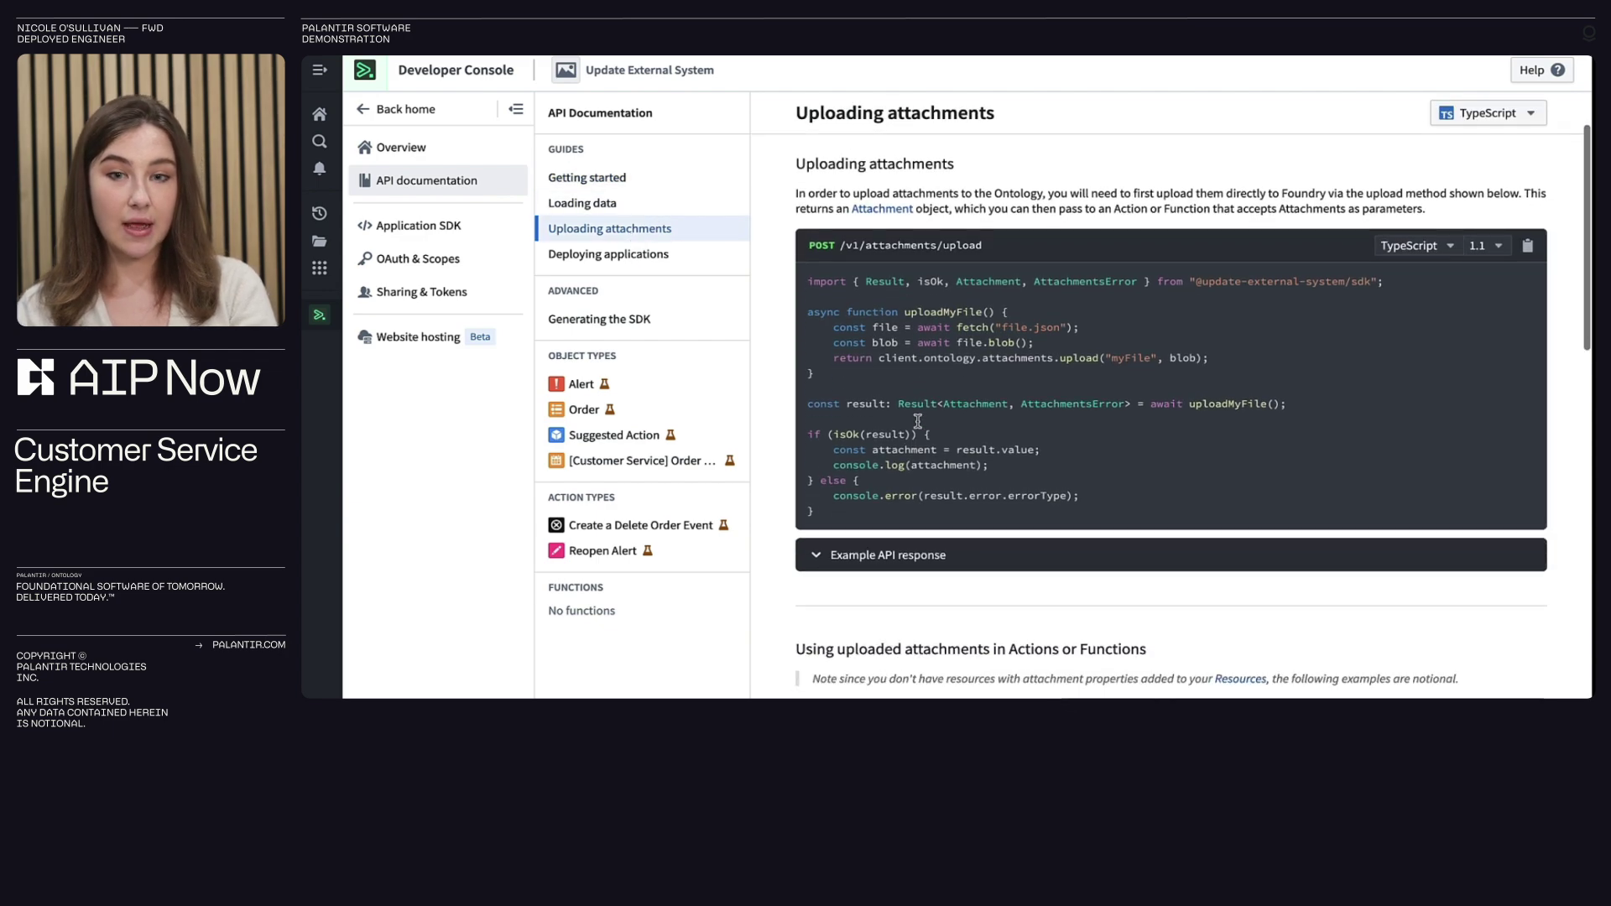
scroll(918, 421, "down", 10)
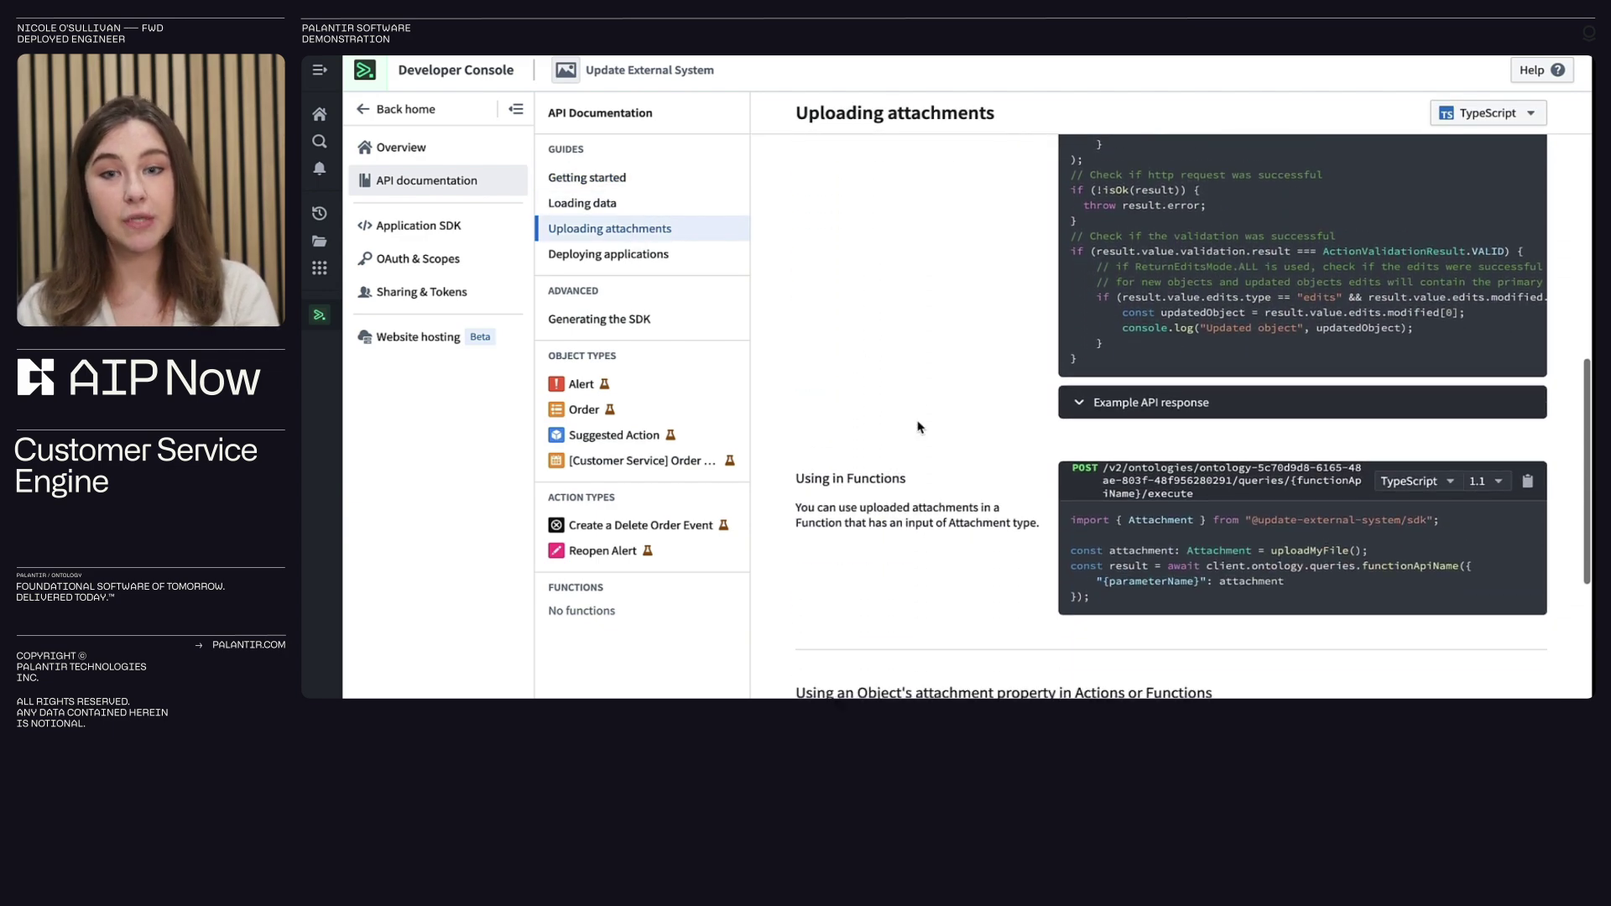
scroll(920, 427, "down", 10)
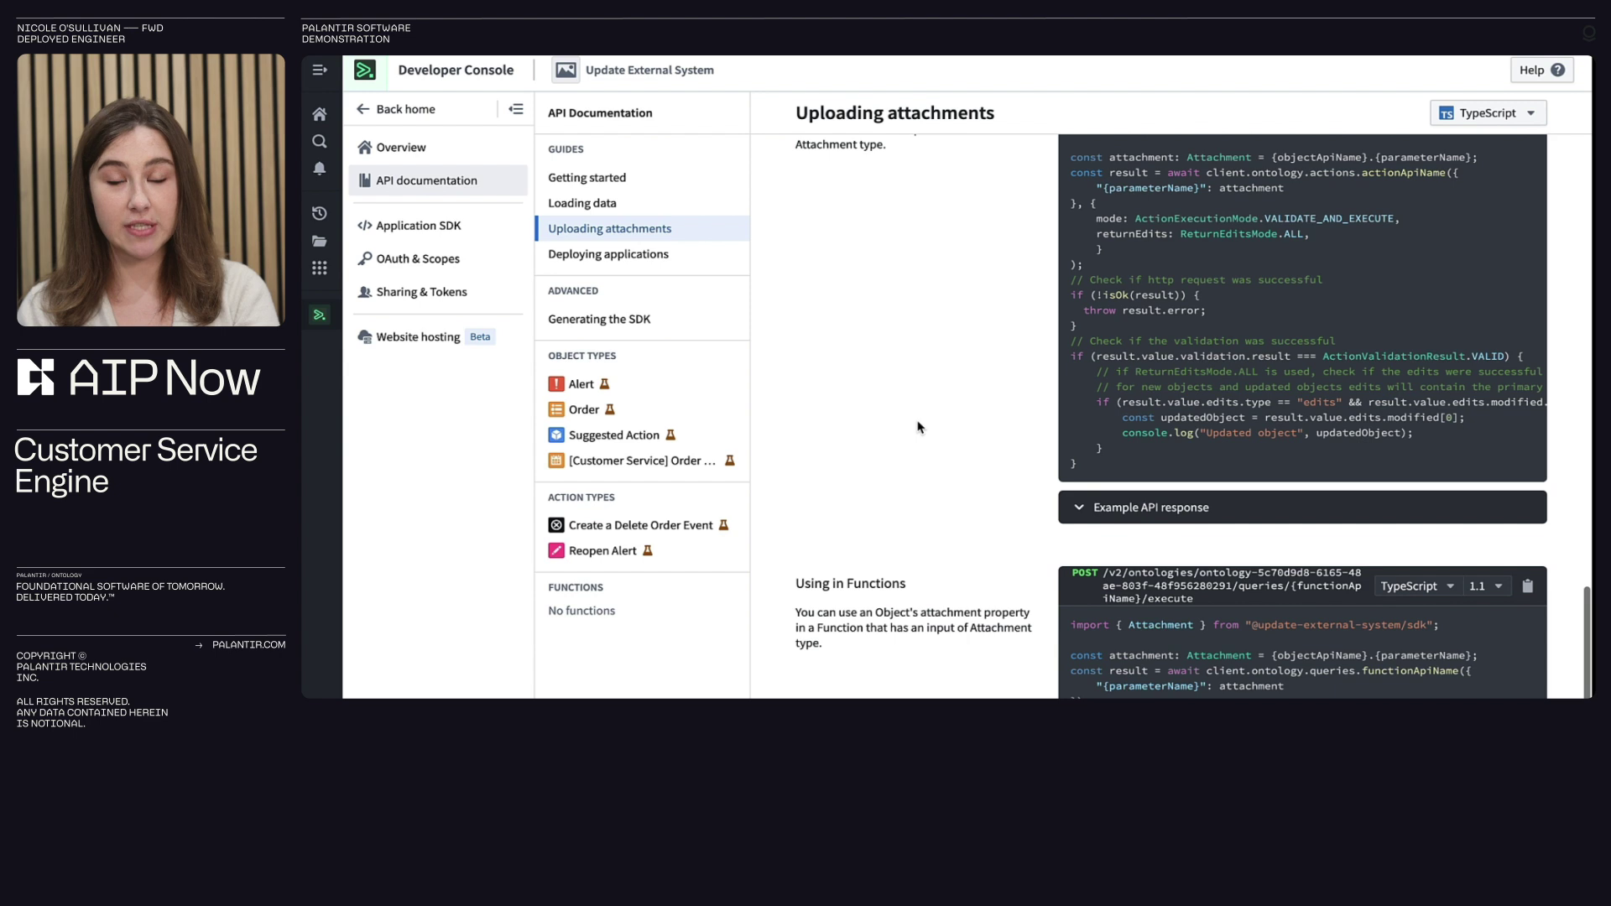
scroll(919, 428, "down", 2)
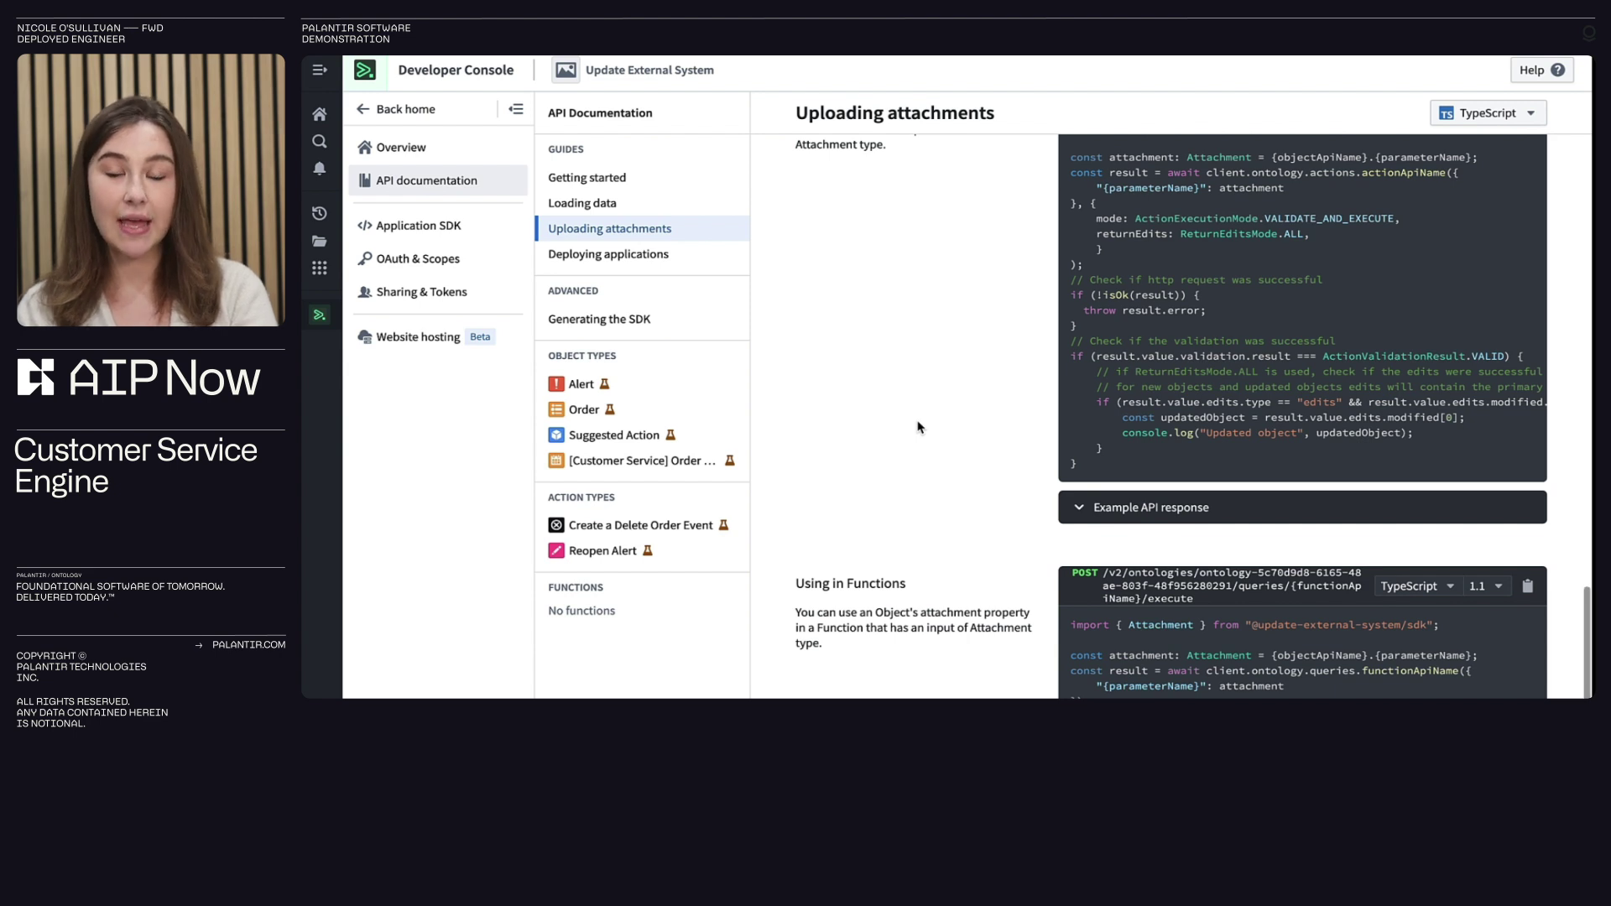